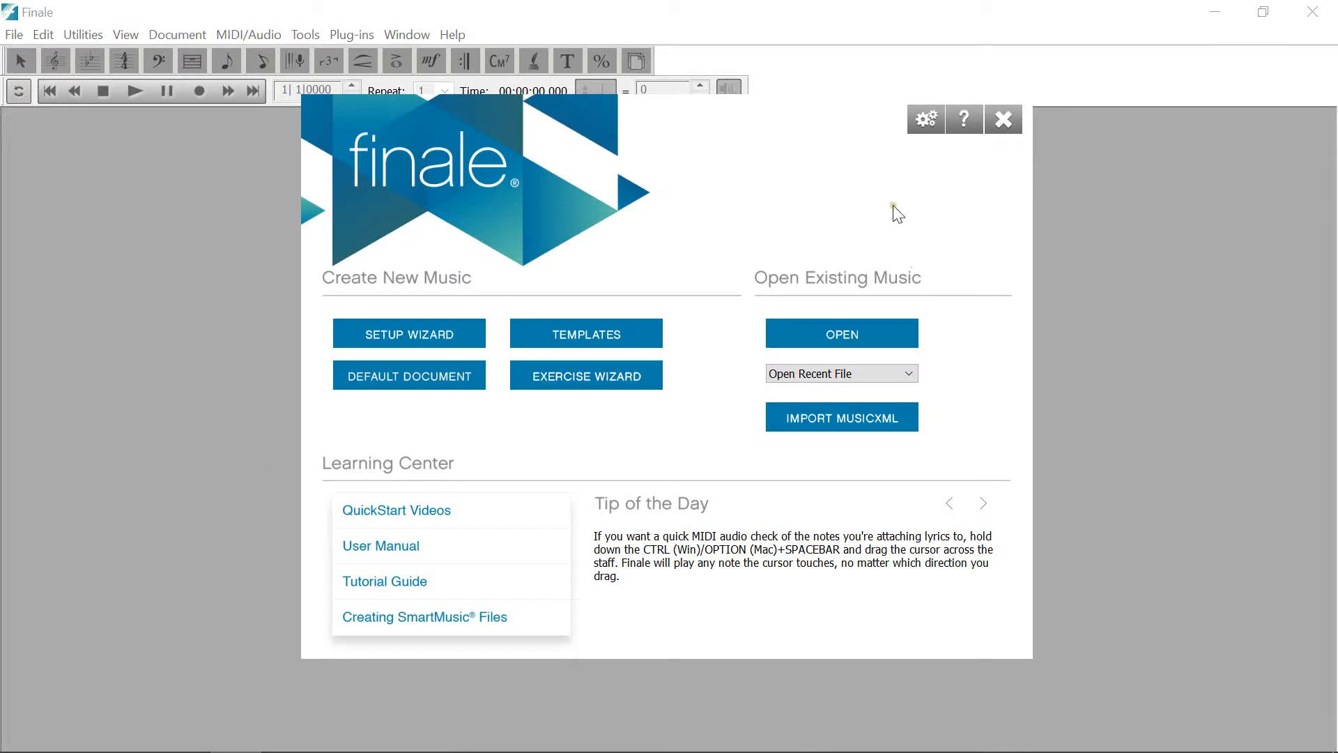
# Dismiss the launch window and open the recent file Speedy entry lesson
pyautogui.click(1002, 120)
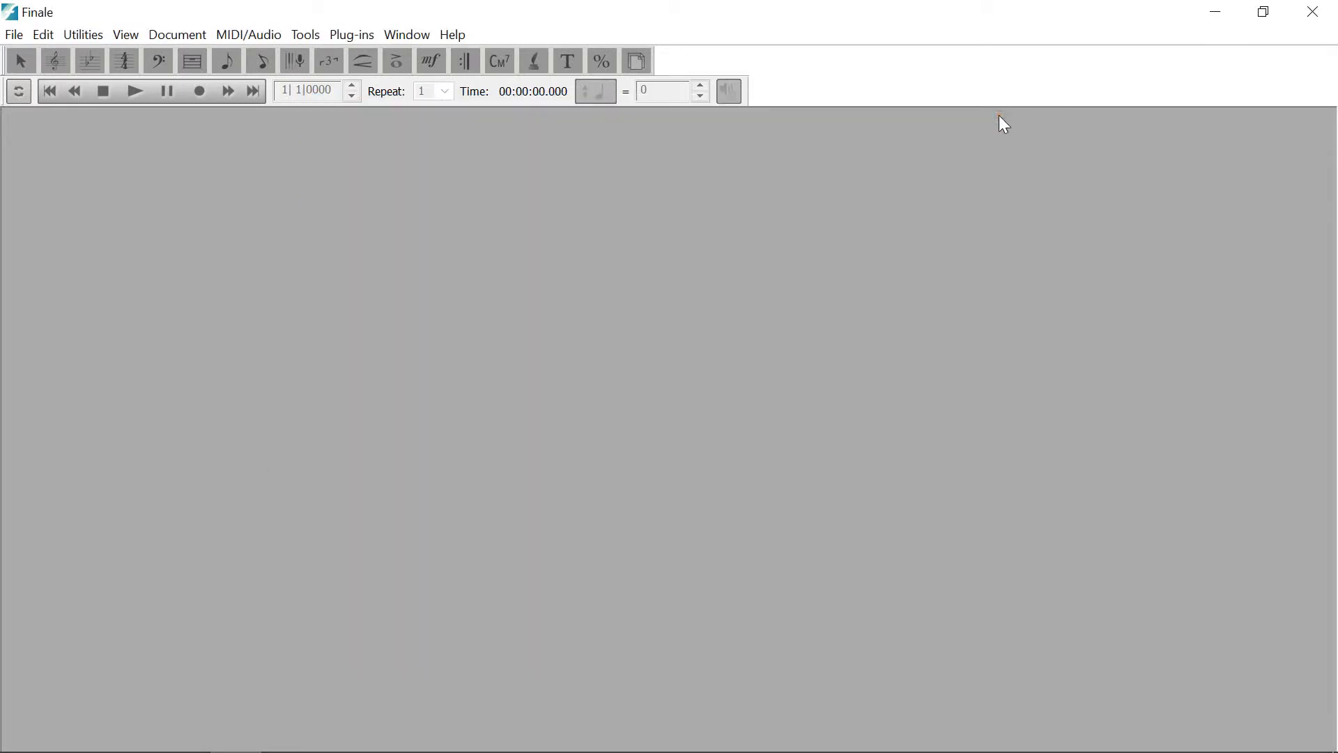
pyautogui.click(14, 36)
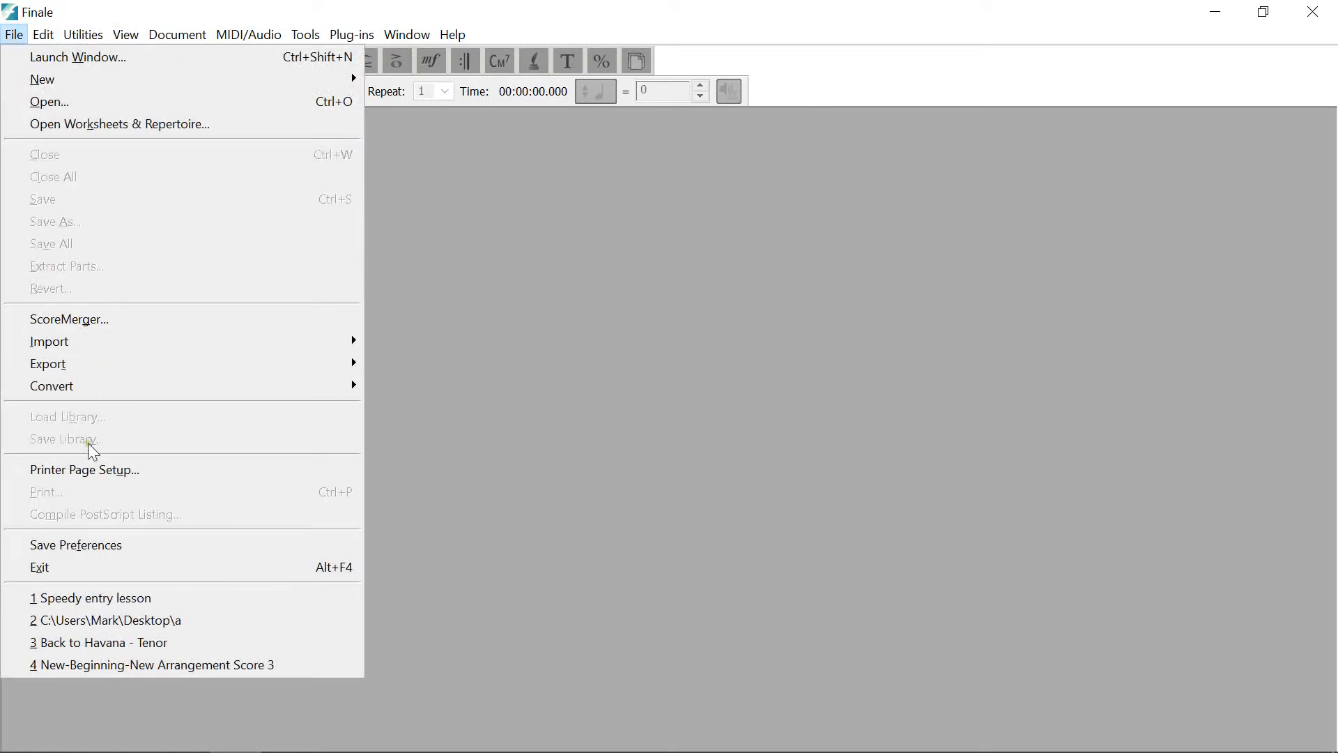
pyautogui.click(81, 605)
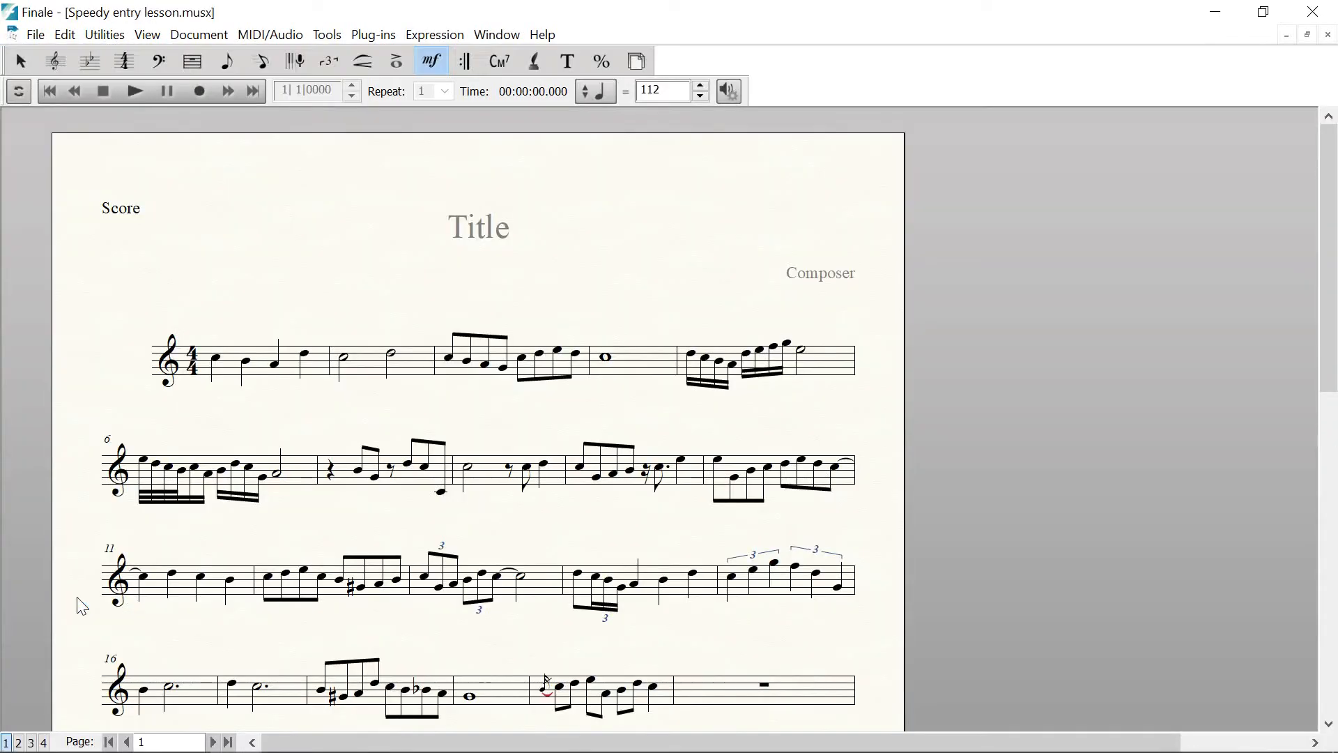
pyautogui.rightClick(383, 511)
pyautogui.moveTo(383, 511); pyautogui.dragTo(343, 411)
# Create a new document from the Lead Sheet (Handwritten) general template, skipping the score information setup
pyautogui.click(34, 37)
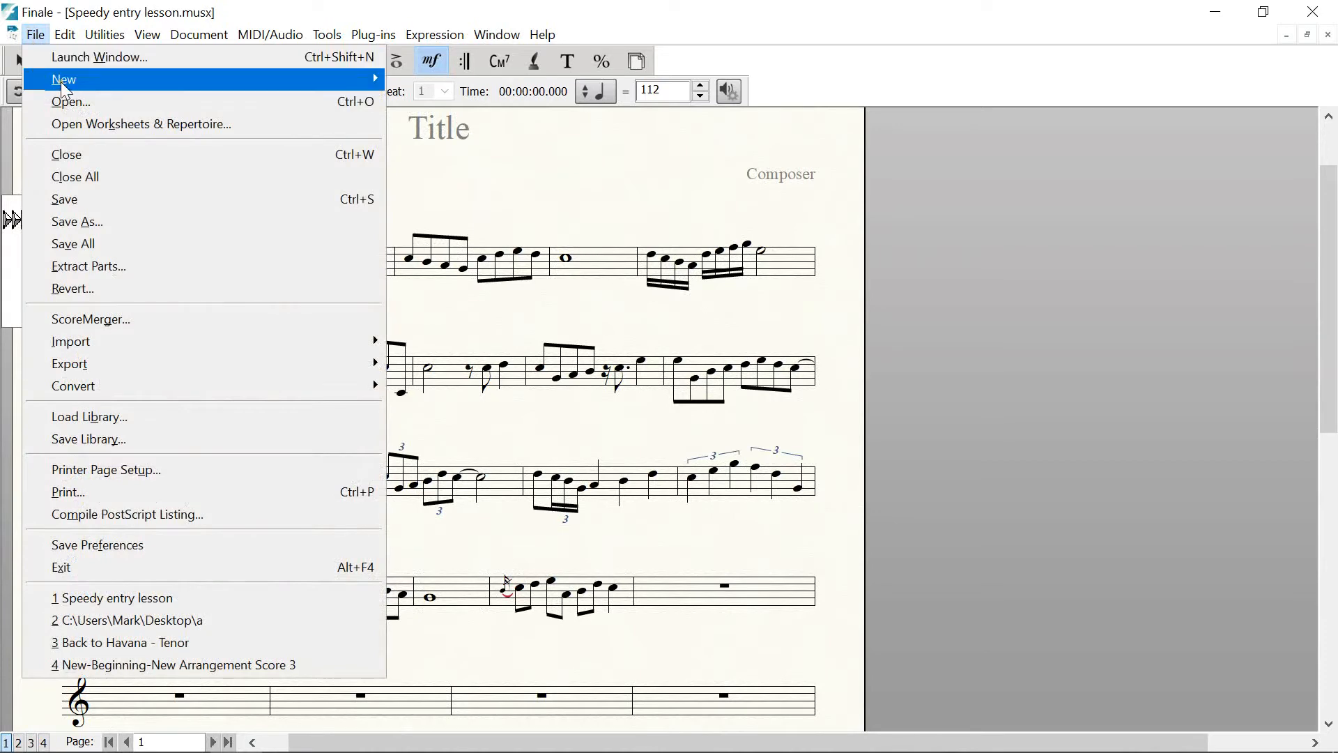
pyautogui.moveTo(64, 88)
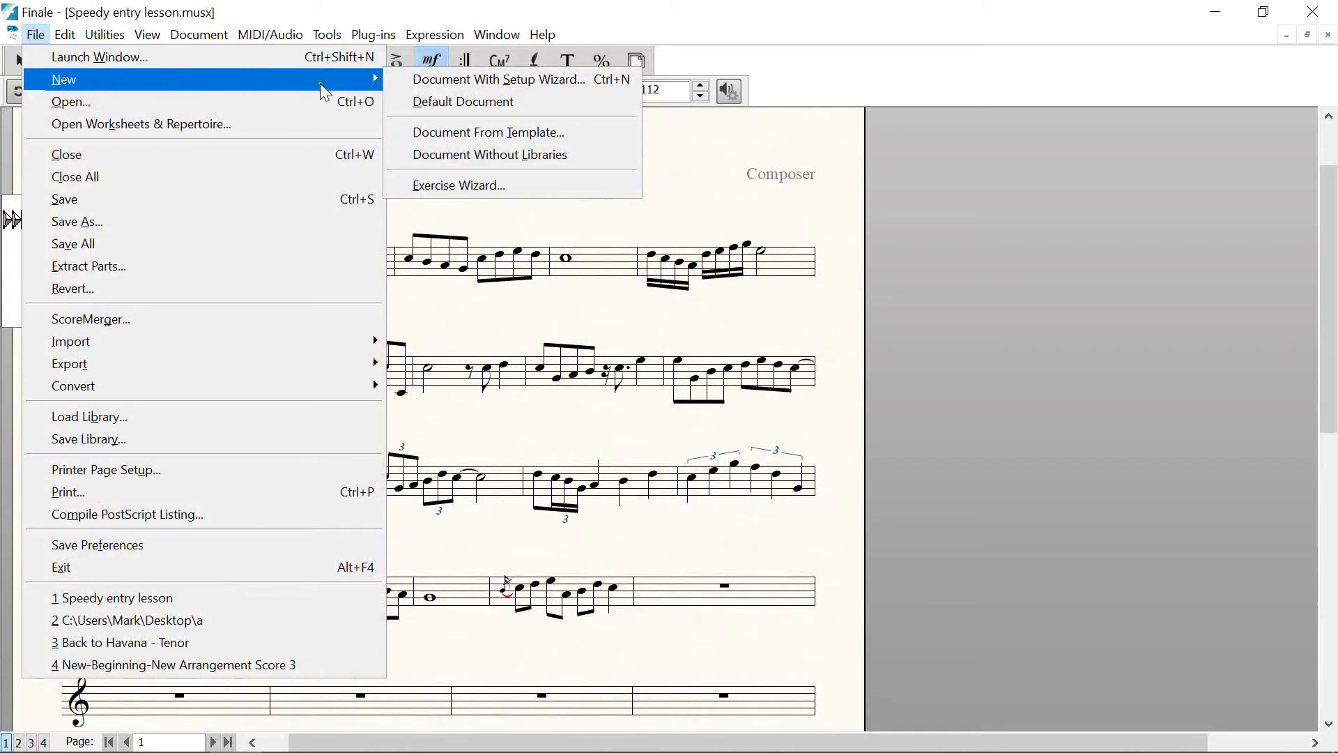
pyautogui.click(476, 134)
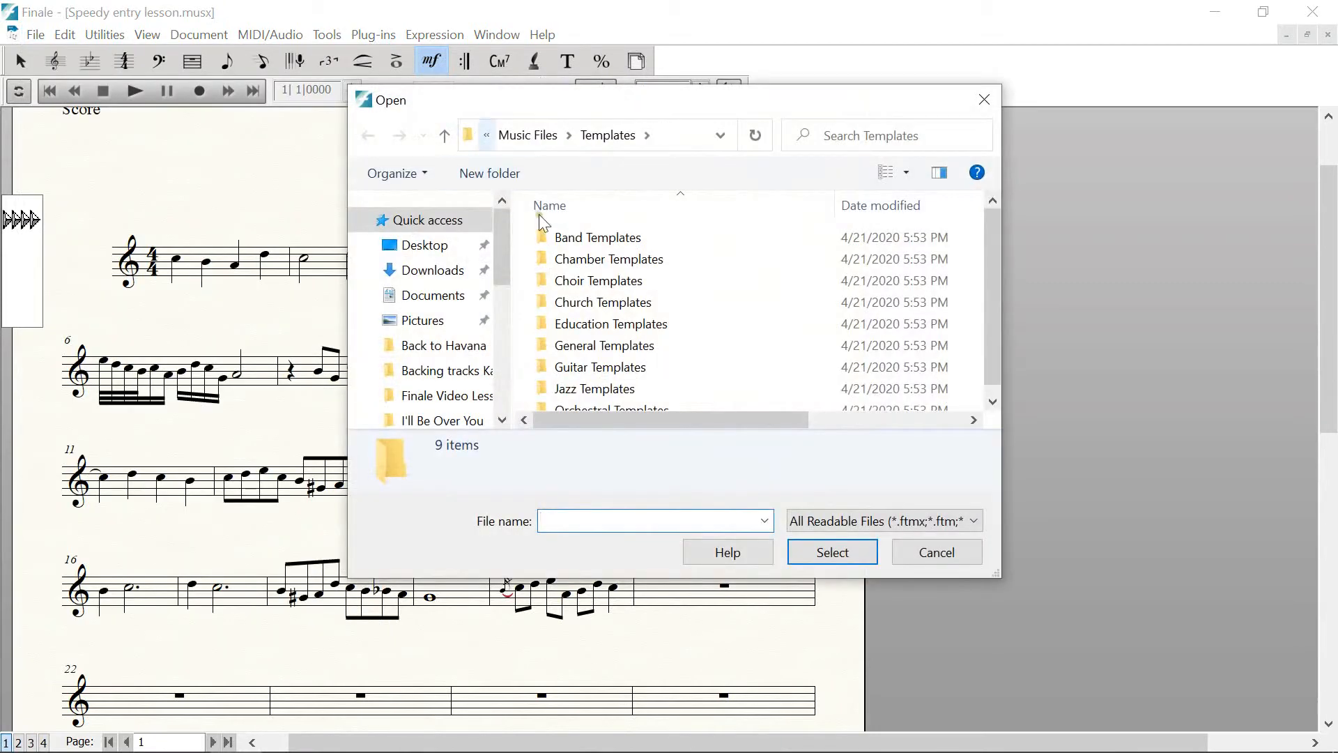
pyautogui.doubleClick(641, 346)
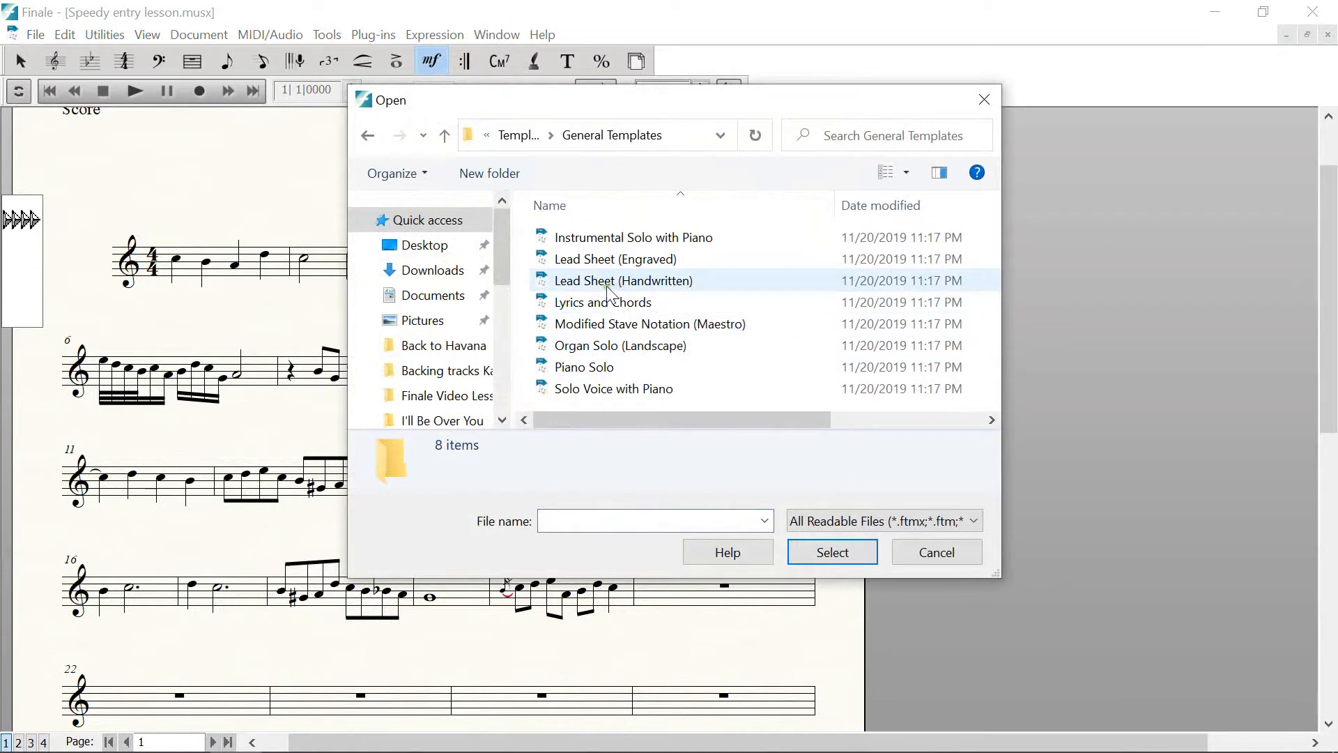
pyautogui.doubleClick(603, 285)
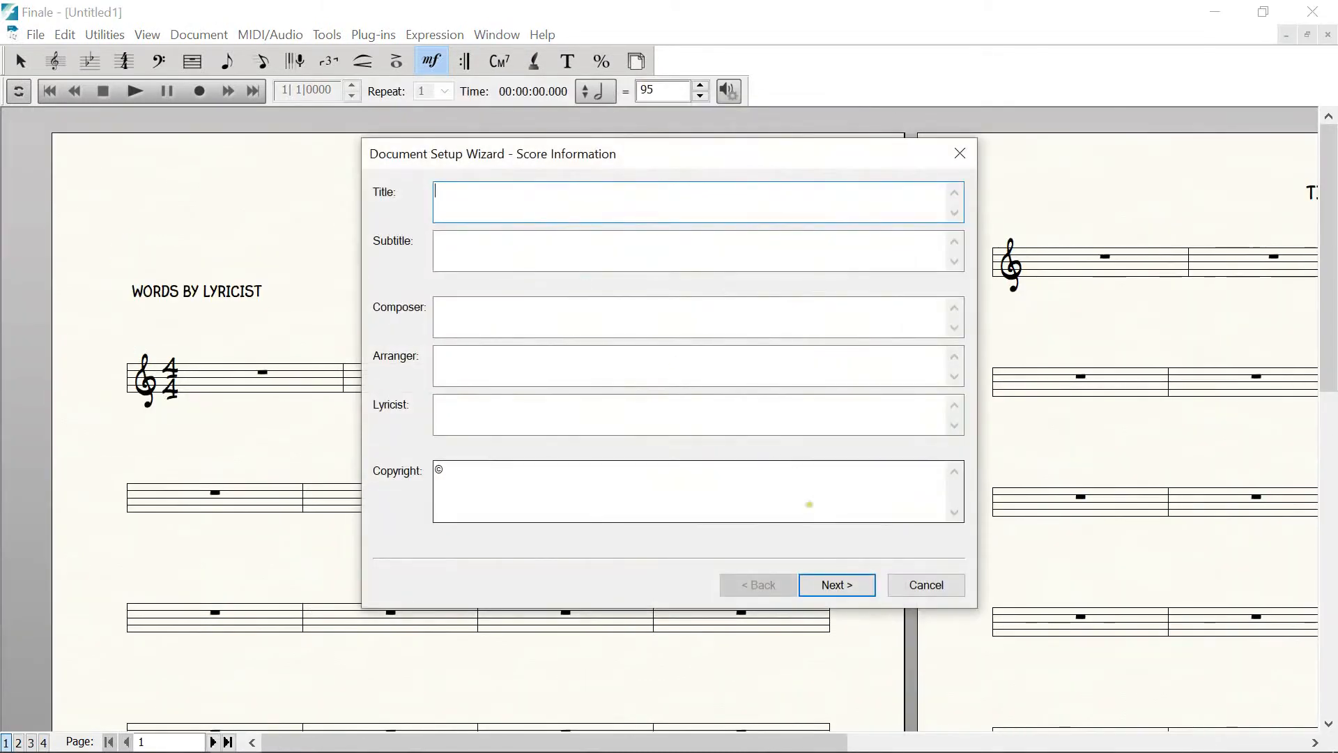
pyautogui.click(924, 586)
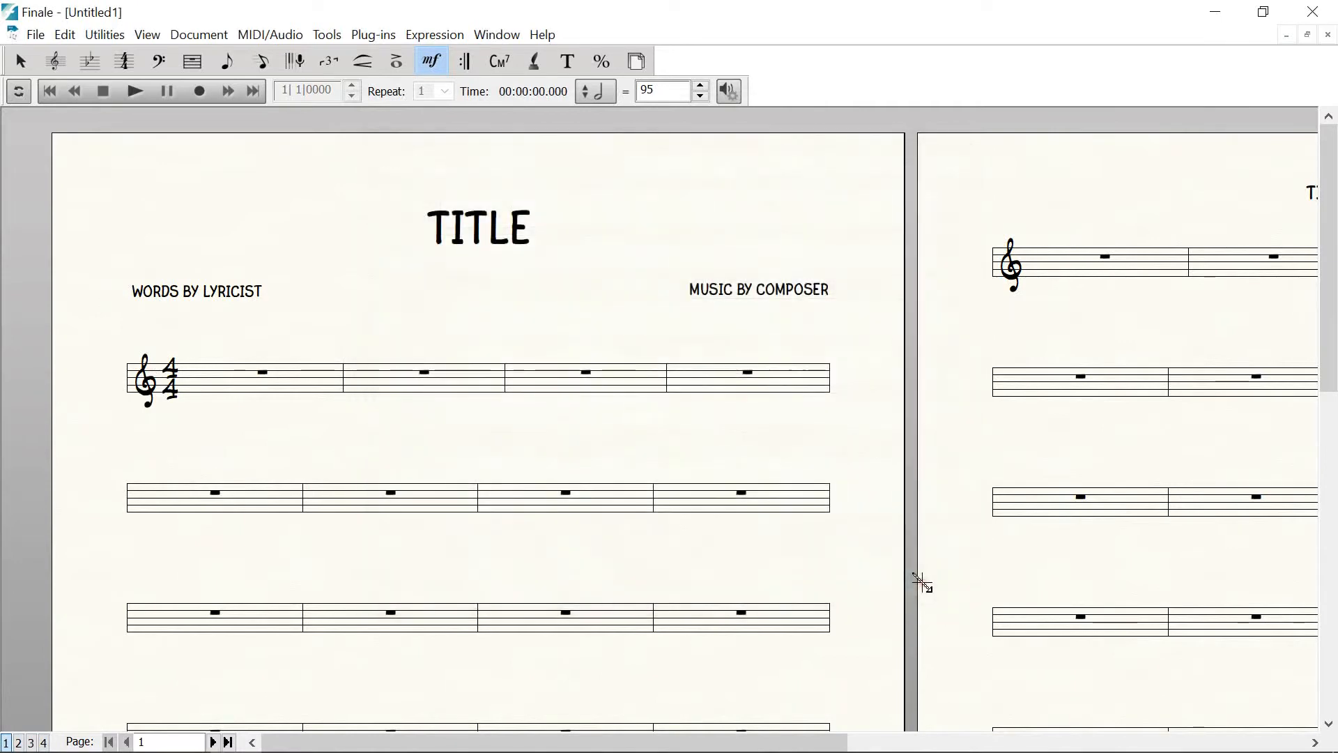
# Examine the expressions available for the third measure, including the Rehearsal Marks category and the full list
pyautogui.click(266, 62)
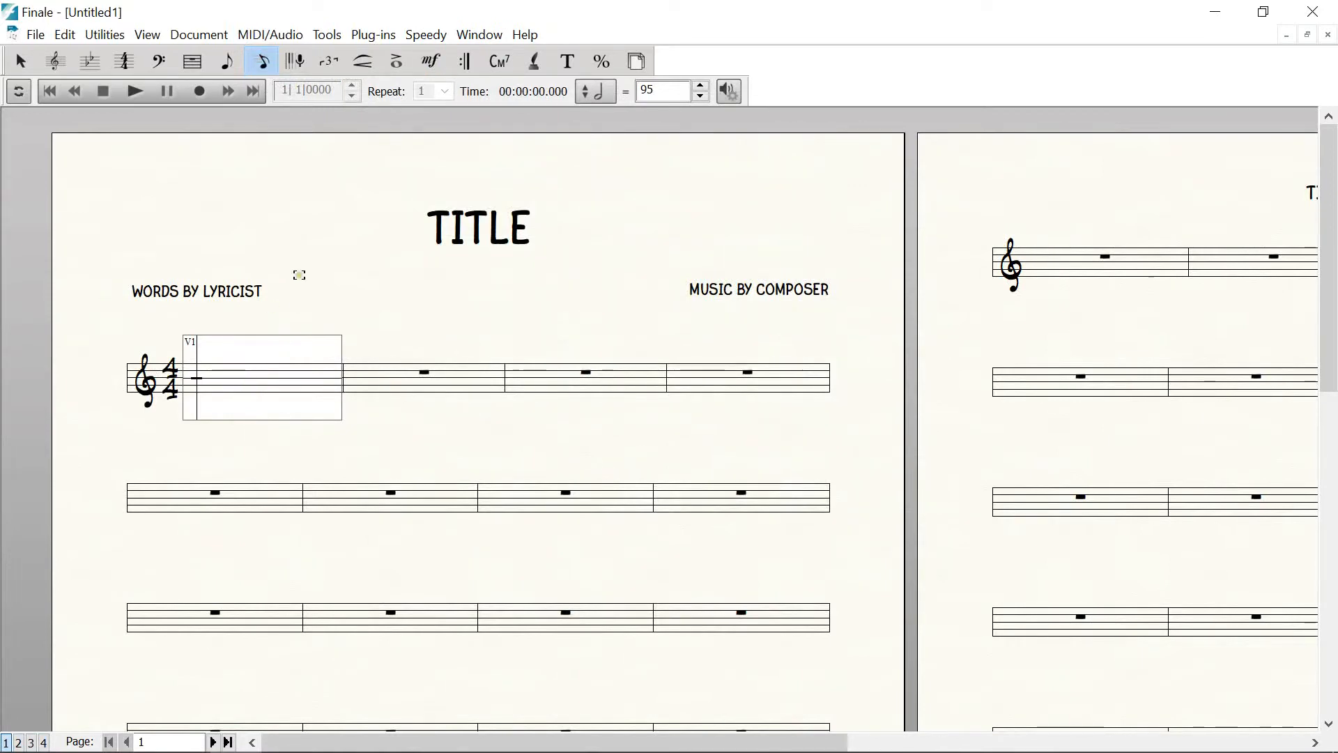
pyautogui.click(433, 62)
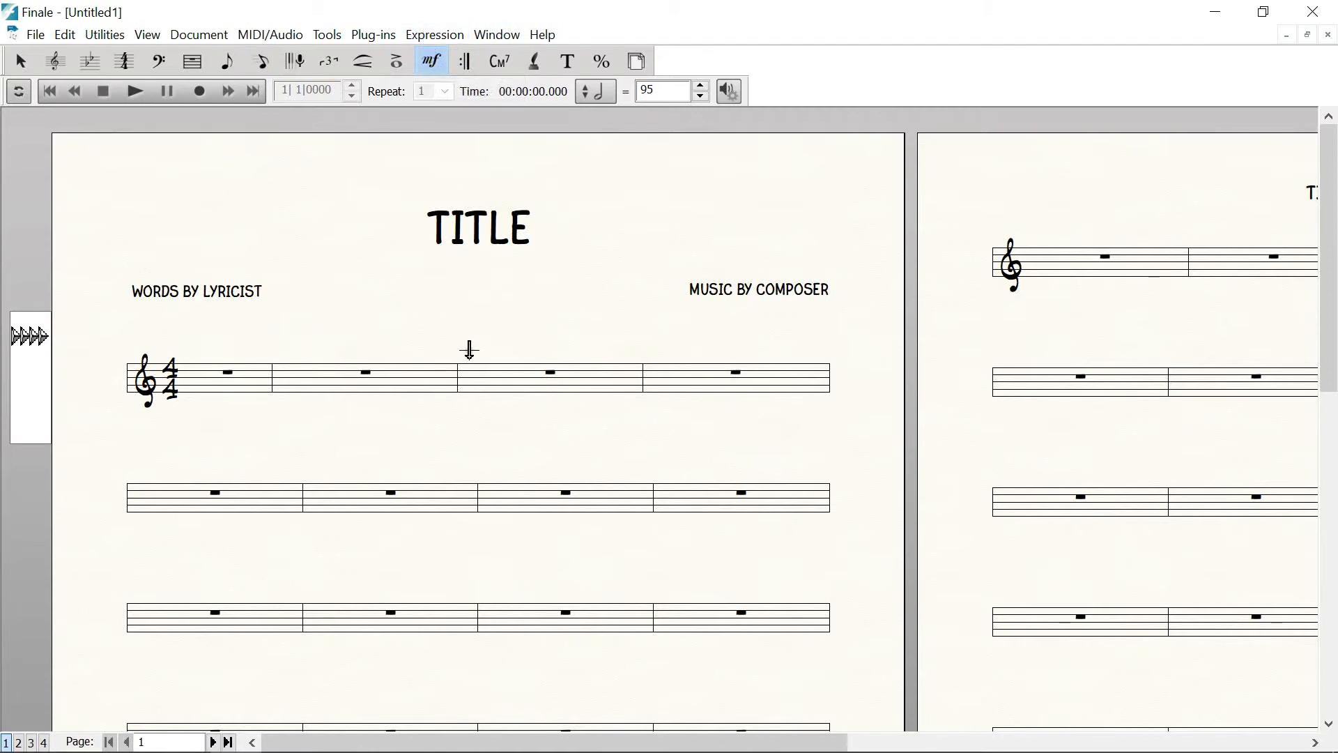
pyautogui.doubleClick(469, 350)
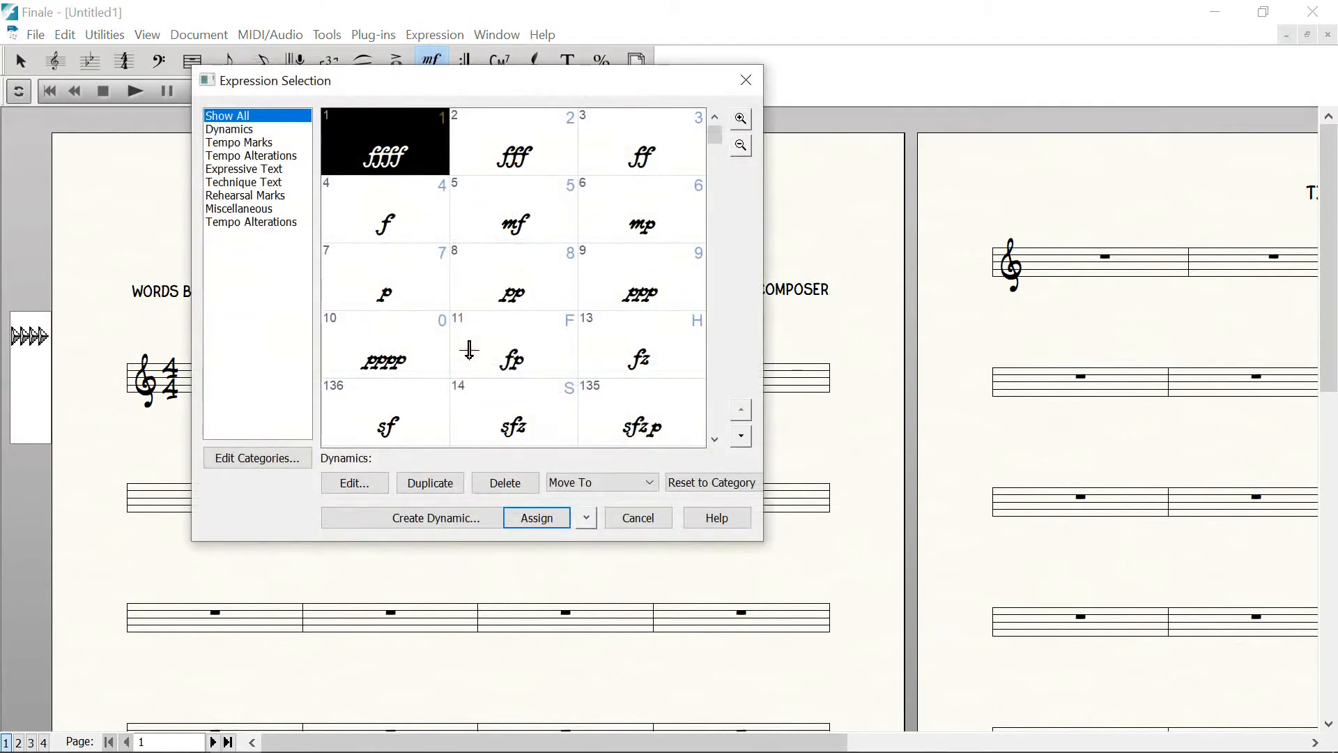
pyautogui.click(251, 196)
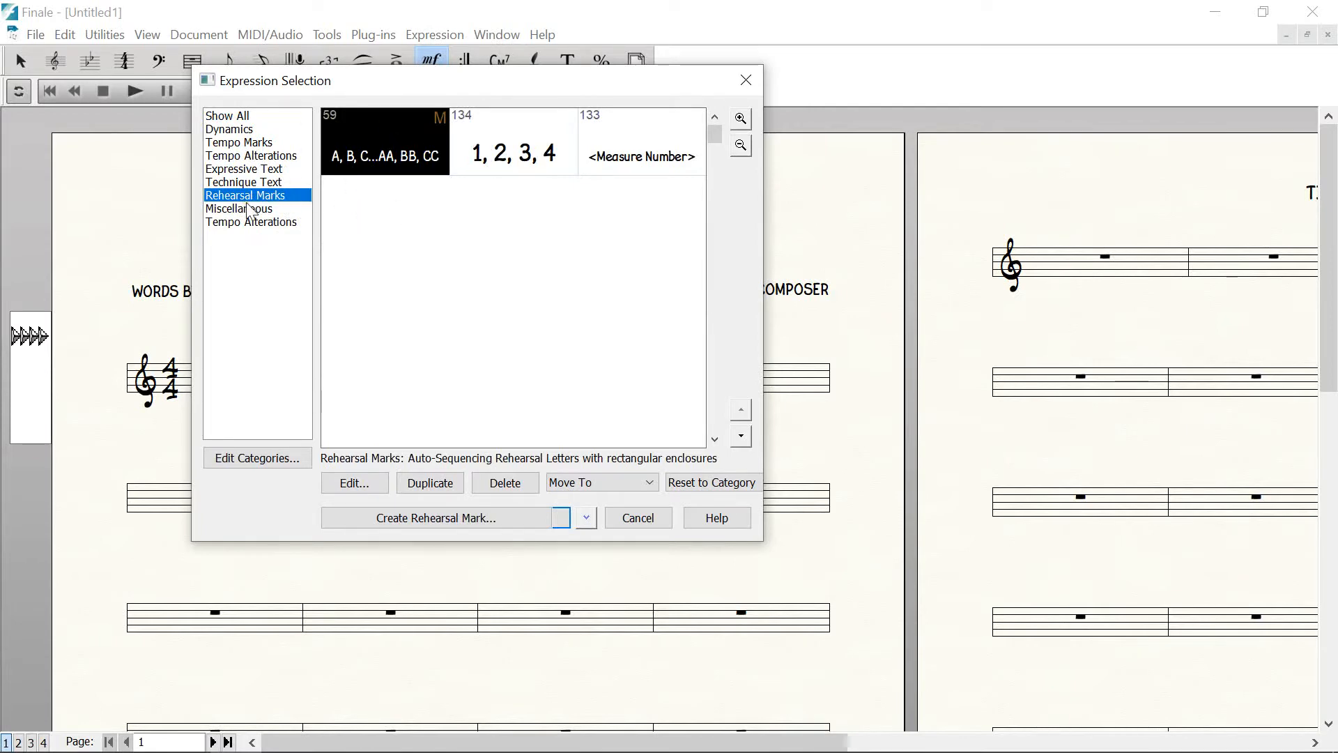
pyautogui.click(225, 115)
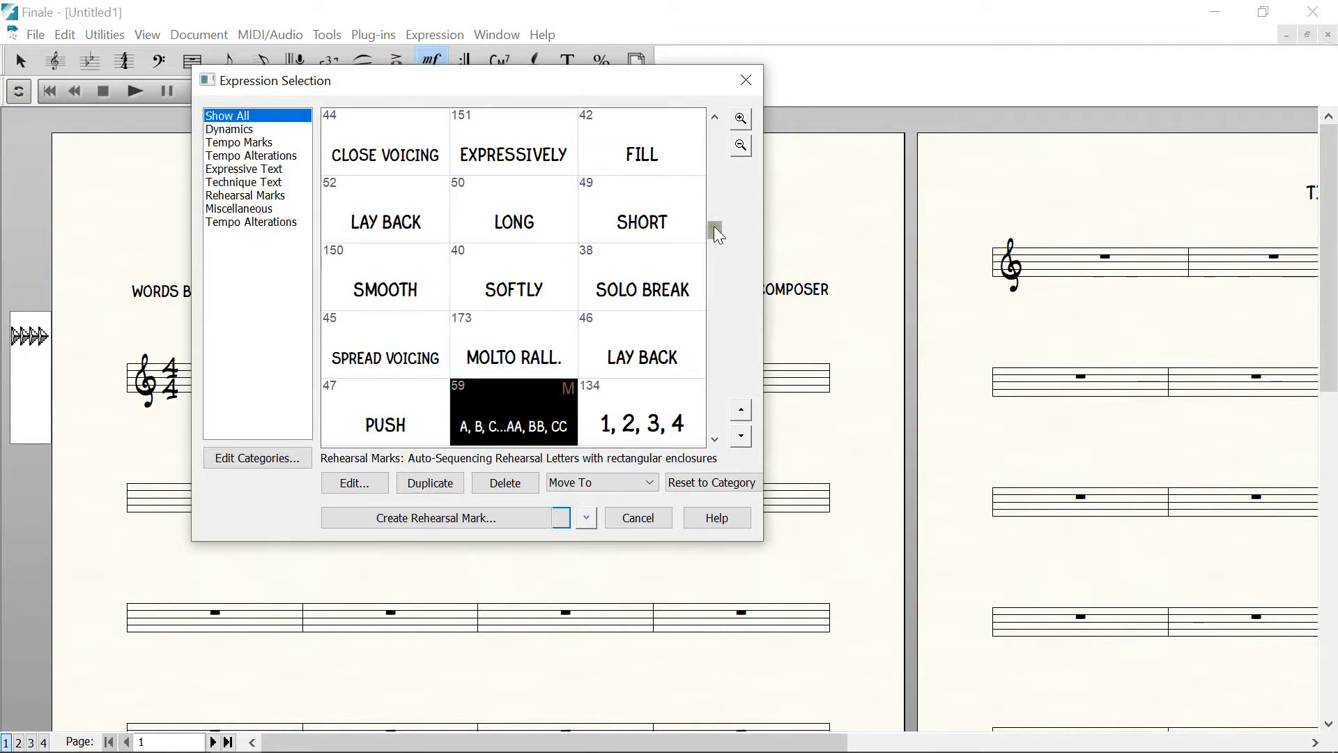
pyautogui.moveTo(714, 230); pyautogui.dragTo(718, 434)
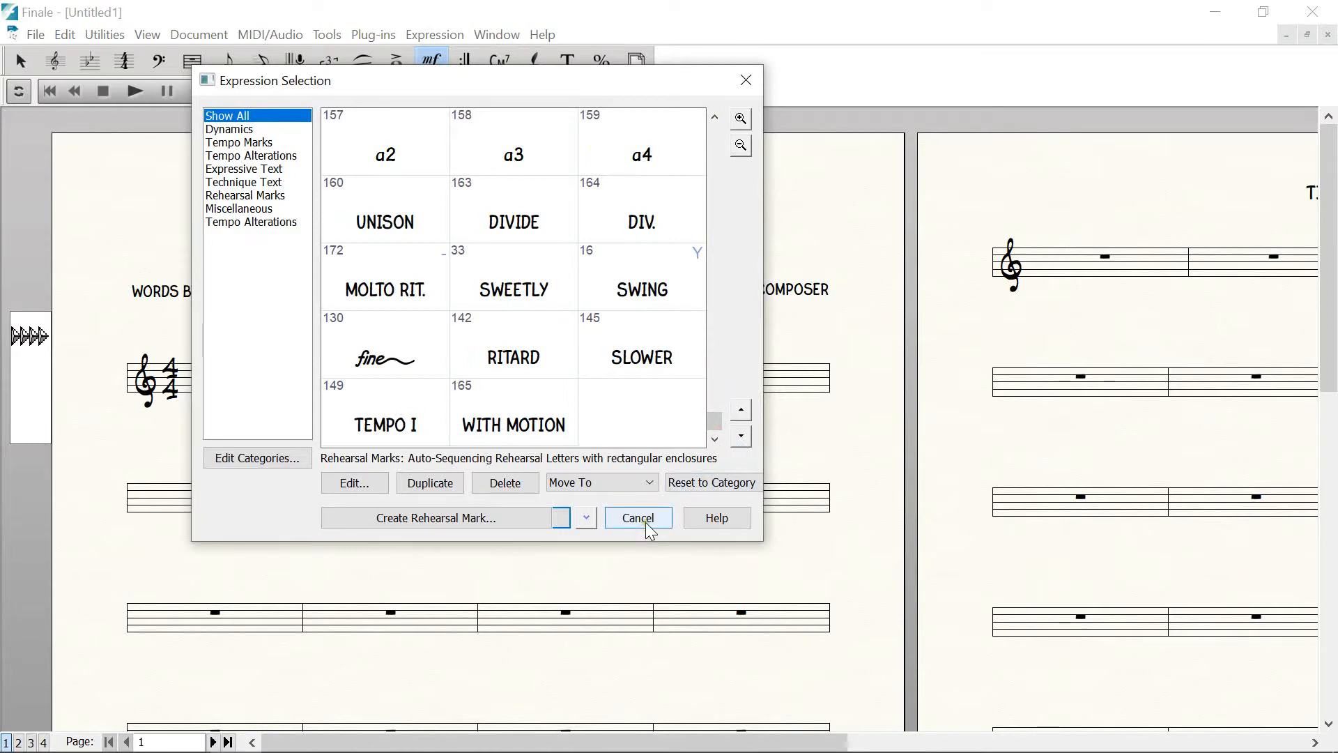
pyautogui.click(742, 79)
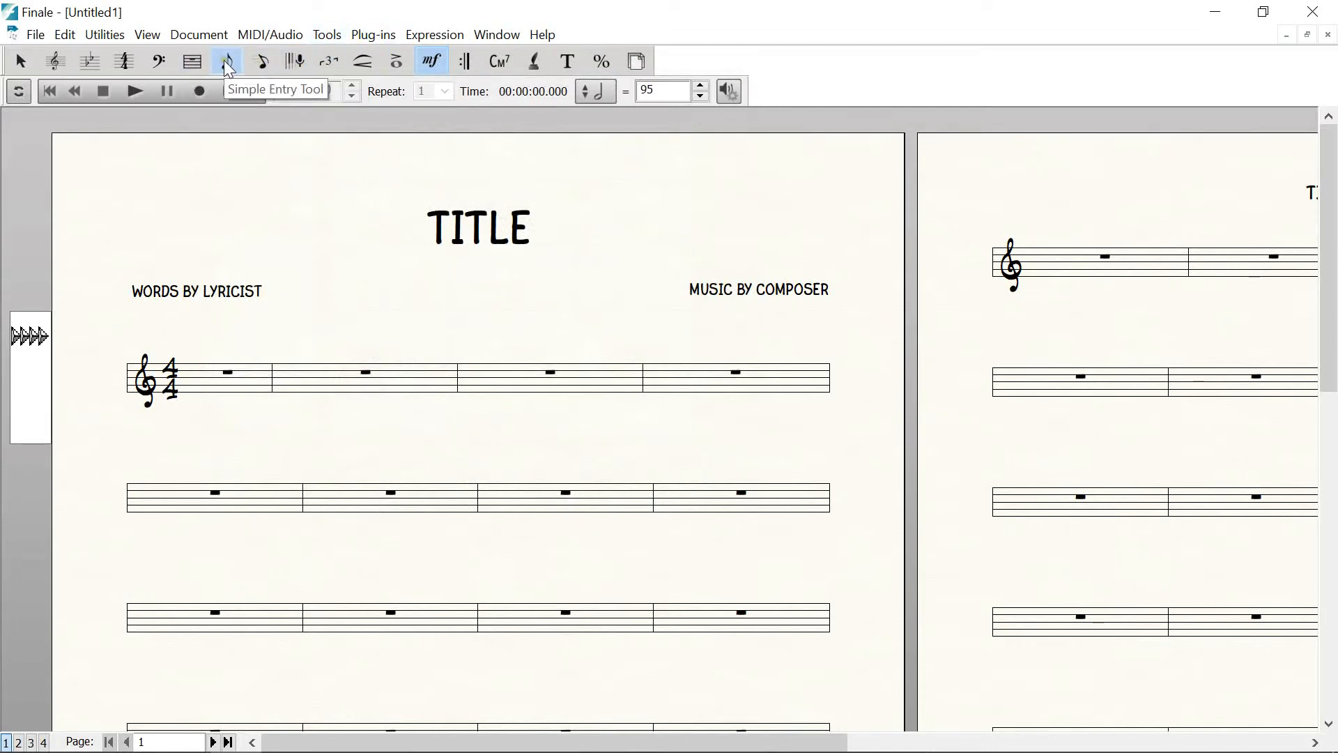
# Enter a whole note on the middle line of the first measure with Speedy Entry
pyautogui.click(265, 61)
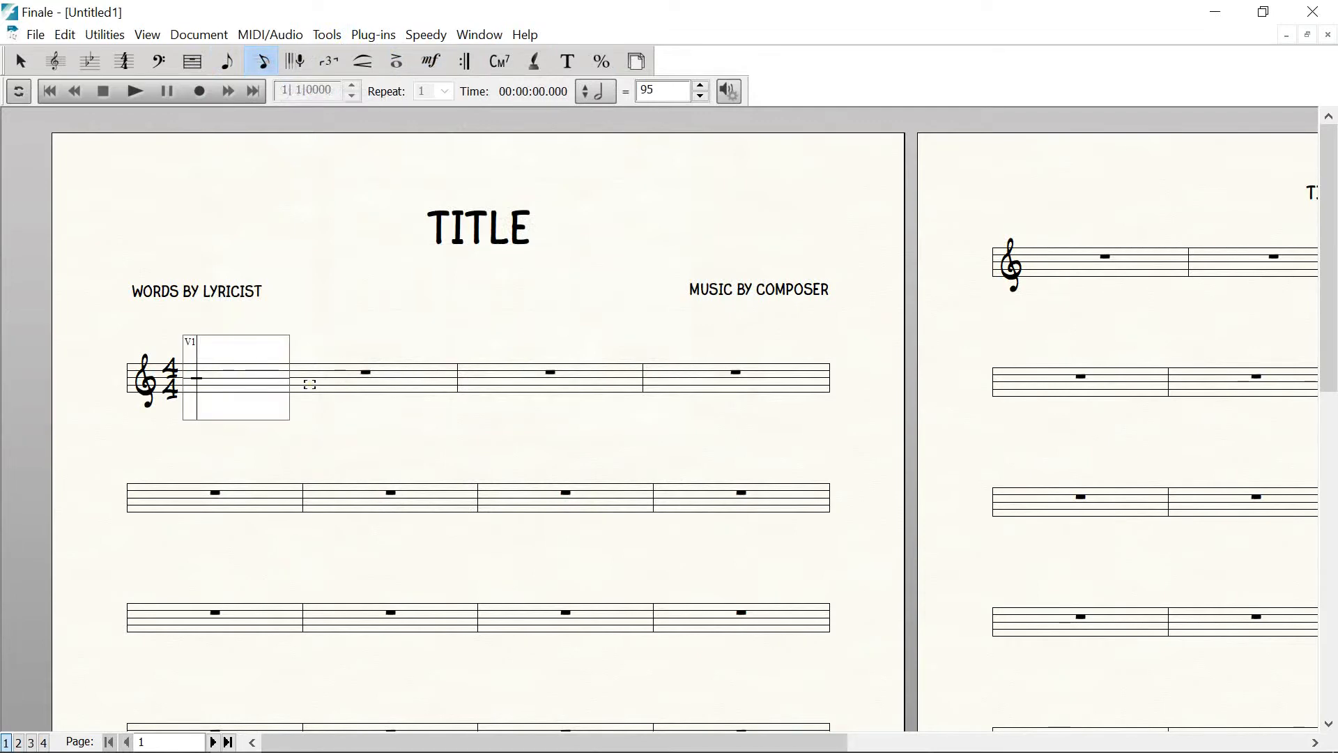
pyautogui.press('7')
pyautogui.click(368, 325)
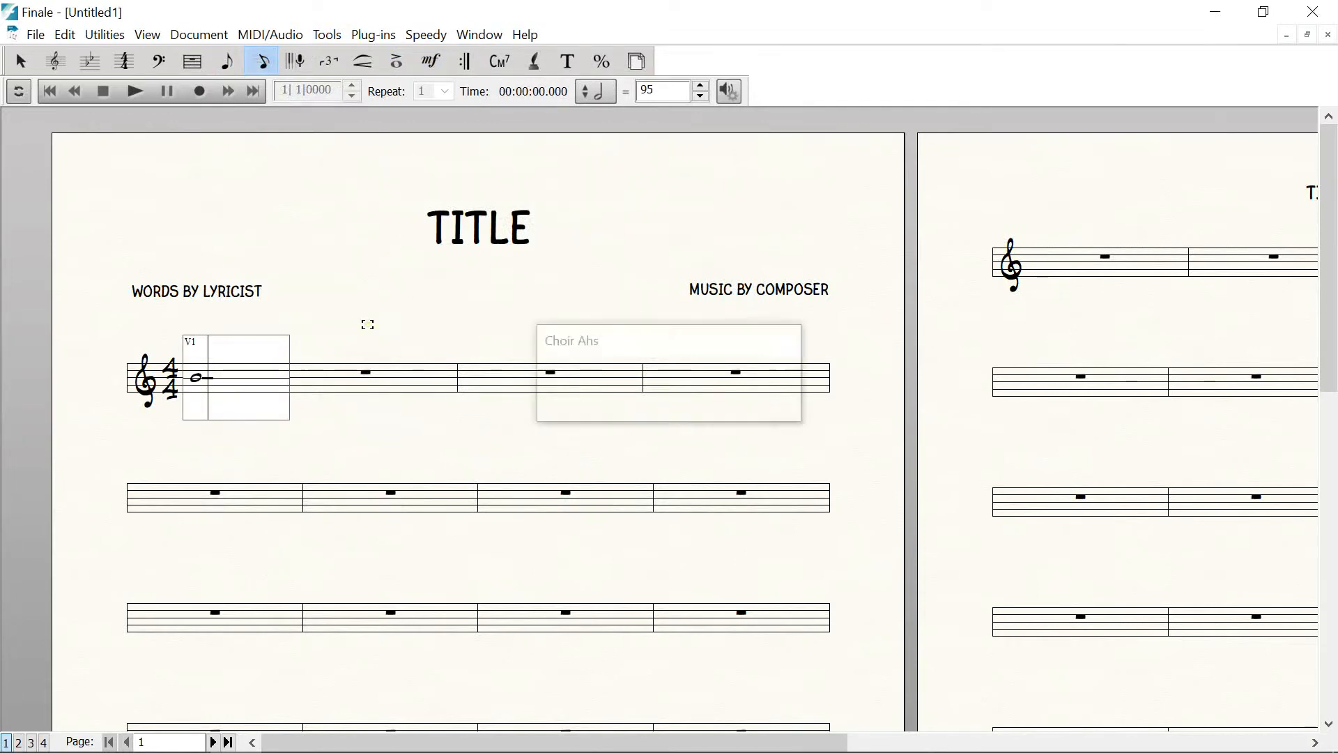
# Open the selection of articulations for the whole note in the first measure
pyautogui.click(394, 64)
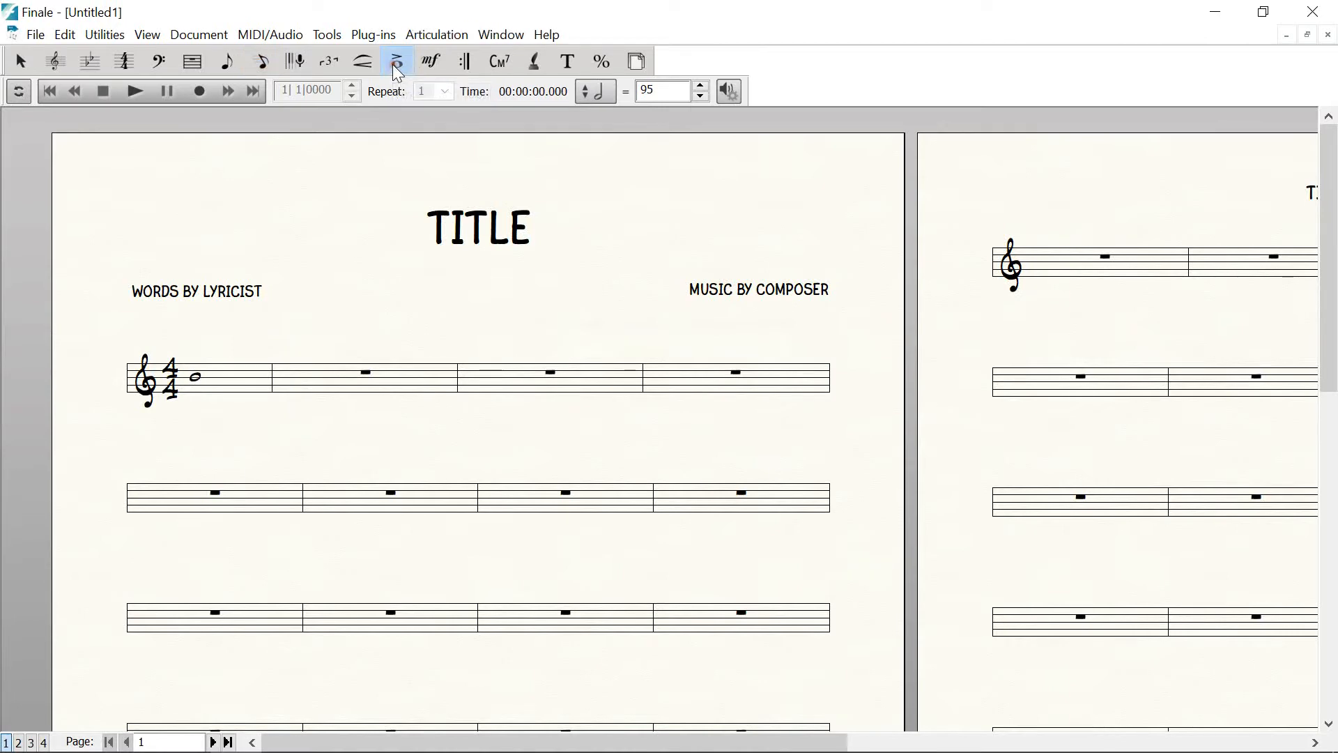
pyautogui.click(212, 392)
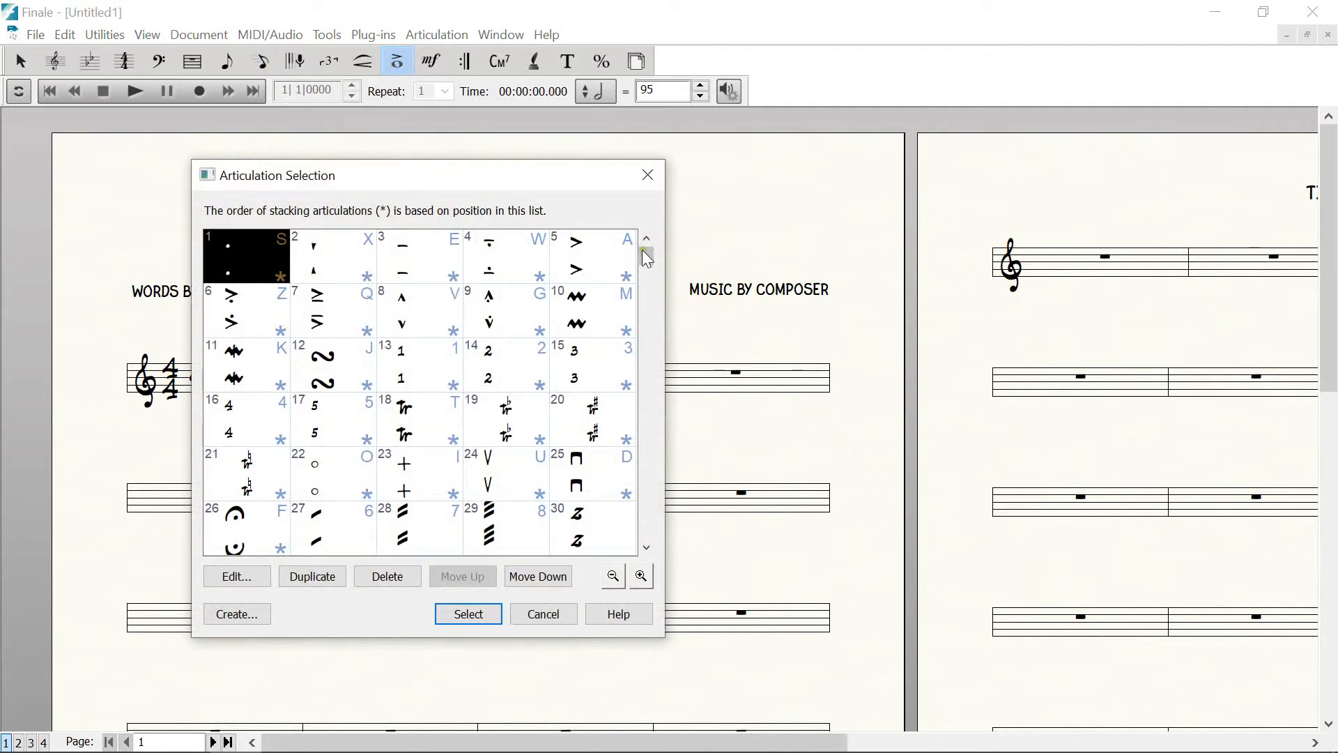
pyautogui.moveTo(646, 253)
pyautogui.mouseDown()
pyautogui.moveTo(646, 269)
pyautogui.moveTo(646, 256)
pyautogui.mouseUp()
pyautogui.moveTo(648, 258)
pyautogui.mouseDown()
pyautogui.moveTo(646, 277)
pyautogui.moveTo(644, 257)
pyautogui.mouseUp()
# Inspect the accent articulation's design and font settings, and browse the remaining articulations without assigning any
pyautogui.click(574, 255)
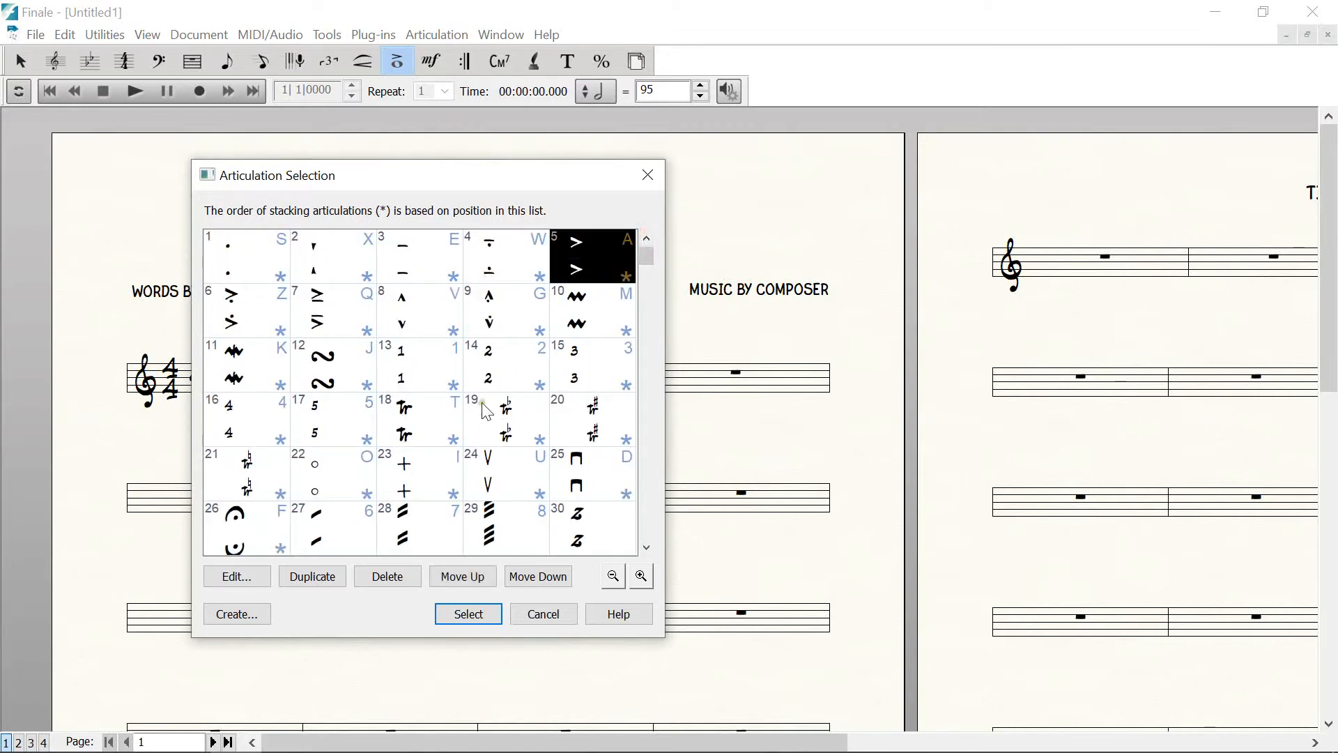
pyautogui.click(236, 574)
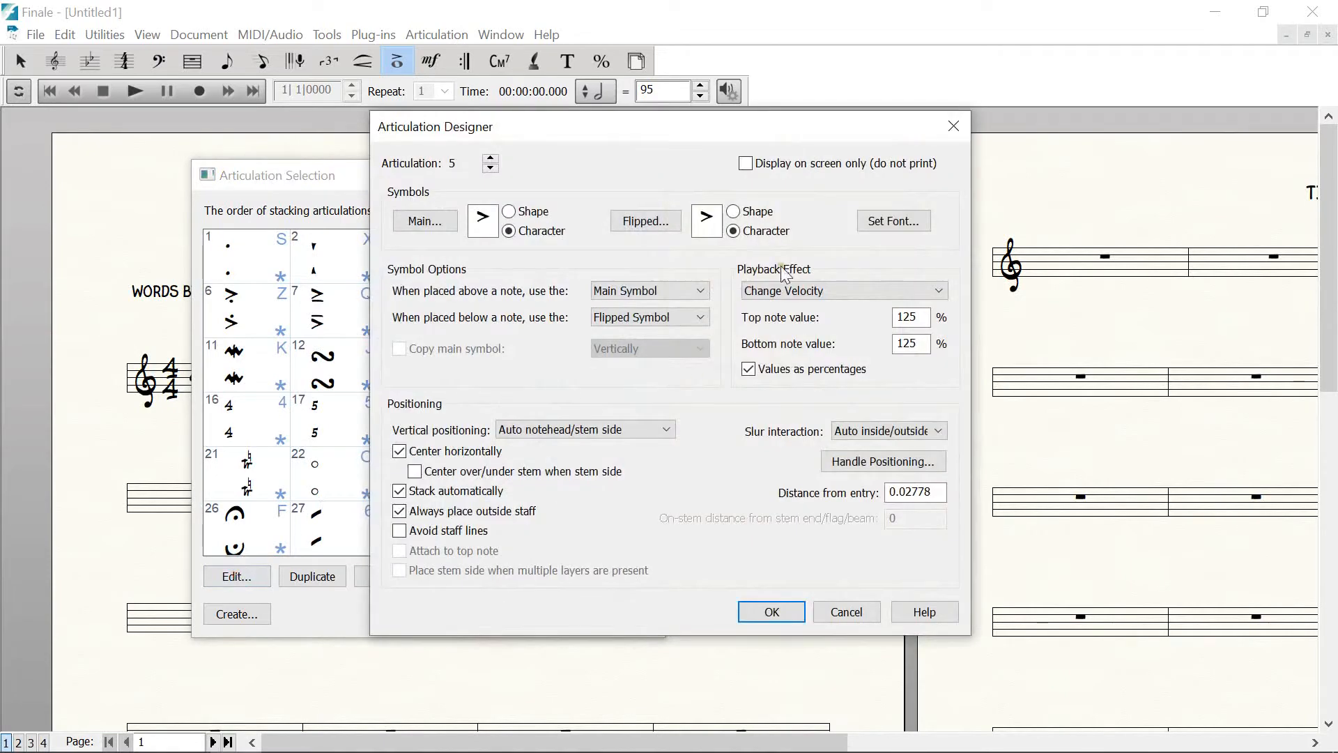
pyautogui.click(877, 217)
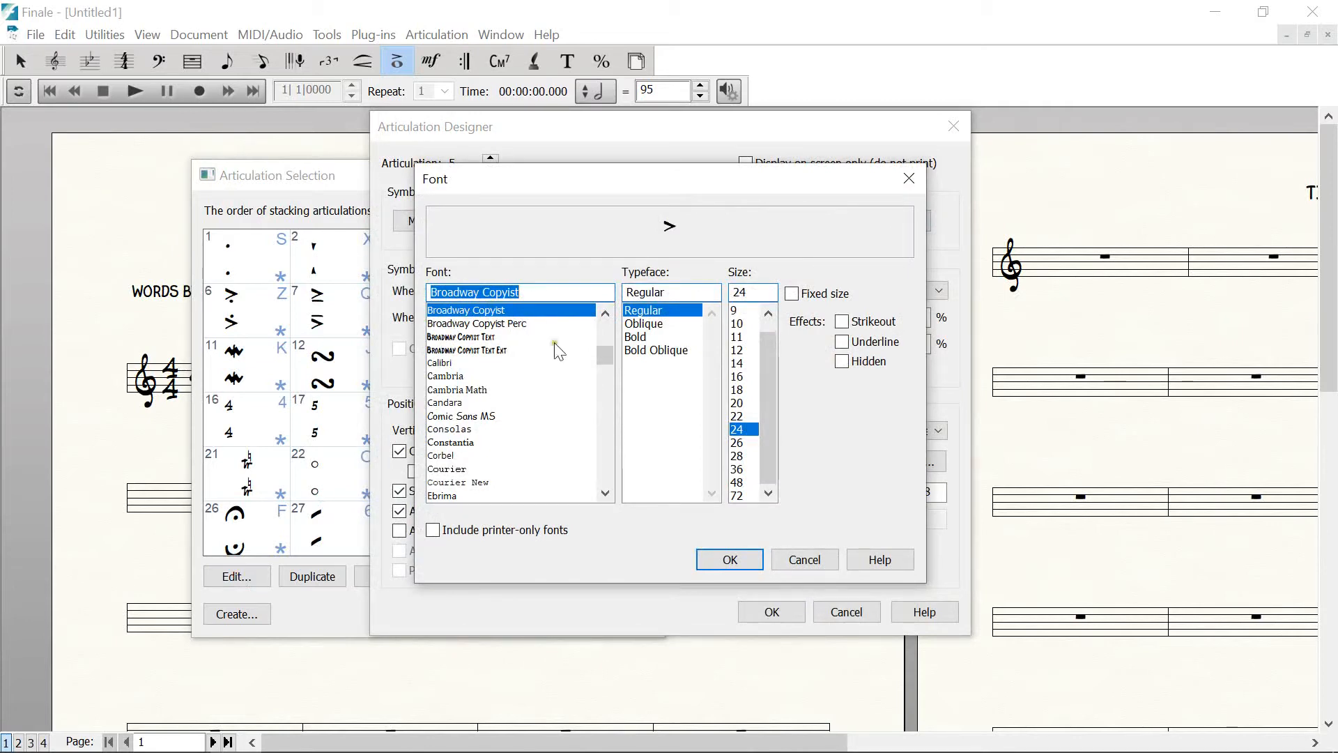
pyautogui.click(791, 552)
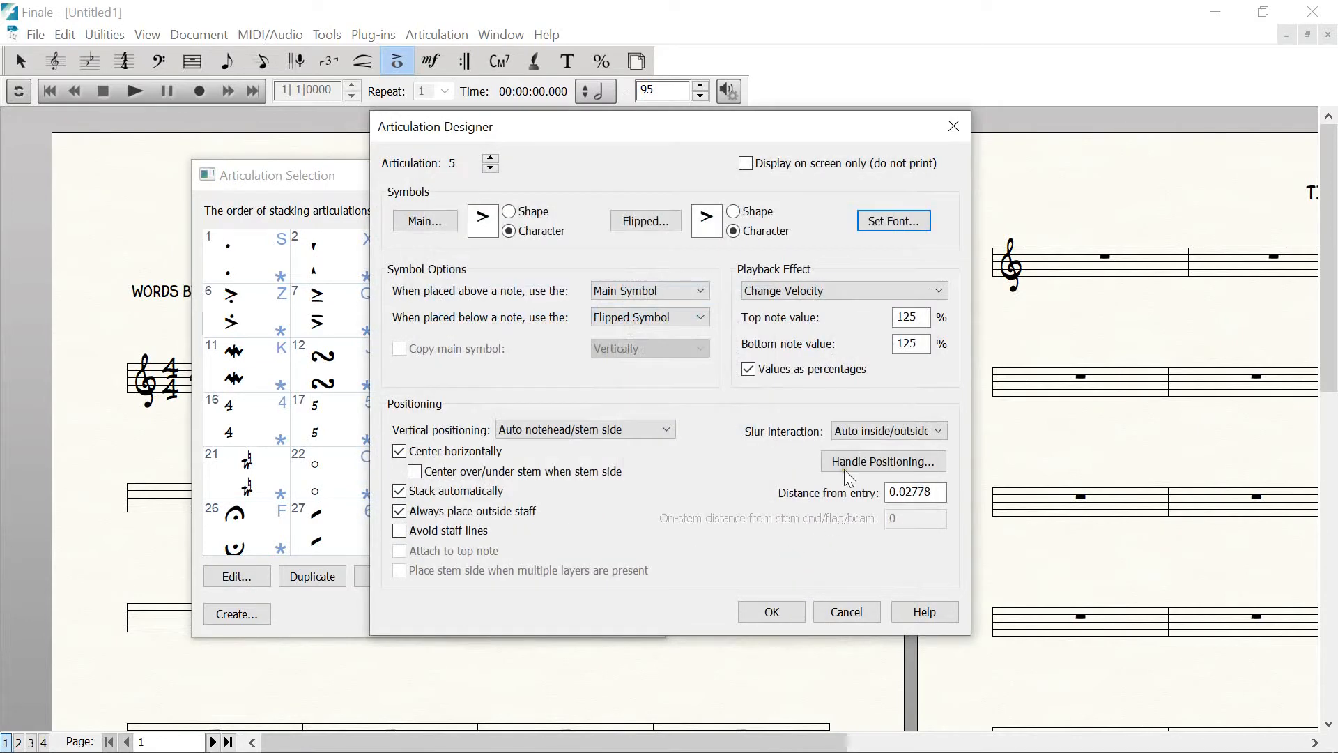
pyautogui.click(845, 612)
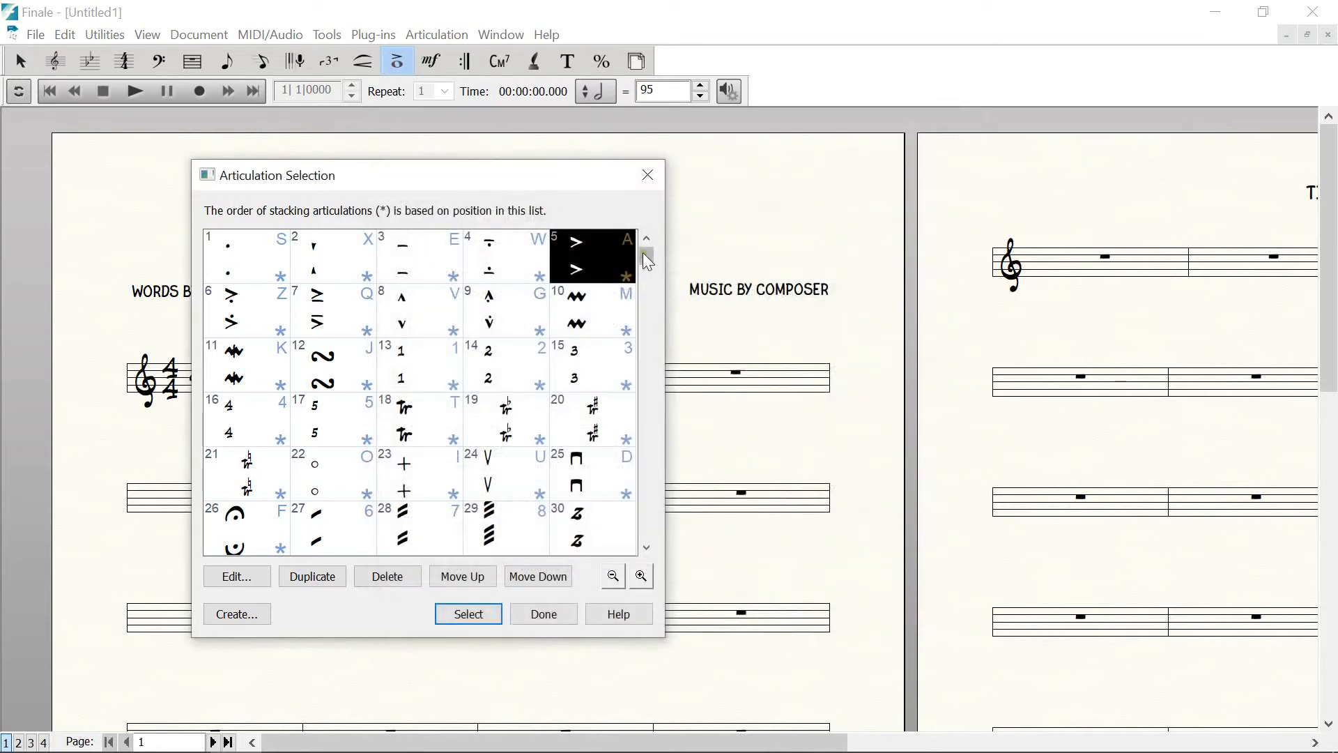
pyautogui.moveTo(647, 256); pyautogui.dragTo(633, 534)
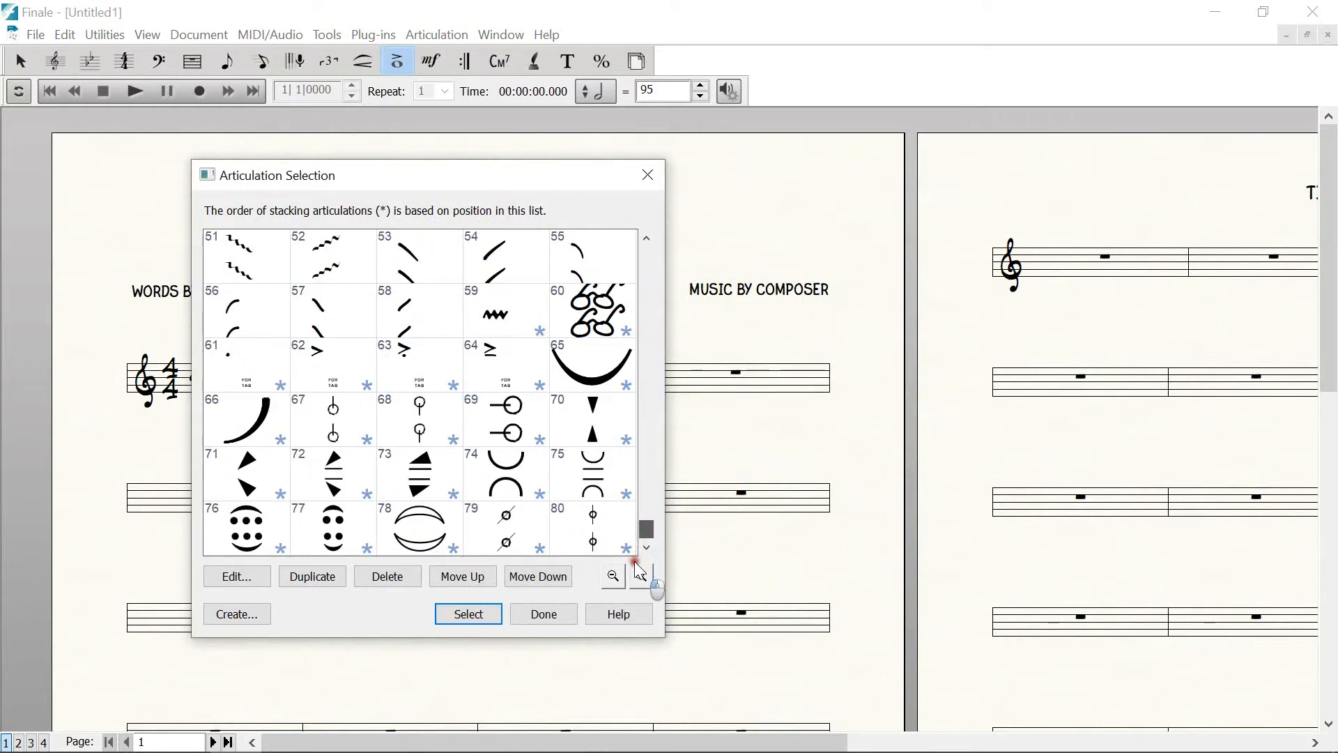
pyautogui.click(543, 613)
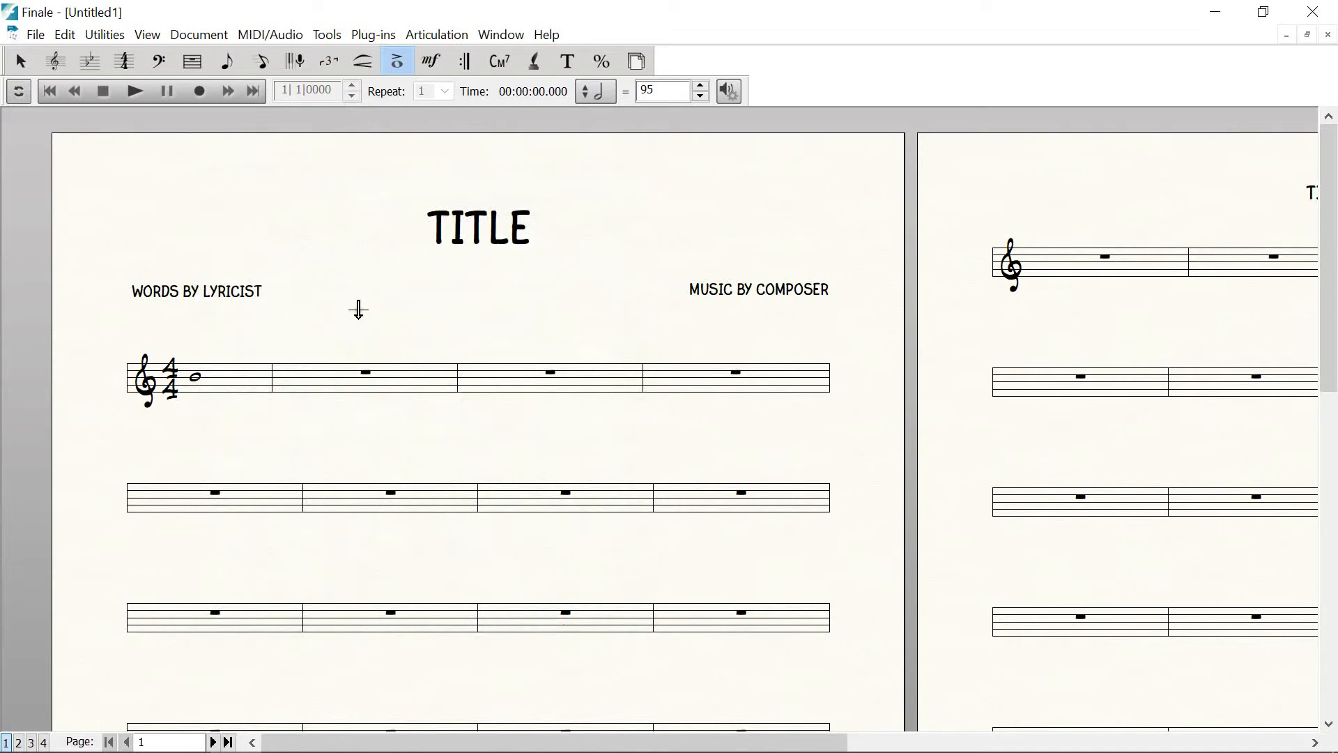
# Close the untitled lead sheet without saving its changes
pyautogui.click(1328, 34)
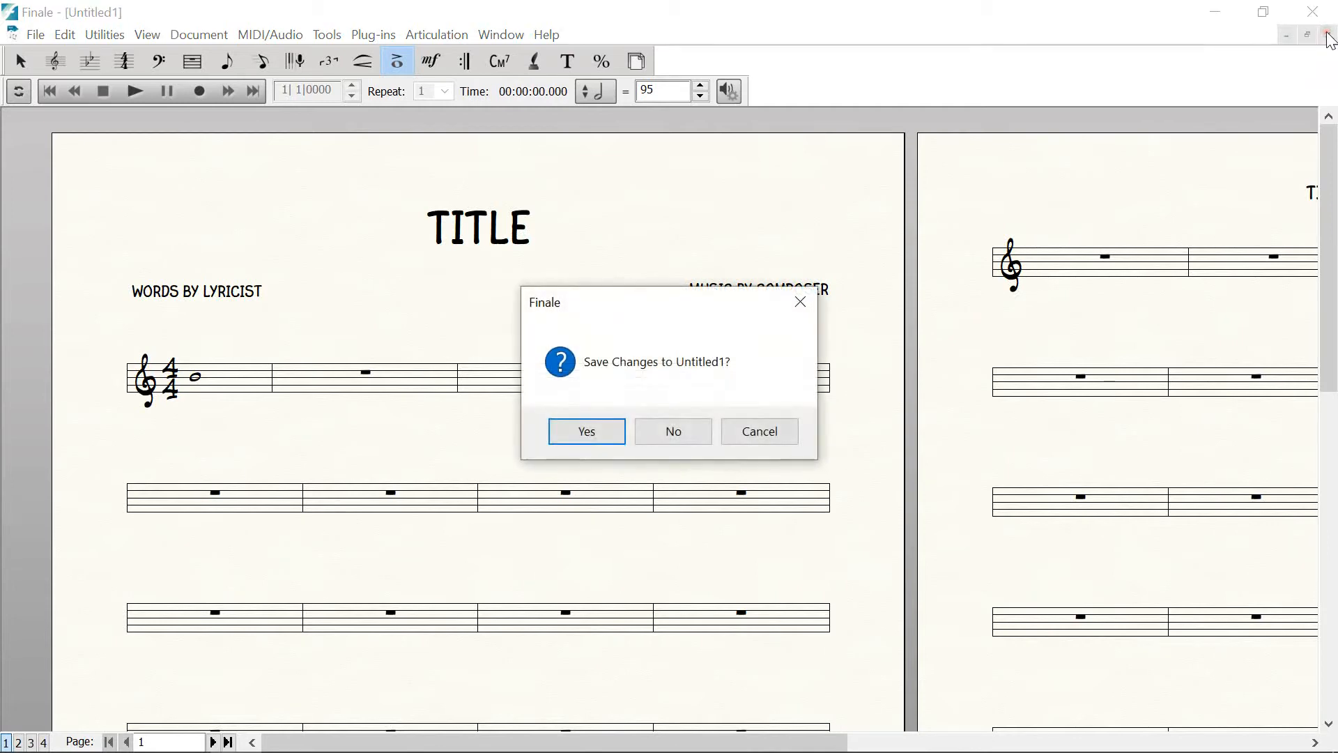
pyautogui.click(676, 434)
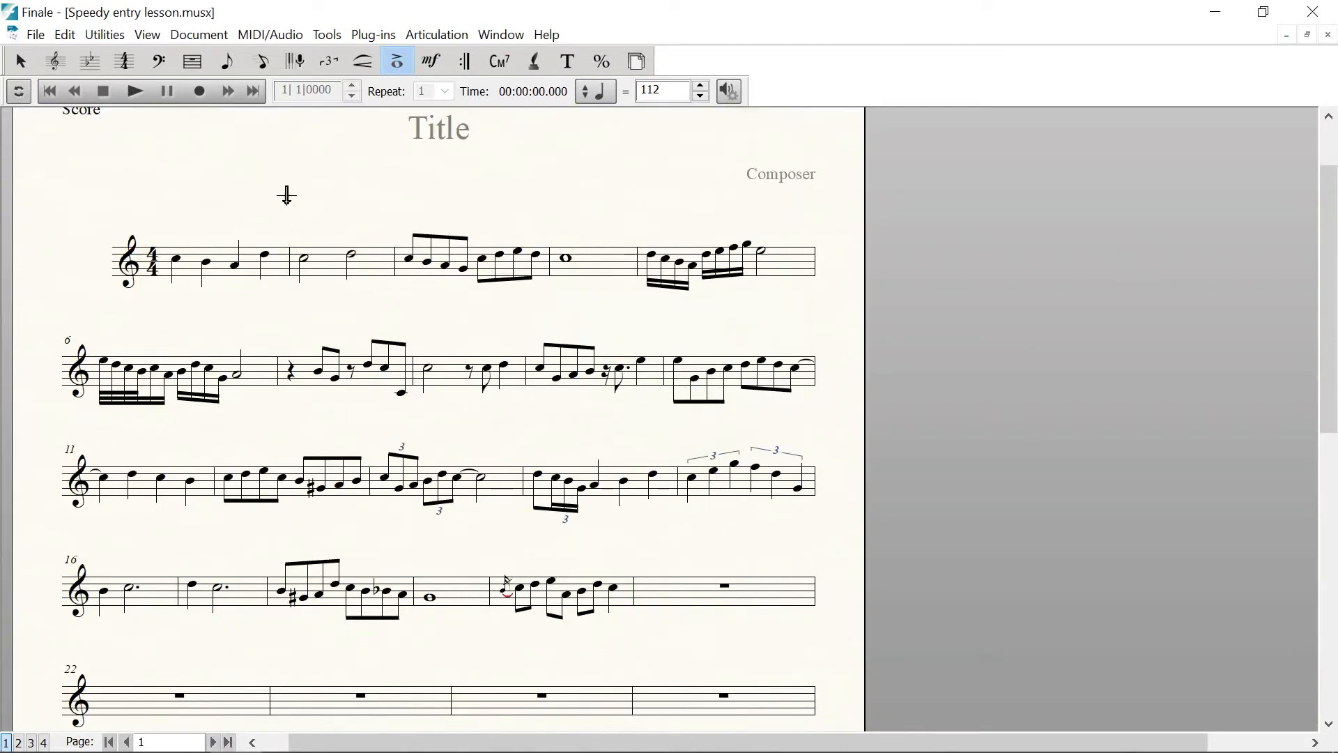
# Load the Chord Suffix (Arial) library from the Chord Suffixes folder into the Speedy entry lesson score
pyautogui.moveTo(289, 198); pyautogui.dragTo(291, 217)
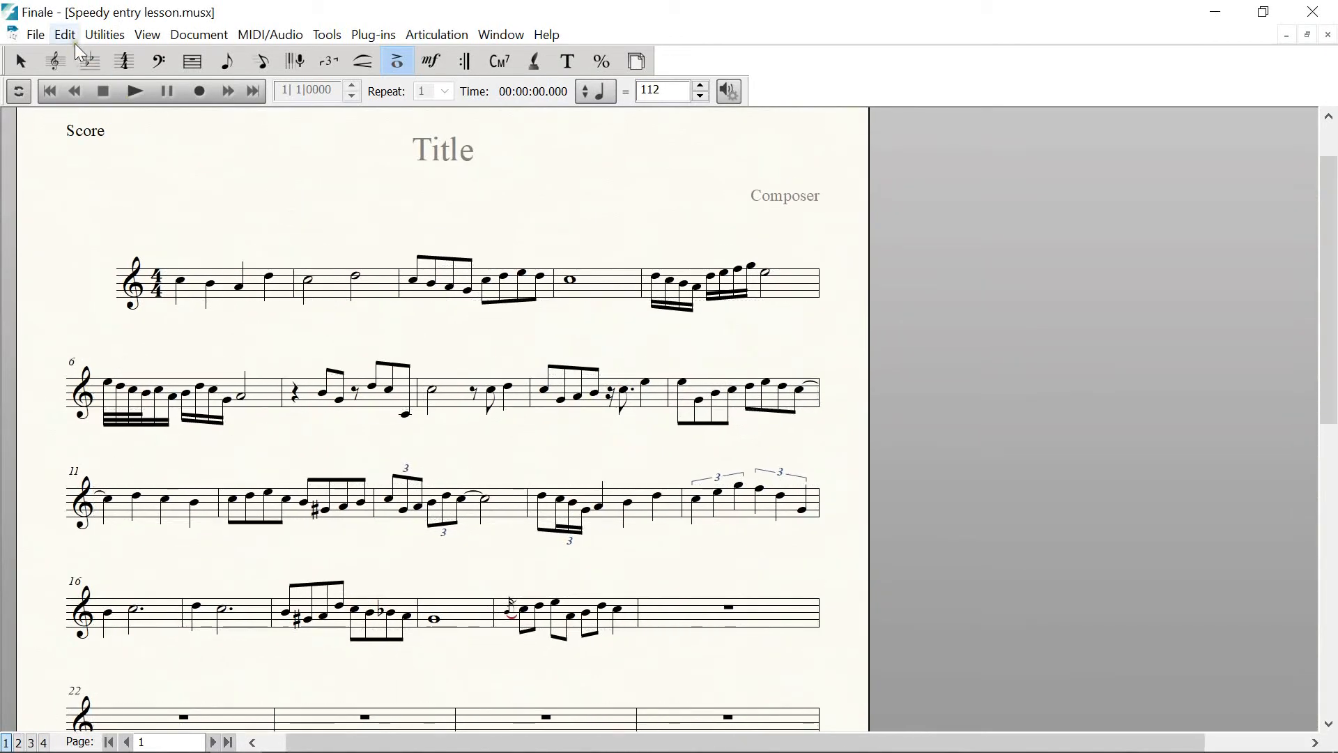
pyautogui.click(36, 36)
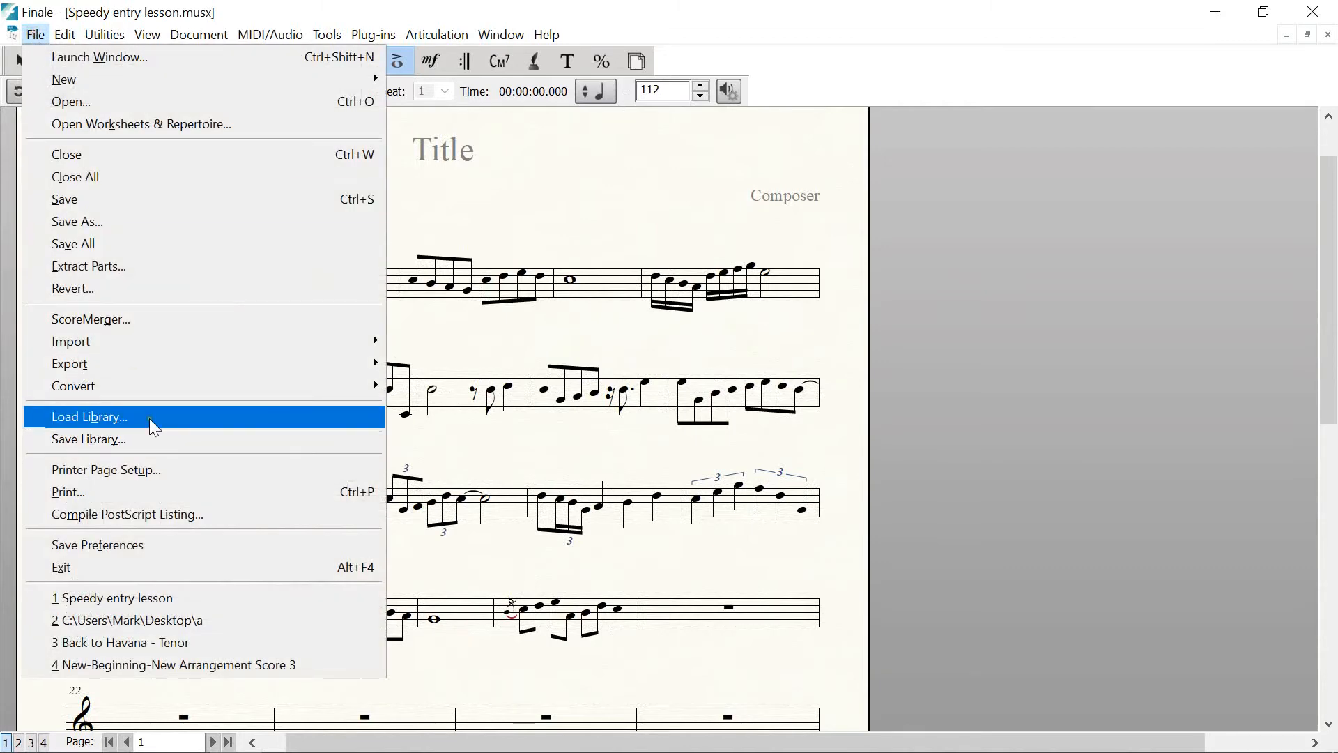
pyautogui.click(79, 417)
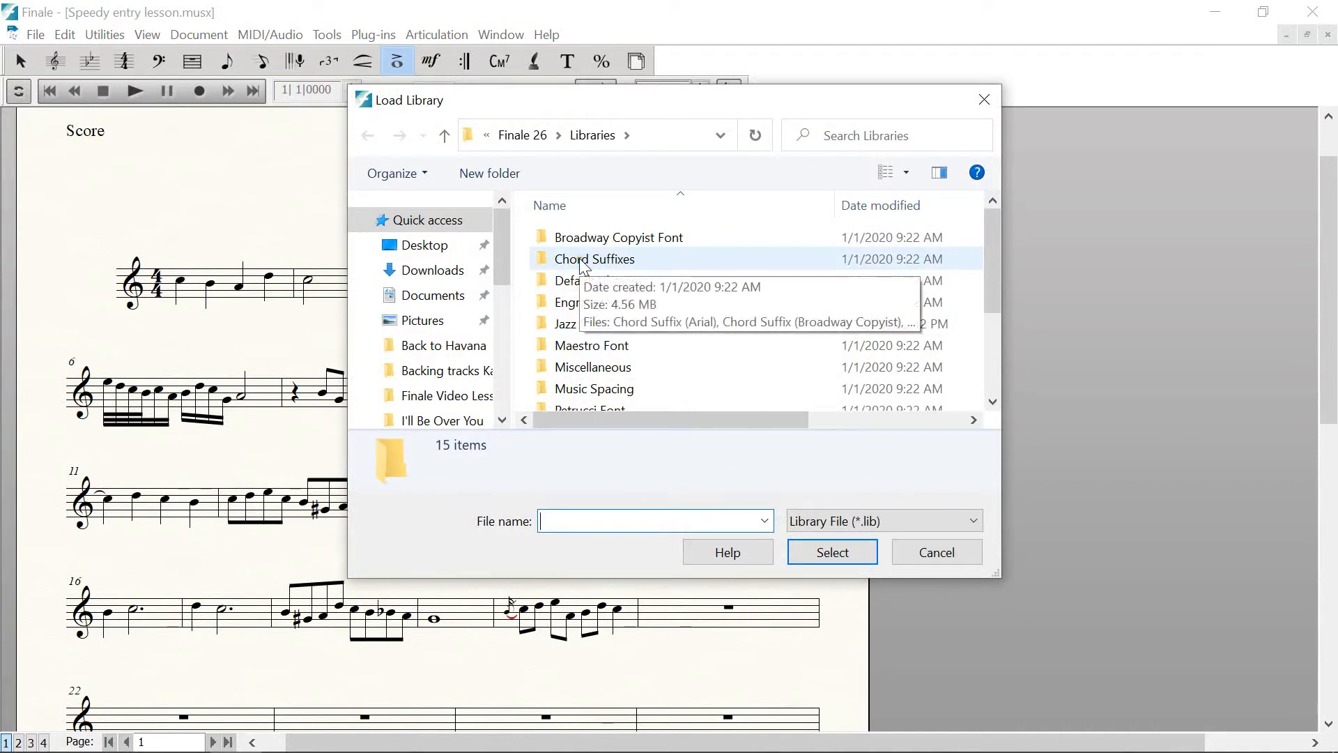
pyautogui.doubleClick(584, 263)
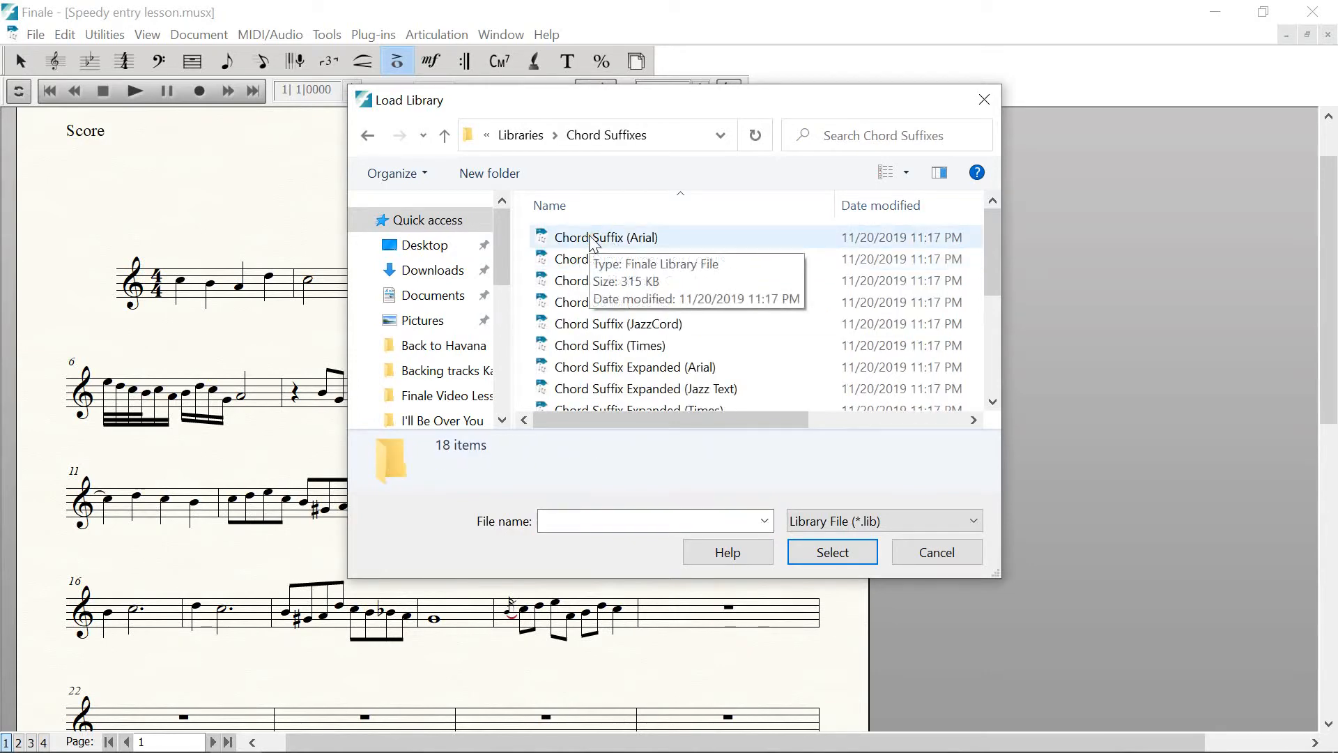
pyautogui.doubleClick(591, 237)
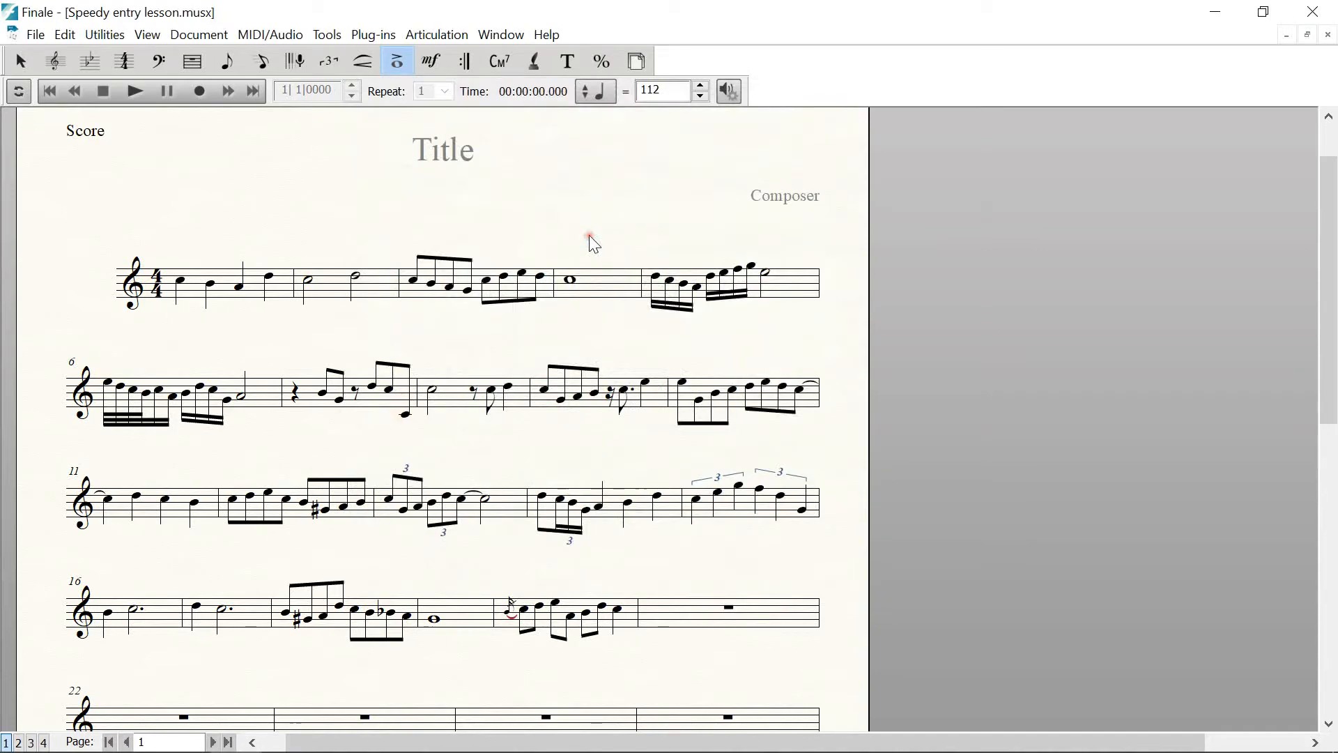
# Load the Articulations library from the Jazz Font folder into the score
pyautogui.click(35, 34)
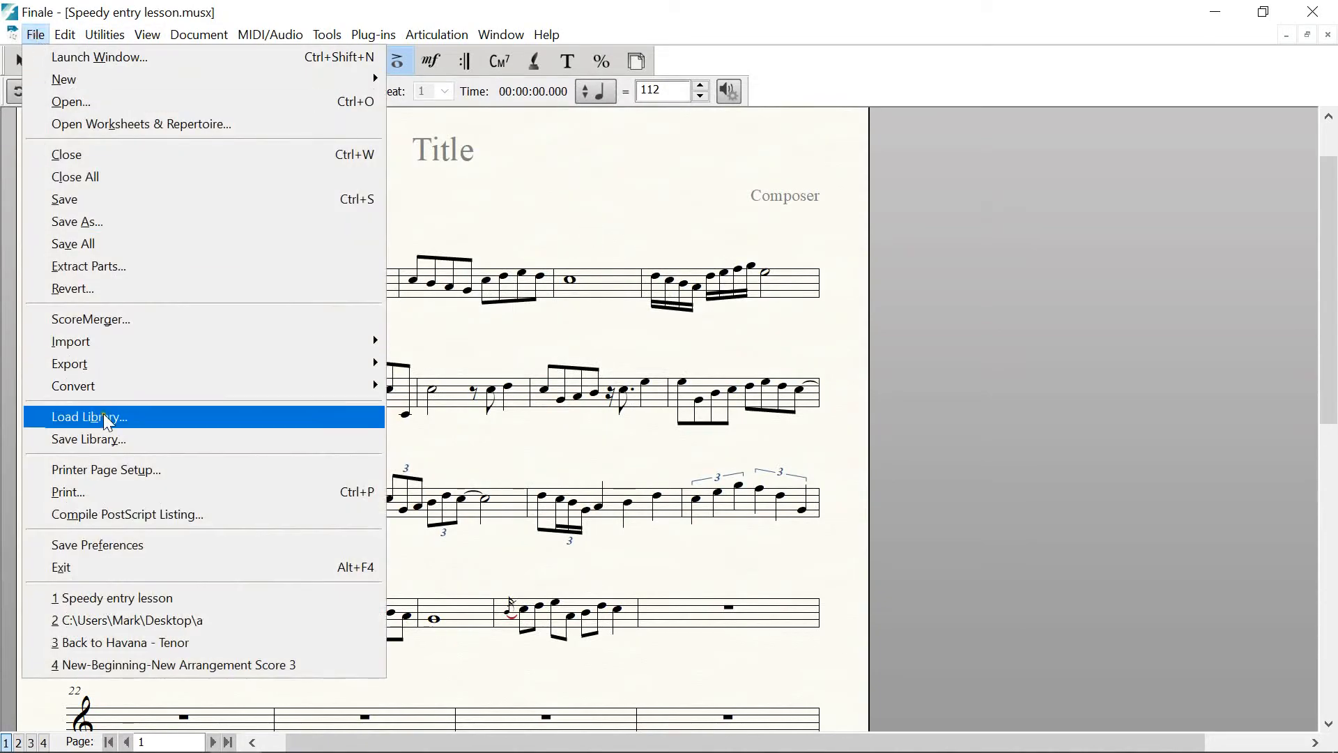
pyautogui.click(106, 416)
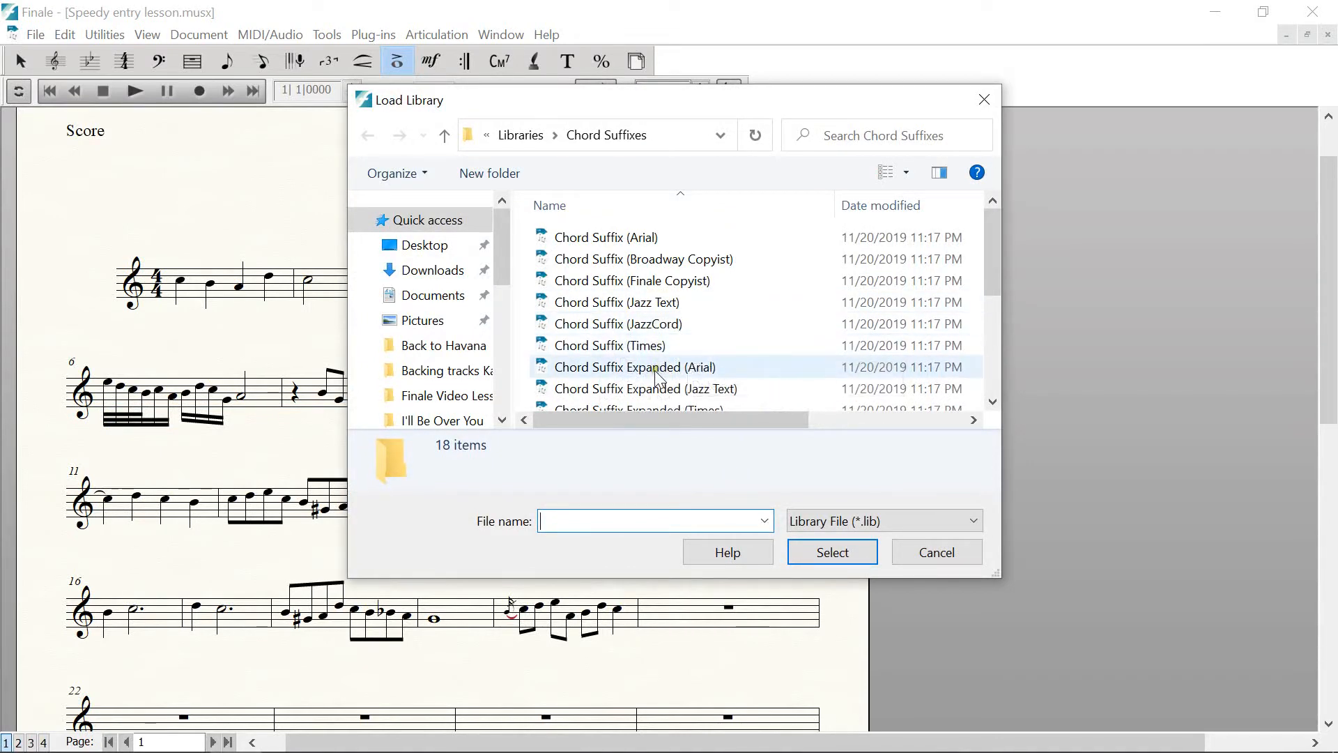
pyautogui.moveTo(985, 281)
pyautogui.mouseDown()
pyautogui.moveTo(974, 395)
pyautogui.moveTo(990, 256)
pyautogui.mouseUp()
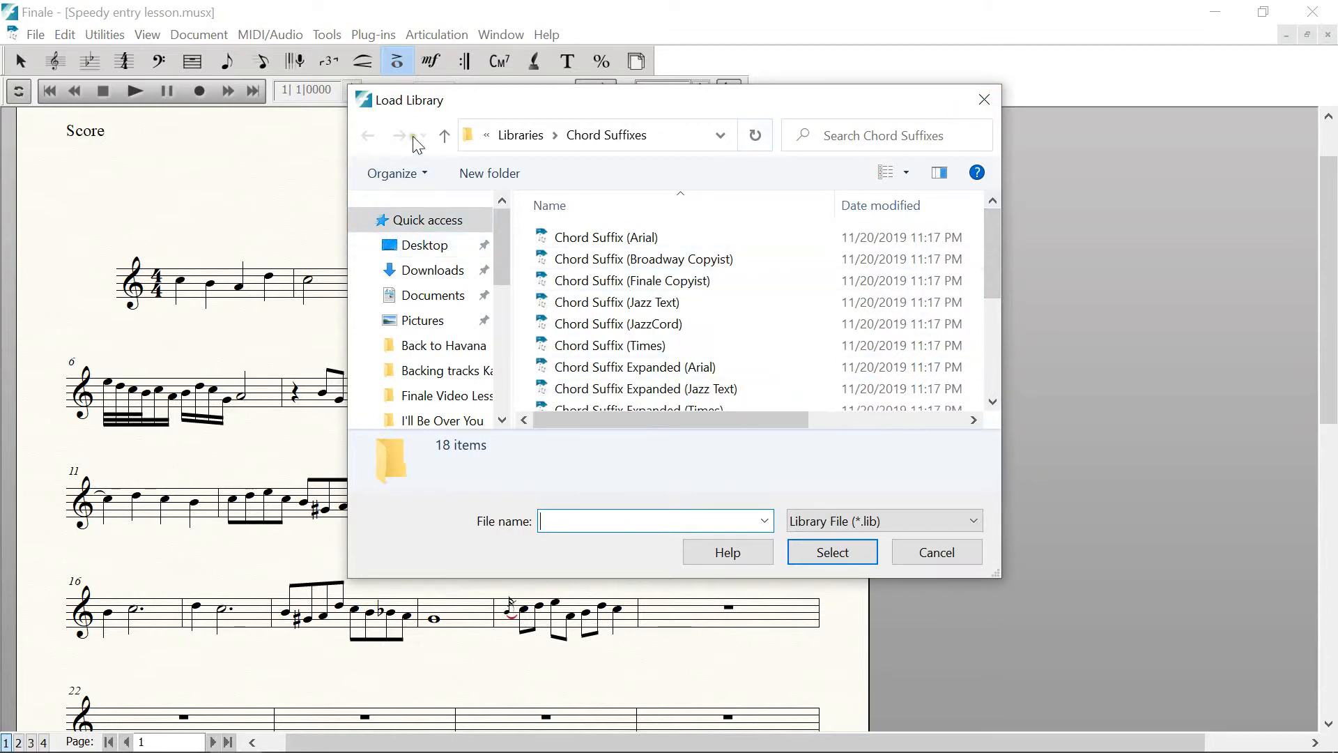
pyautogui.click(444, 135)
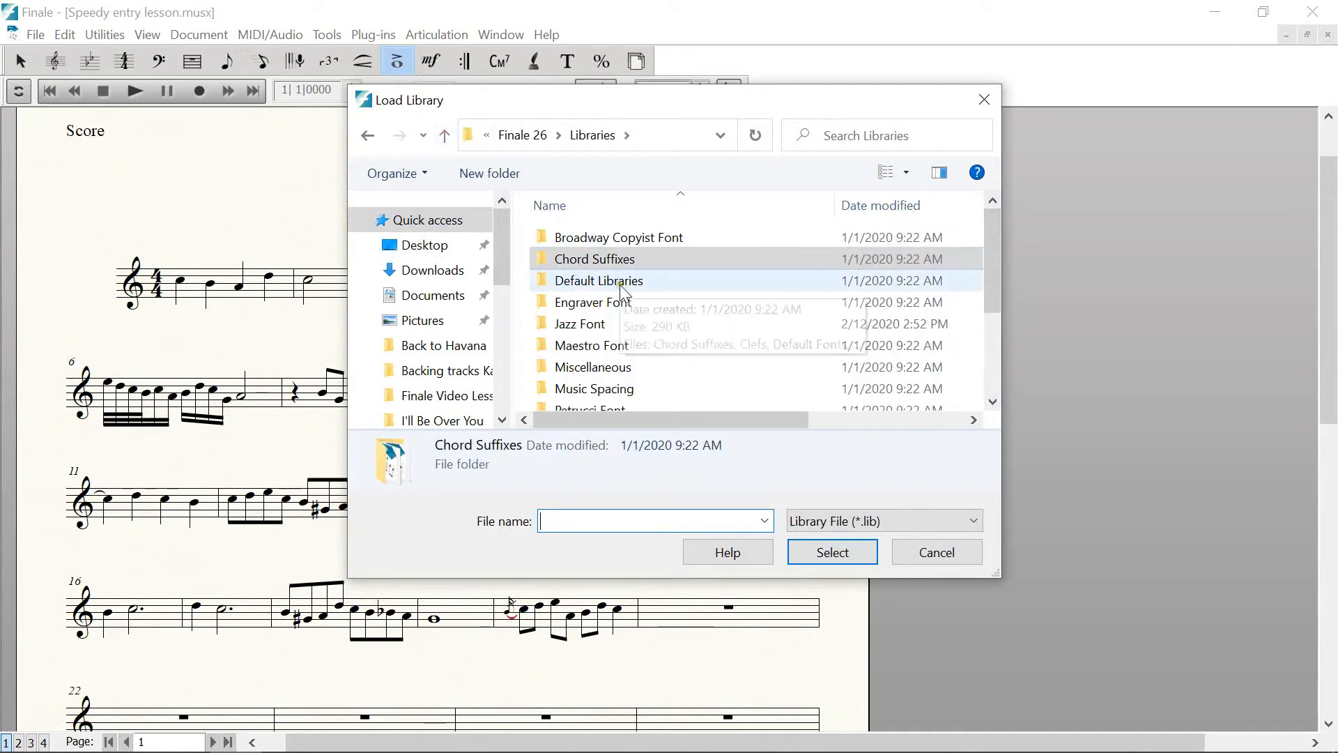
pyautogui.doubleClick(579, 325)
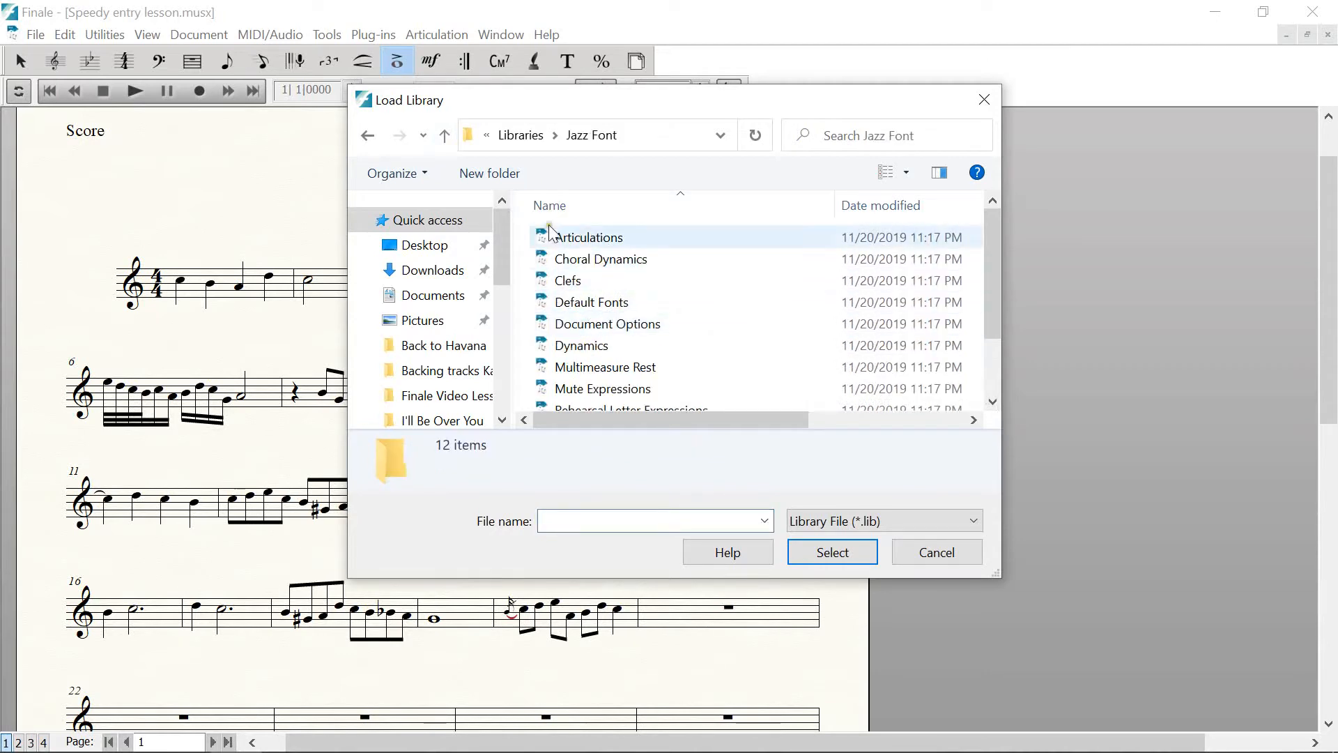
pyautogui.doubleClick(585, 237)
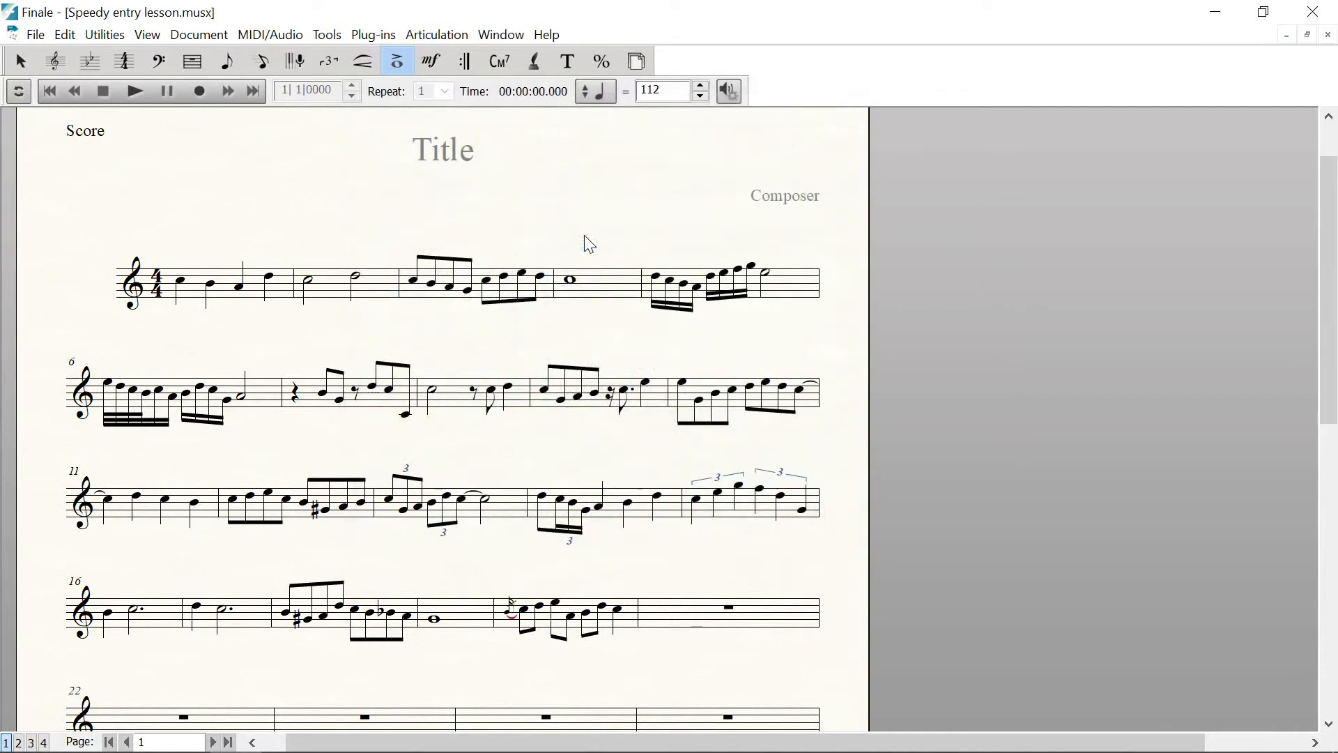
# Load the Rehearsal Letter Expressions library from the Jazz Font folder into the score
pyautogui.click(36, 36)
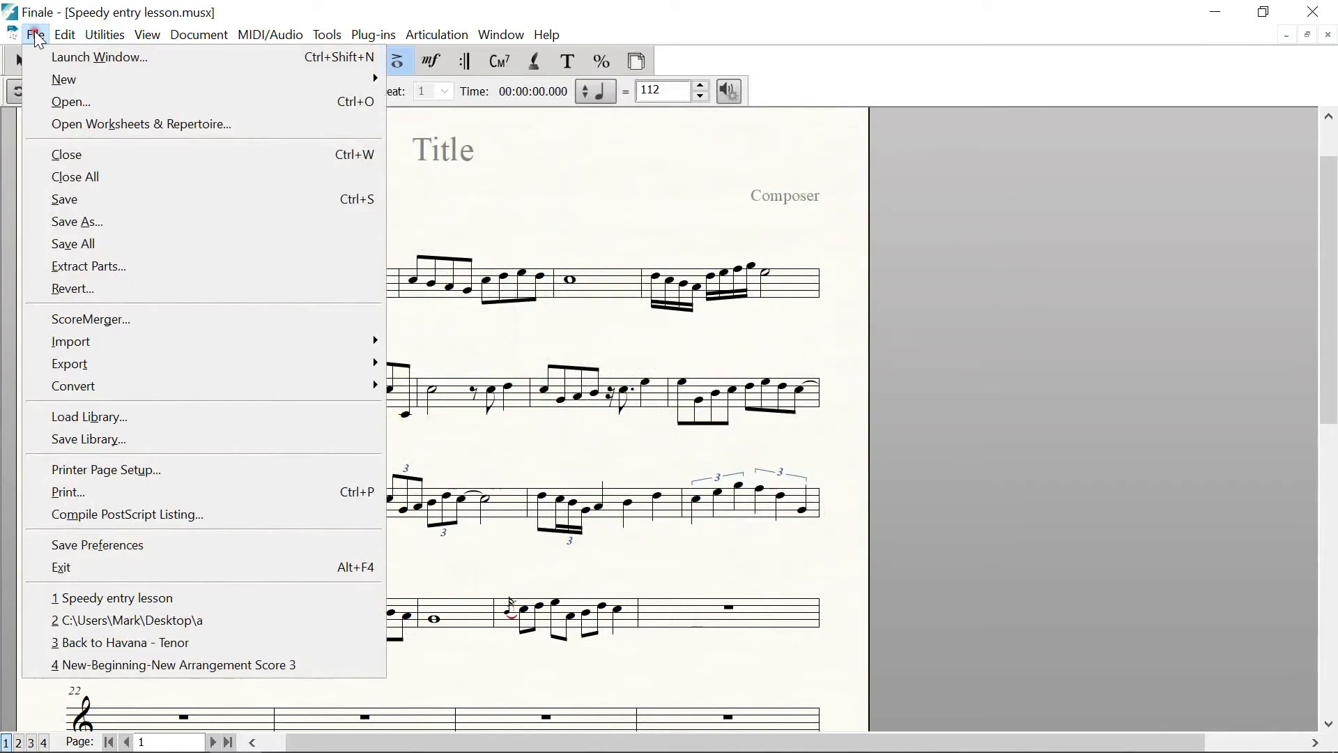
pyautogui.click(91, 415)
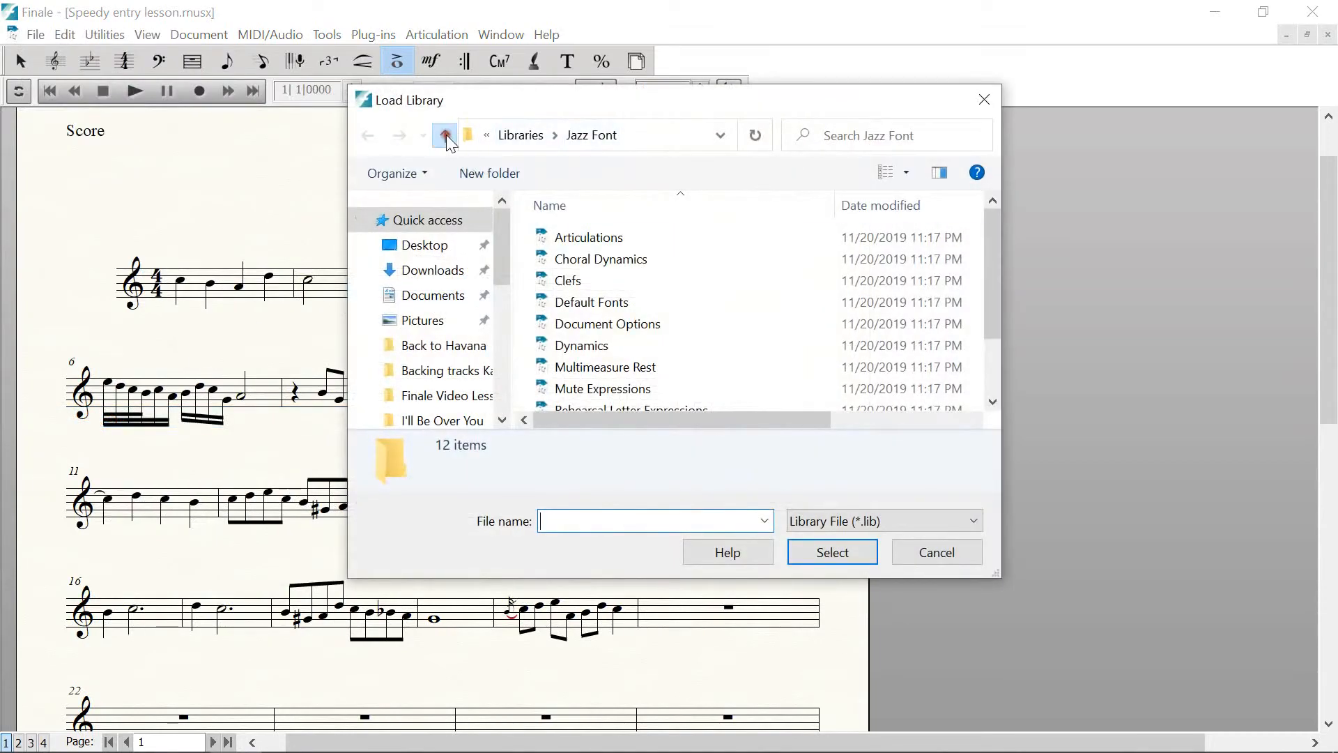
pyautogui.click(446, 135)
pyautogui.doubleClick(581, 325)
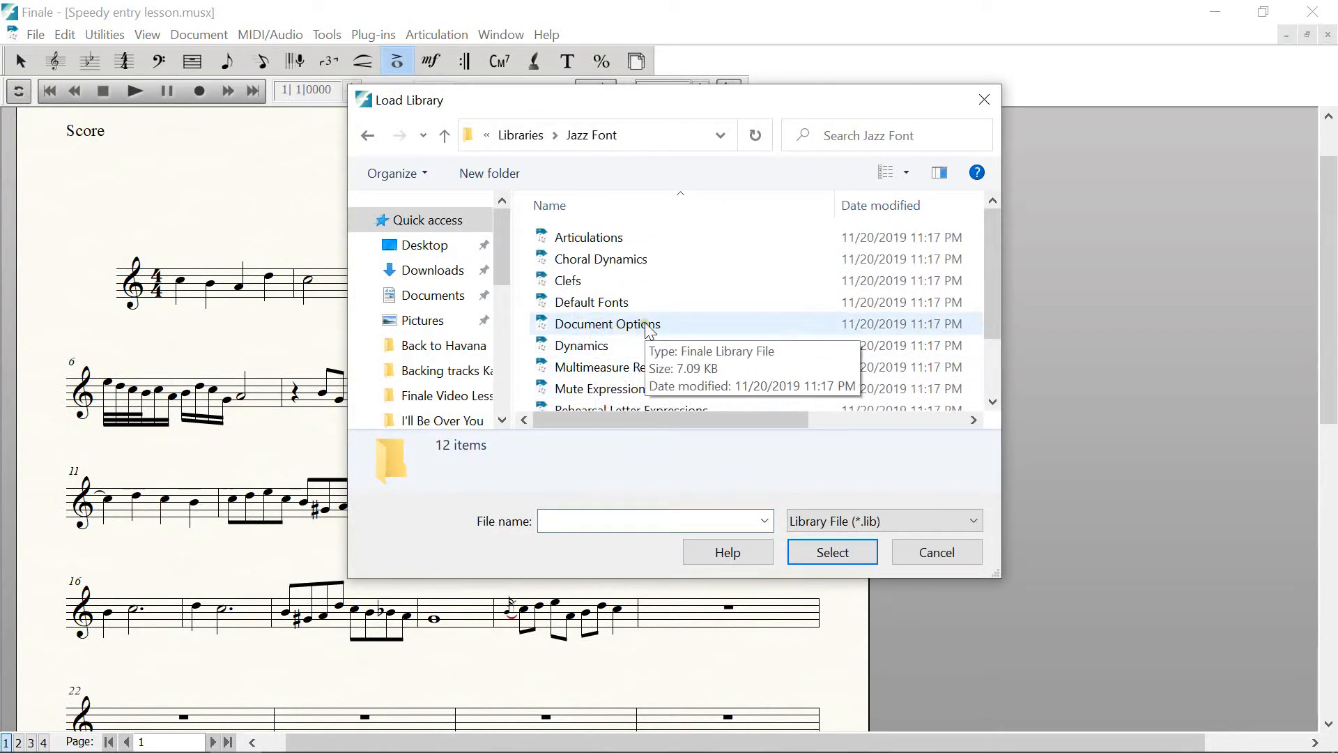
pyautogui.moveTo(990, 314); pyautogui.dragTo(995, 374)
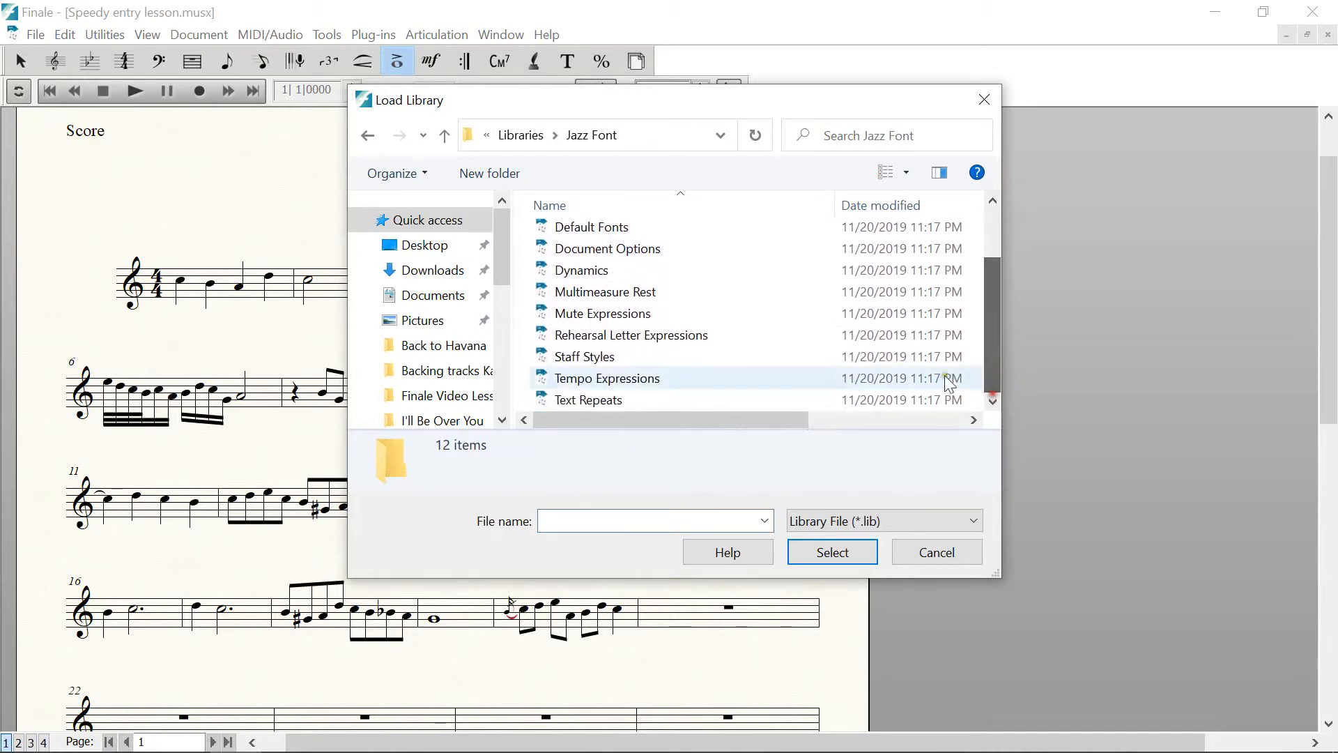
pyautogui.doubleClick(616, 339)
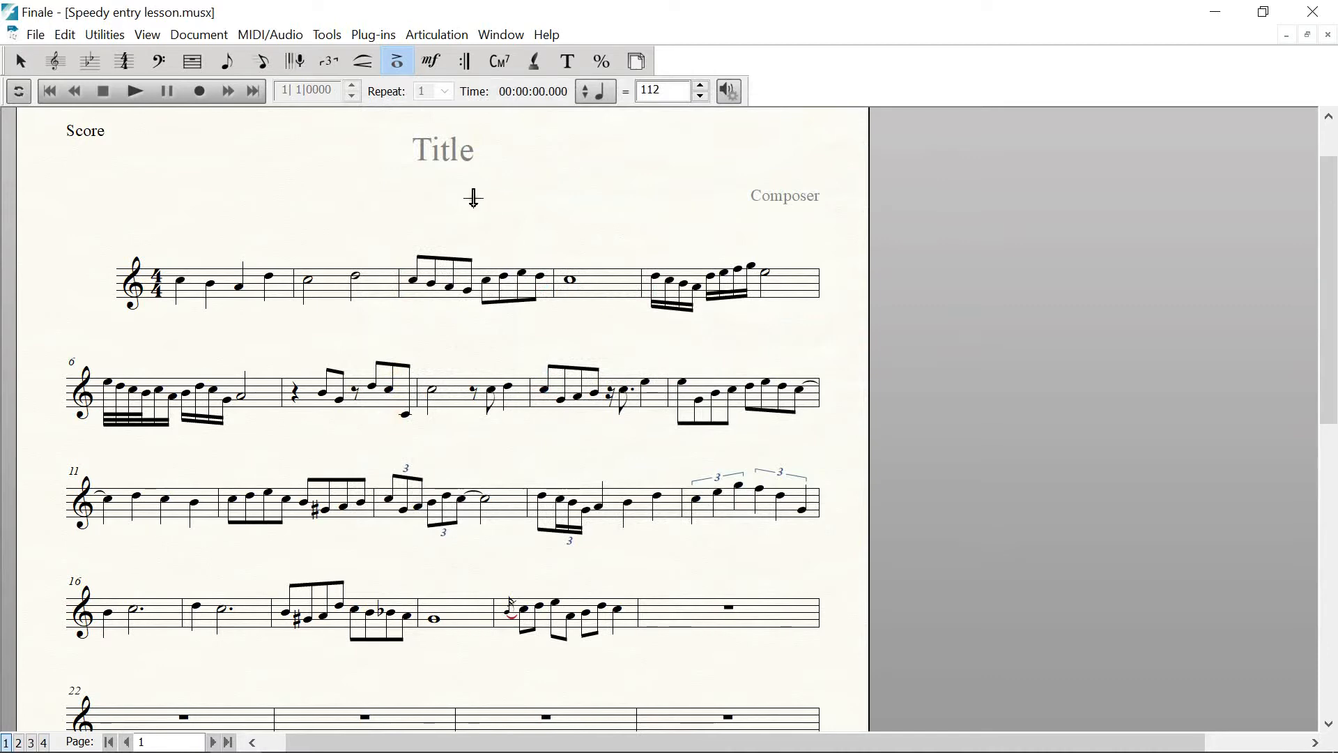
# Open the expression selection for measure 4, select the boxed rehearsal mark A, and inspect its design without changing it
pyautogui.click(432, 64)
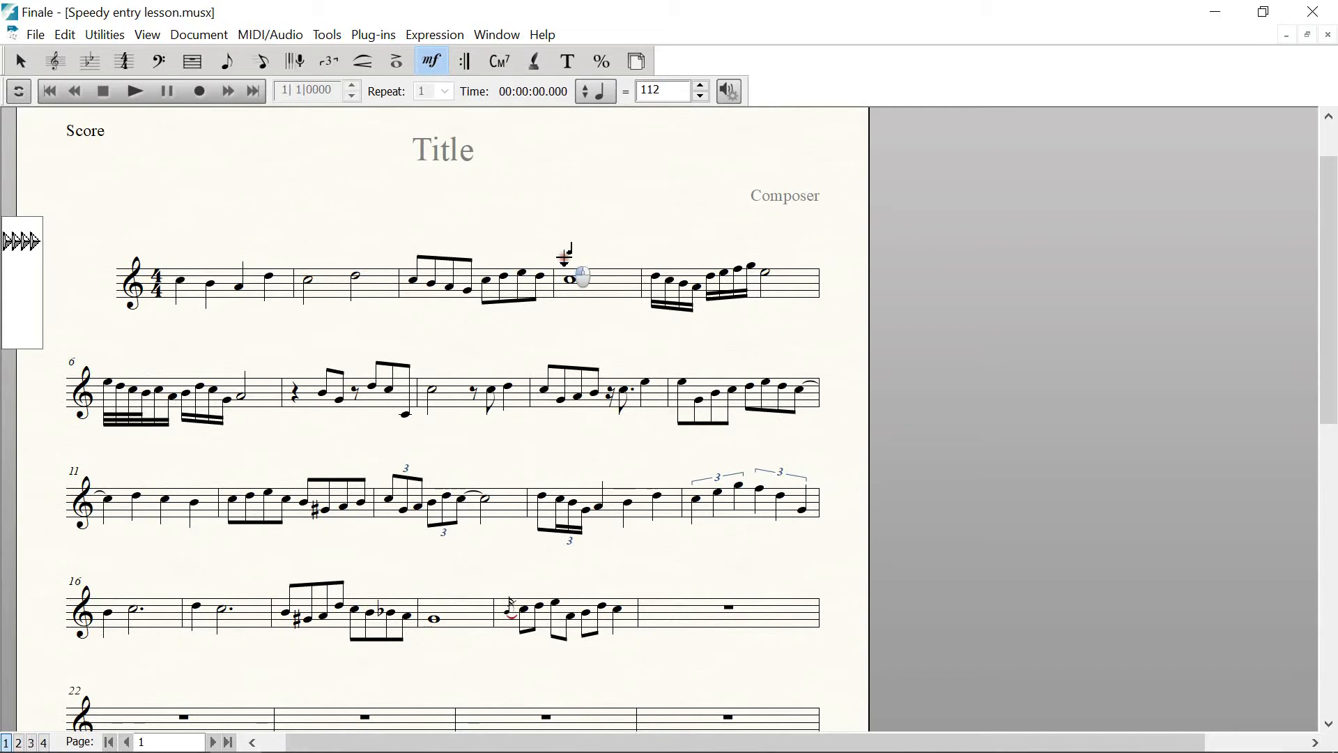
pyautogui.click(564, 264)
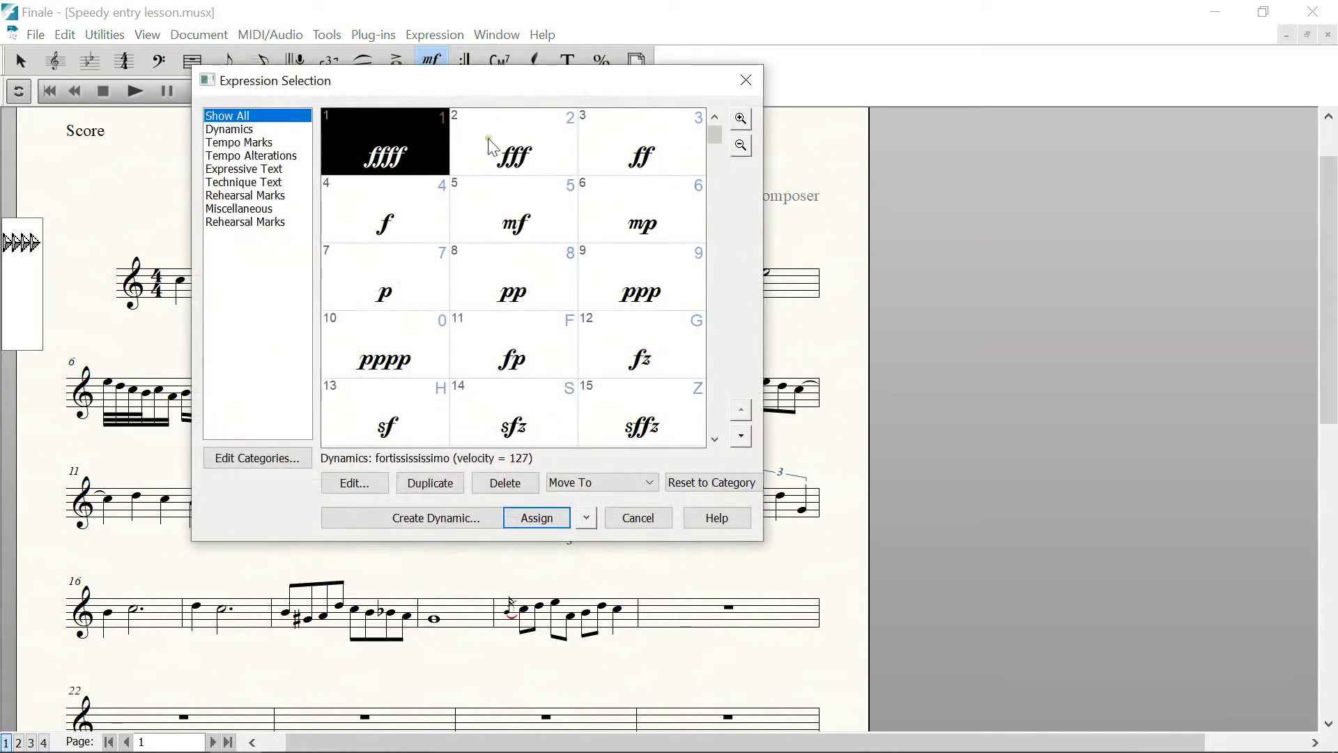
pyautogui.moveTo(714, 135); pyautogui.dragTo(723, 401)
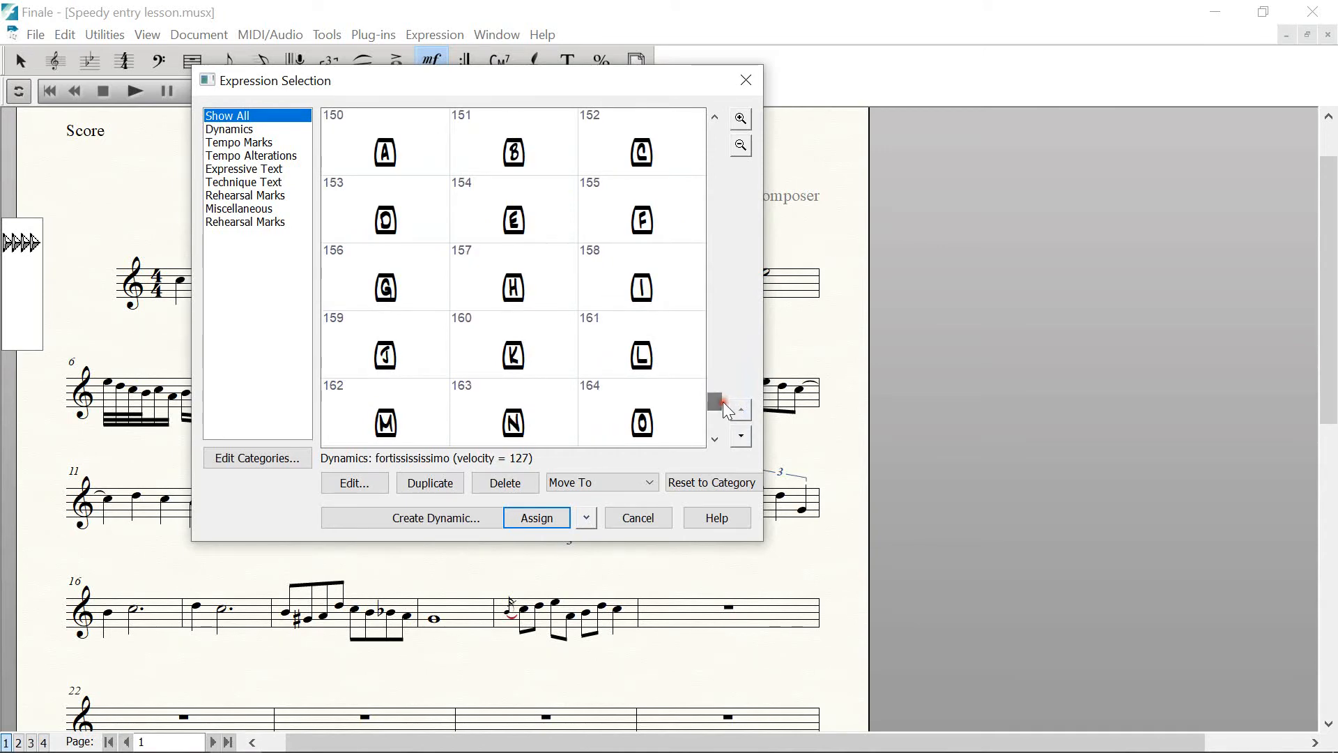
pyautogui.click(406, 156)
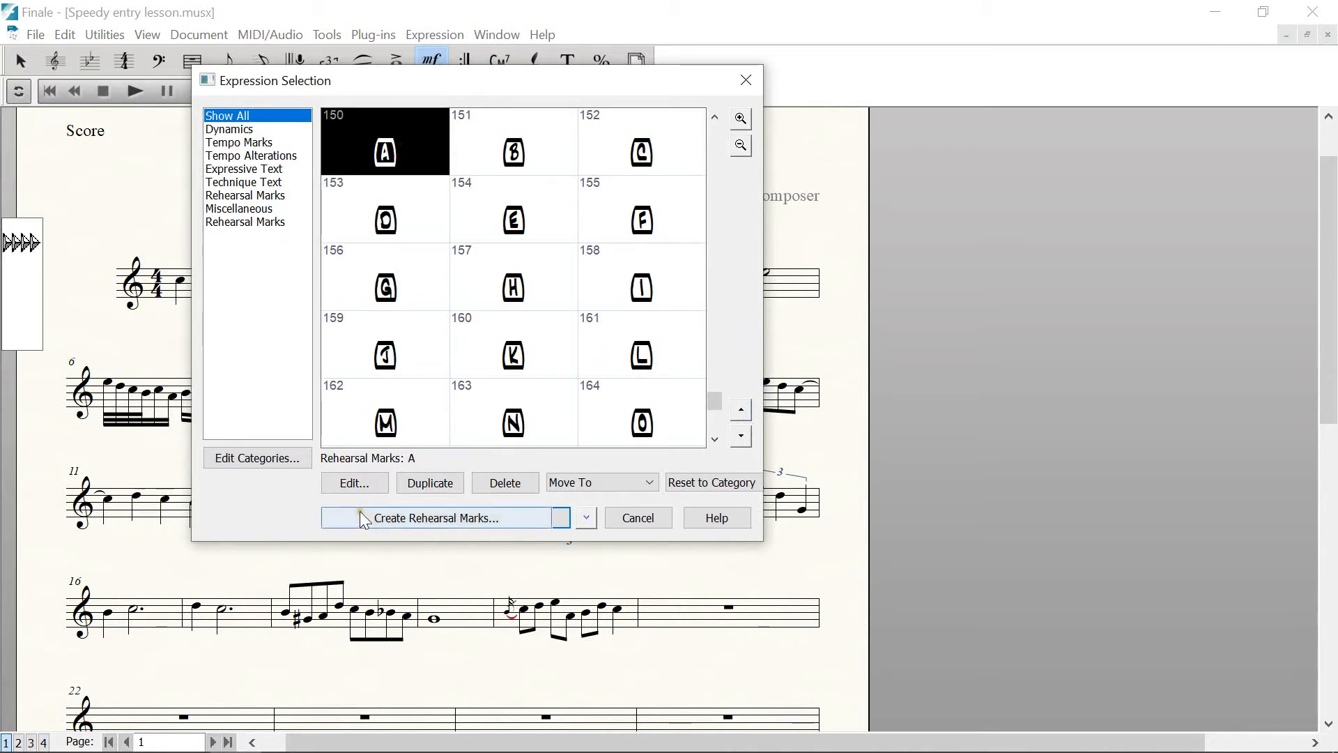
pyautogui.click(374, 490)
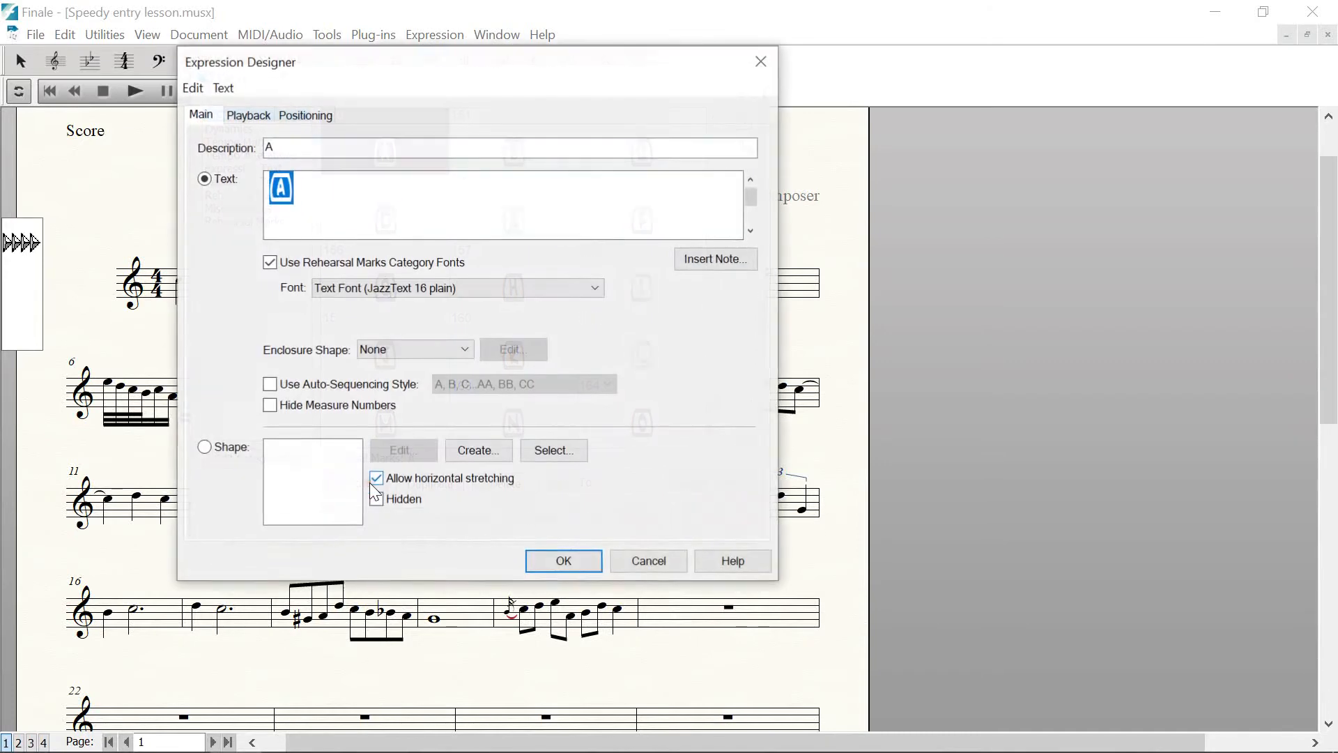
pyautogui.click(642, 565)
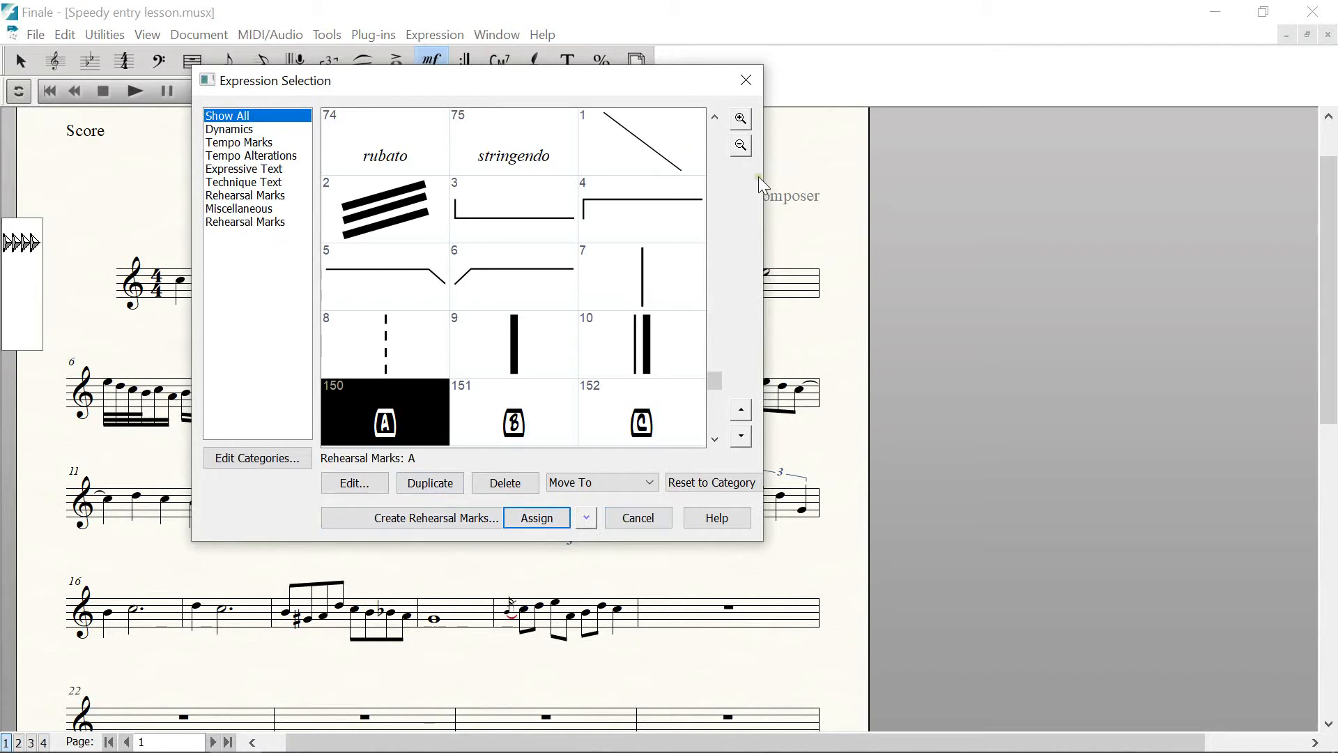
# Assign the selected rehearsal mark A to measure 4 and move it slightly down, closer to the staff
pyautogui.moveTo(762, 176); pyautogui.dragTo(1110, 230)
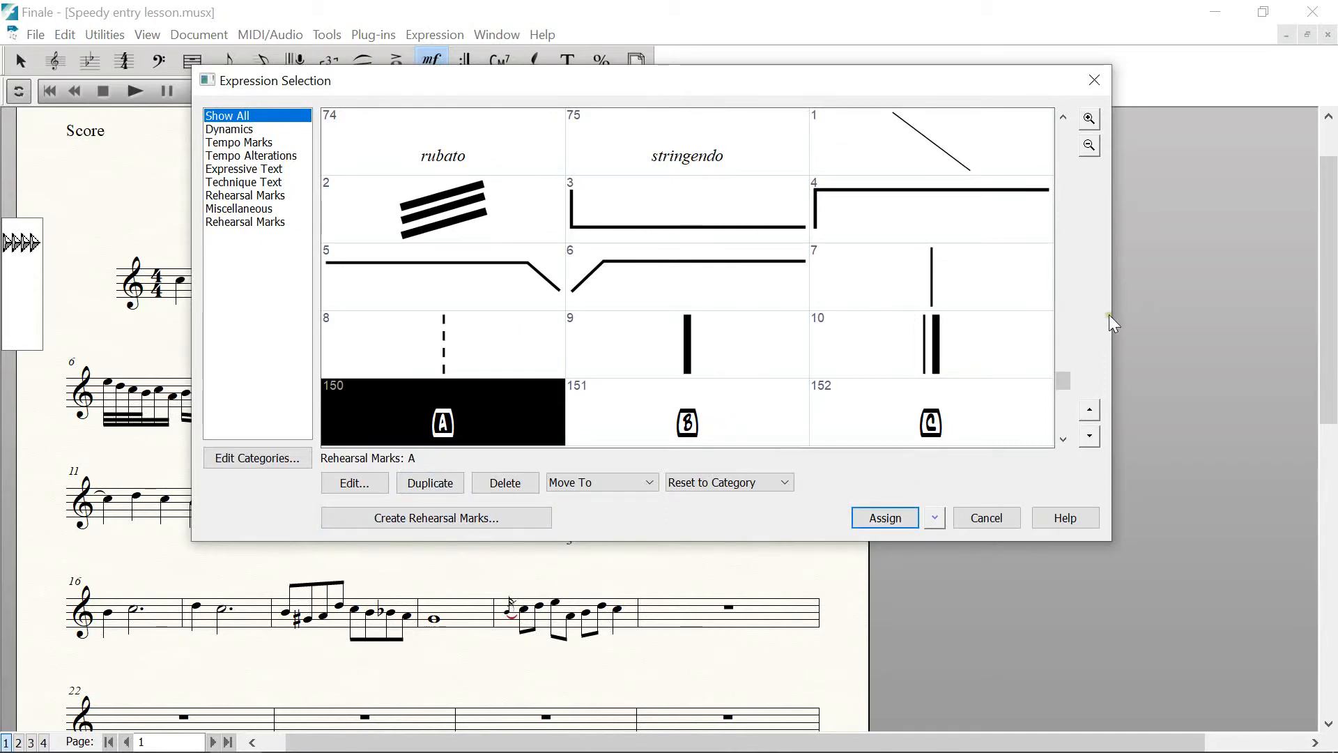
pyautogui.moveTo(1112, 320); pyautogui.dragTo(893, 360)
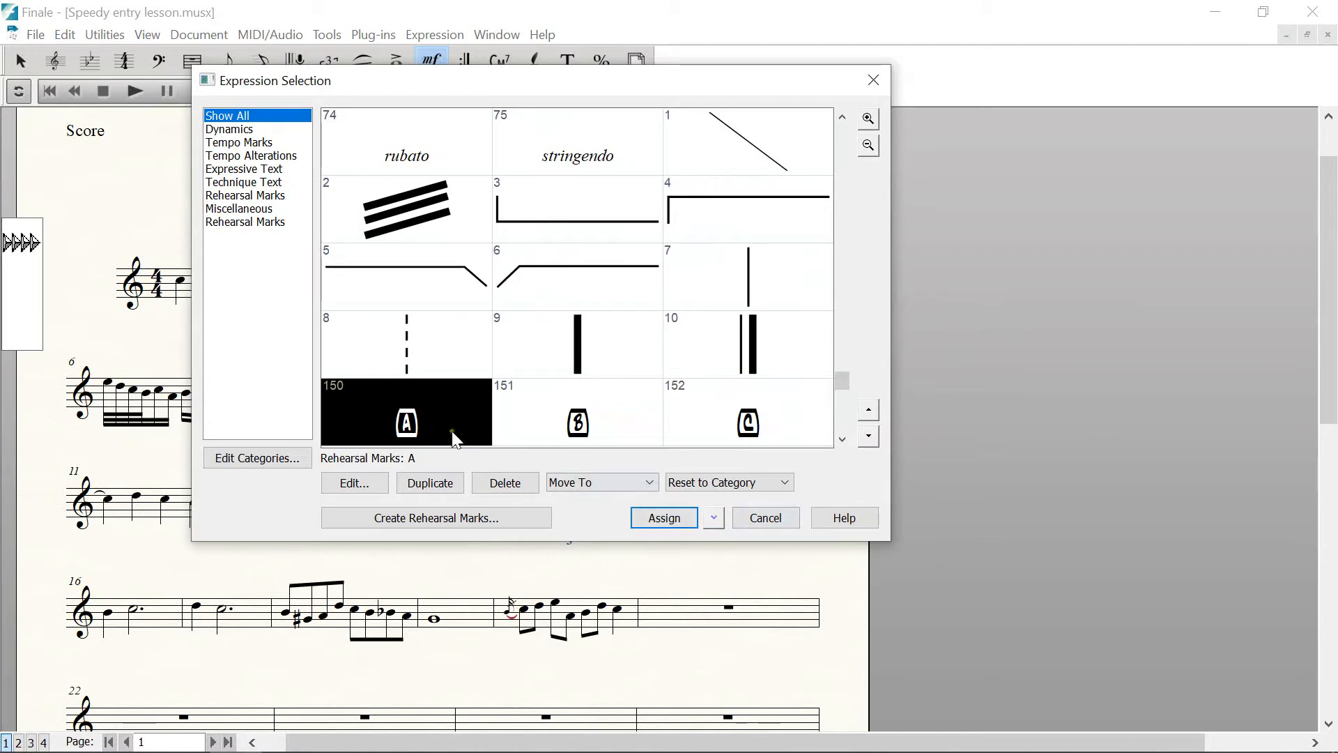
pyautogui.click(675, 518)
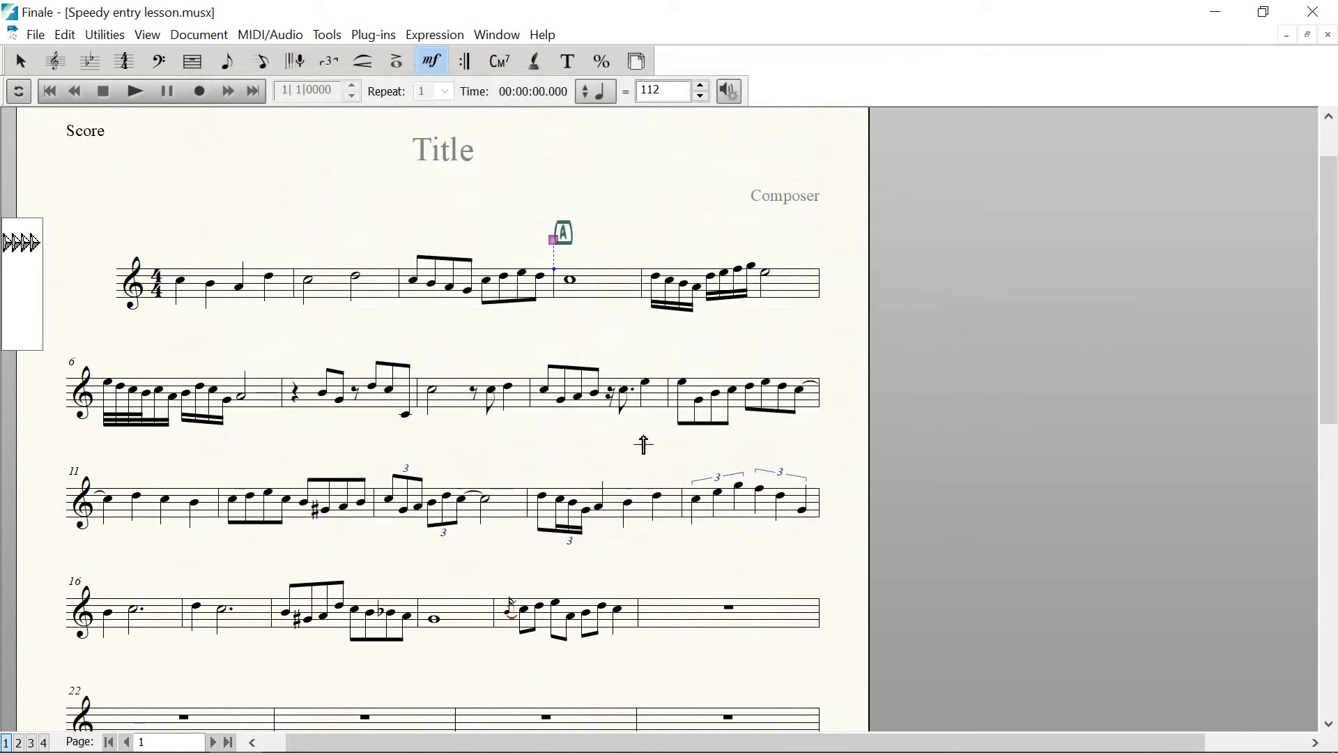
pyautogui.moveTo(551, 241); pyautogui.dragTo(552, 256)
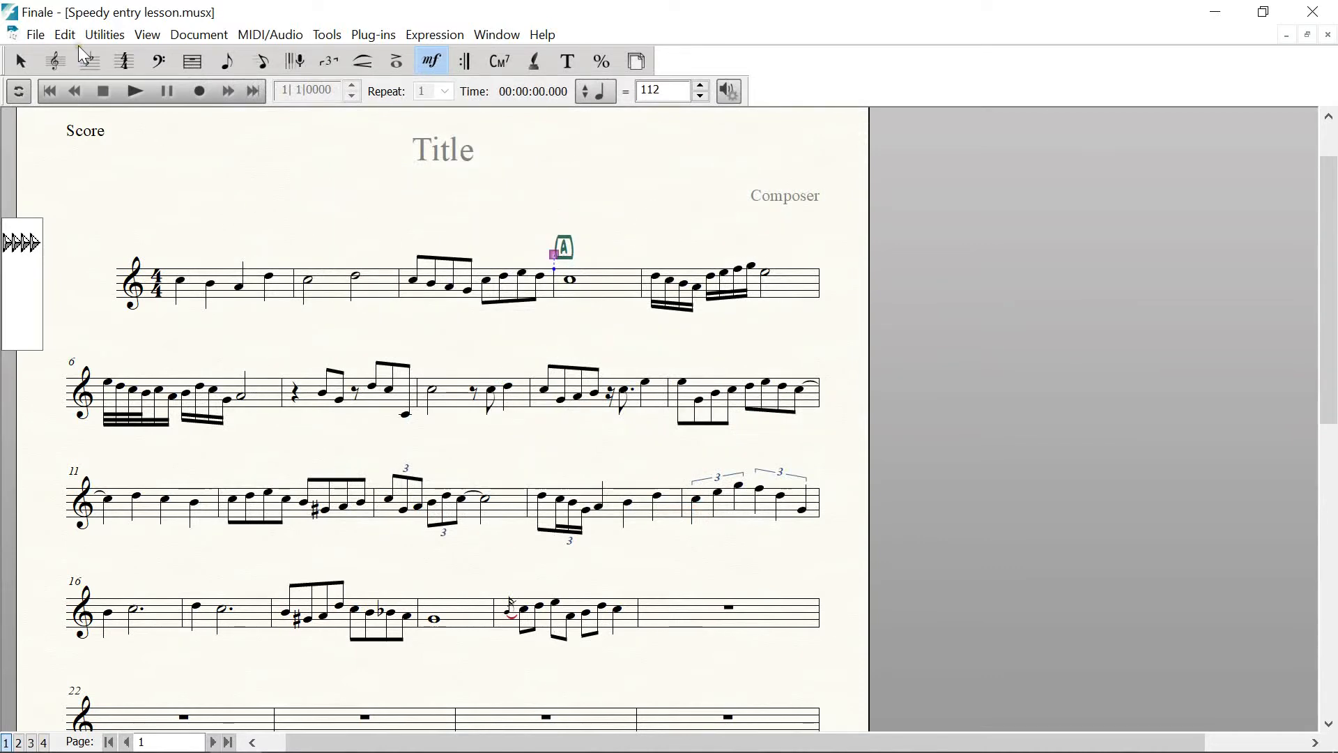
# Load the Tempo Expressions library from the Jazz Font folder into the score
pyautogui.click(35, 36)
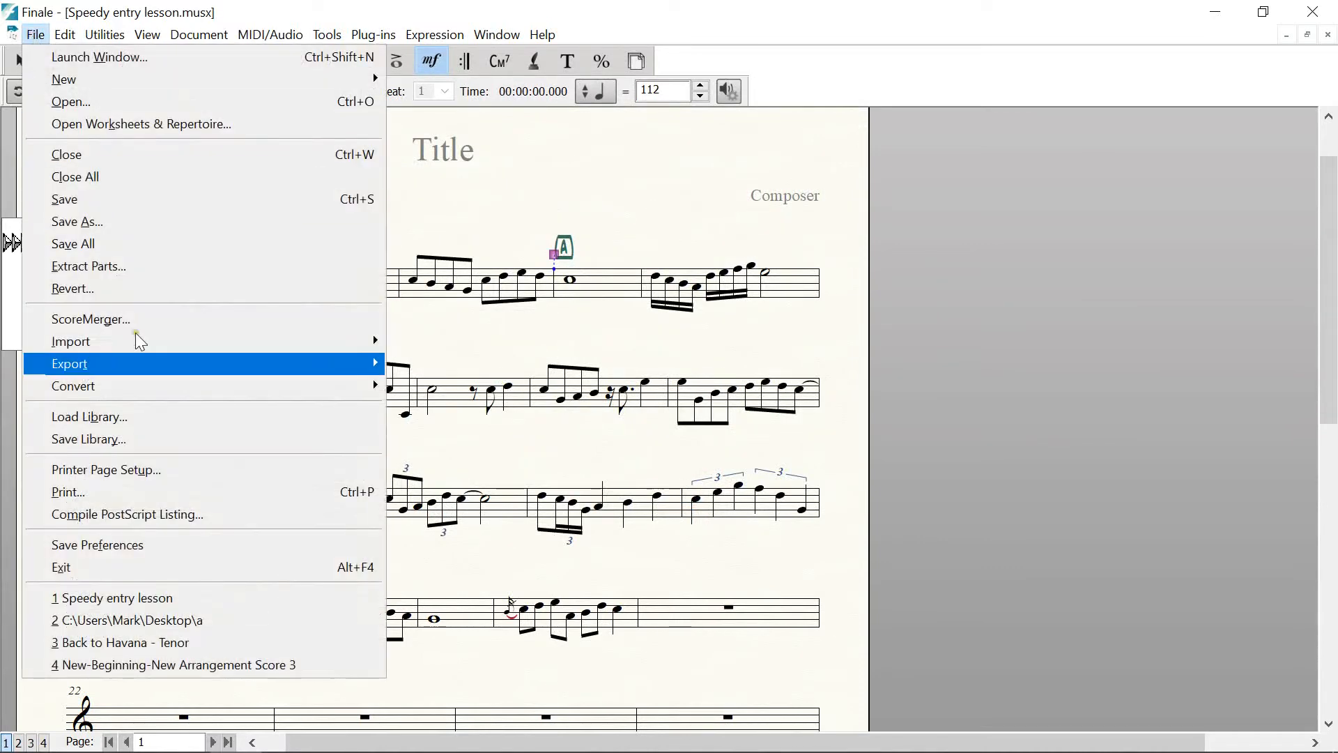
pyautogui.click(82, 418)
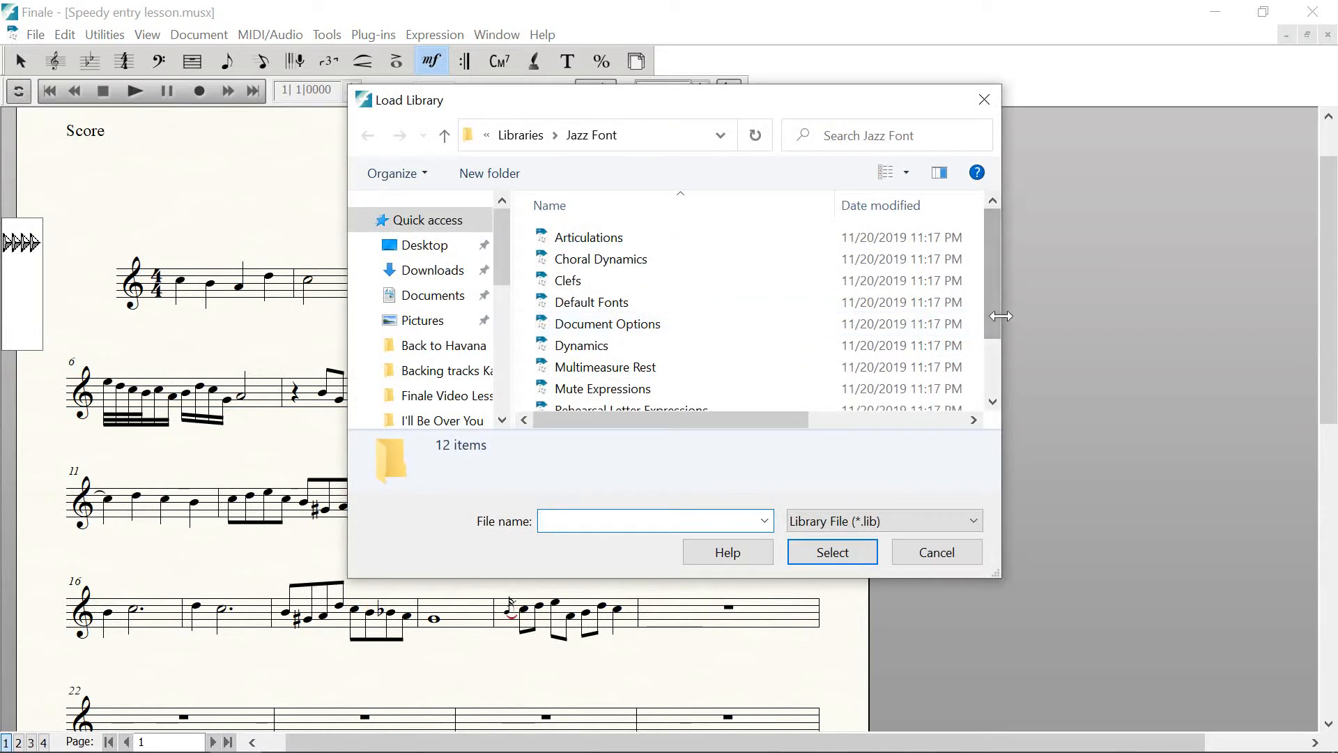
pyautogui.moveTo(995, 326); pyautogui.dragTo(1009, 407)
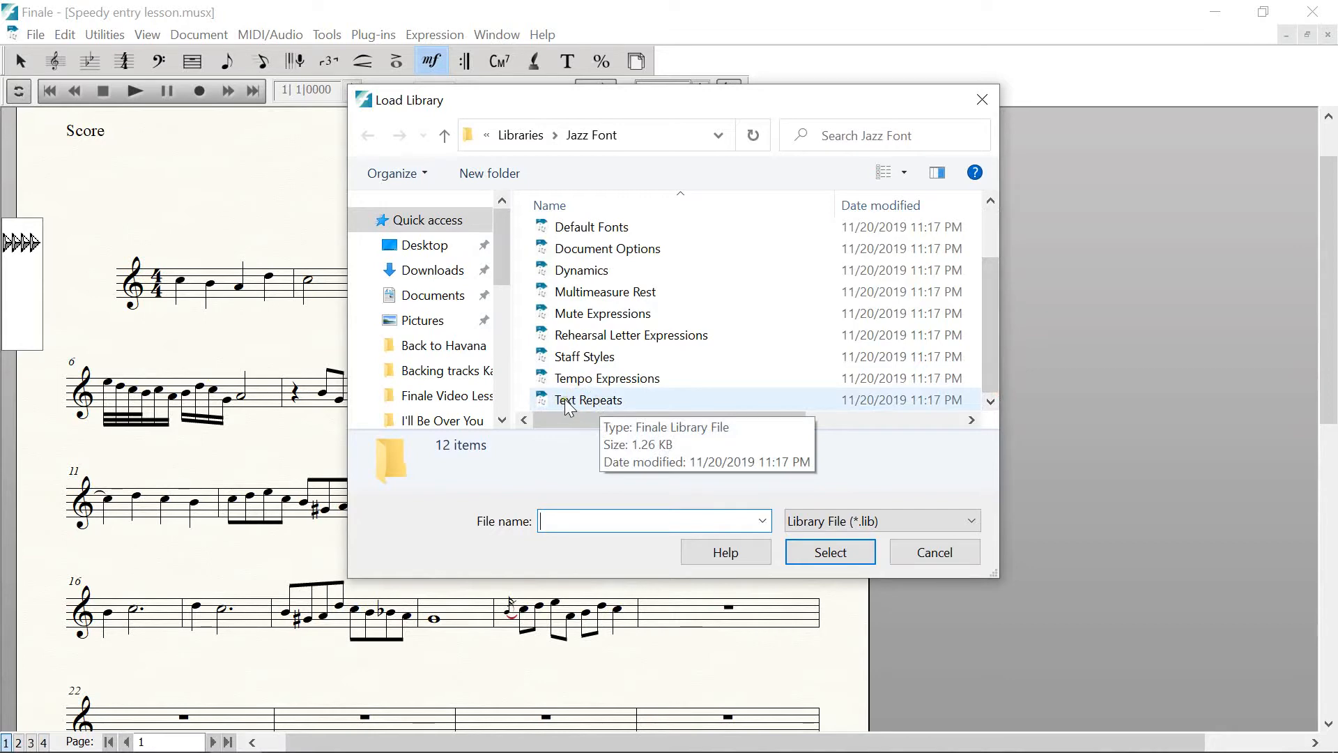
pyautogui.doubleClick(631, 380)
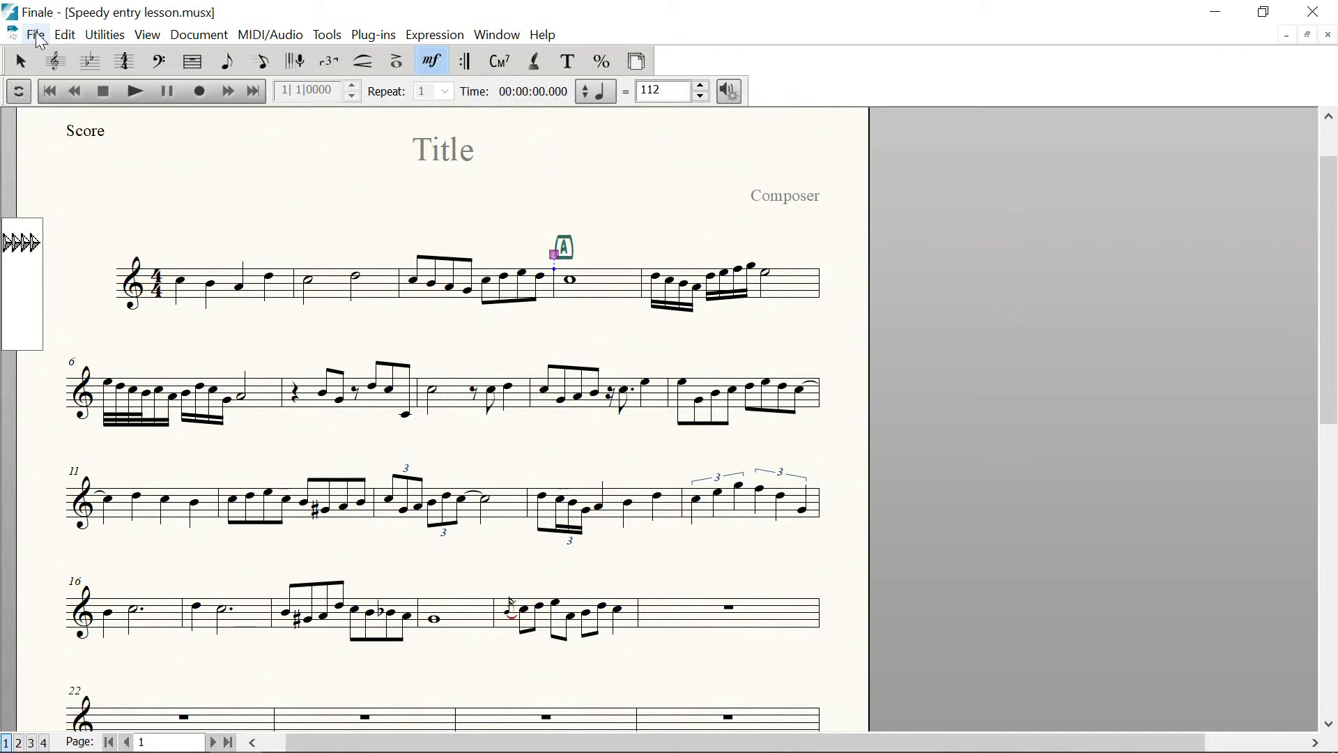
# Load the Expressions library from the Maestro Font folder into the score
pyautogui.click(36, 36)
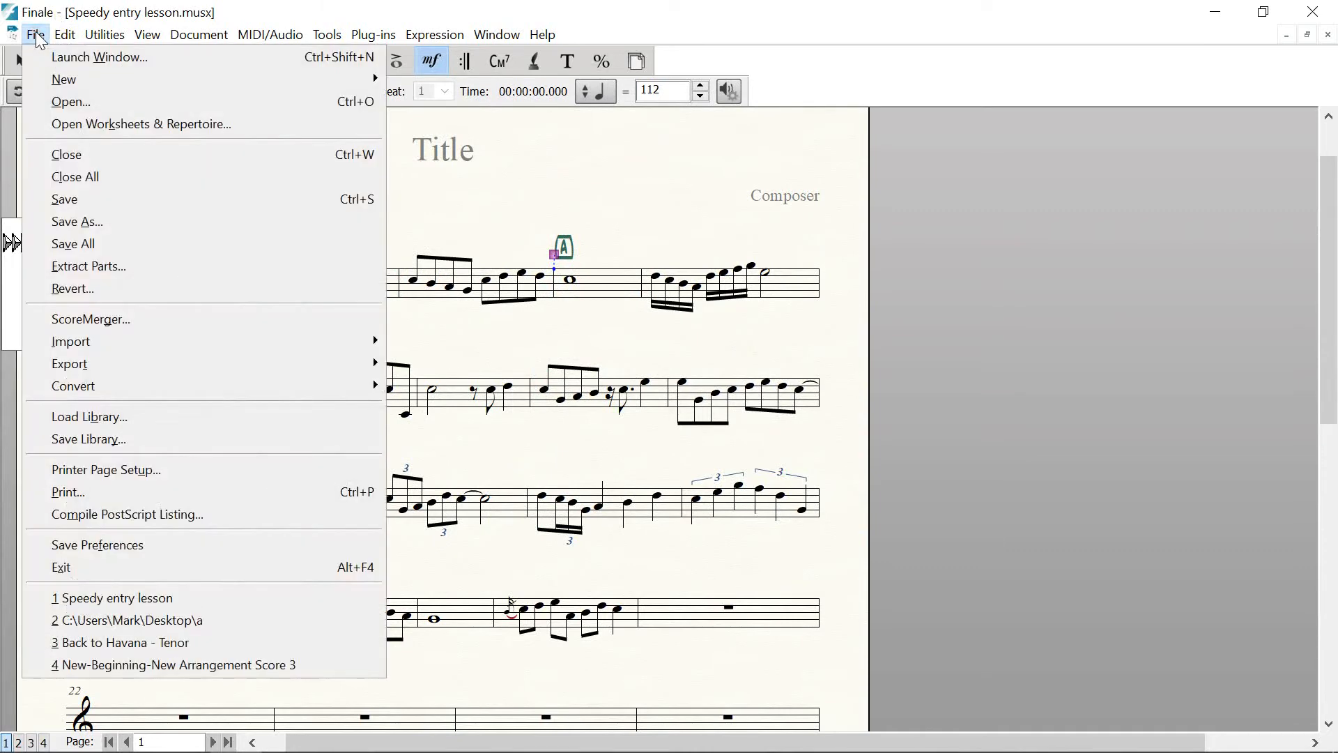
pyautogui.click(140, 416)
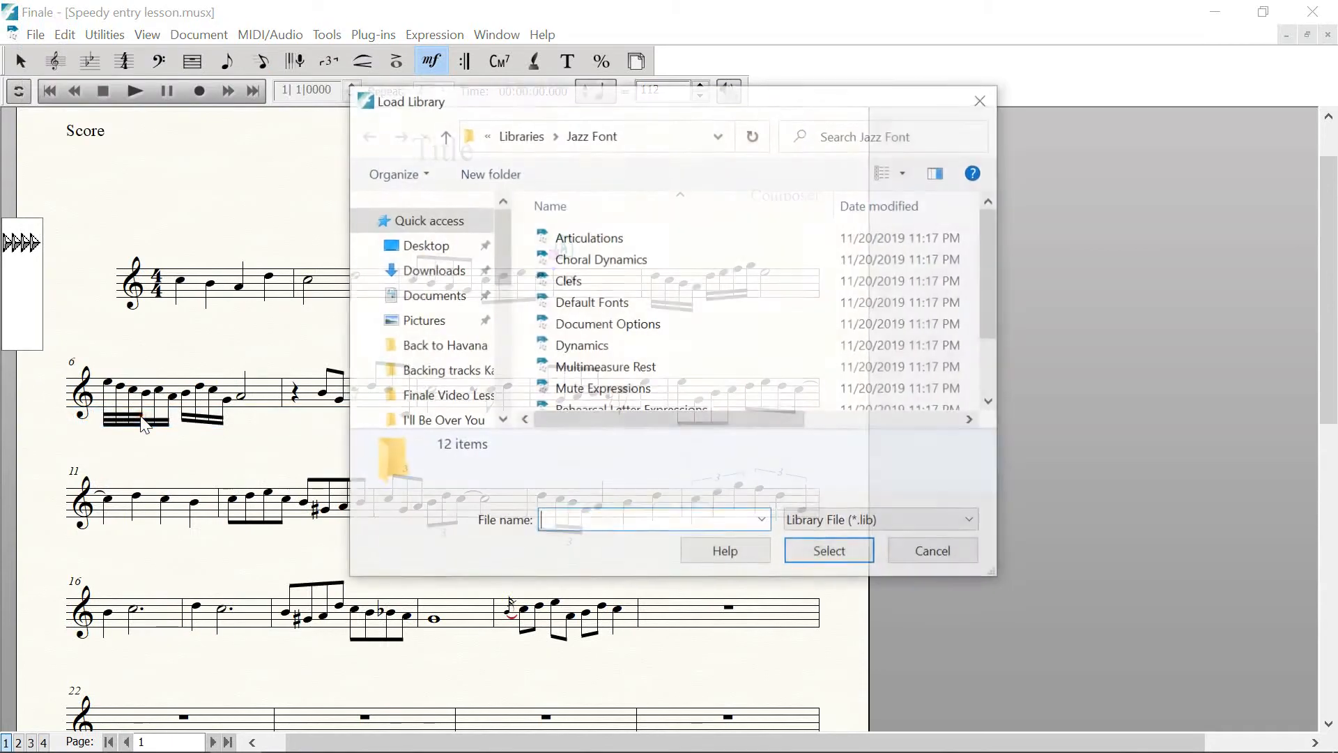
pyautogui.click(444, 137)
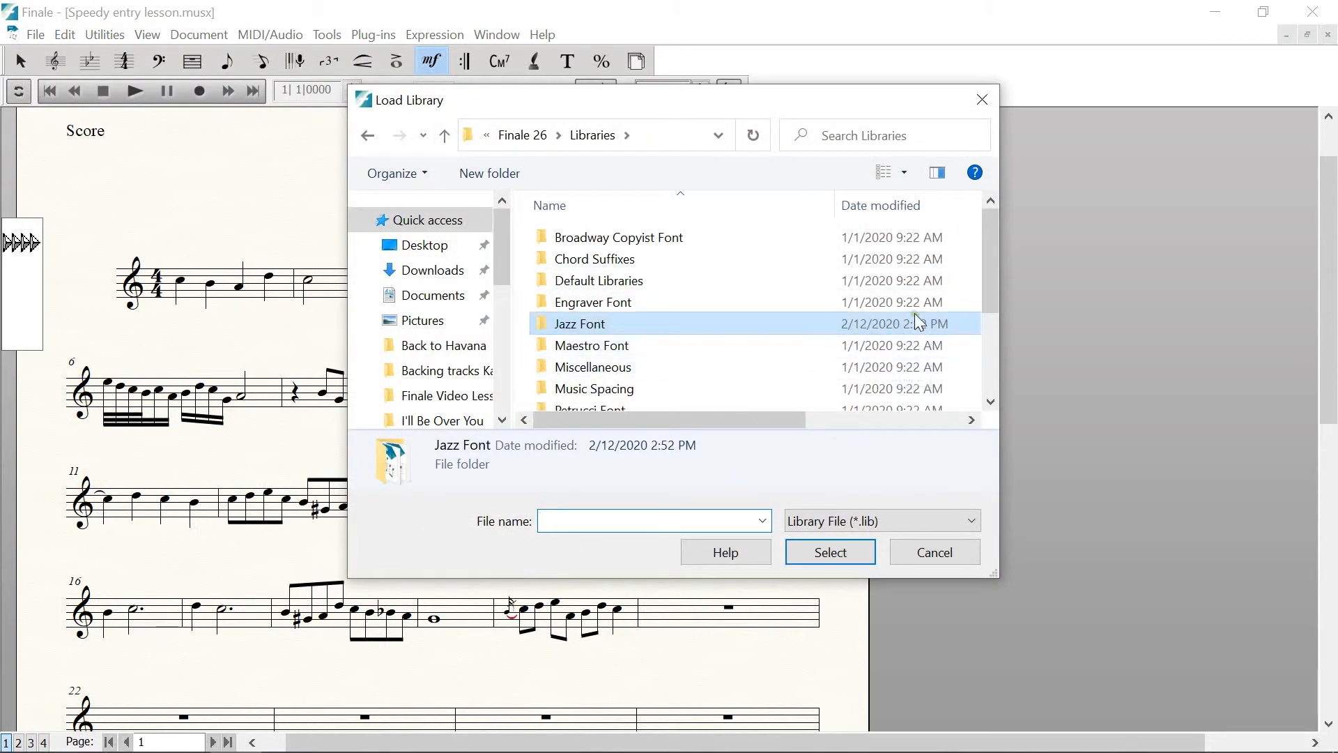
pyautogui.moveTo(991, 296); pyautogui.dragTo(991, 341)
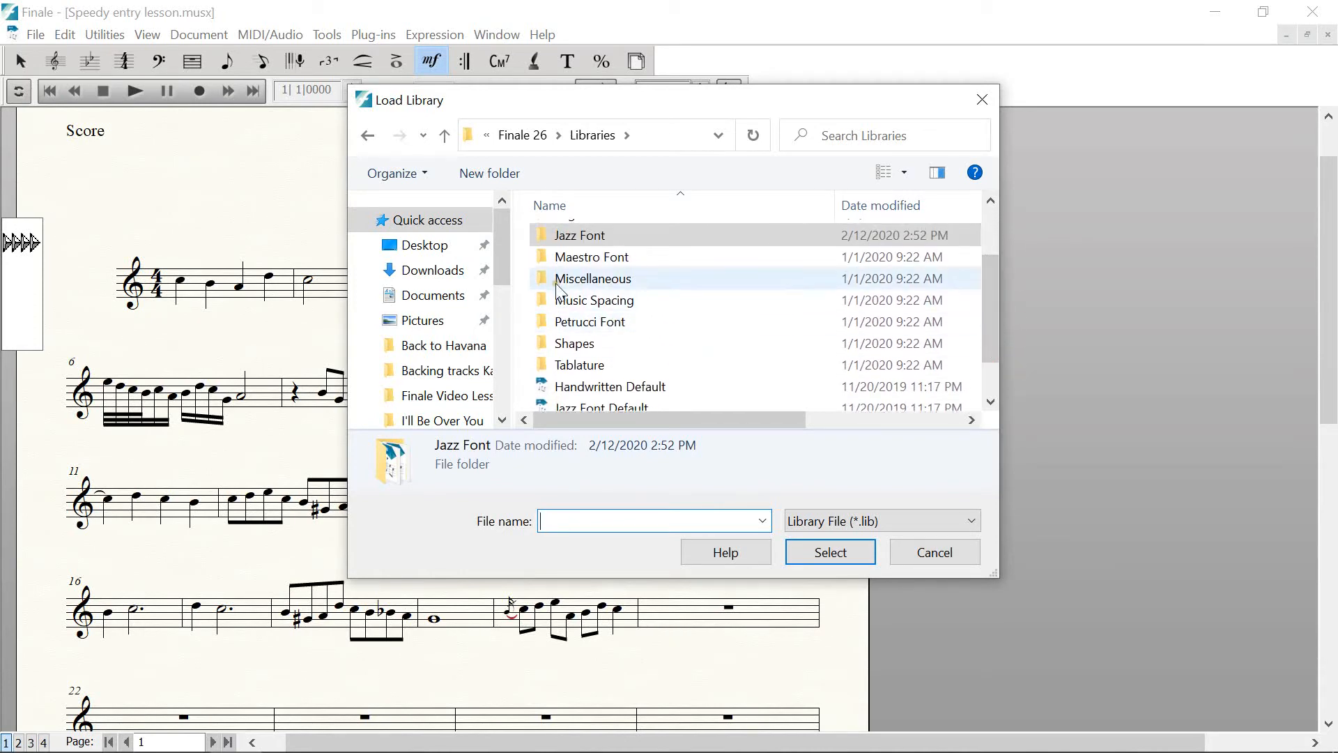
pyautogui.click(604, 258)
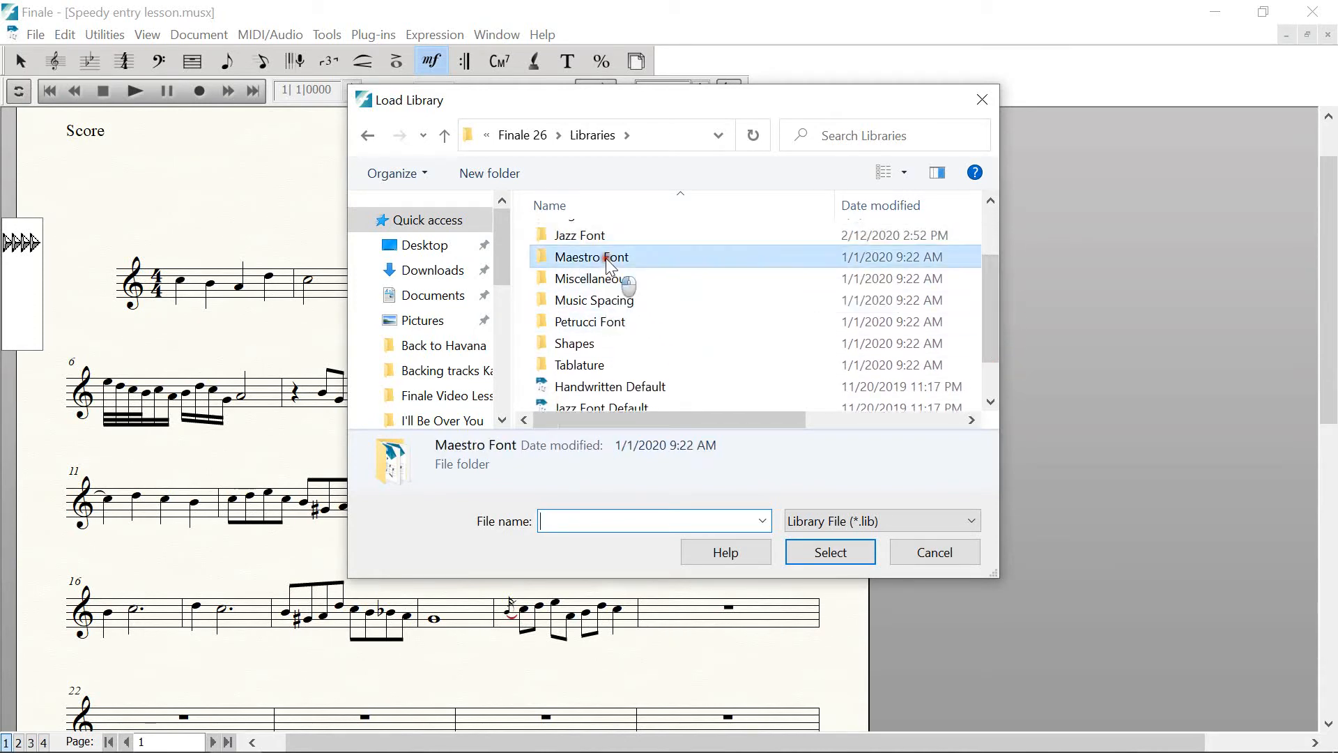
pyautogui.doubleClick(606, 258)
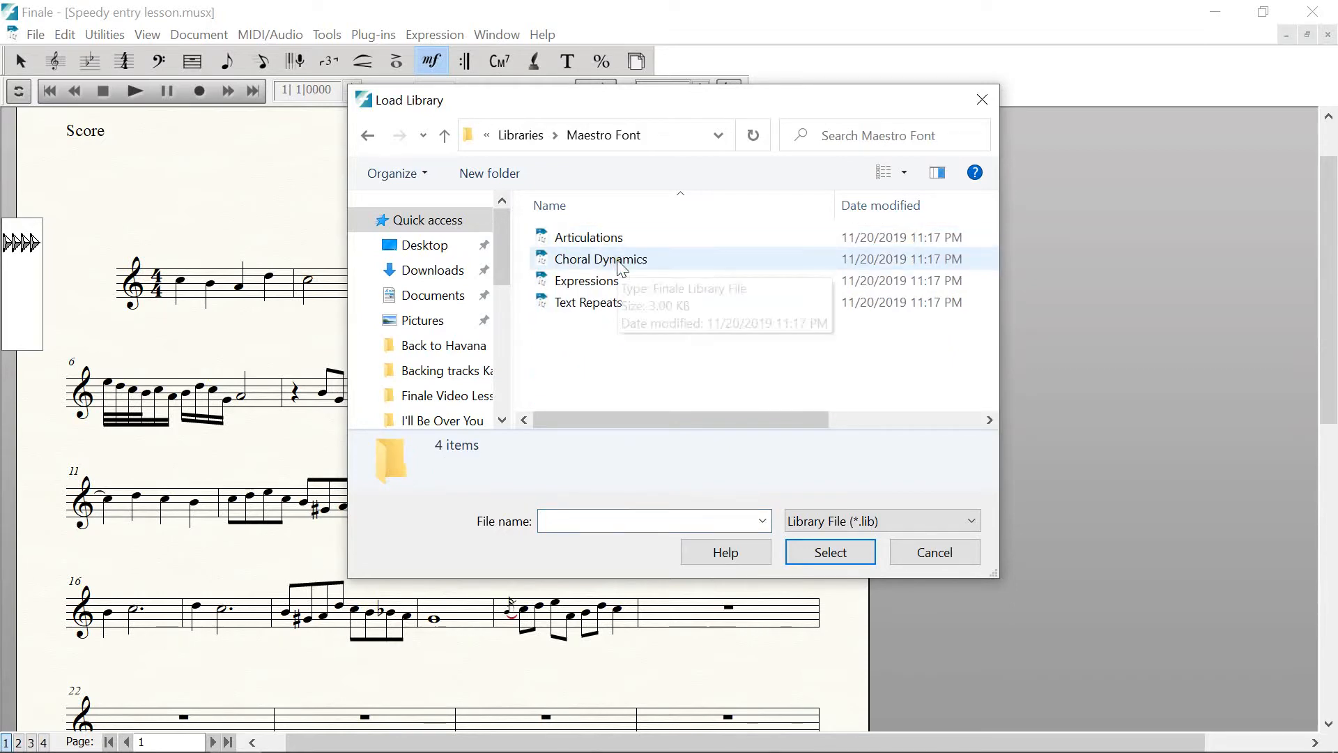
pyautogui.doubleClick(579, 282)
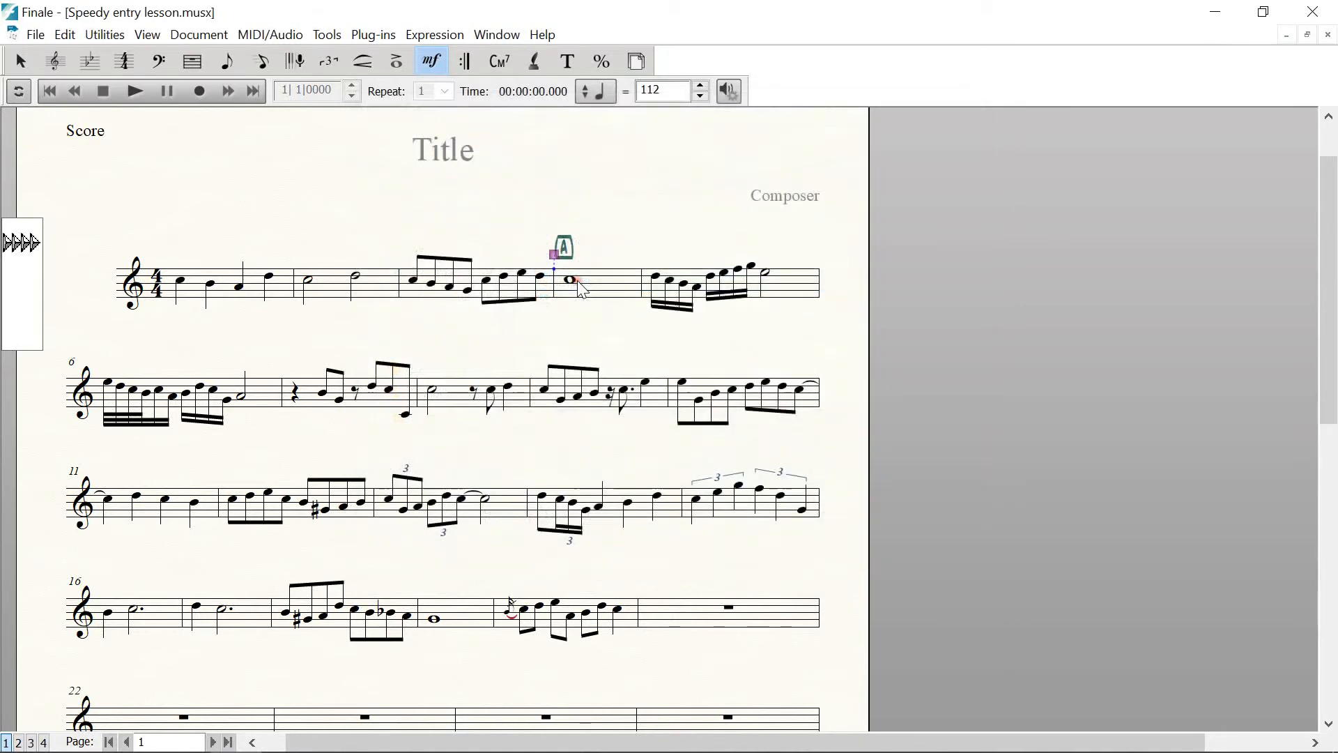
# Browse the library folders available for loading, look inside the Shapes folder, and close the library selection without loading anything
pyautogui.click(31, 37)
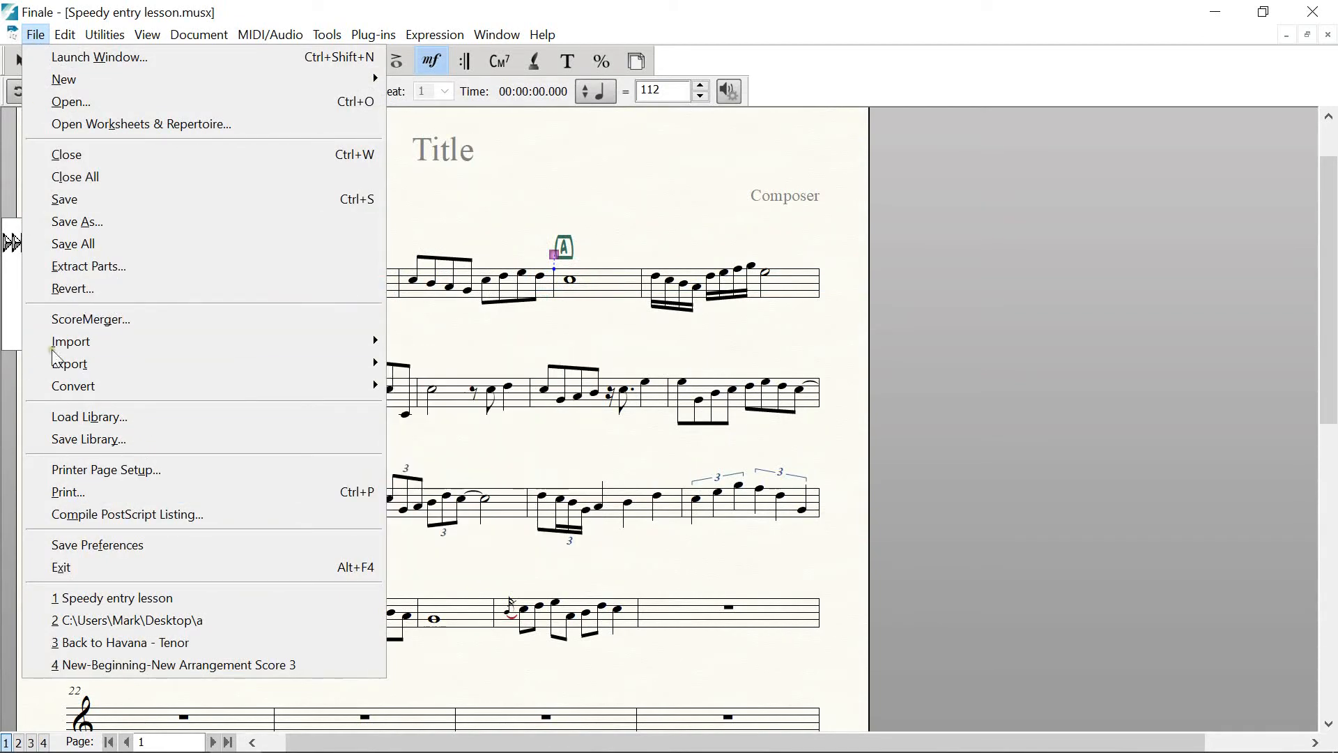
pyautogui.click(70, 417)
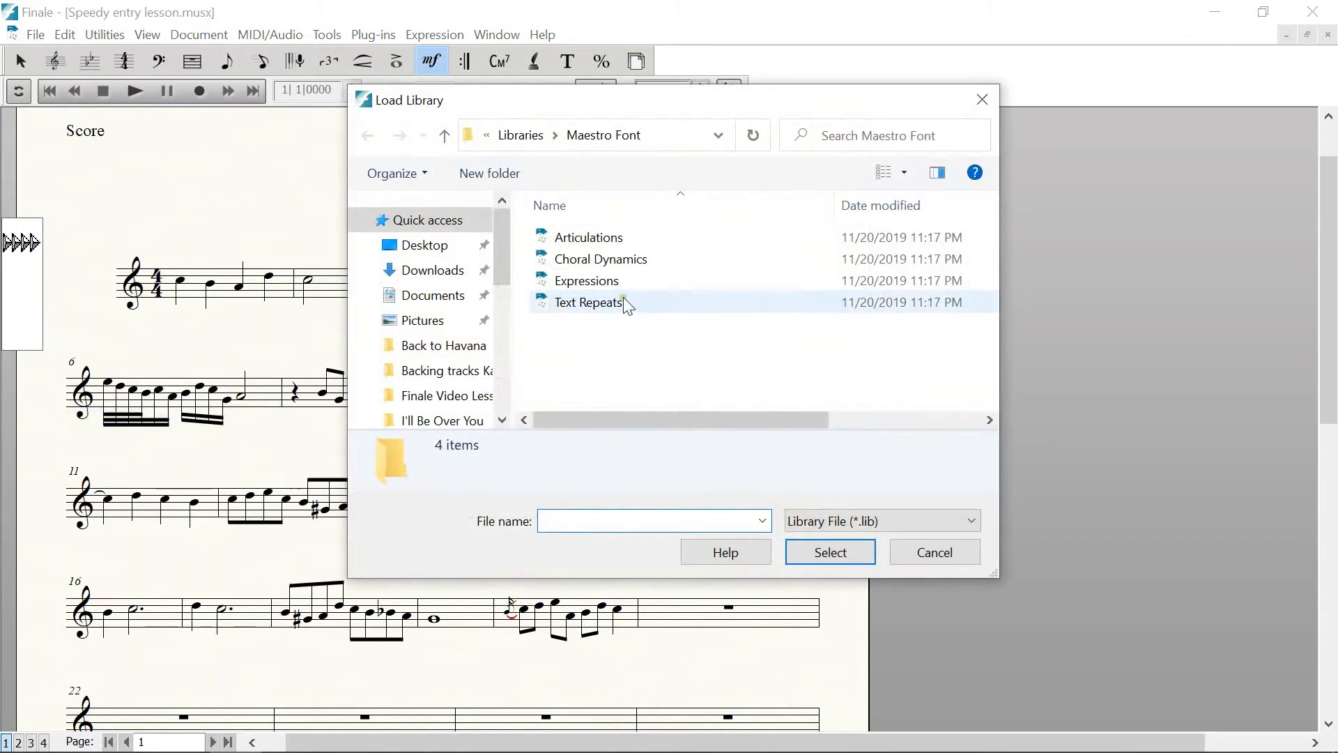
pyautogui.click(446, 137)
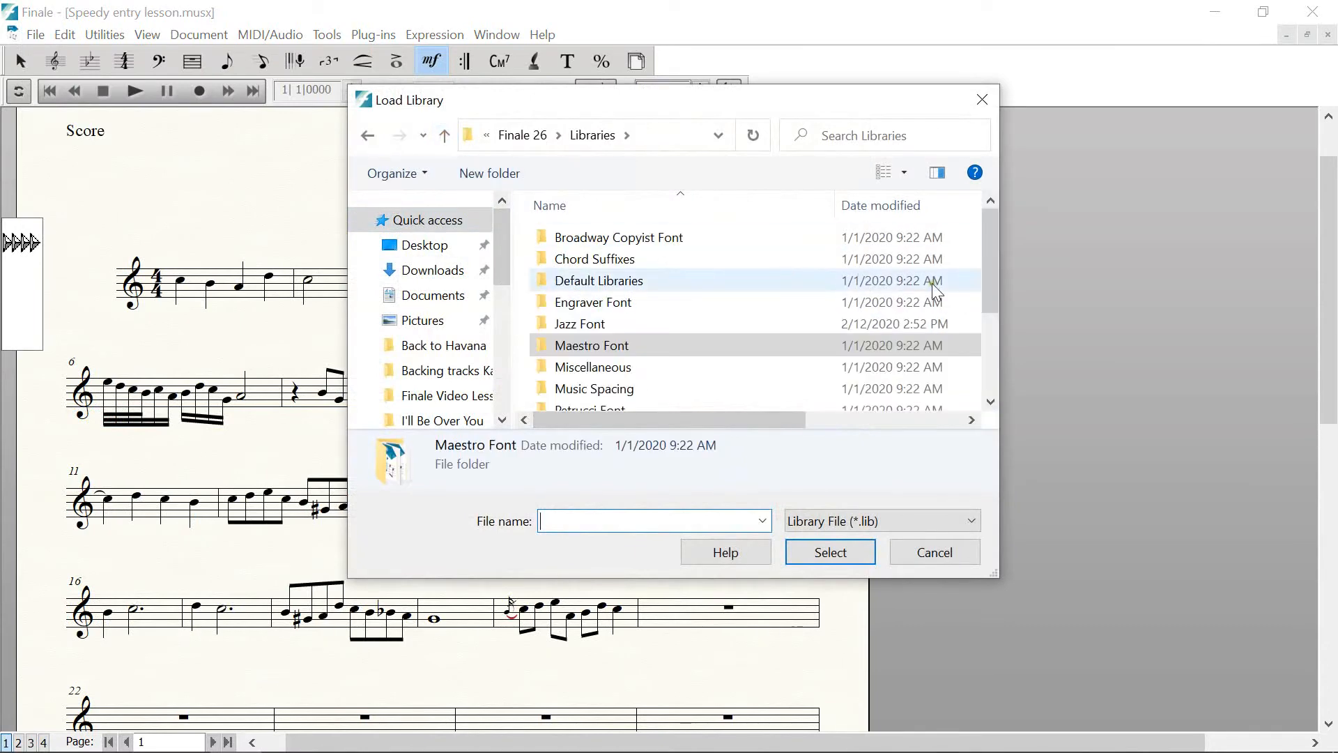
pyautogui.moveTo(988, 286); pyautogui.dragTo(996, 386)
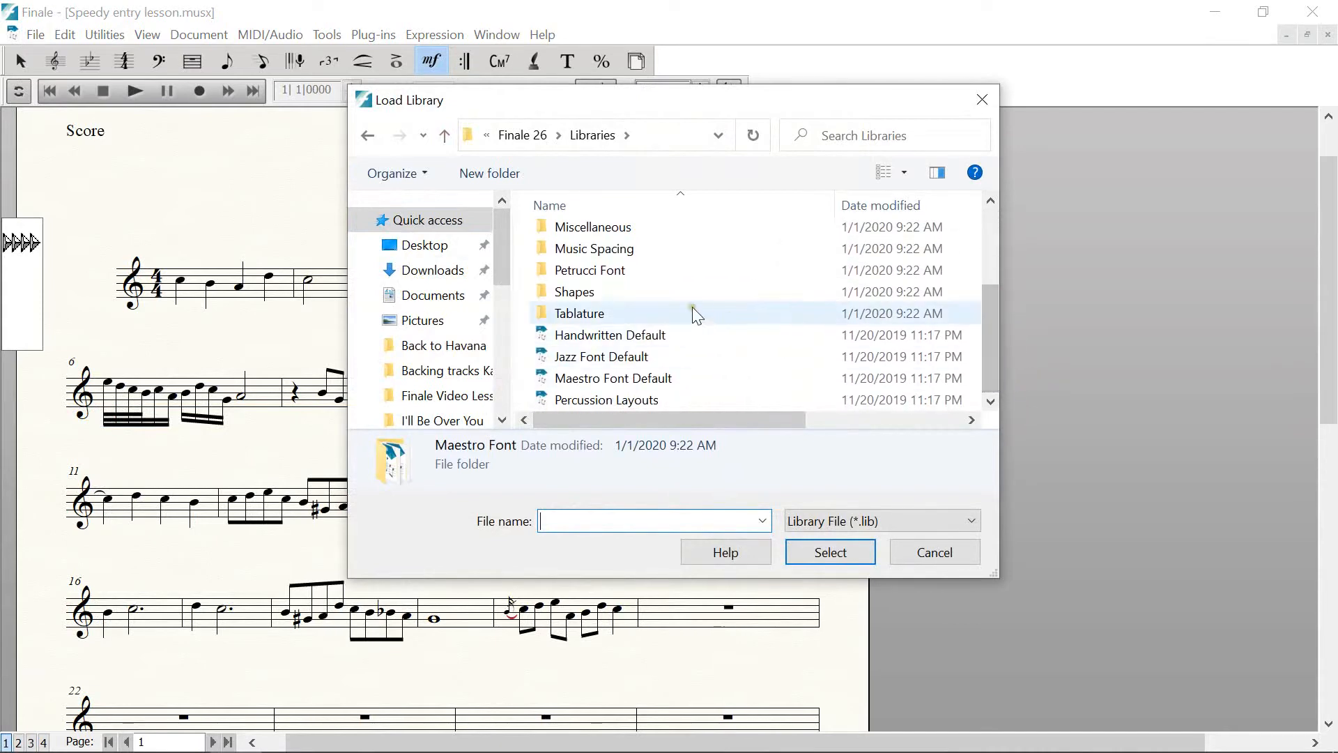
pyautogui.doubleClick(576, 292)
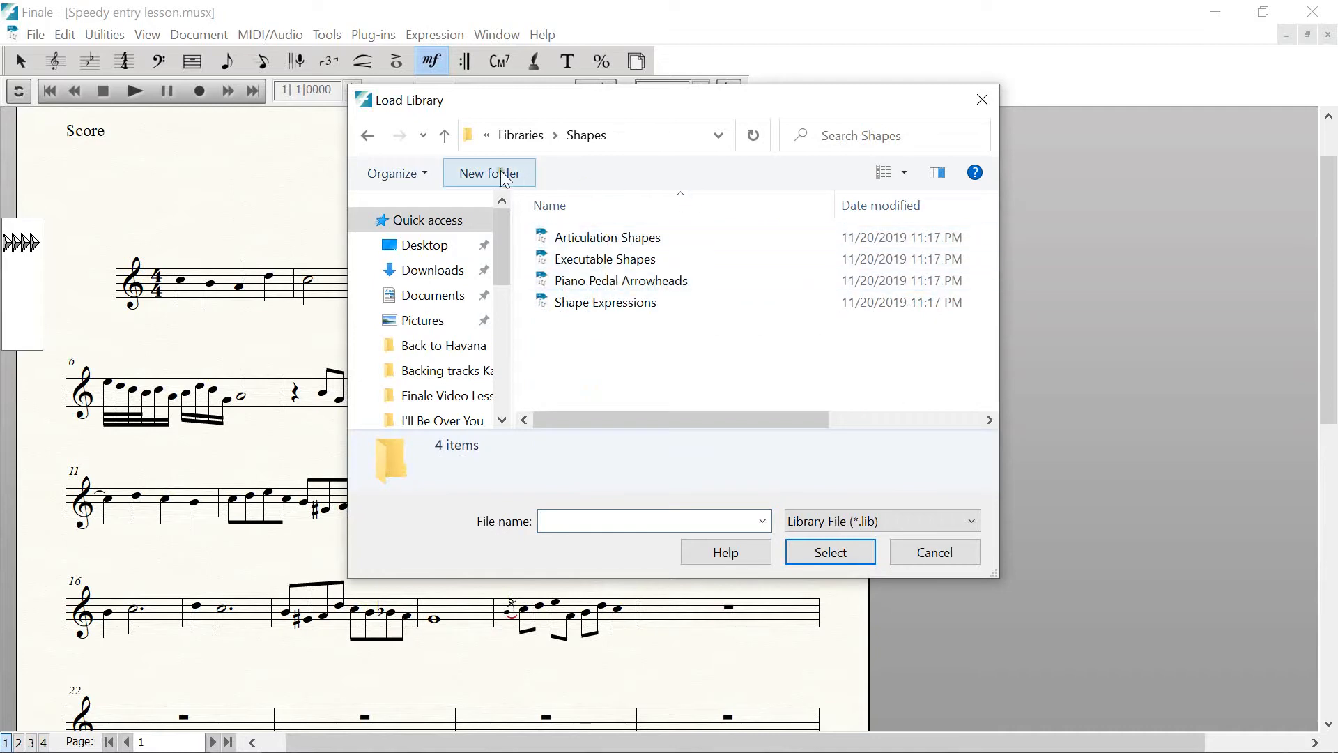
pyautogui.click(447, 138)
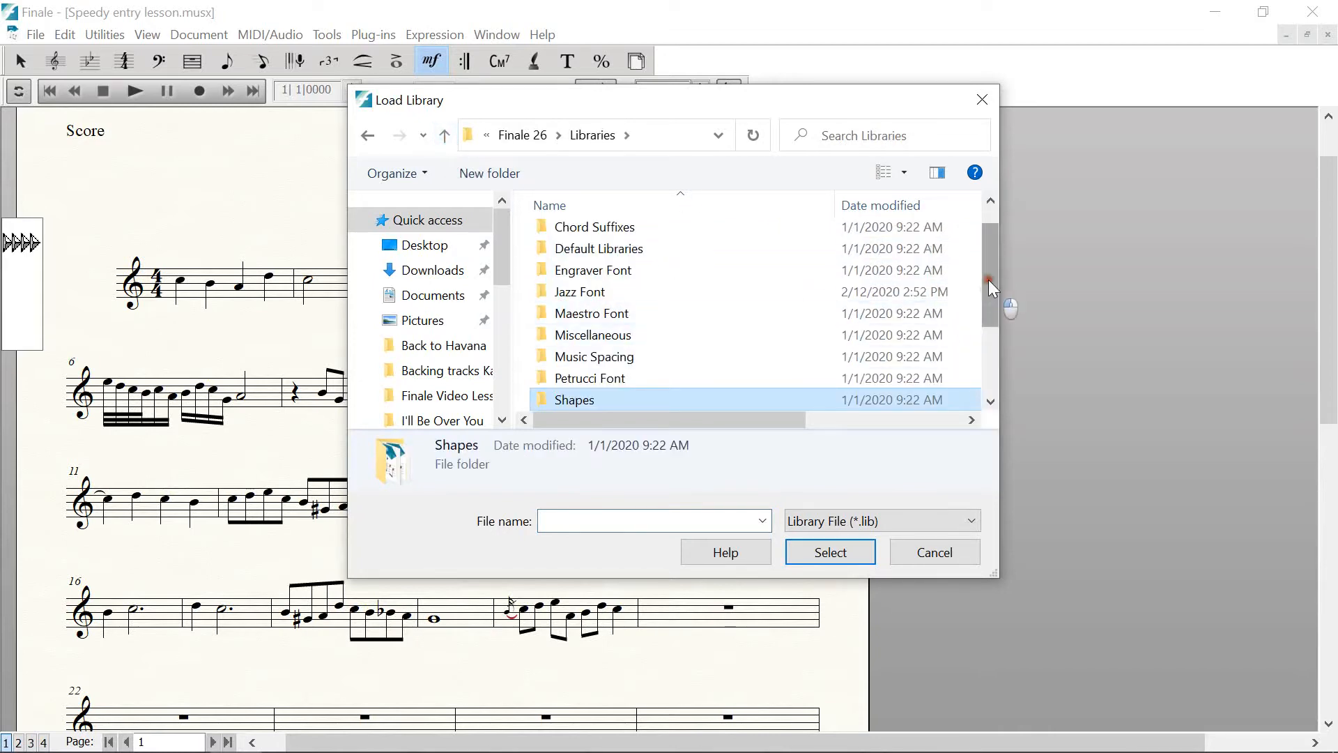
pyautogui.click(988, 220)
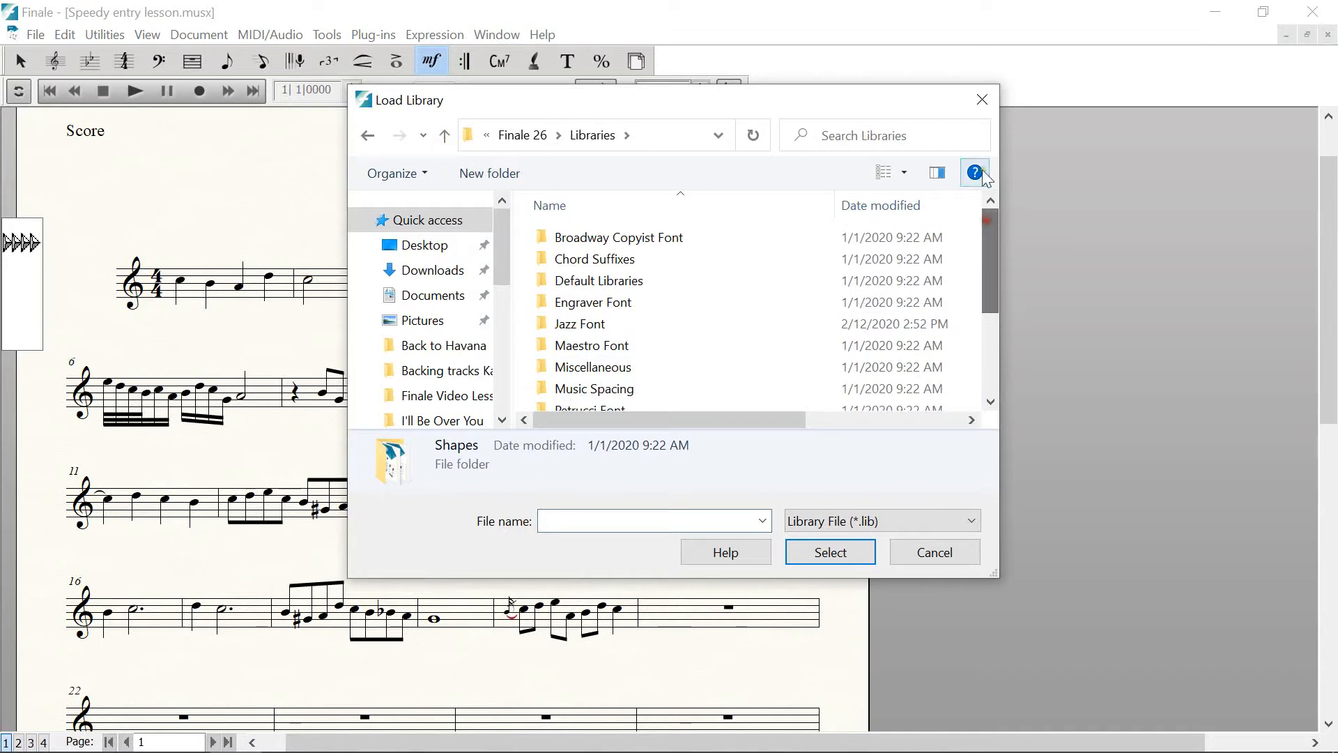
pyautogui.click(984, 101)
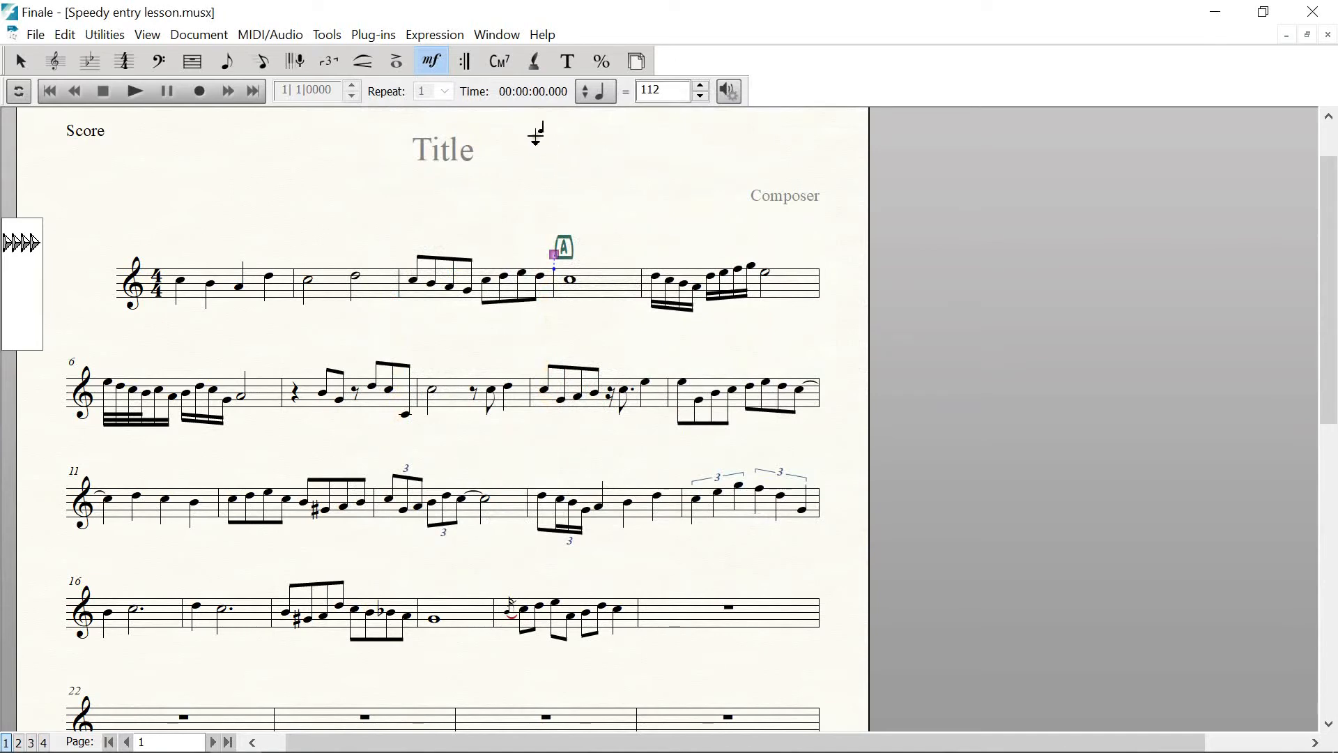
# Assign the Jazz-style accent, articulation 73, to the second half note in measure 2
pyautogui.click(397, 66)
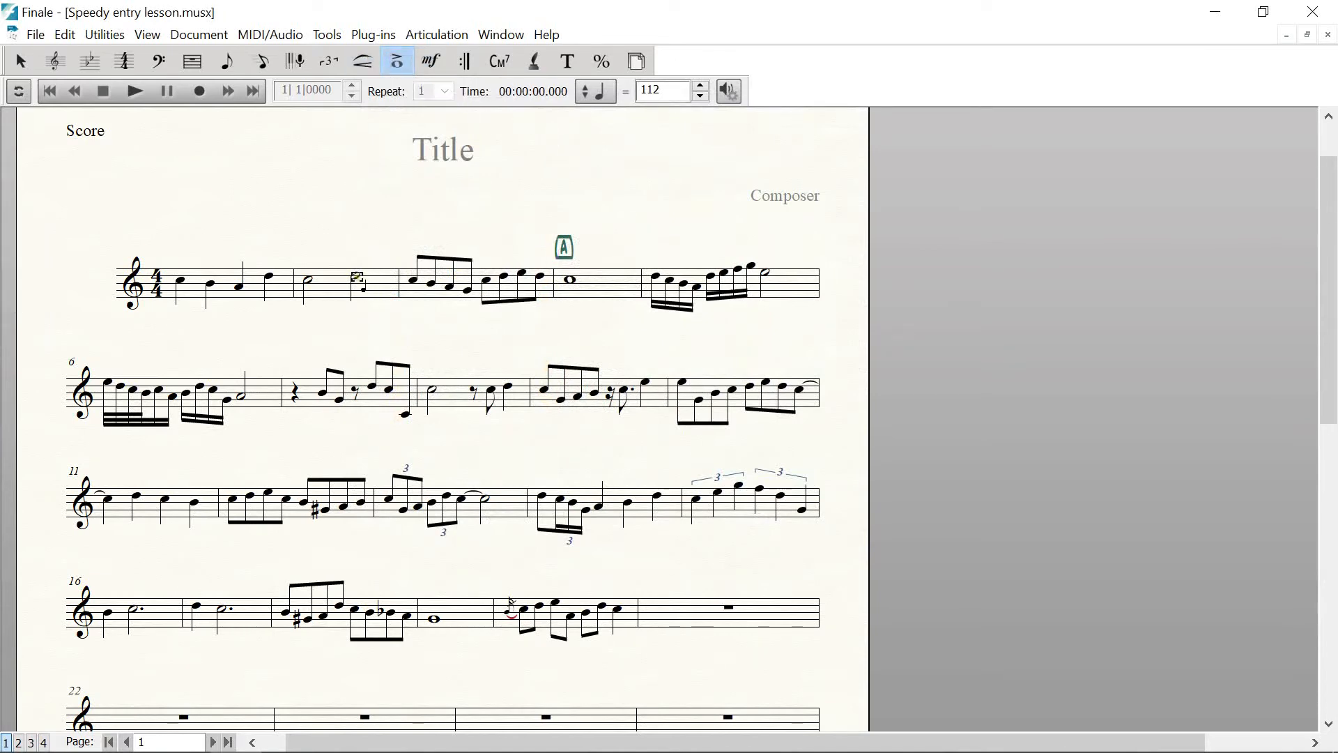
pyautogui.click(356, 279)
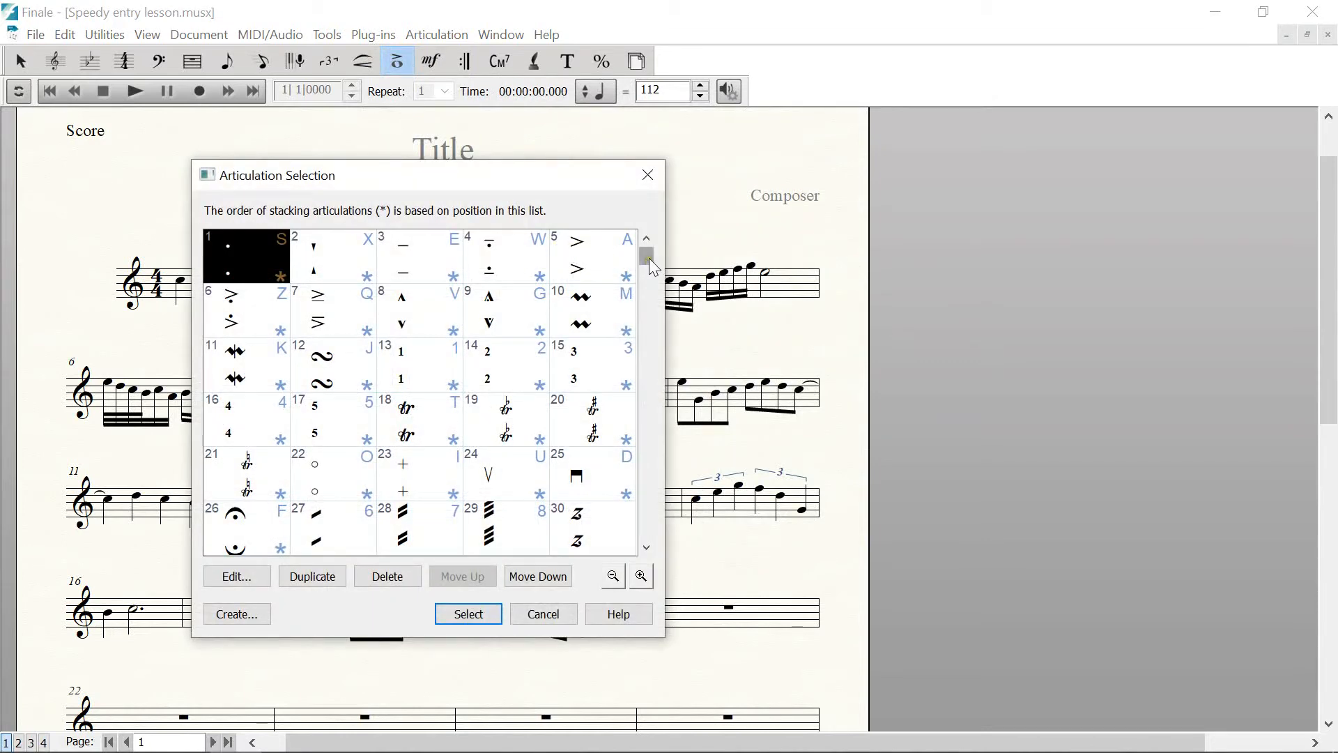
pyautogui.moveTo(645, 257); pyautogui.dragTo(638, 382)
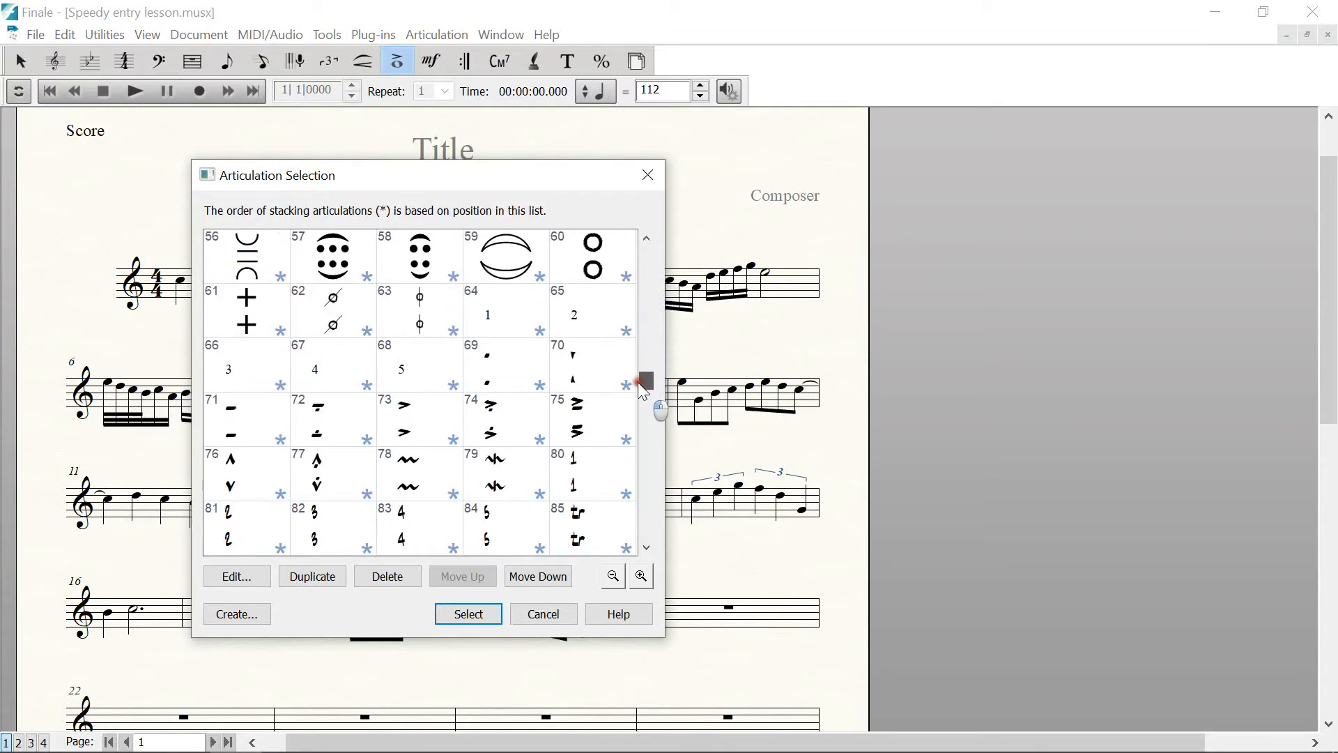
pyautogui.click(426, 424)
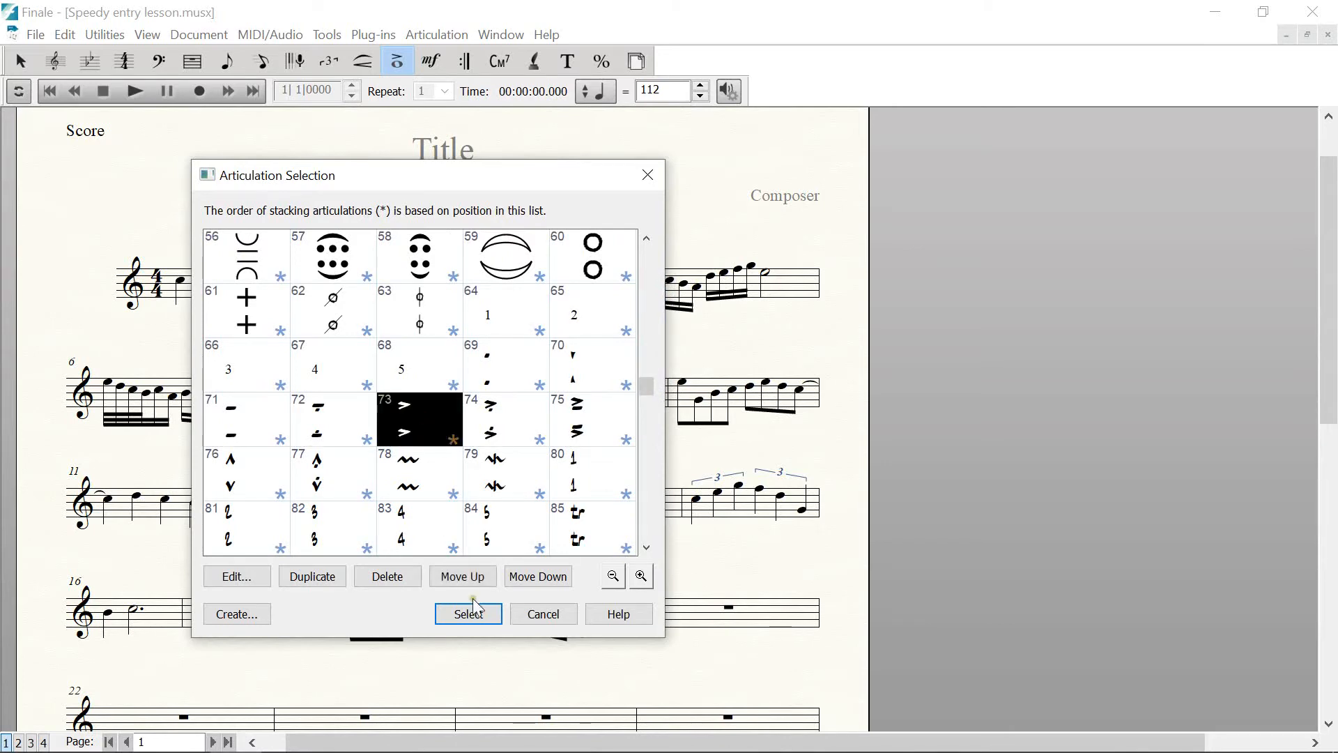
pyautogui.click(481, 619)
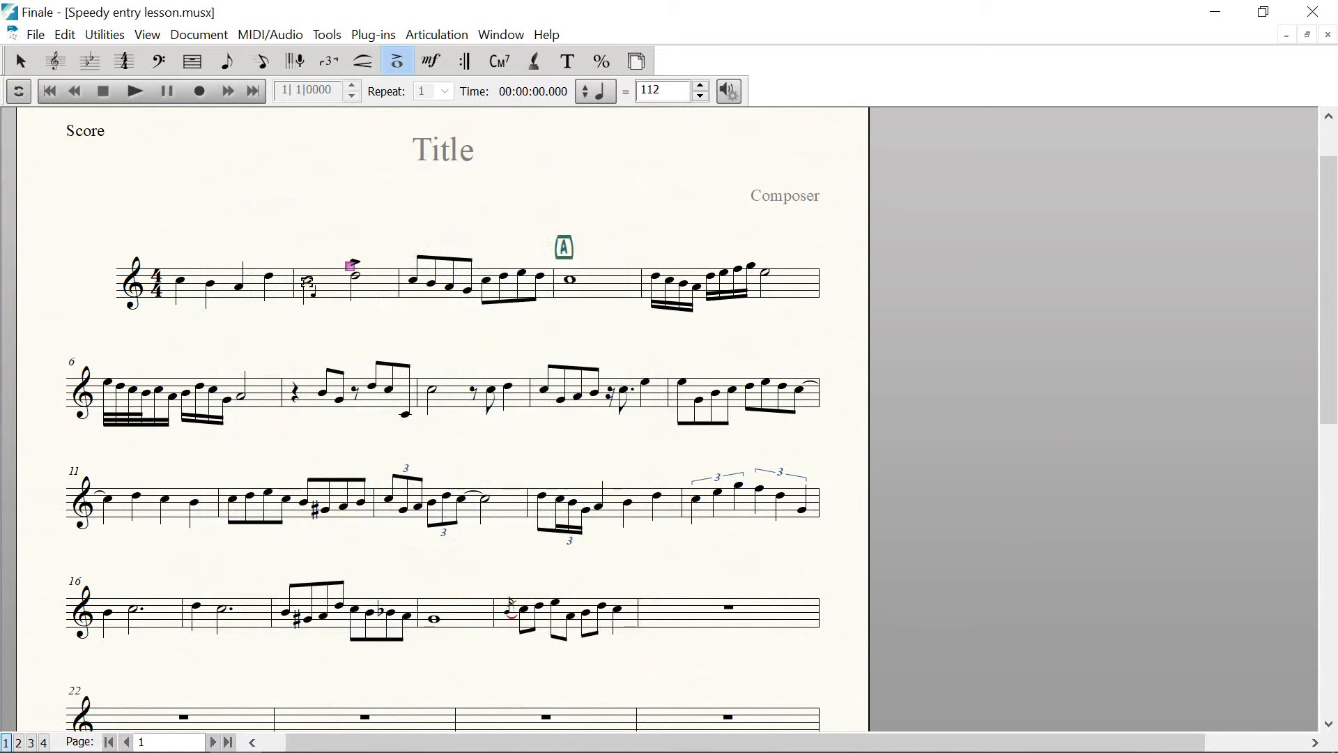
# Set the font typeface of the Maestro accent, articulation 5, to Bold and assign it to the first half note in measure 2
pyautogui.click(304, 285)
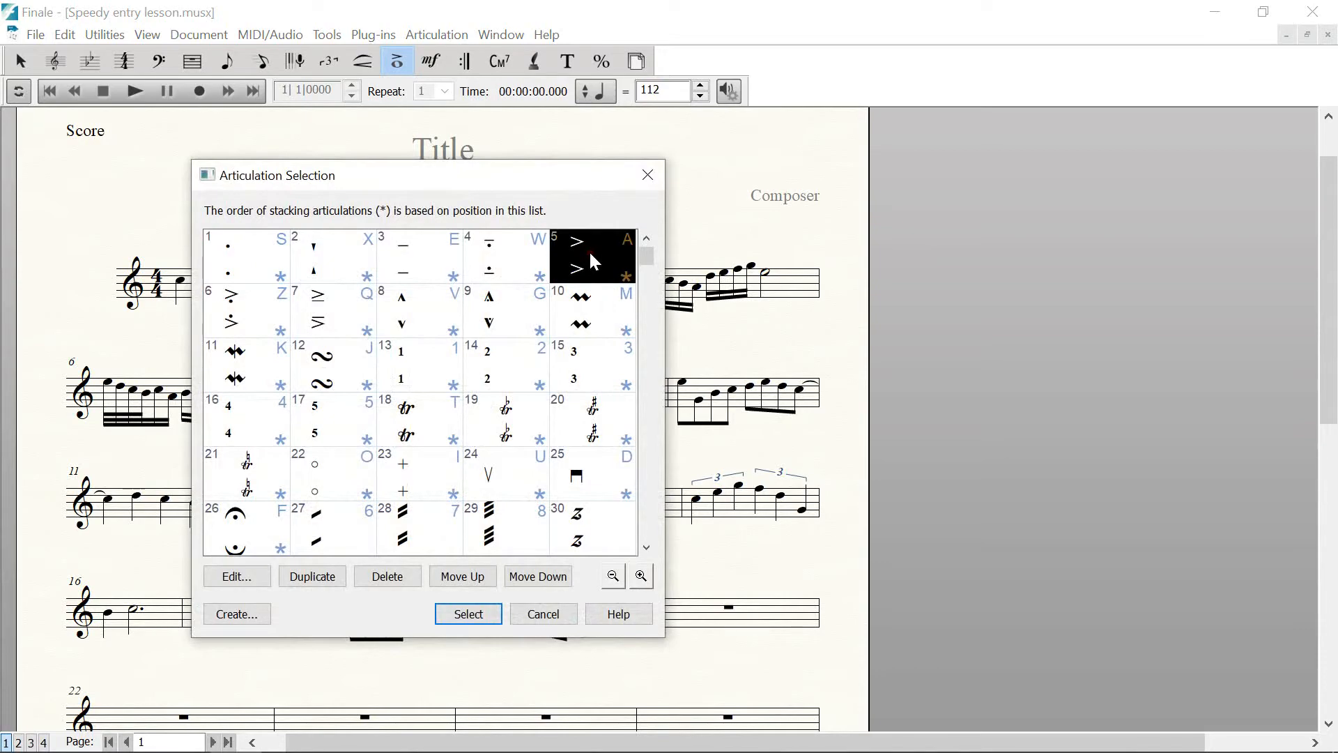
pyautogui.click(237, 576)
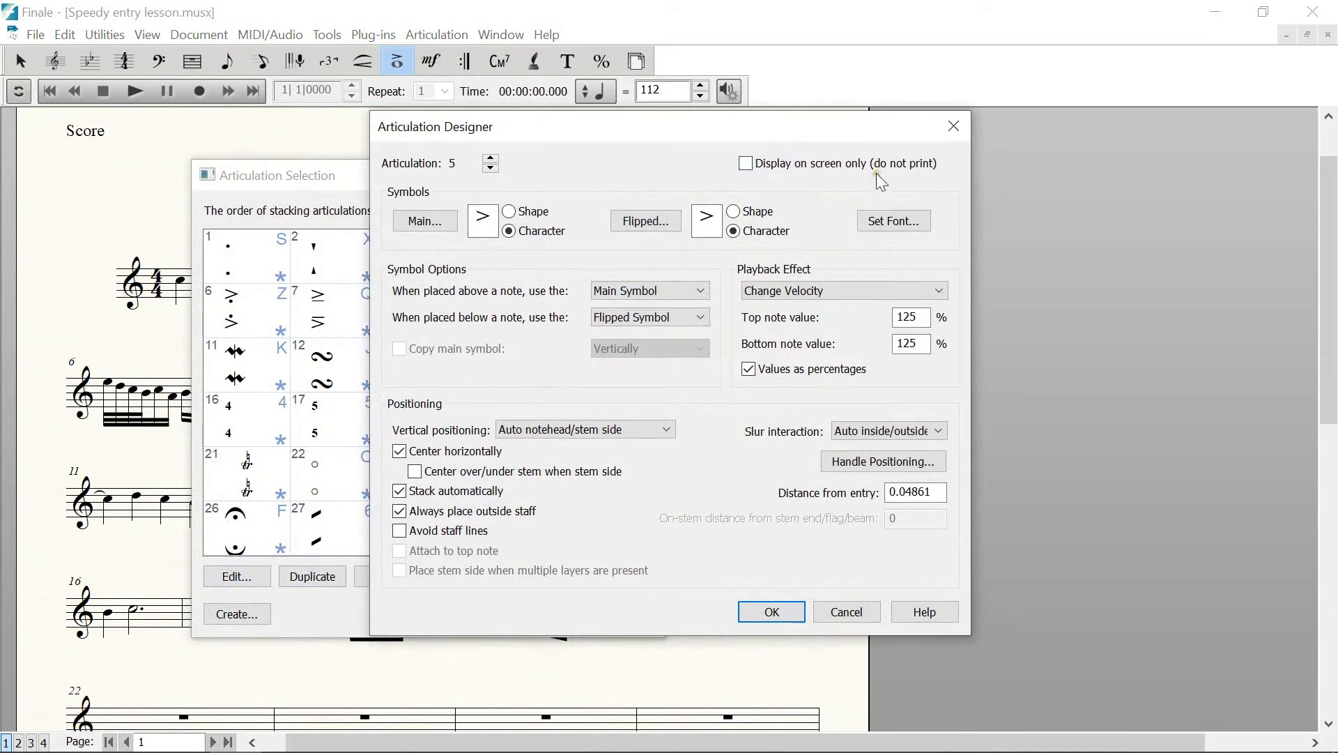
pyautogui.click(893, 221)
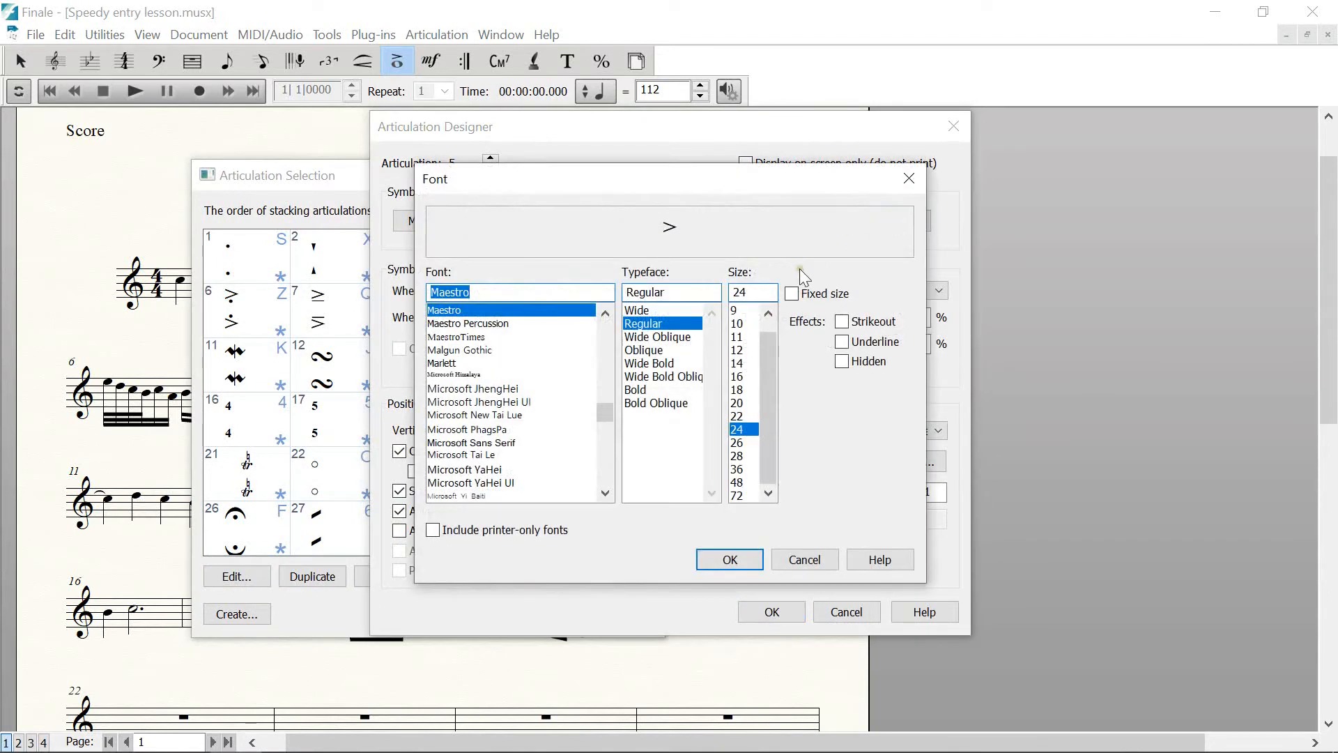
pyautogui.click(634, 390)
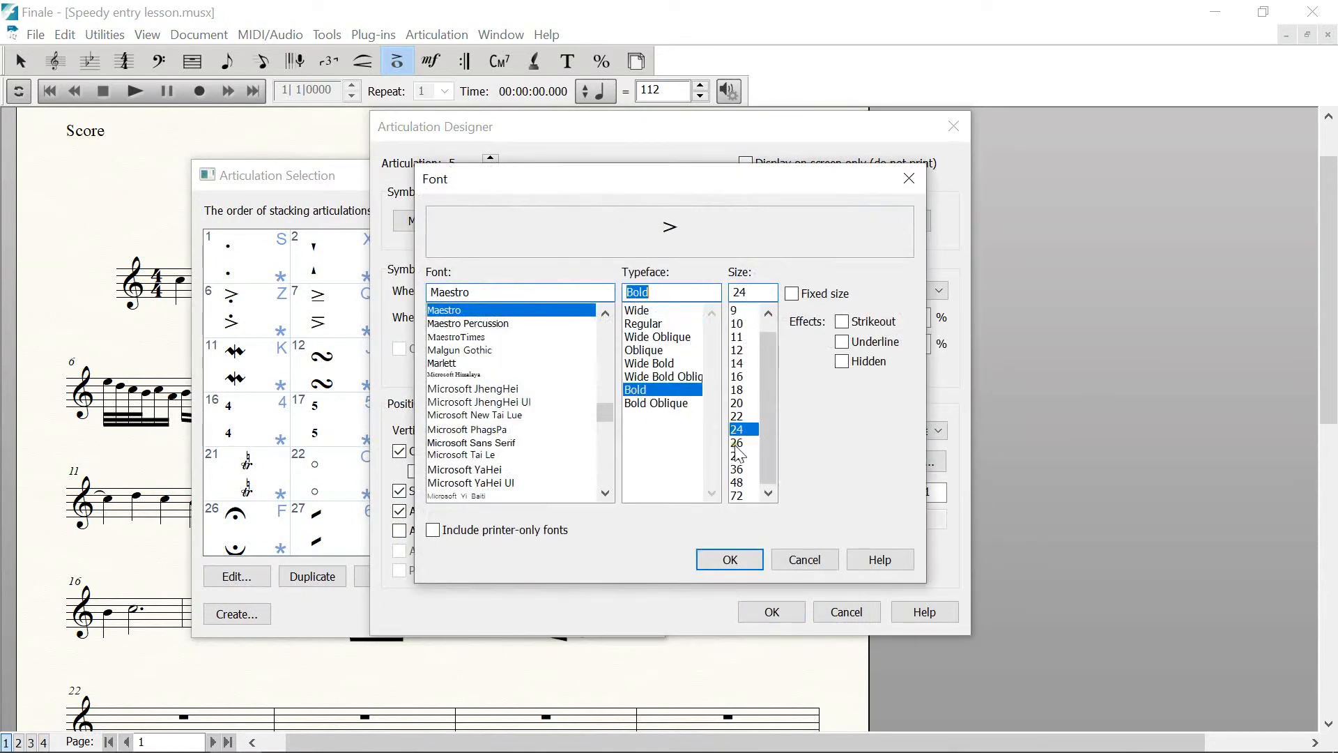
pyautogui.click(761, 562)
pyautogui.click(771, 612)
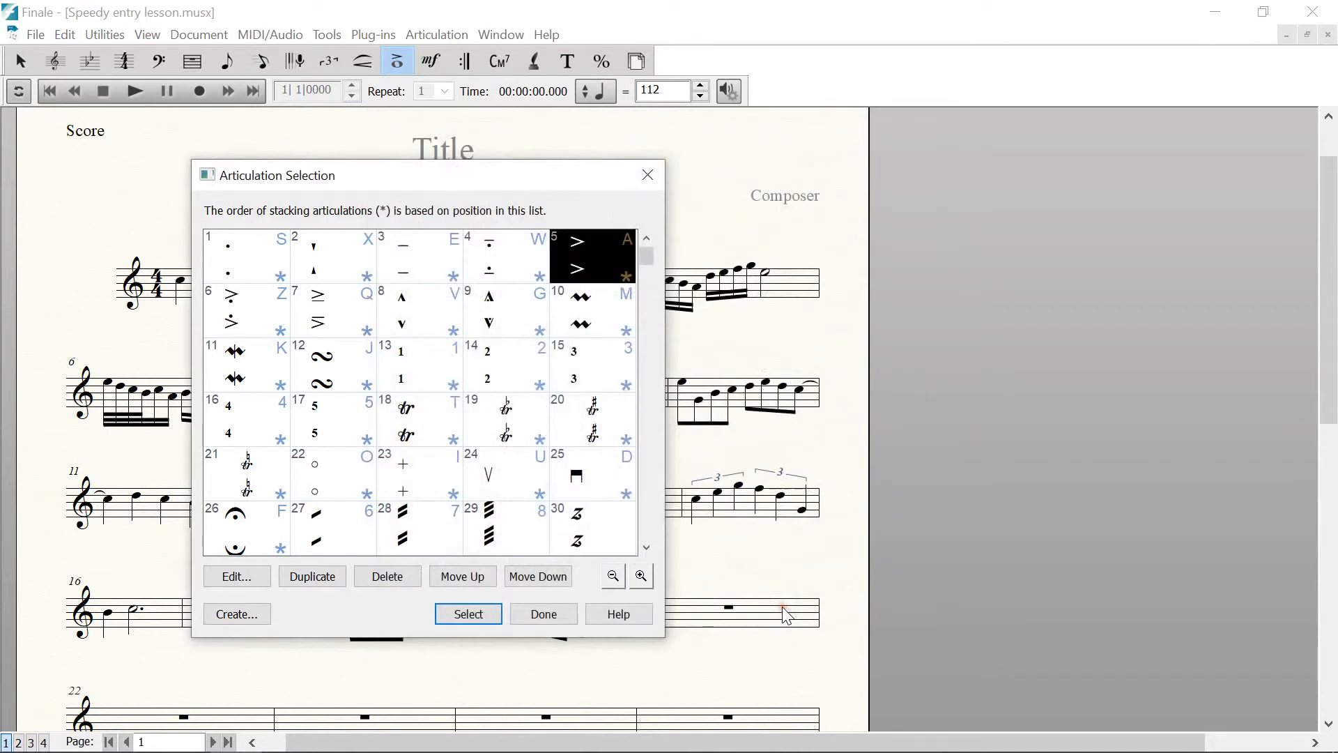
pyautogui.click(487, 618)
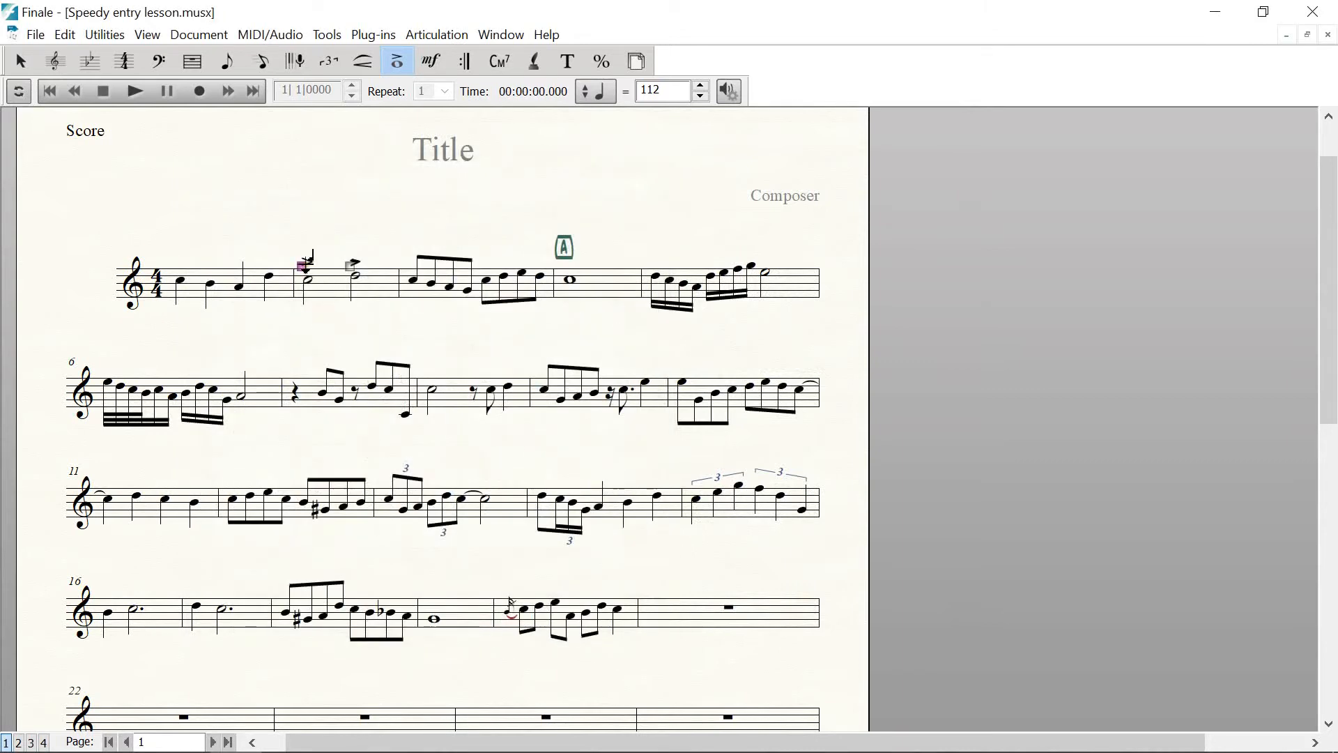
pyautogui.moveTo(303, 267); pyautogui.dragTo(303, 267)
# In the document's barline options, enable left barlines on single staves and closed barlines at the end of each system and of the piece
pyautogui.click(195, 39)
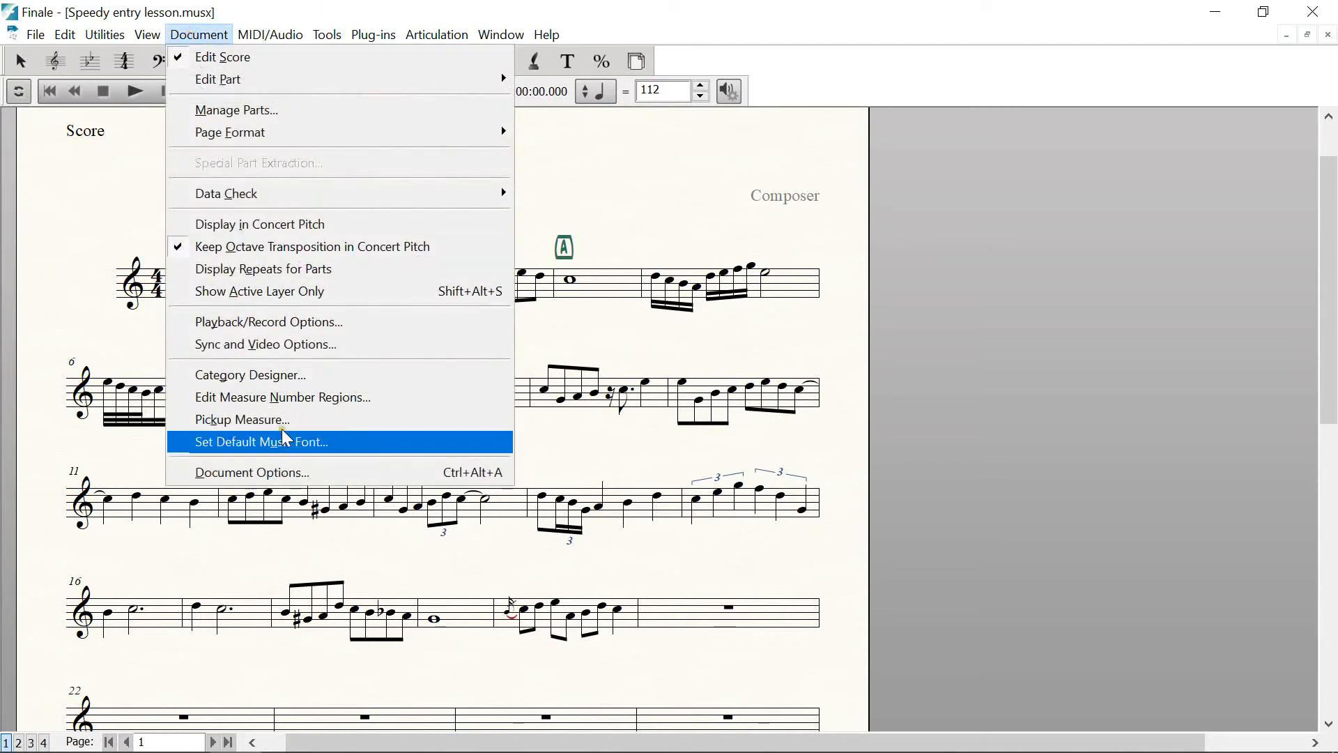
pyautogui.click(257, 471)
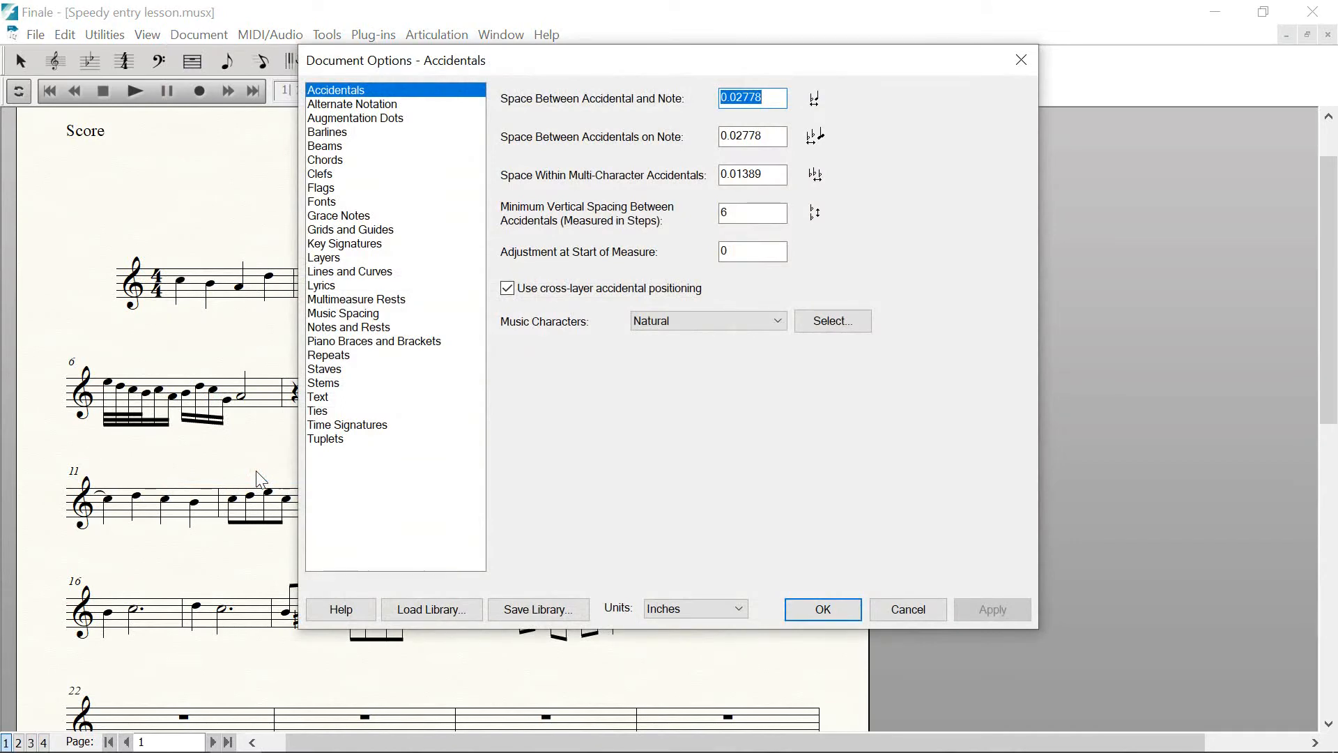
pyautogui.click(336, 136)
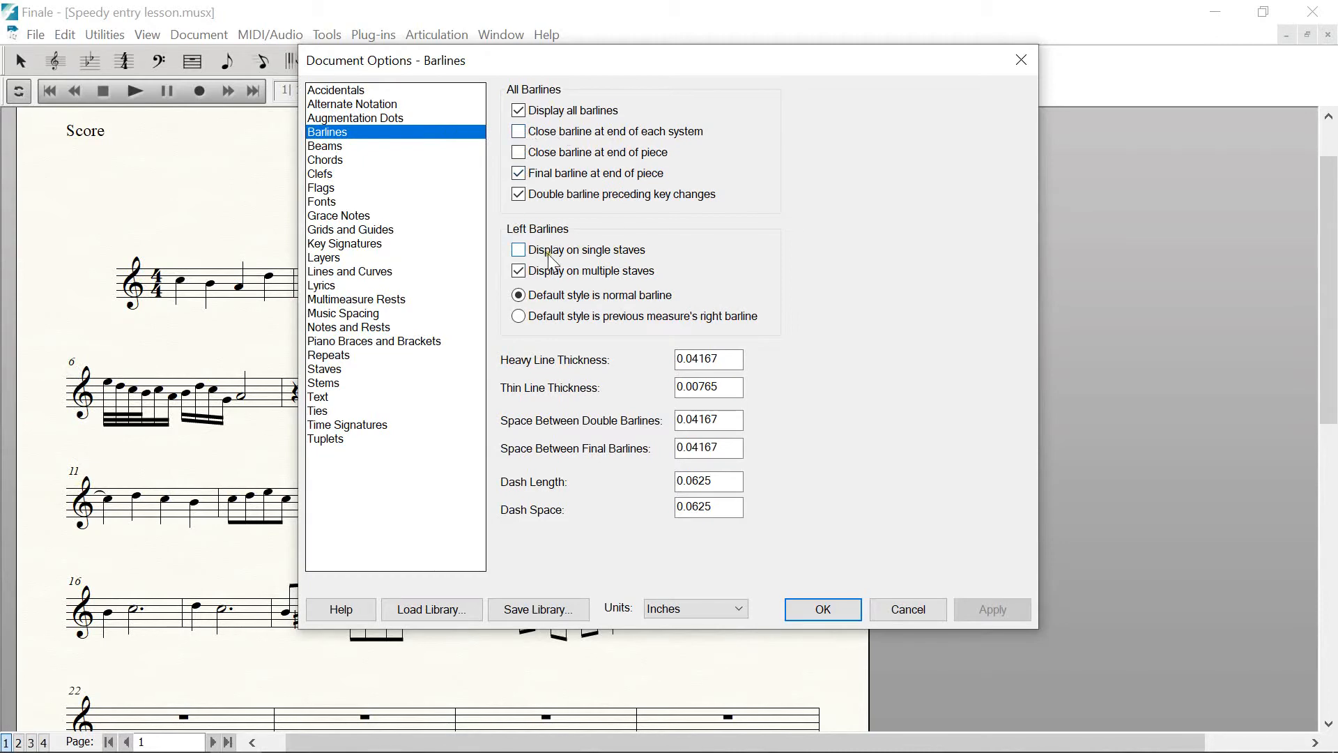
pyautogui.click(518, 251)
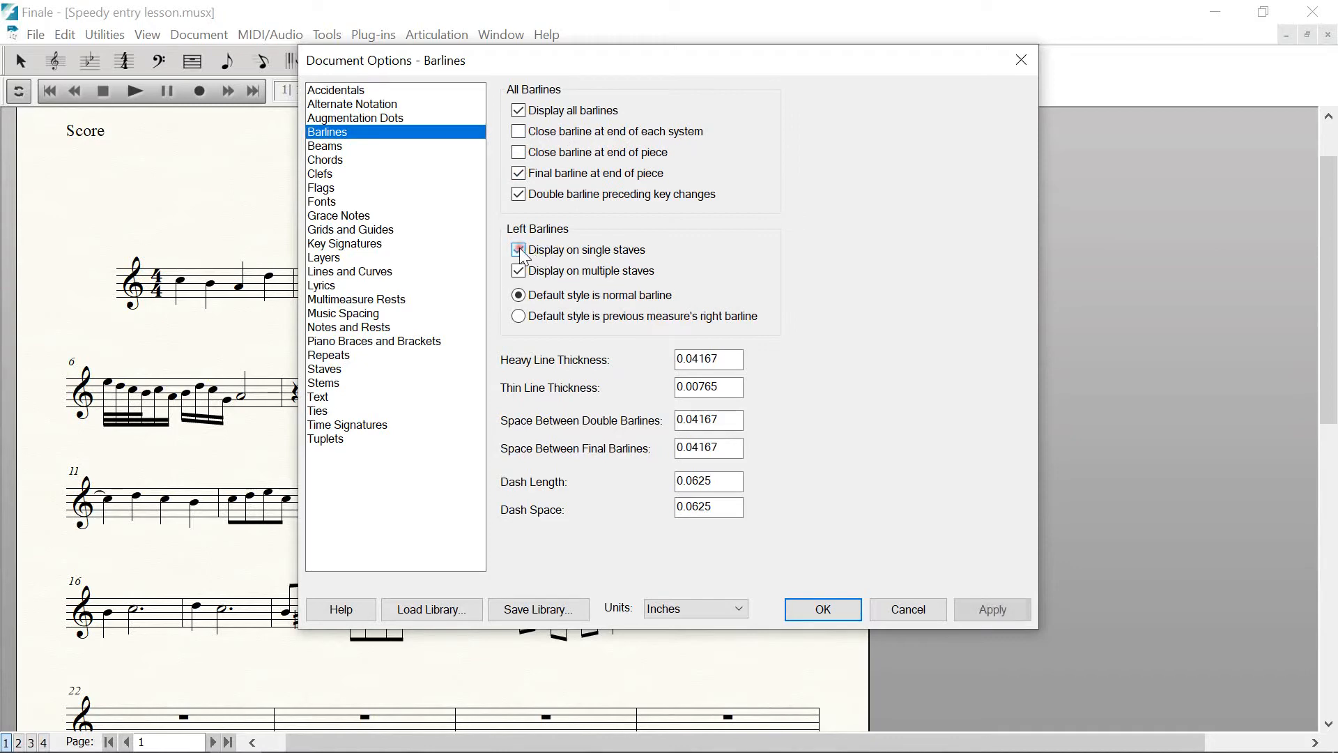
pyautogui.click(518, 134)
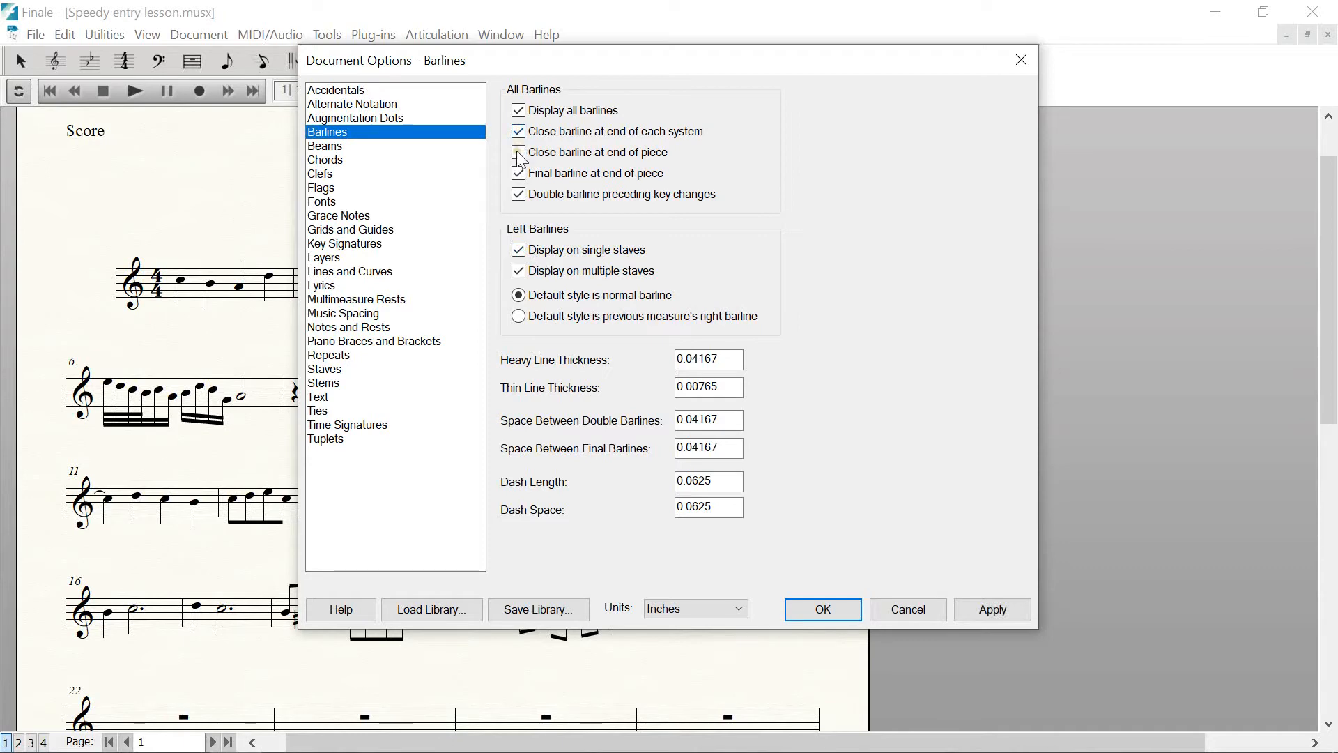
pyautogui.click(519, 153)
# Set the barlines' thin line thickness to 0.014 inches and apply the barline options
pyautogui.click(688, 358)
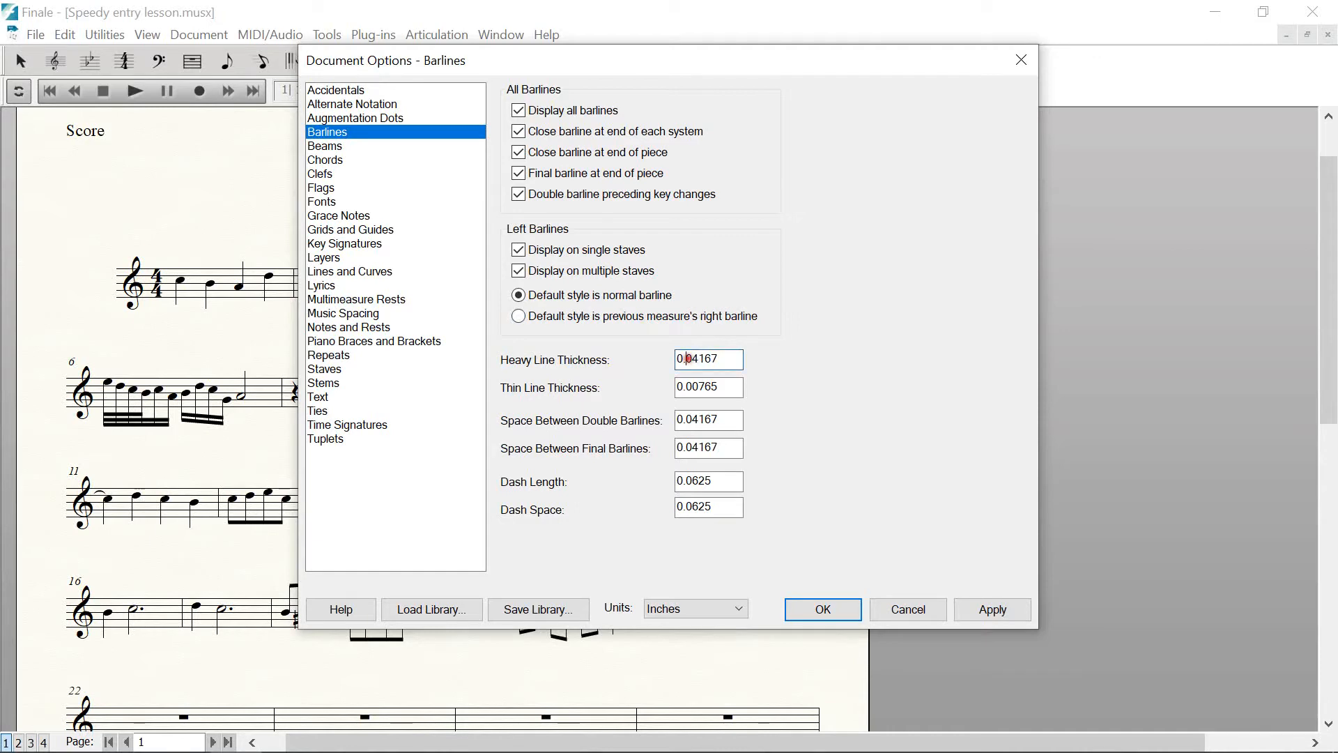
pyautogui.moveTo(692, 387); pyautogui.dragTo(741, 380)
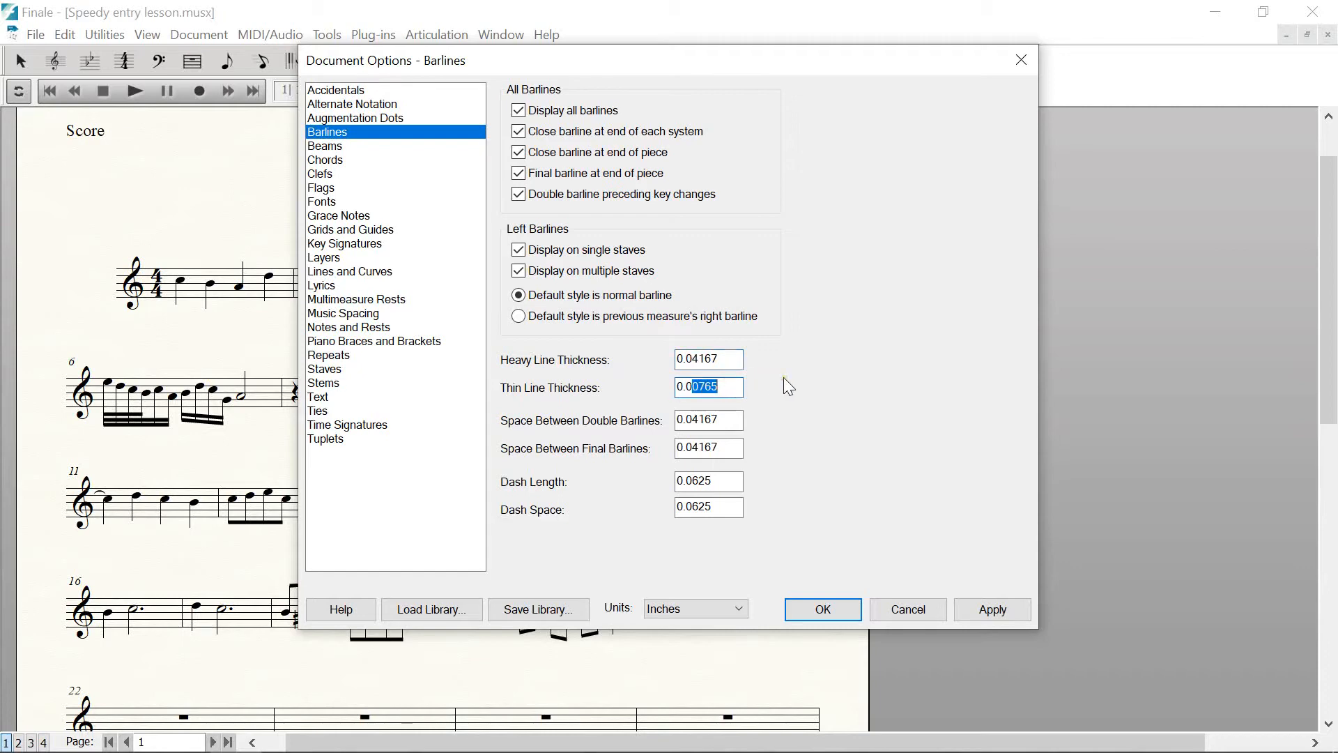
pyautogui.write('14')
pyautogui.click(993, 610)
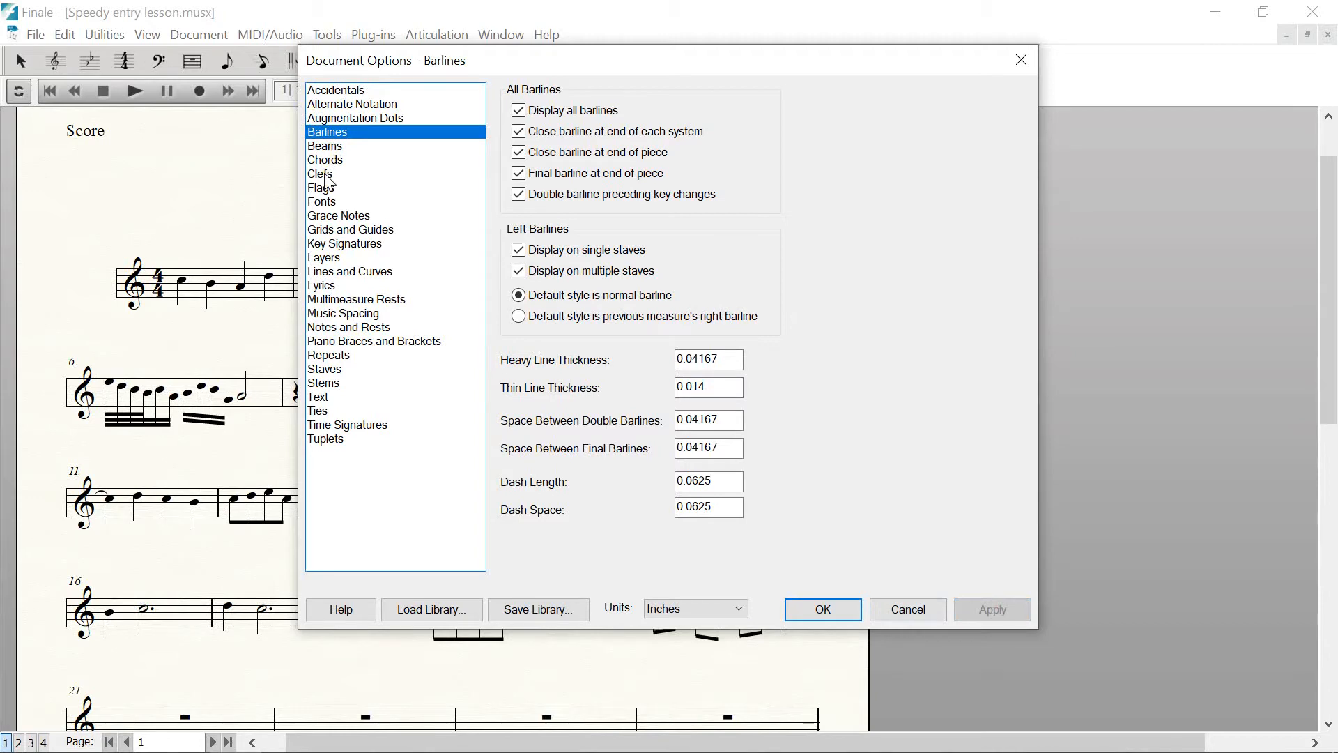
# Set the document's clef options to display the clef only on the first staff system and apply the change
pyautogui.click(326, 175)
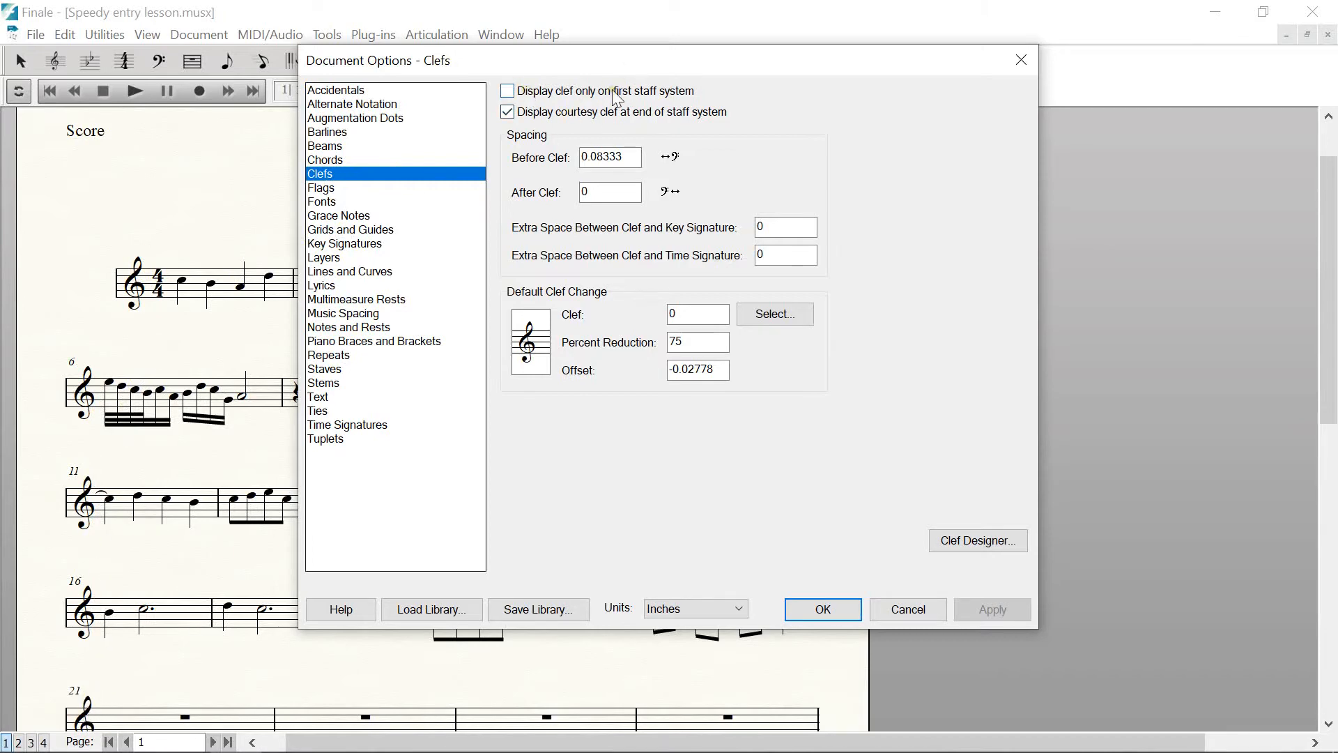
pyautogui.click(508, 93)
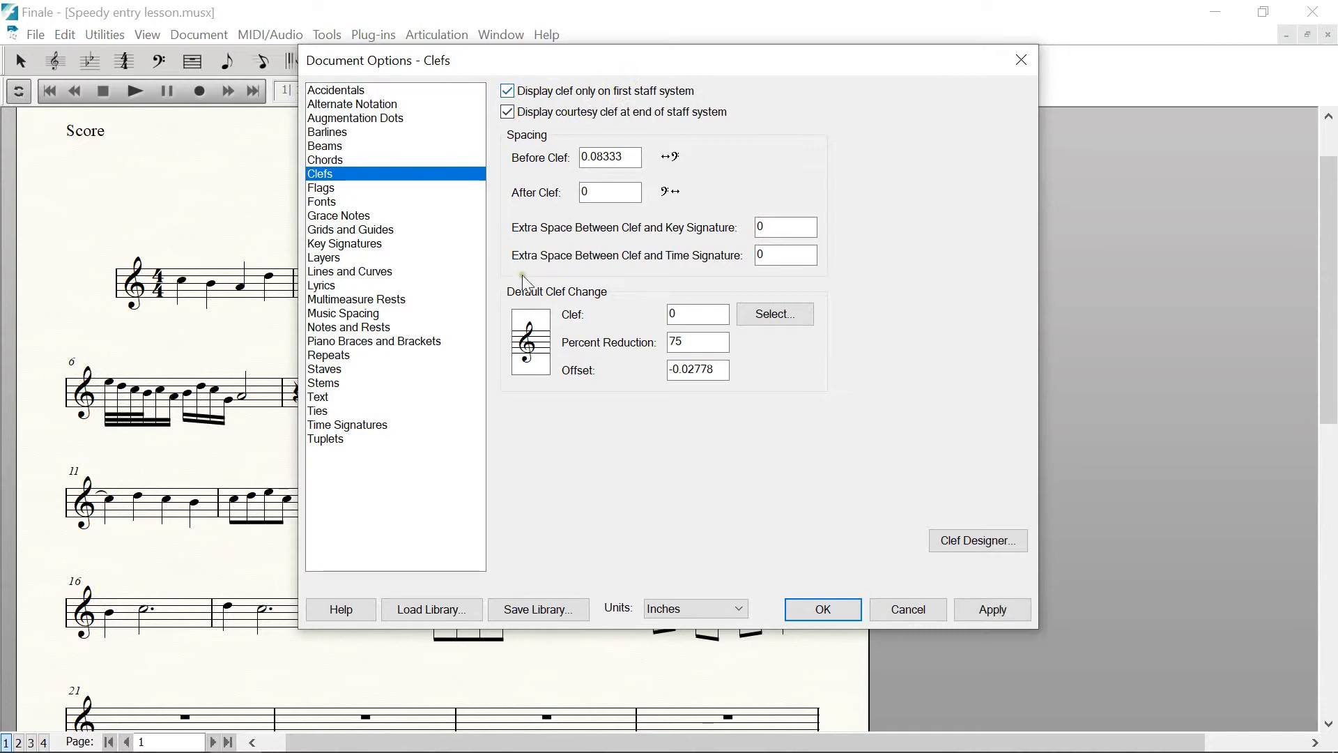
pyautogui.click(986, 610)
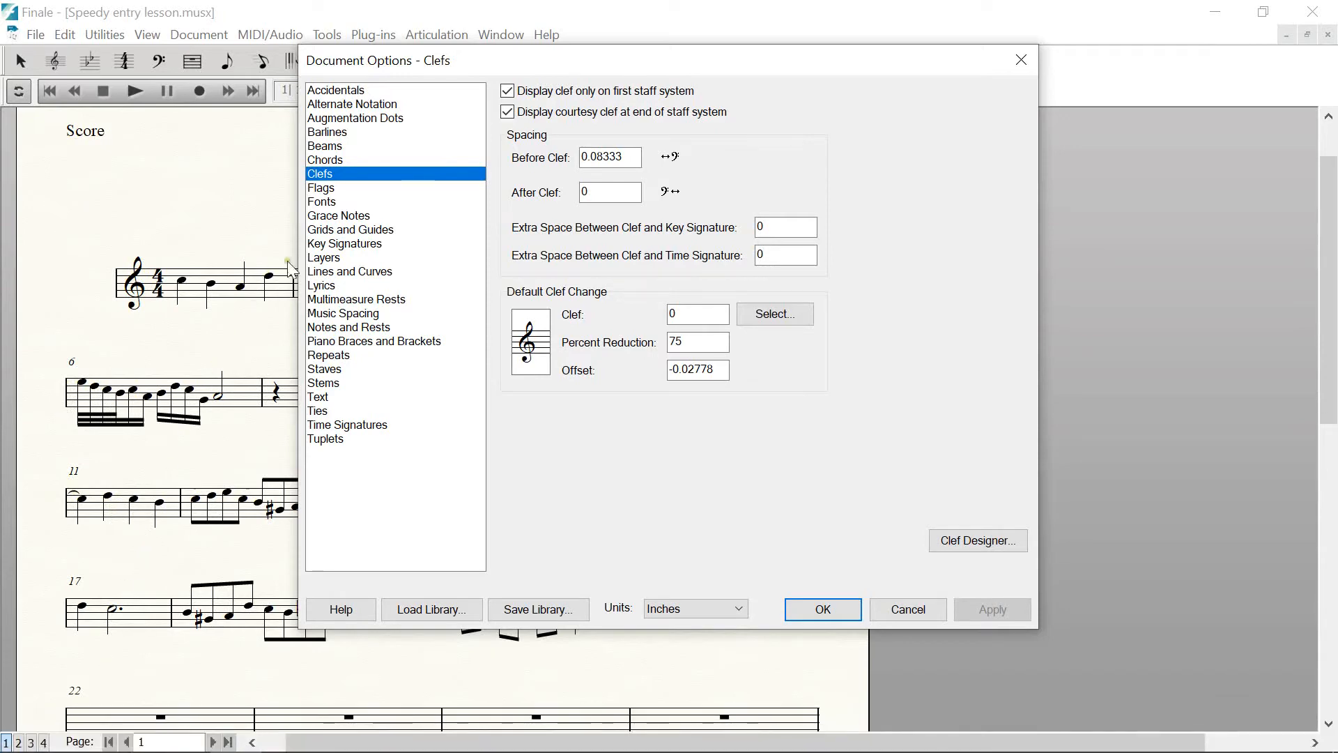
# In the document's font options, set the noteheads' notation font to Jazz, Regular, size 23
pyautogui.click(322, 202)
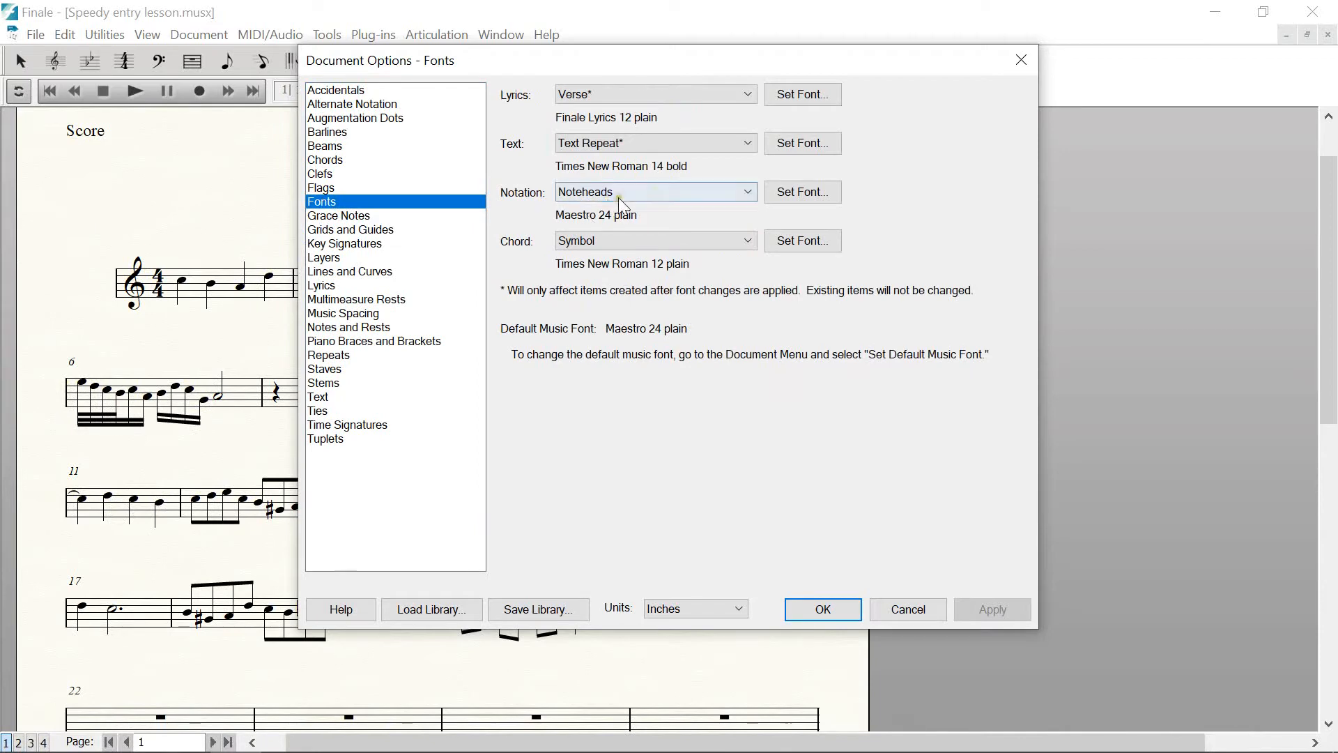
pyautogui.click(693, 198)
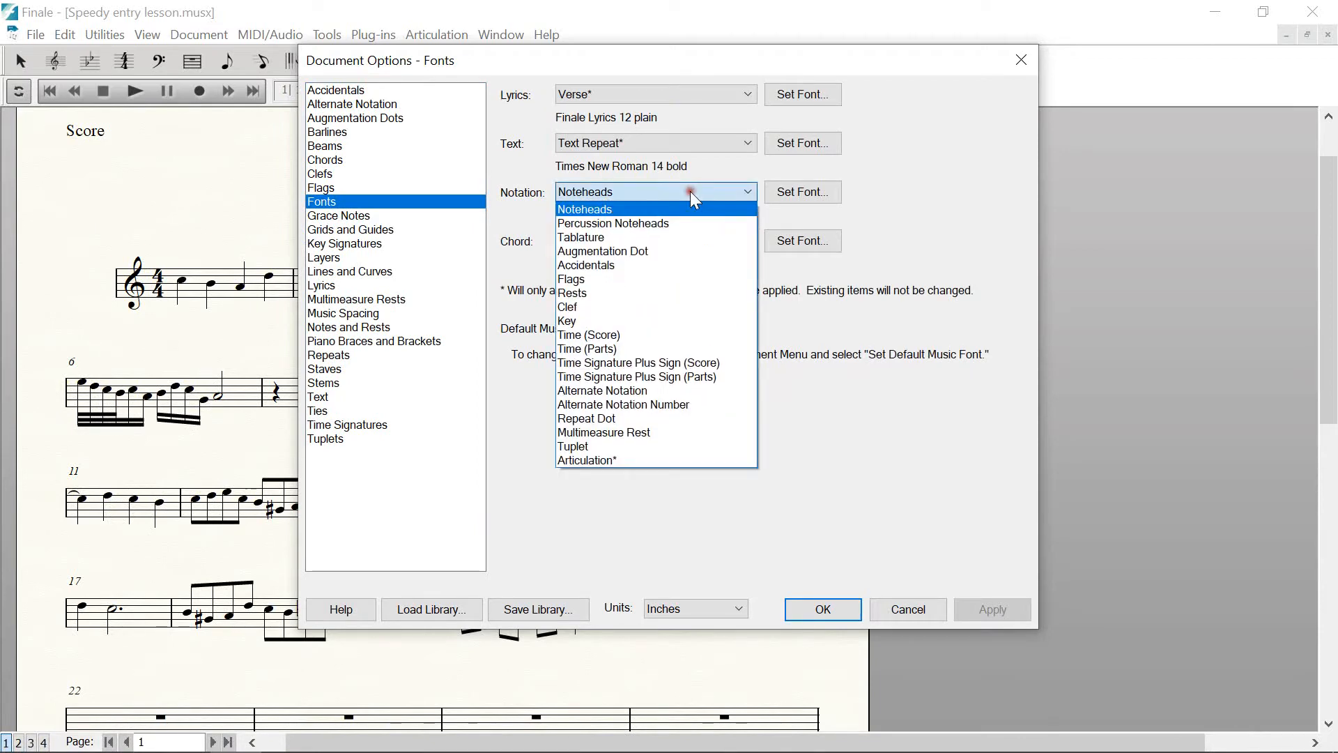
pyautogui.click(690, 191)
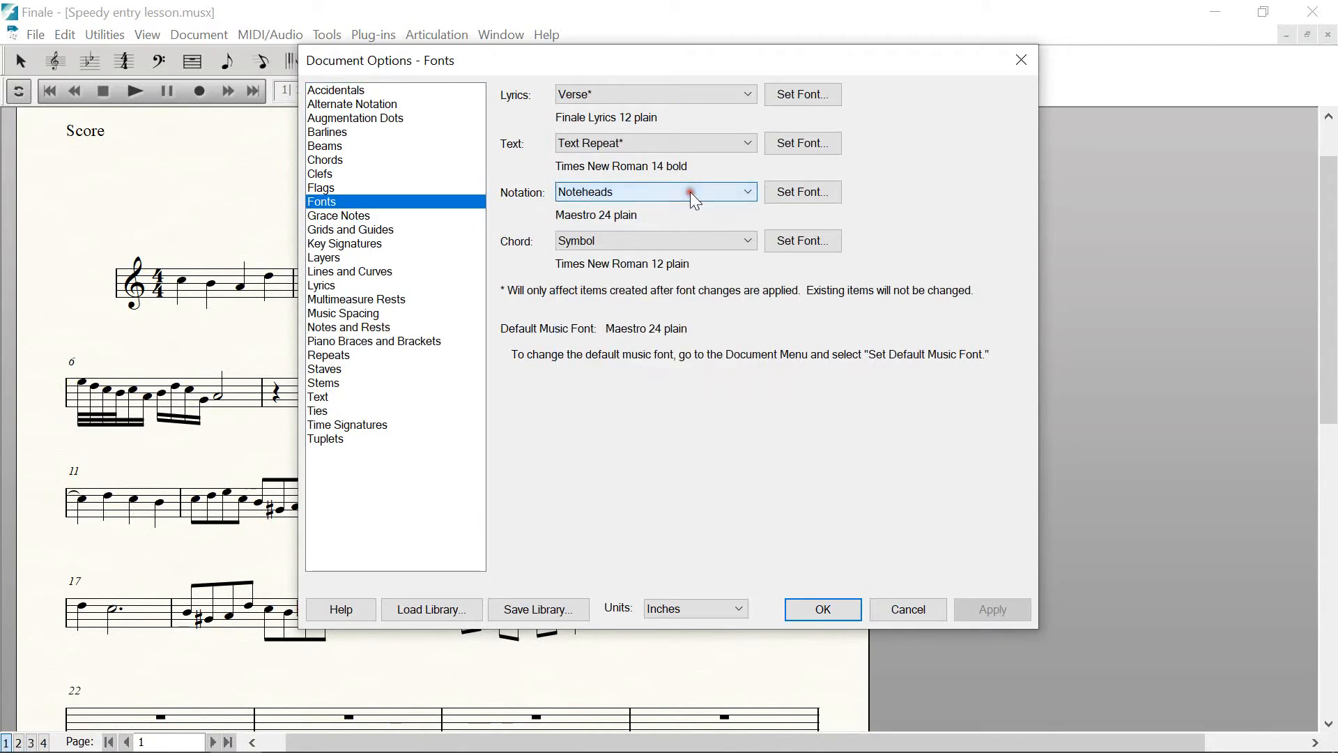
pyautogui.click(784, 191)
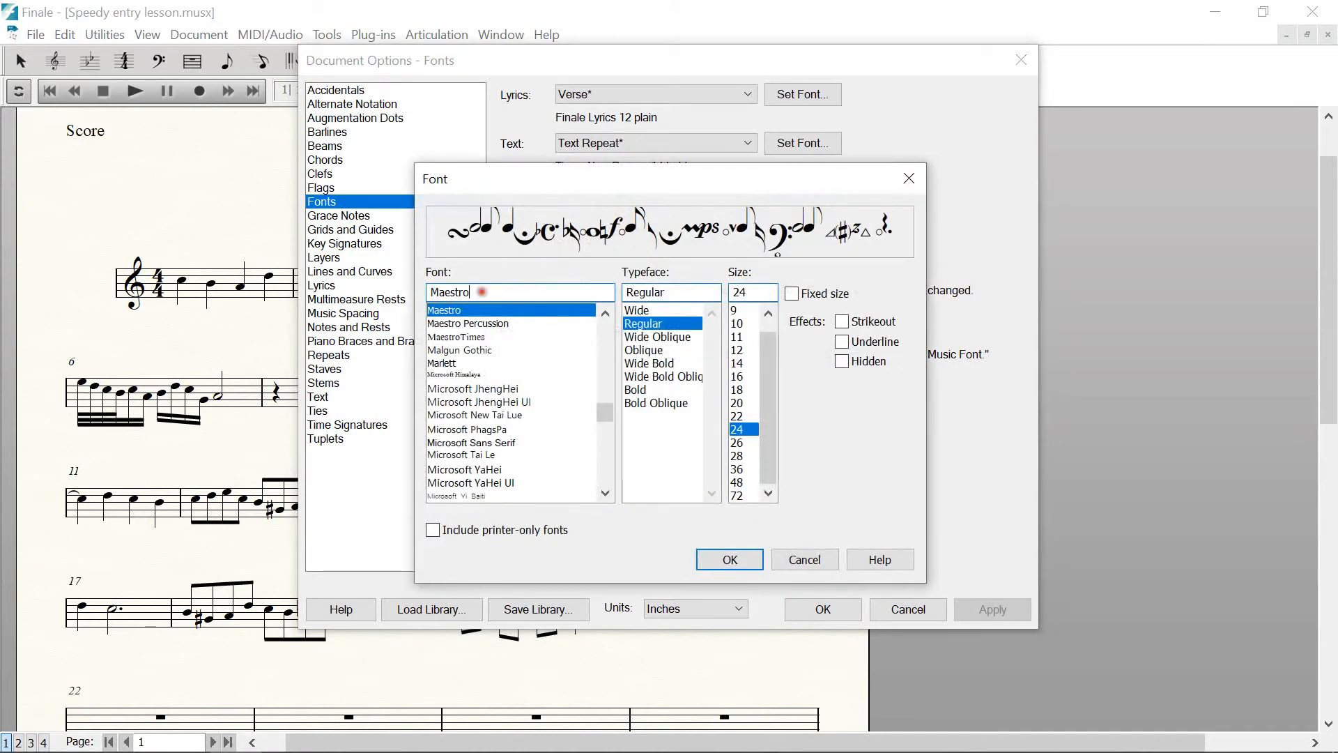
pyautogui.write('j')
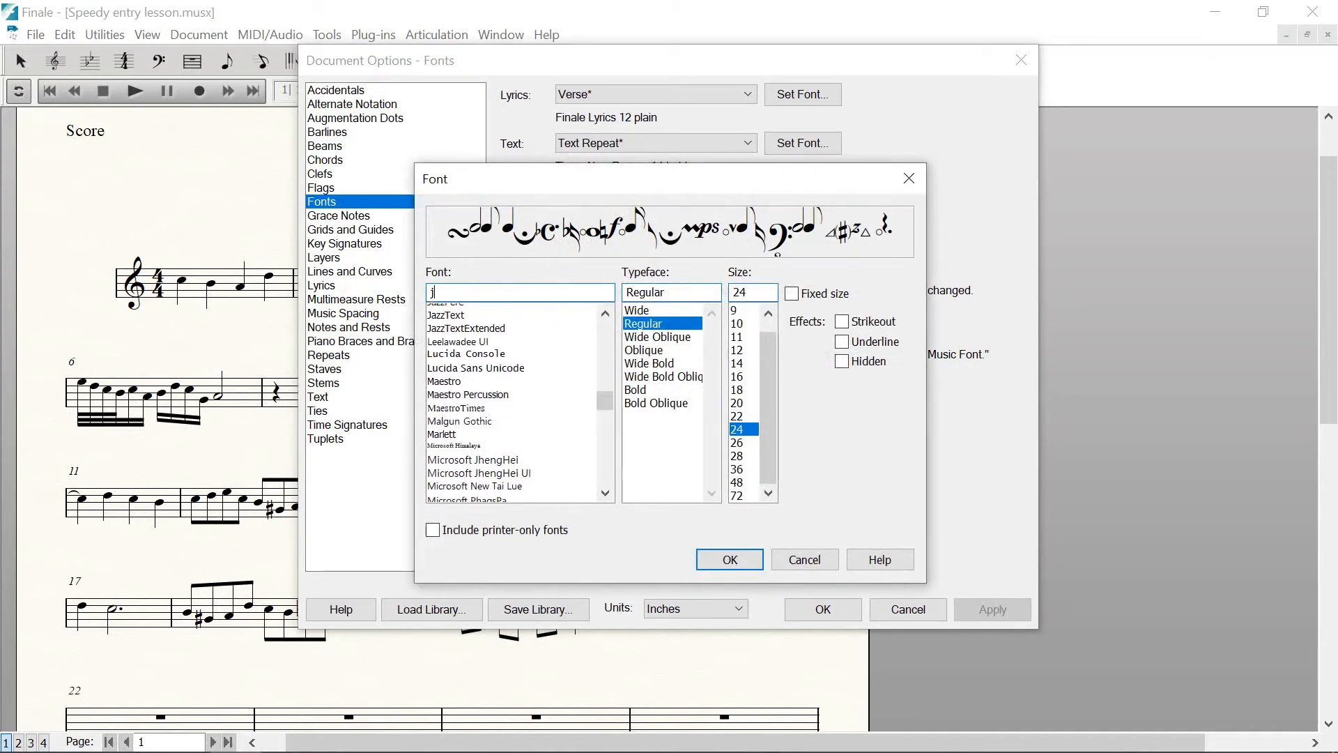
pyautogui.click(437, 323)
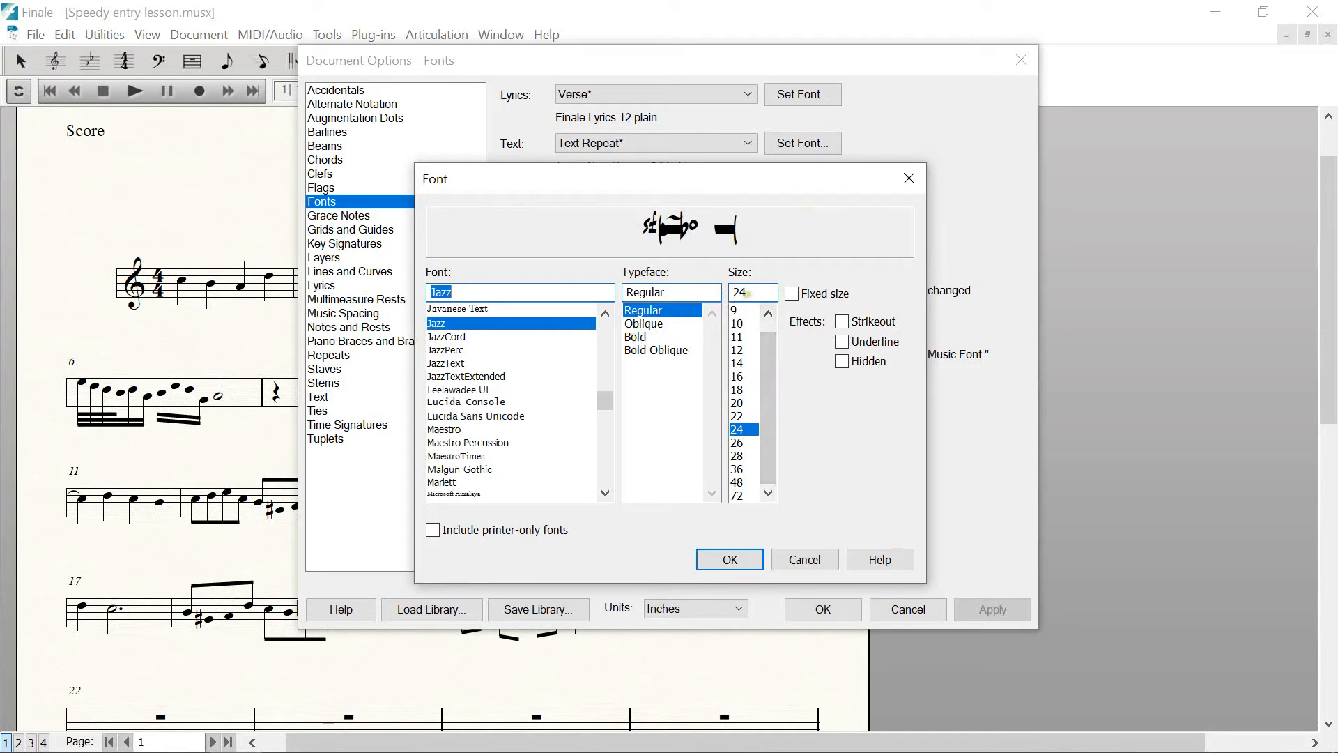
pyautogui.click(742, 293)
pyautogui.write('23')
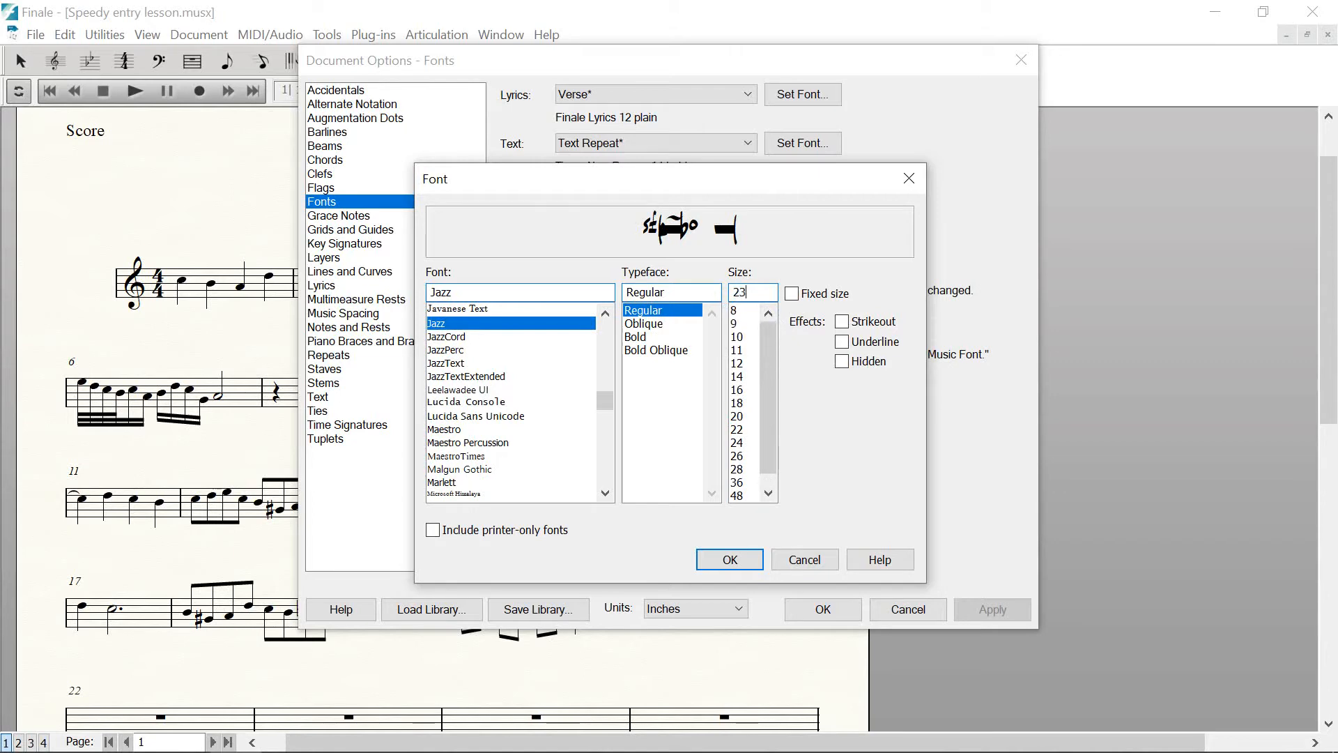
pyautogui.click(753, 556)
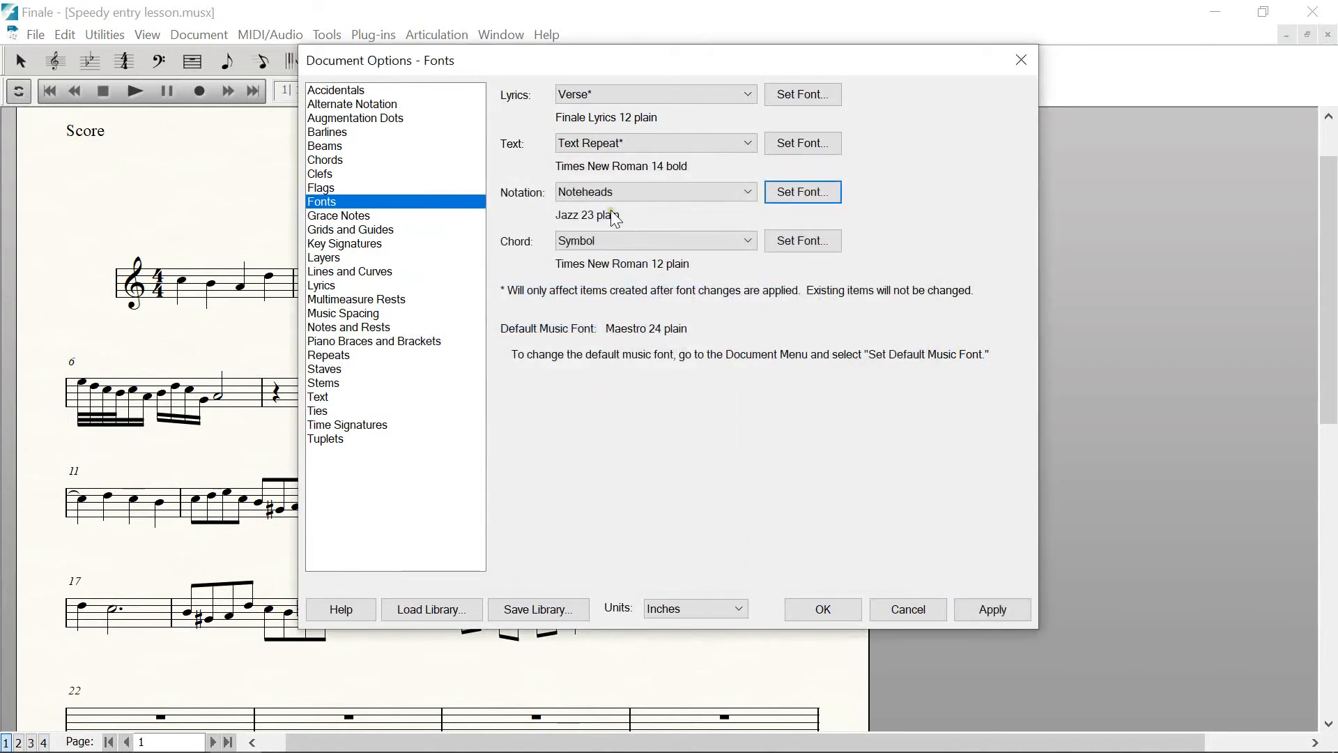
# Set the typeface of the augmentation dot's notation font to Bold
pyautogui.click(746, 192)
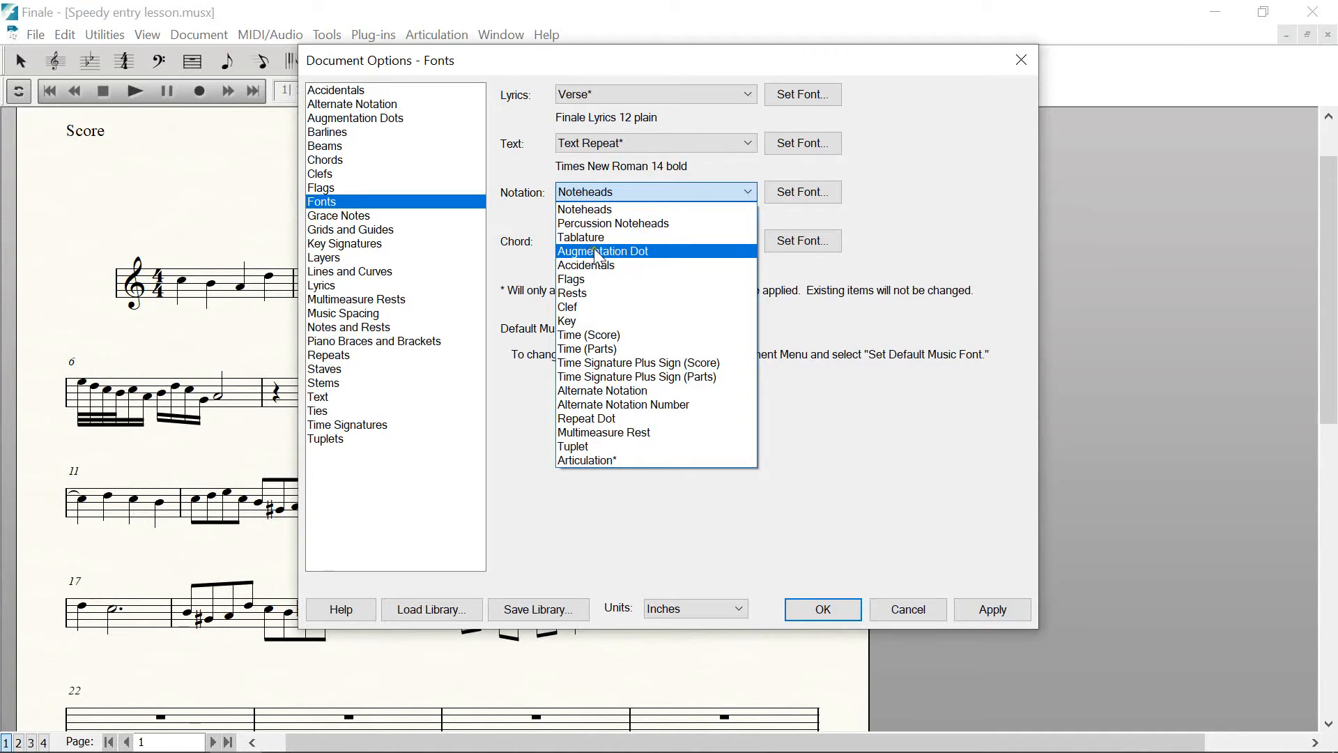
pyautogui.click(623, 255)
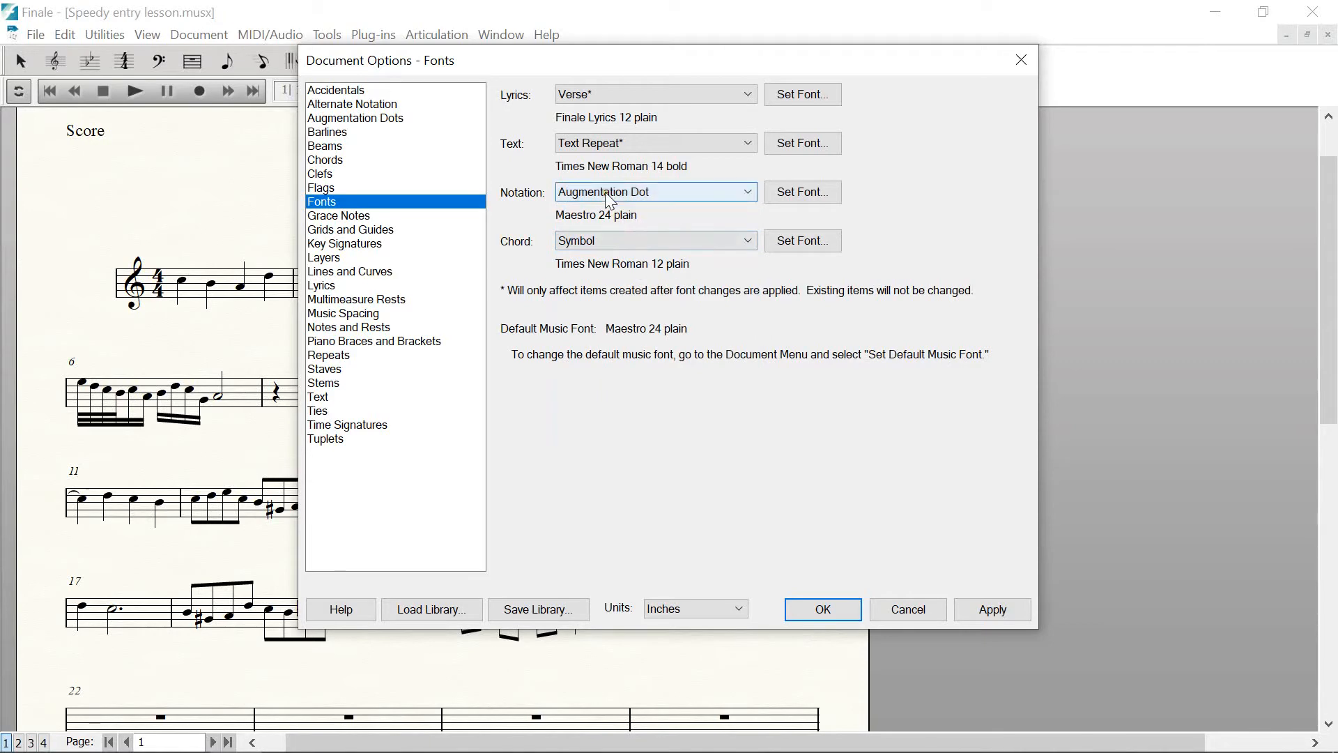
pyautogui.click(802, 193)
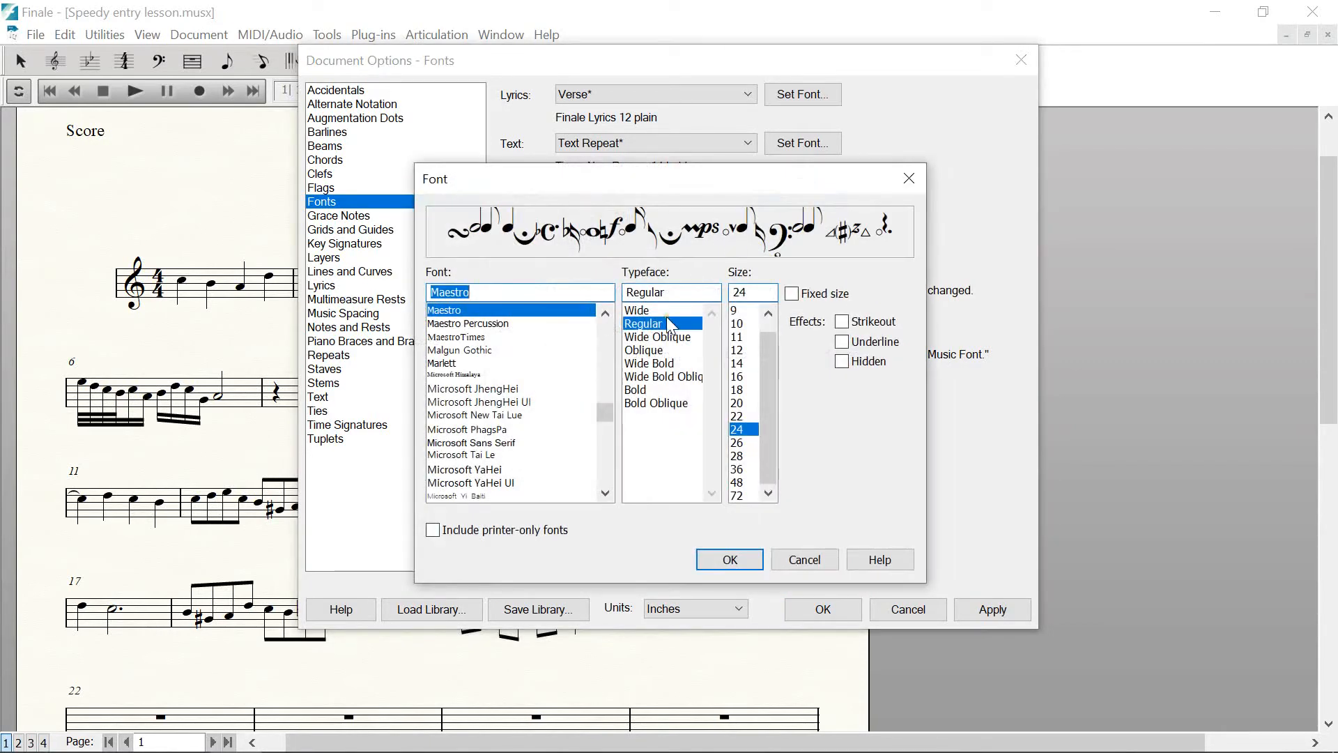
pyautogui.click(636, 392)
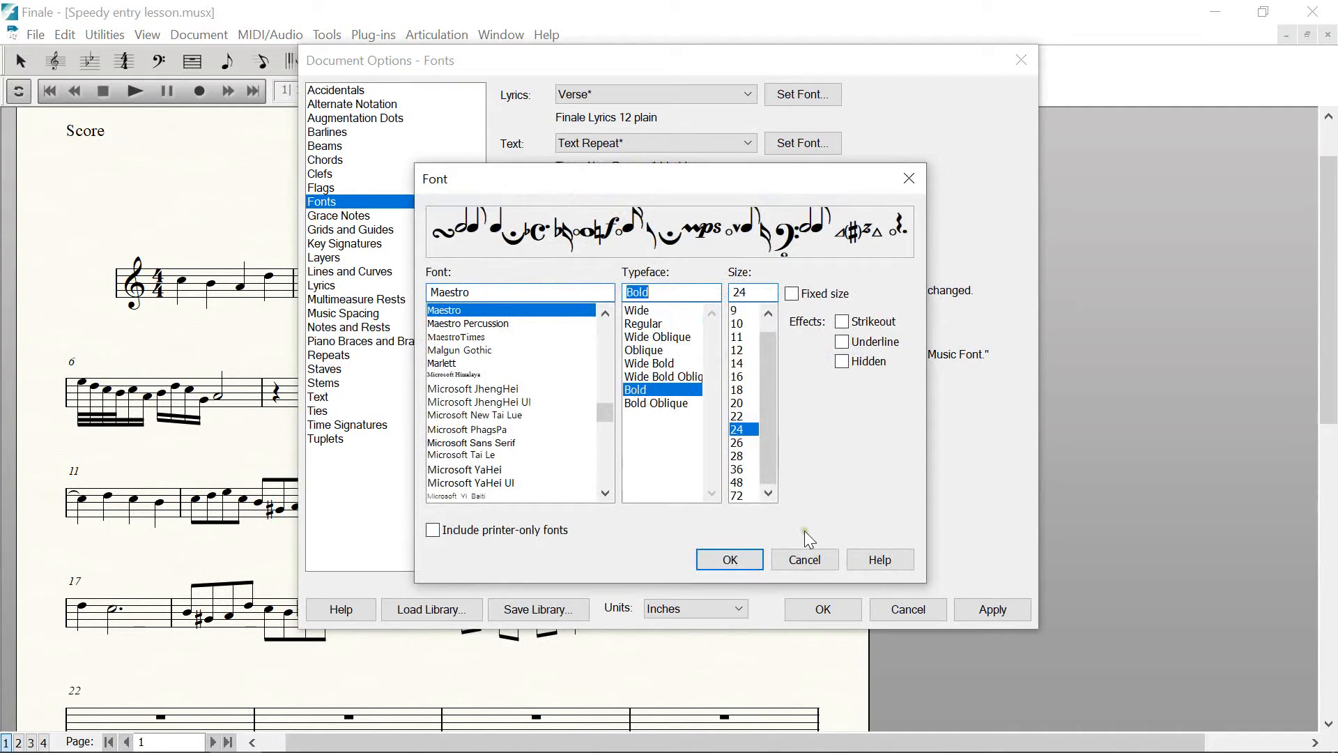
pyautogui.click(729, 559)
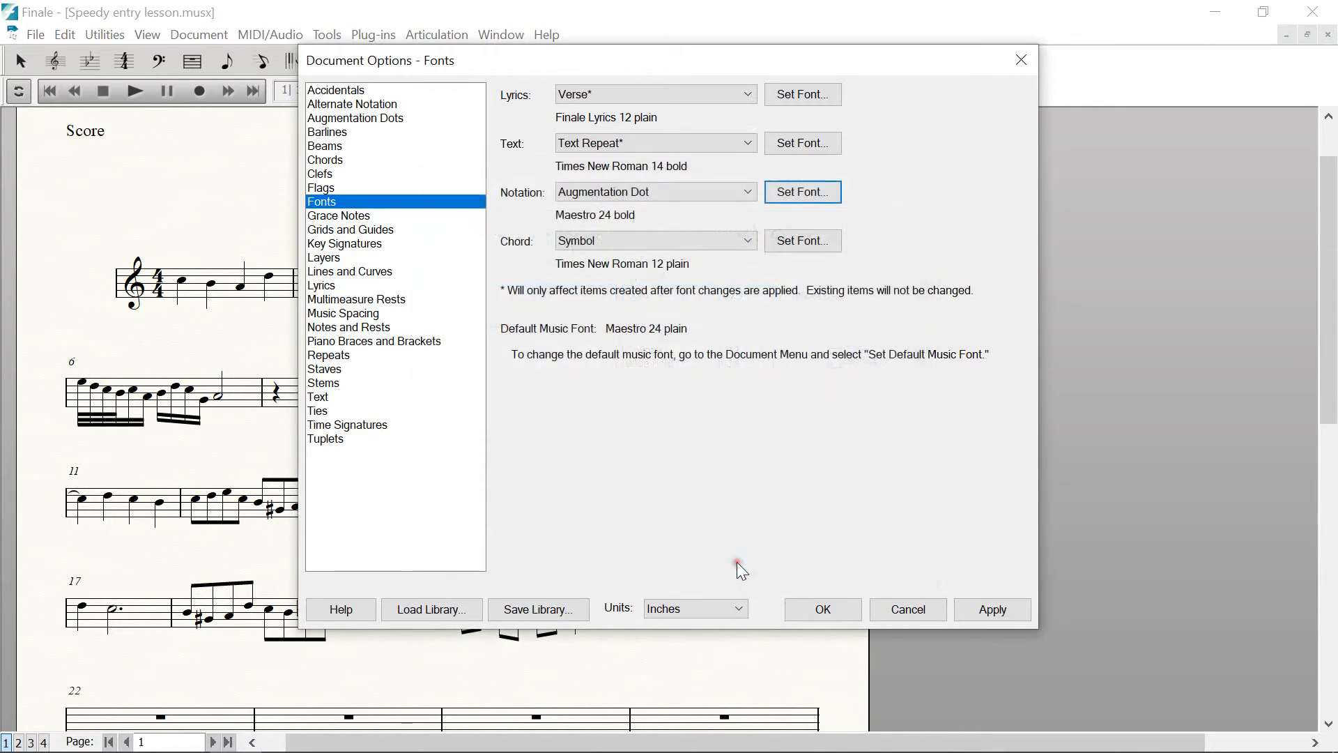
# Set the multimeasure rest's notation font to Arial, Bold, size 16 and apply the font options
pyautogui.click(725, 192)
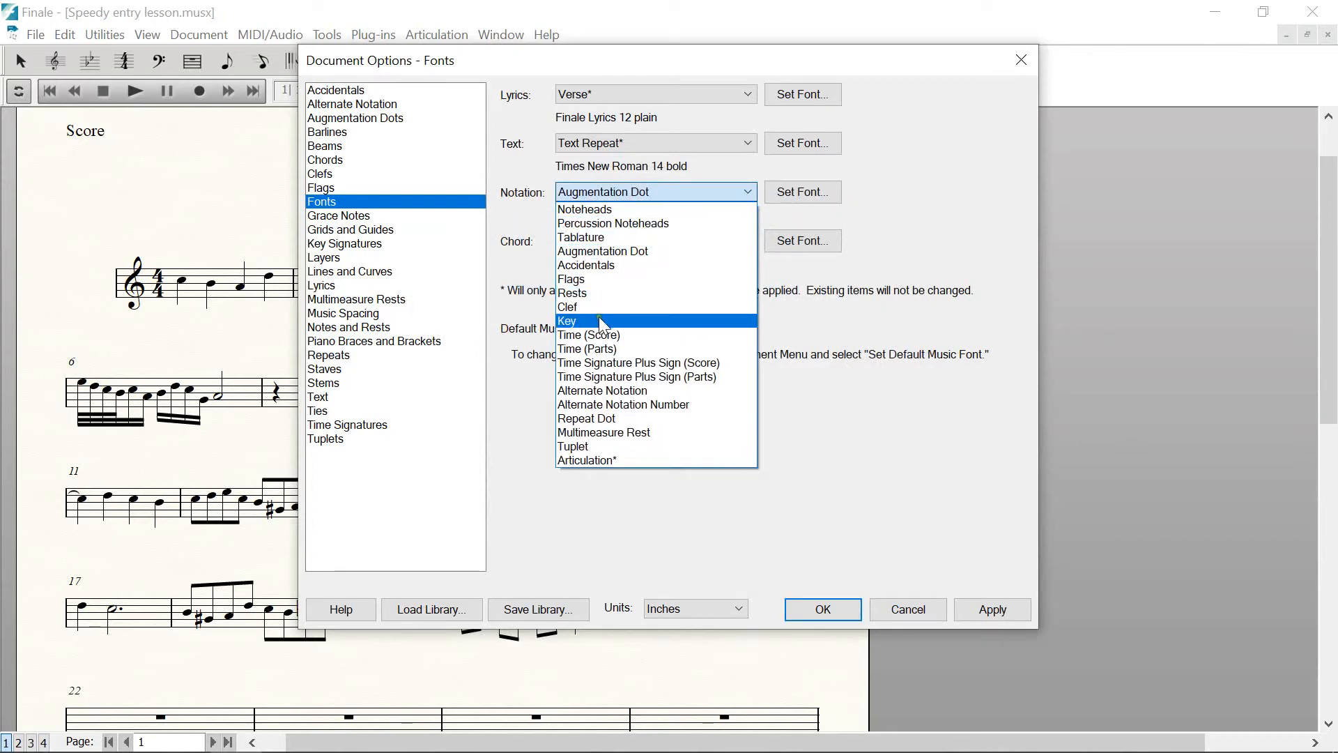
pyautogui.click(573, 321)
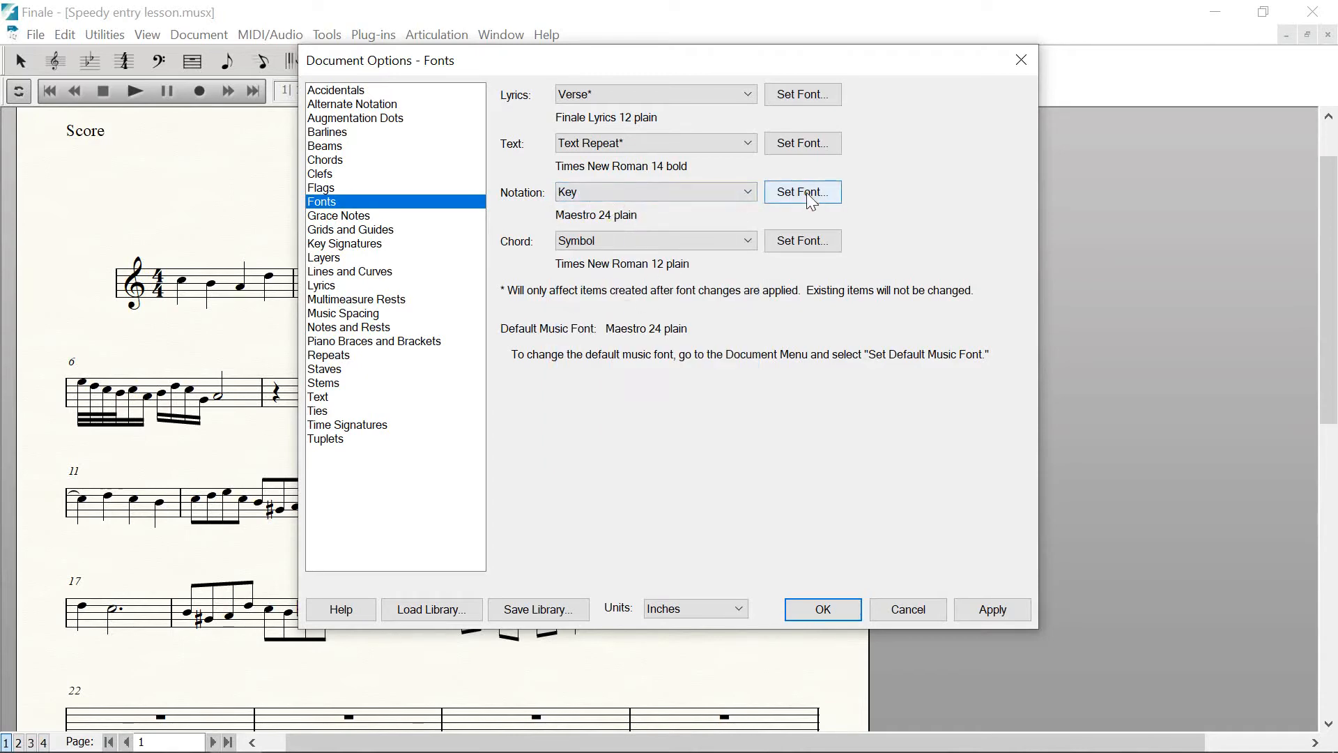
pyautogui.click(725, 191)
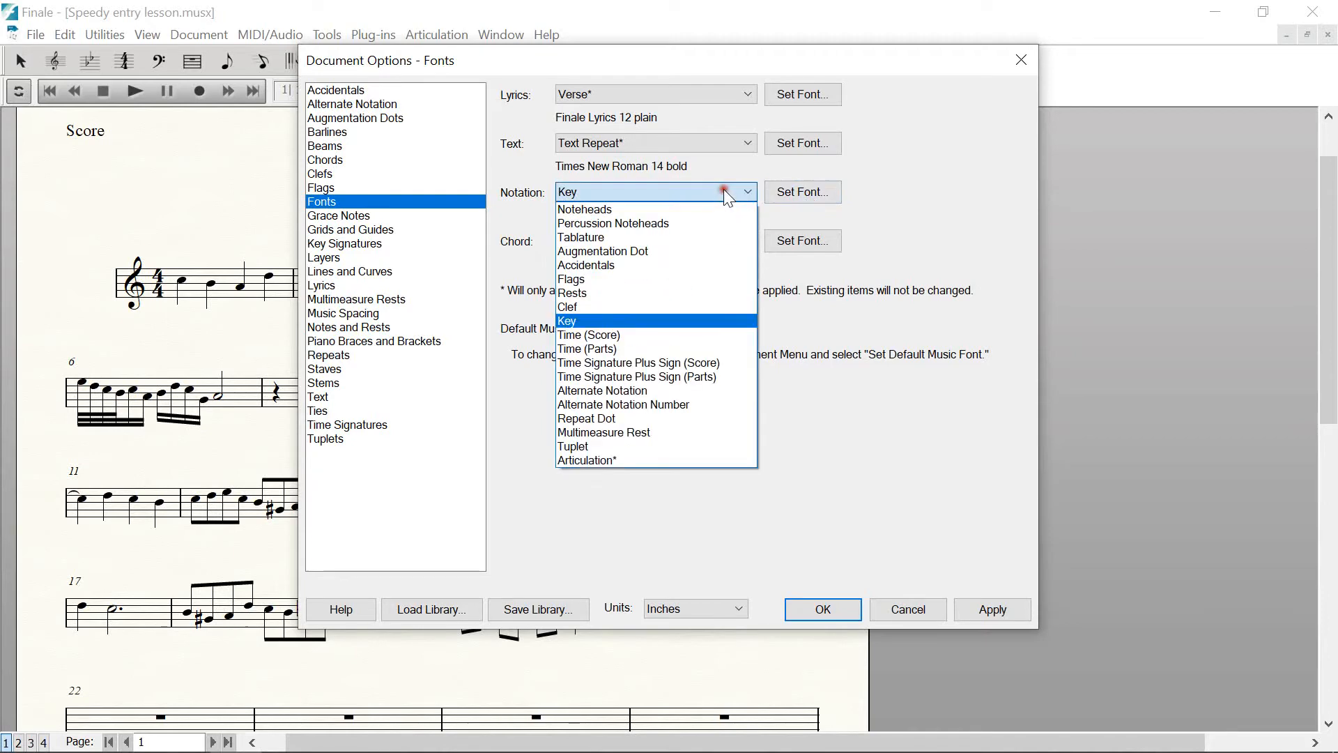
pyautogui.click(637, 433)
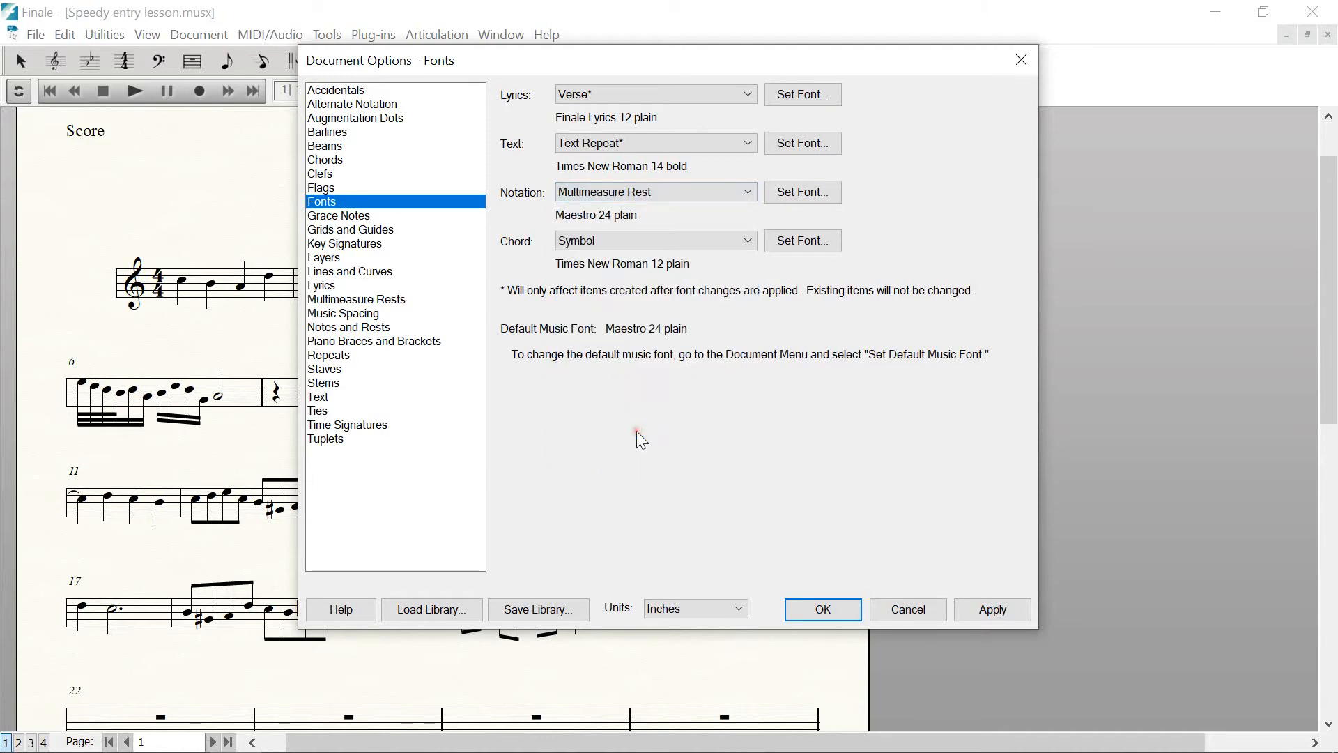
pyautogui.click(795, 190)
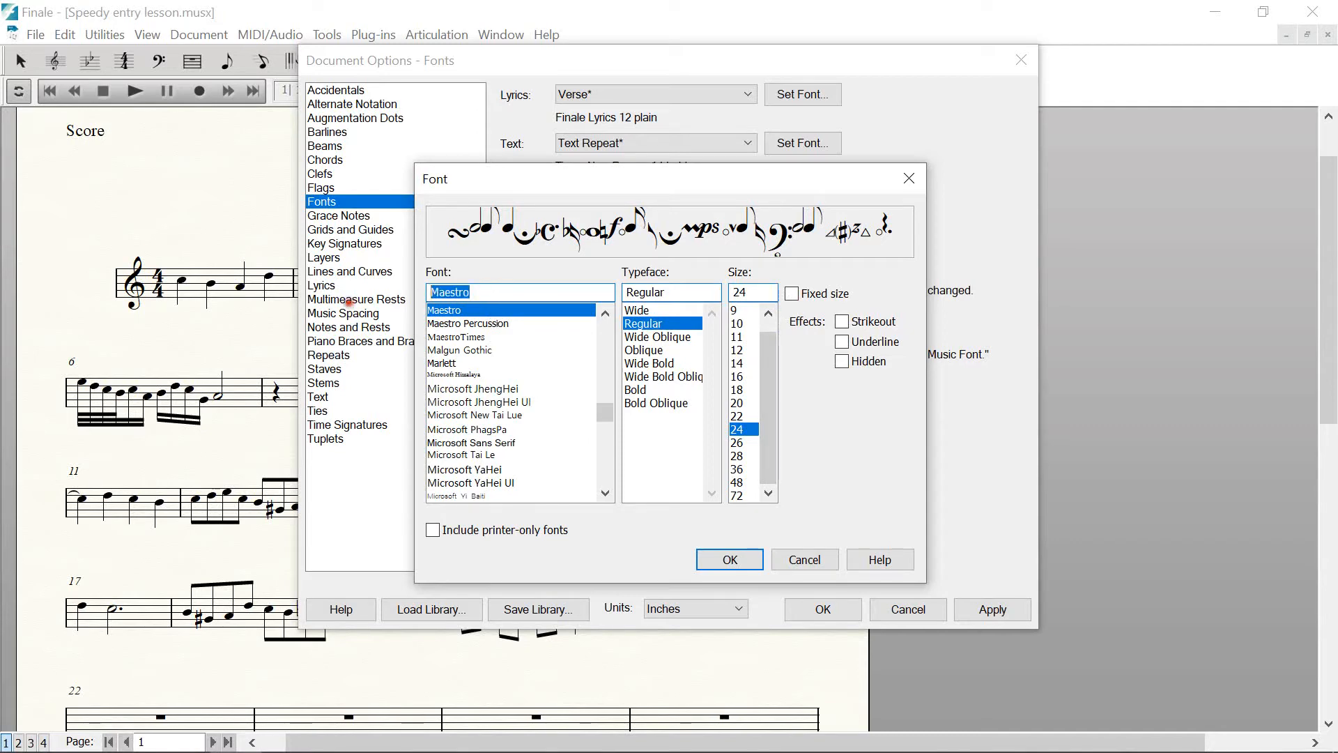
pyautogui.write('a')
pyautogui.click(434, 311)
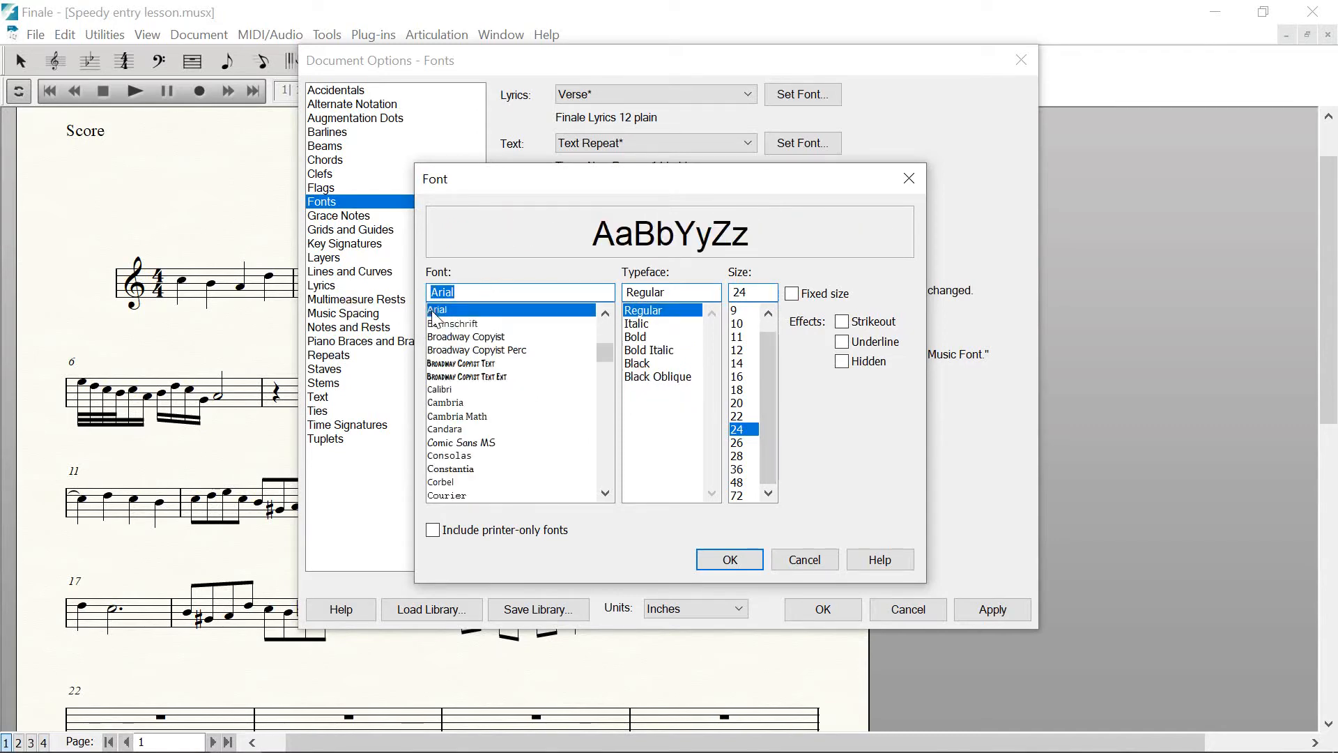
pyautogui.click(635, 337)
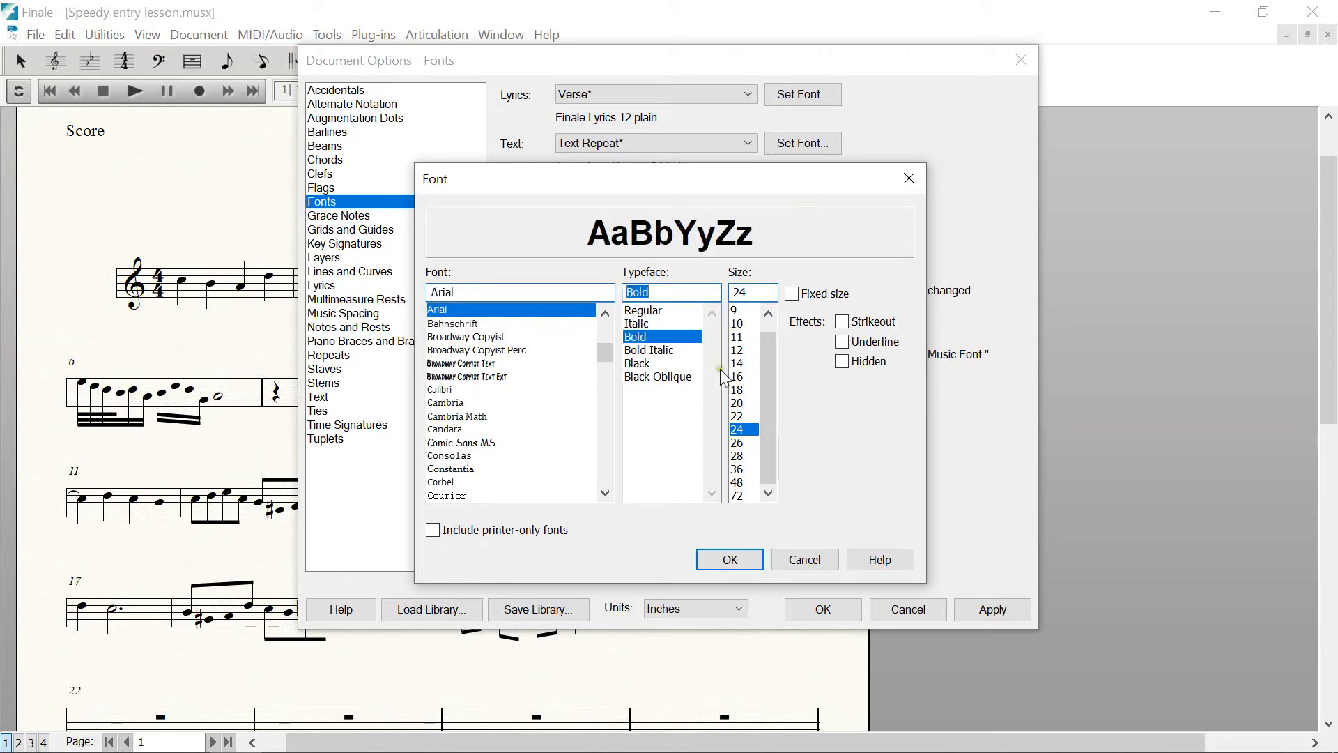
pyautogui.click(738, 377)
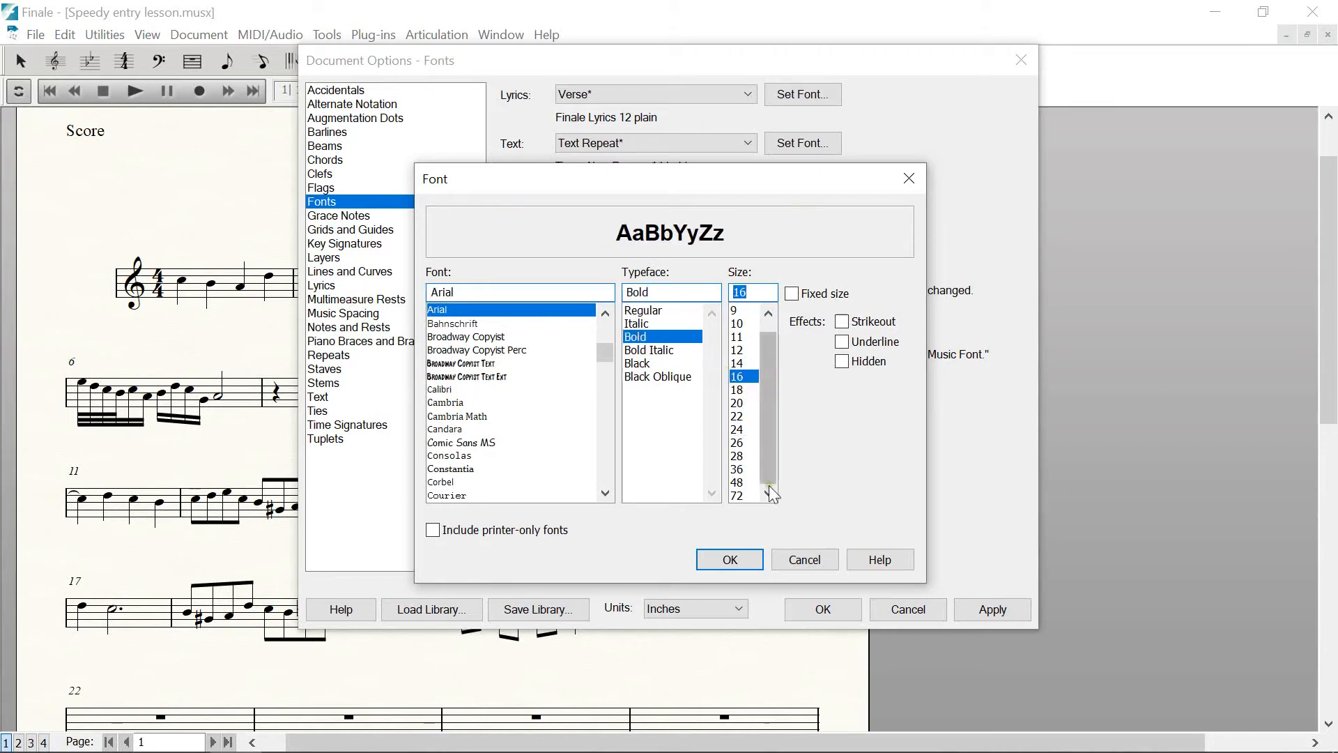
pyautogui.click(732, 559)
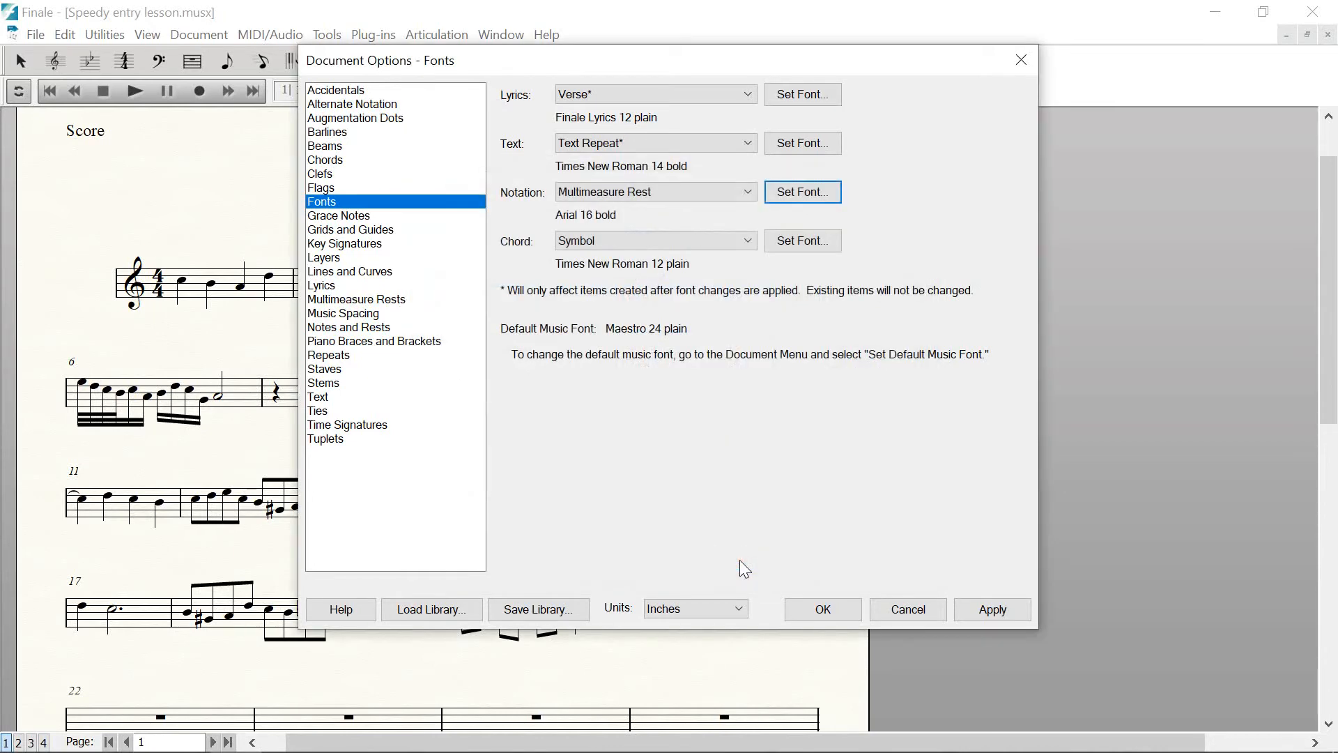
pyautogui.click(1002, 605)
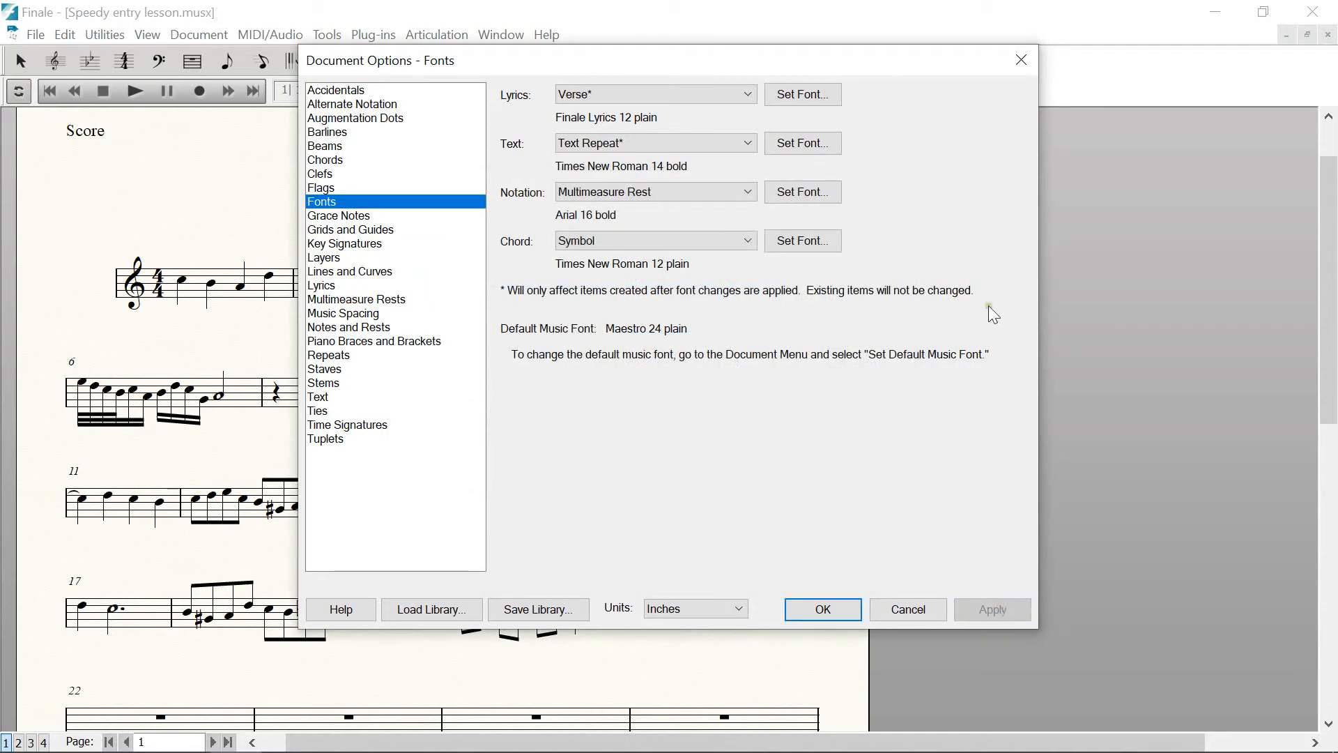
# Move the document options aside to view the score, and close them
pyautogui.moveTo(818, 67); pyautogui.dragTo(1337, 123)
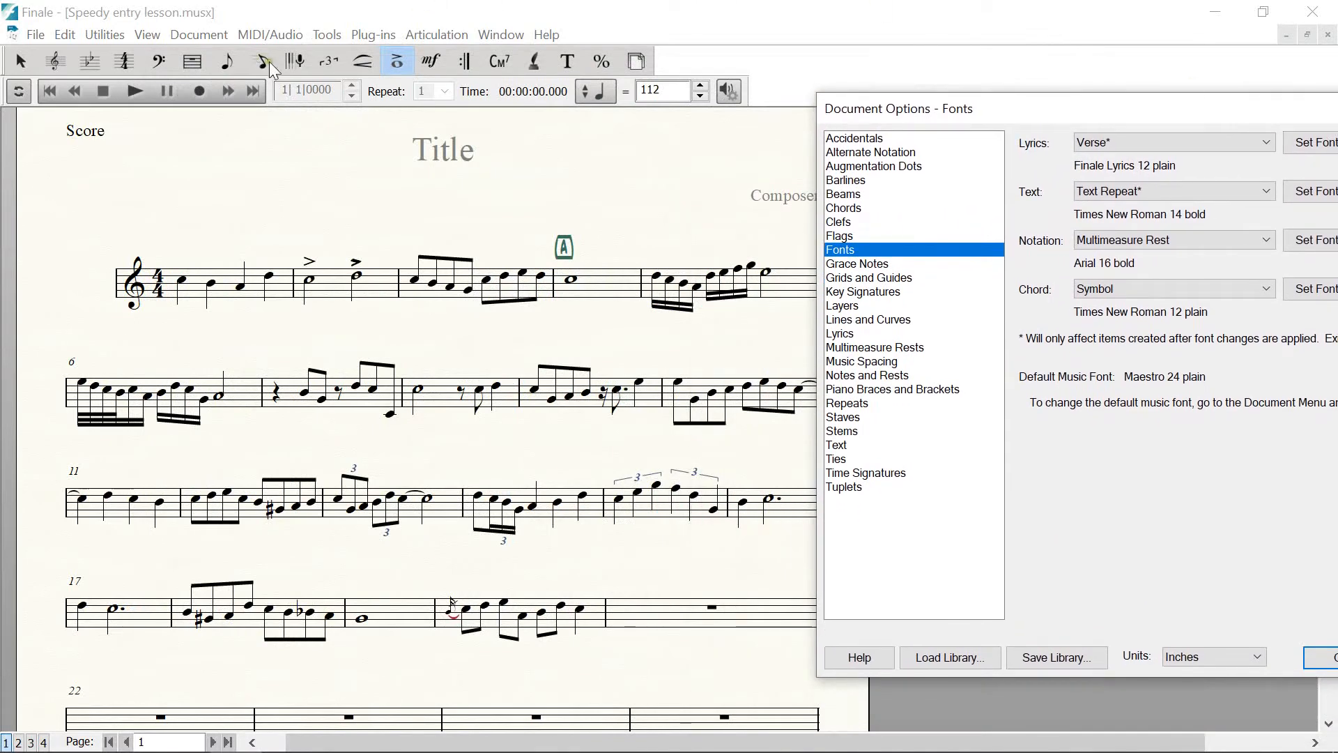
pyautogui.click(21, 66)
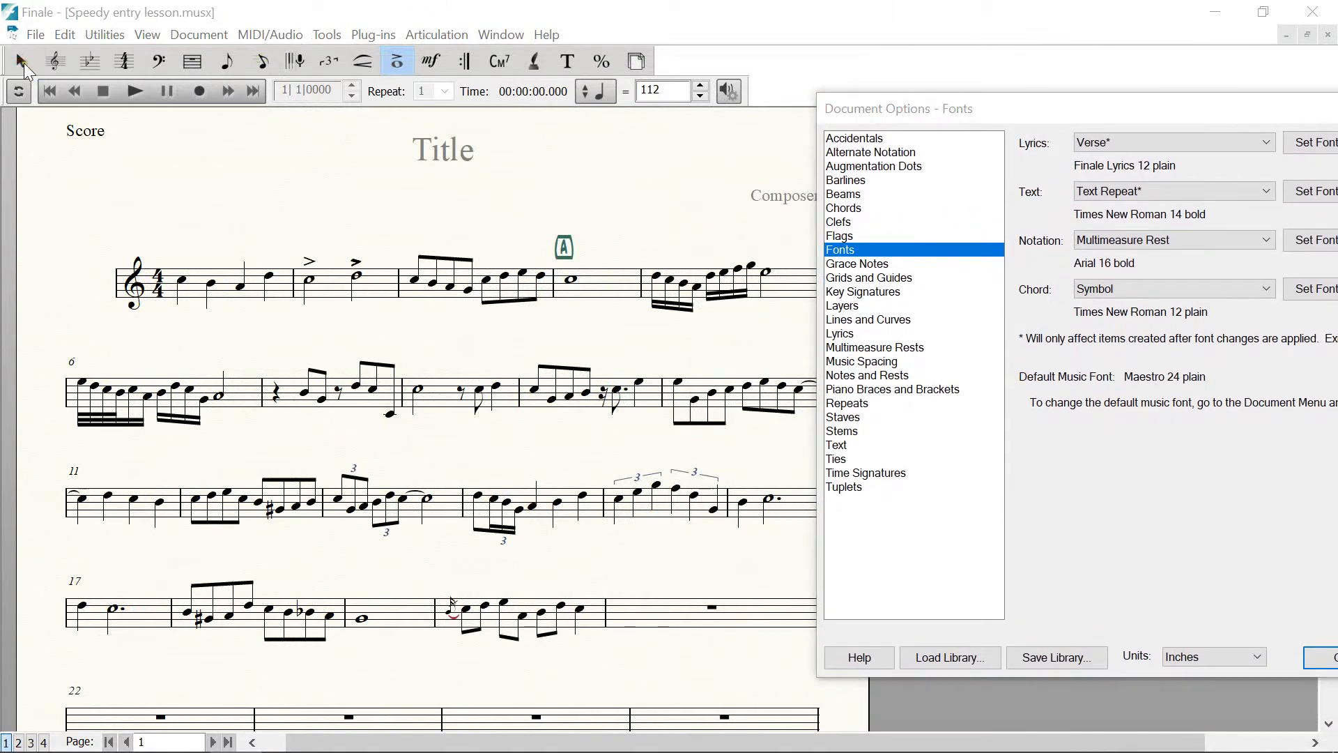
pyautogui.moveTo(1230, 115); pyautogui.dragTo(765, 89)
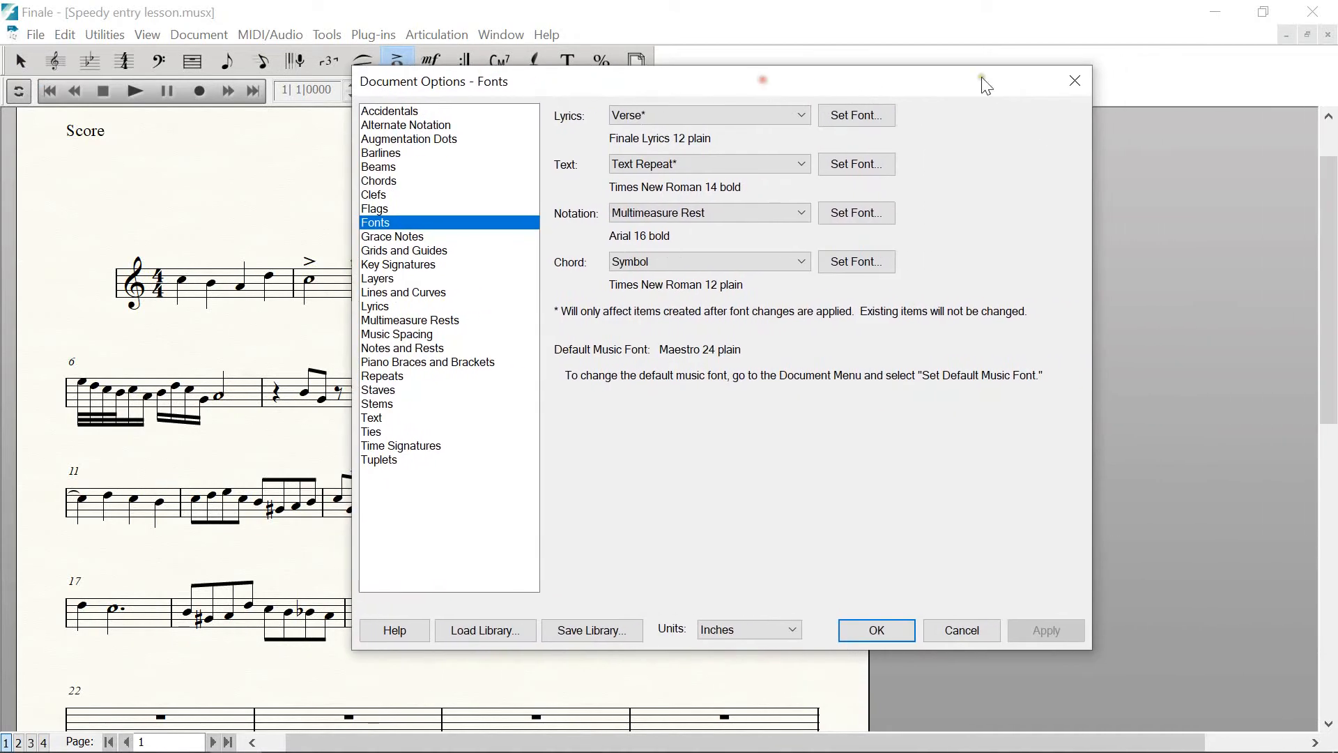
pyautogui.click(1082, 83)
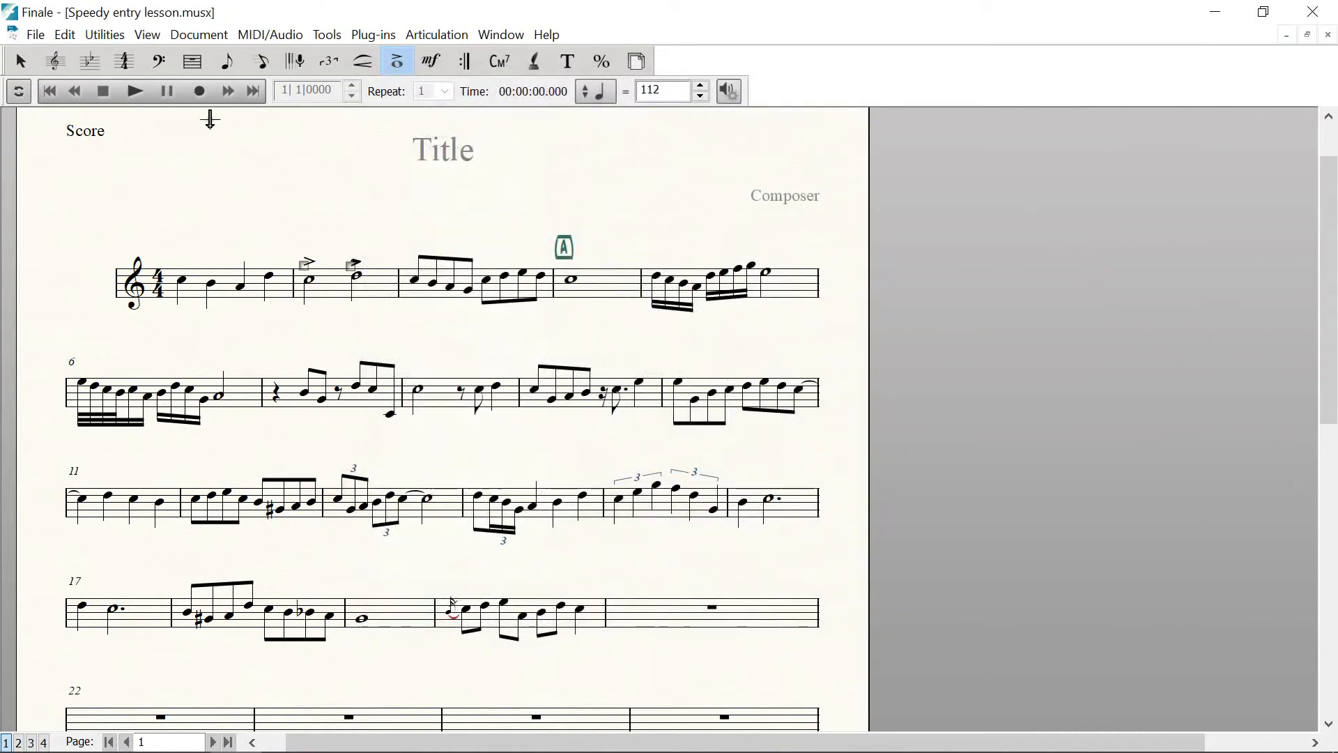
# Select the empty measures 21 to 24, create a multimeasure rest from them and clear the selection
pyautogui.click(21, 62)
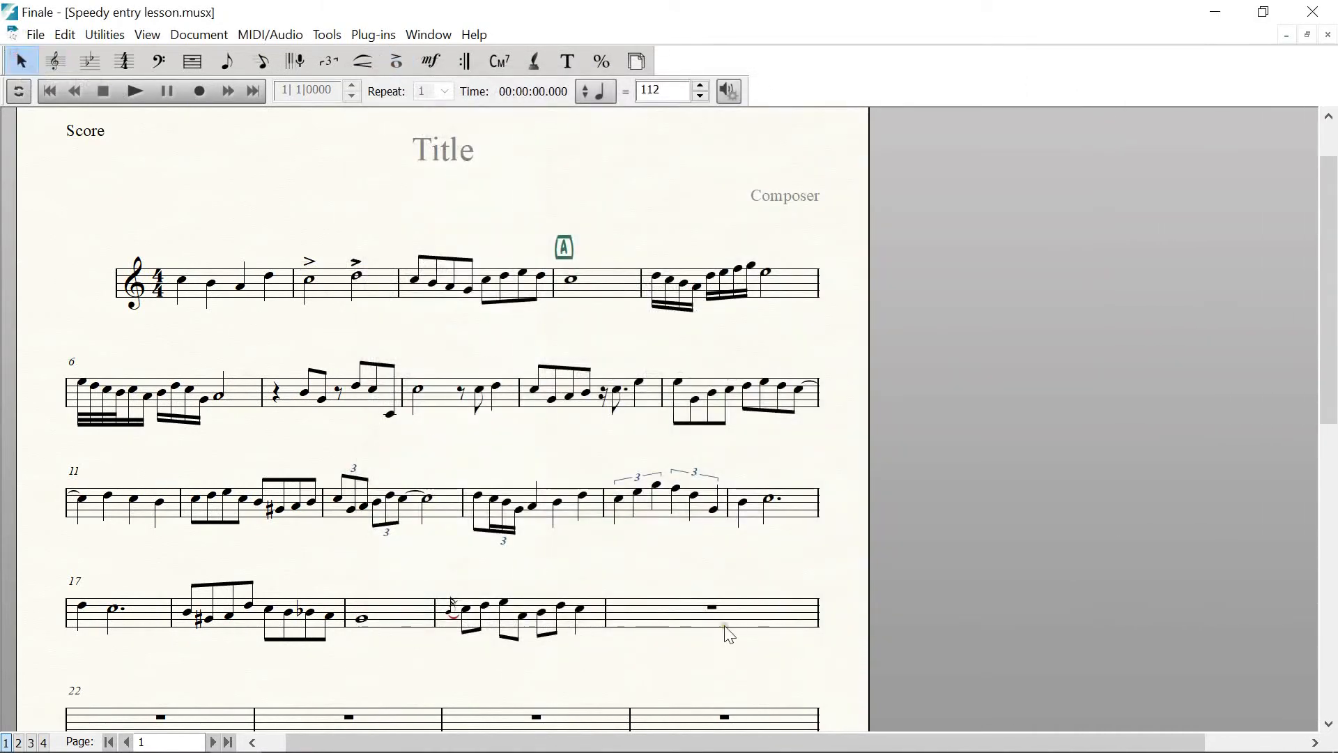
pyautogui.click(665, 606)
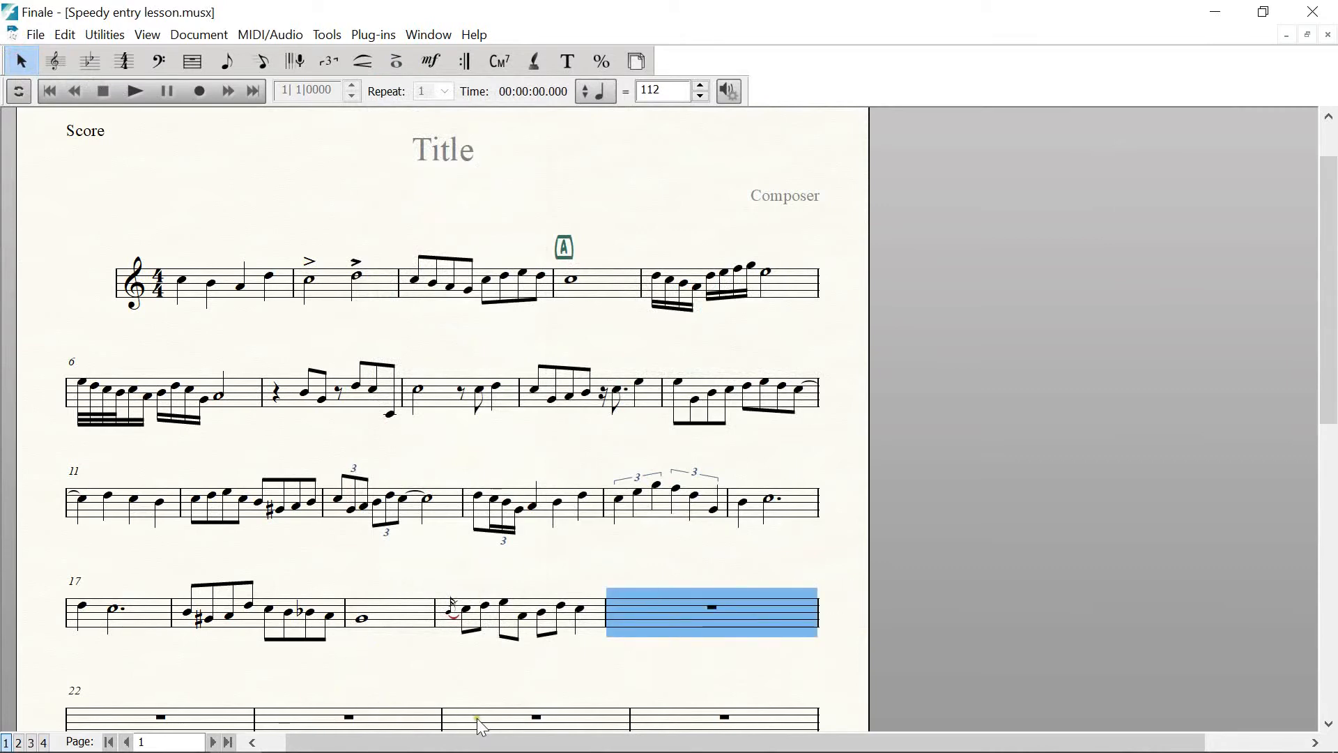
pyautogui.keyDown('shift'); pyautogui.click(502, 721); pyautogui.keyUp('shift')
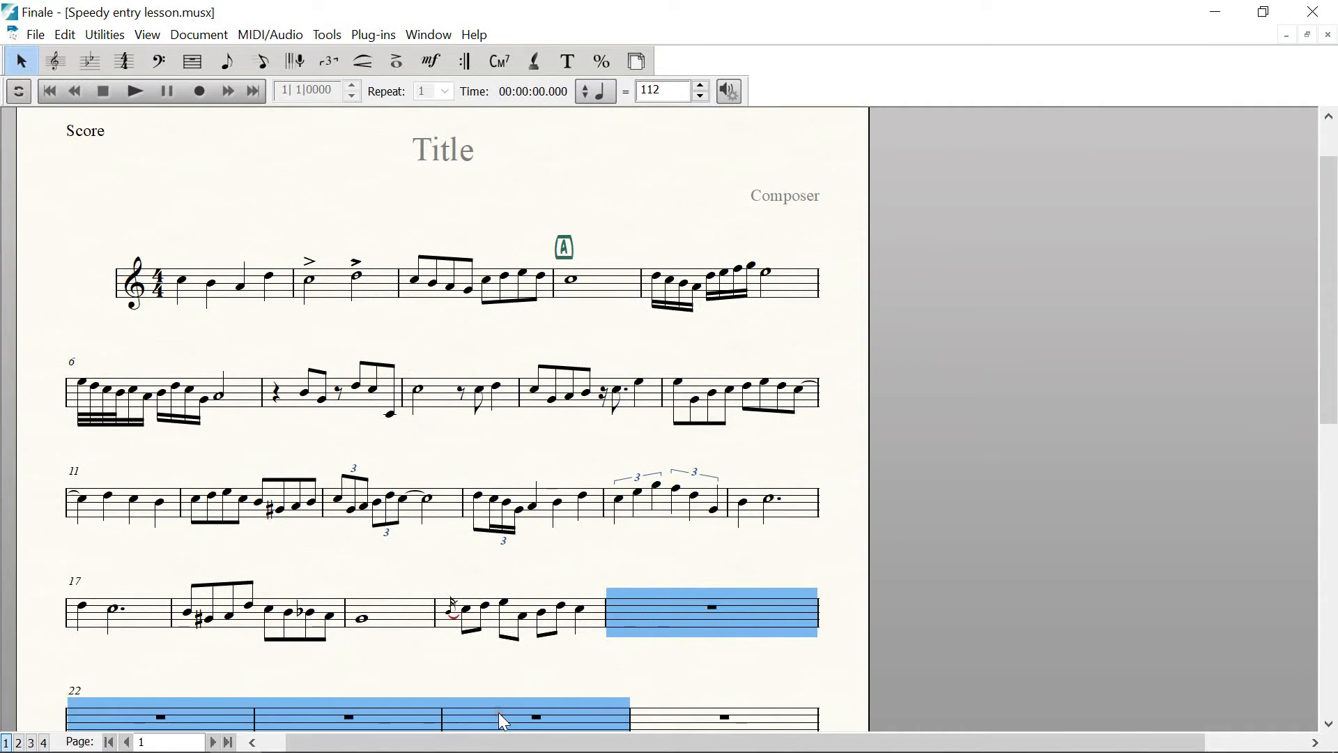
pyautogui.click(65, 35)
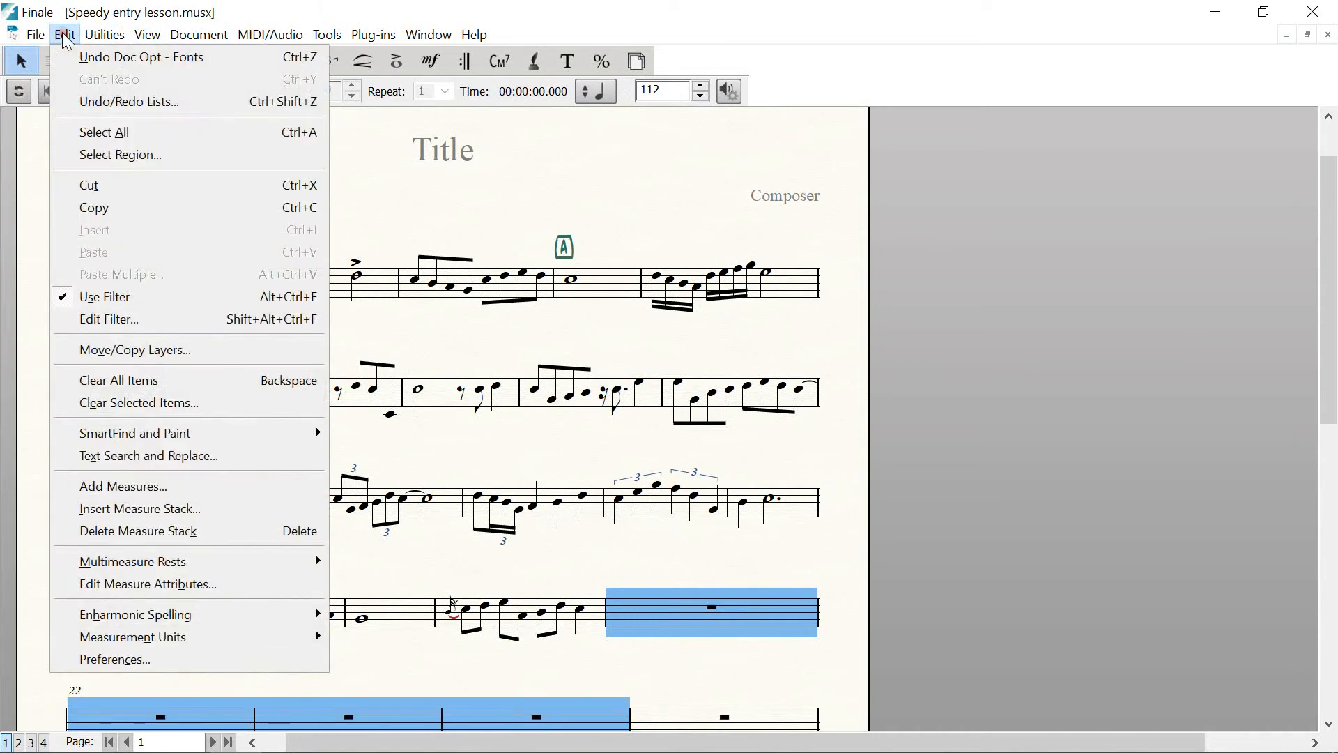
pyautogui.moveTo(273, 557)
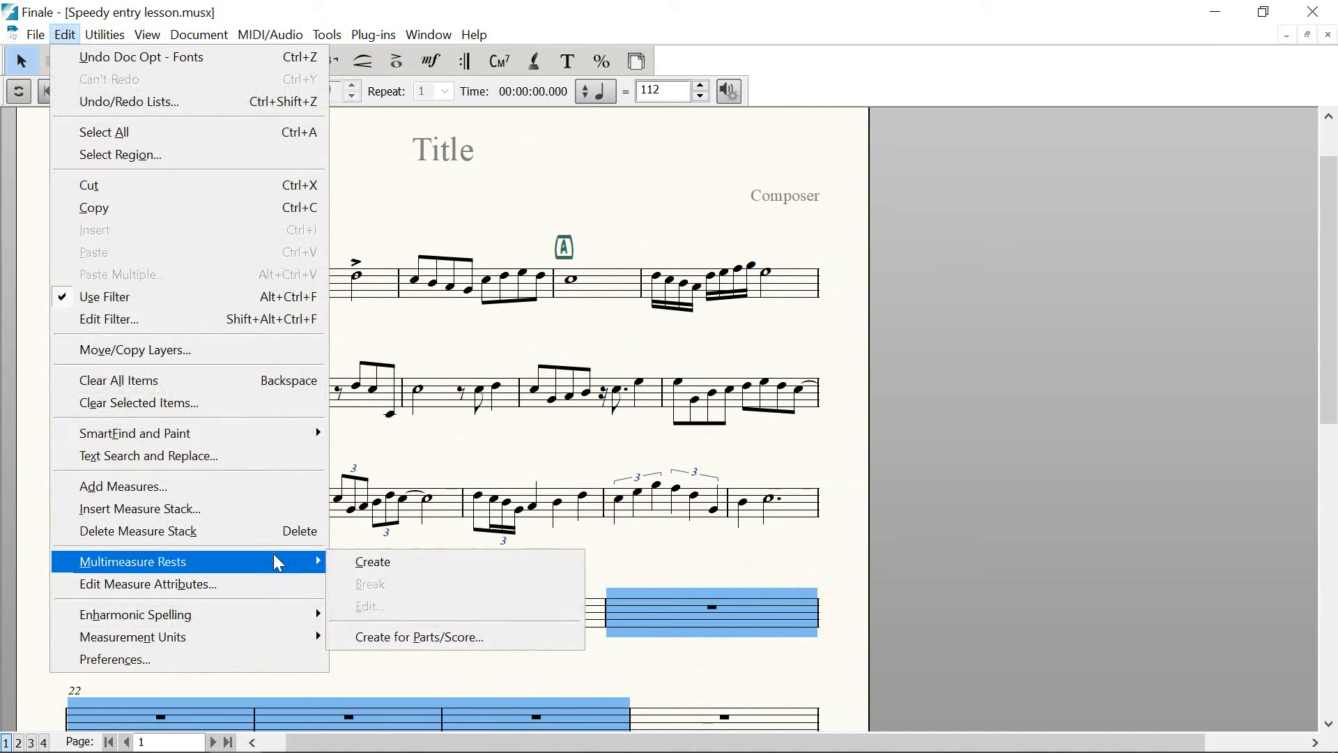
pyautogui.click(388, 562)
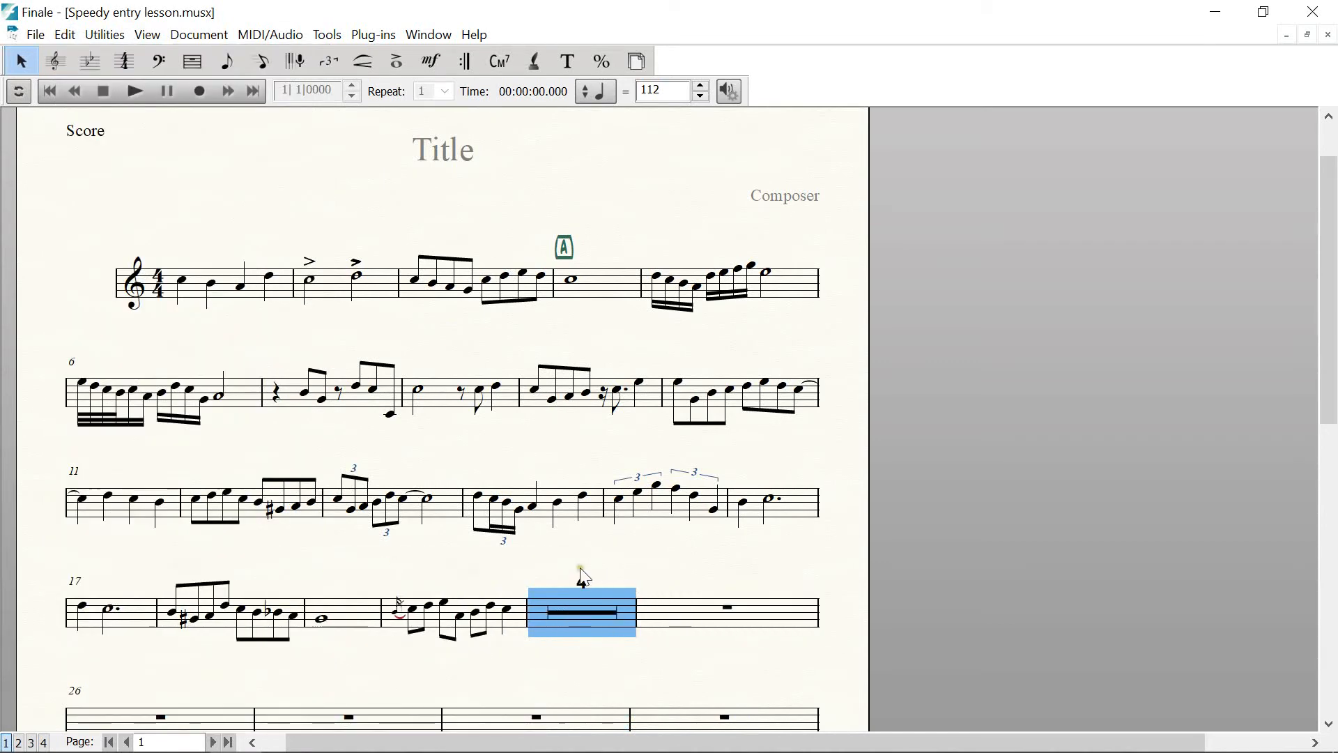
pyautogui.click(647, 578)
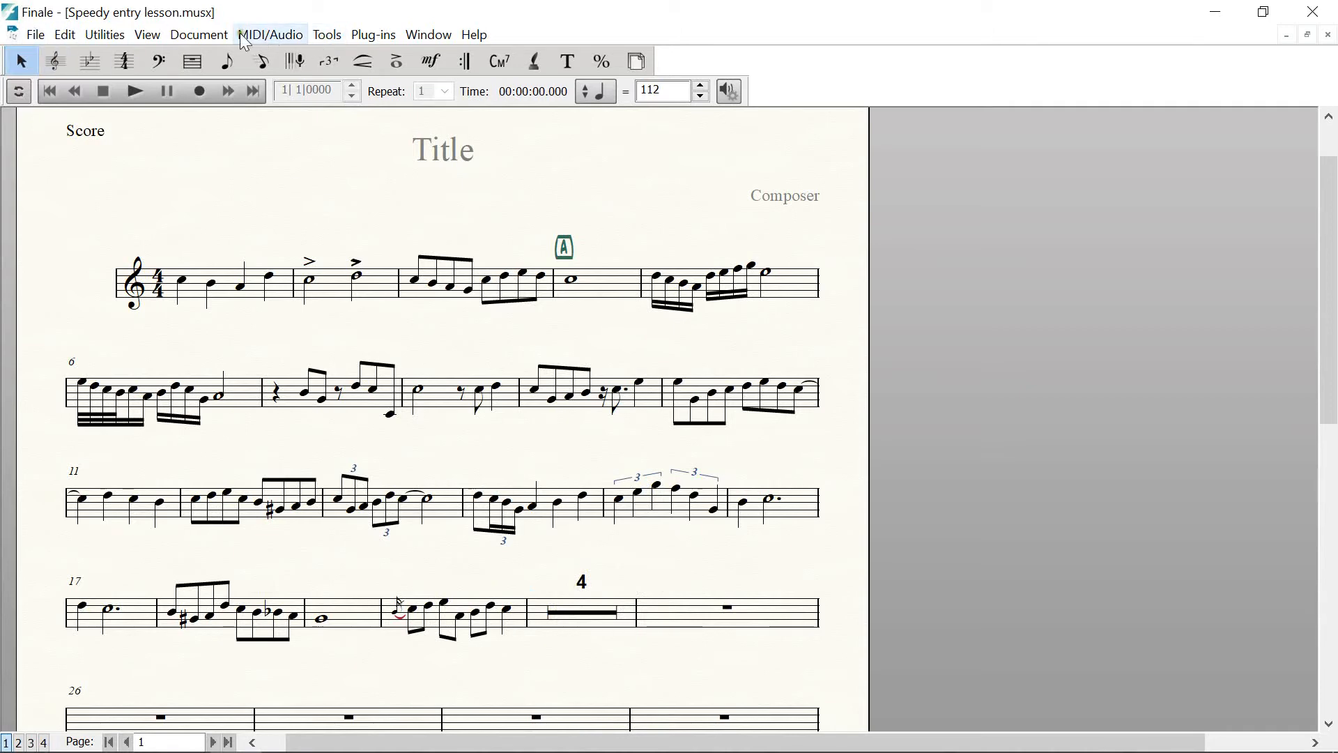
# Open the document options at the font settings
pyautogui.click(187, 38)
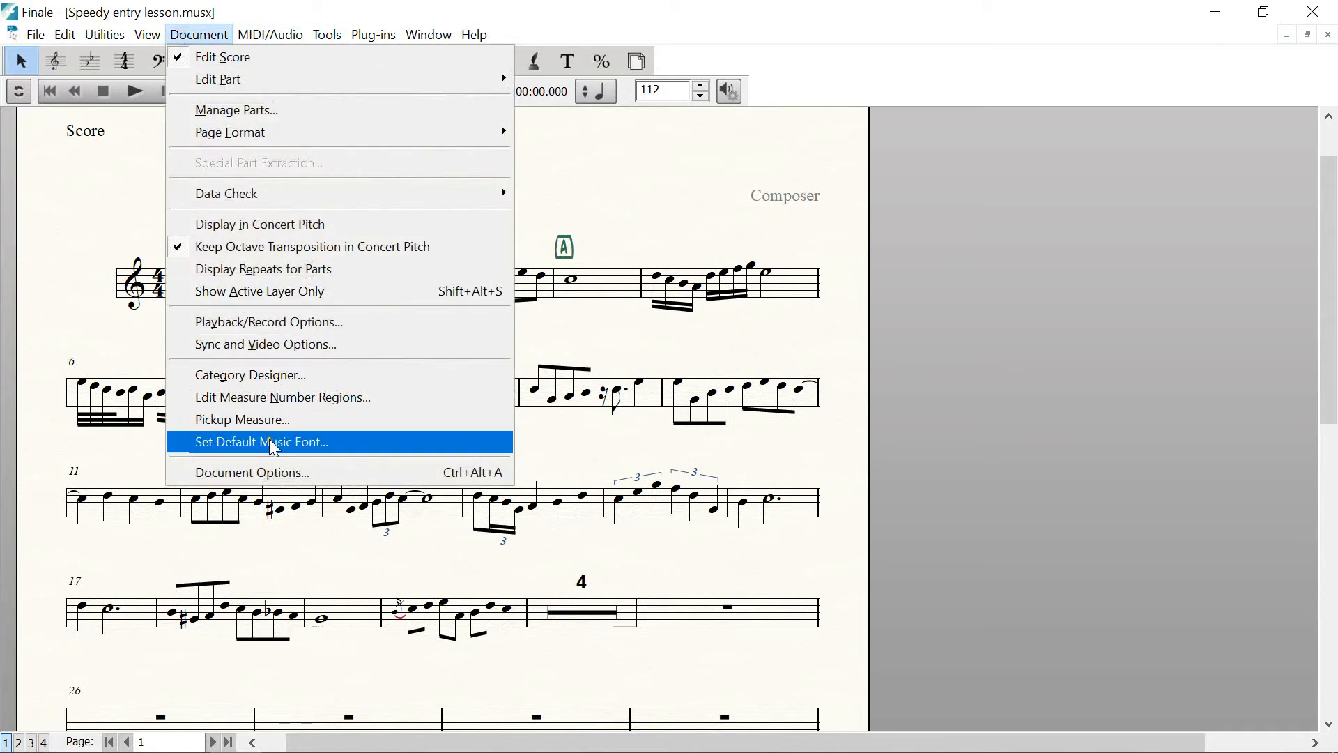
pyautogui.click(271, 474)
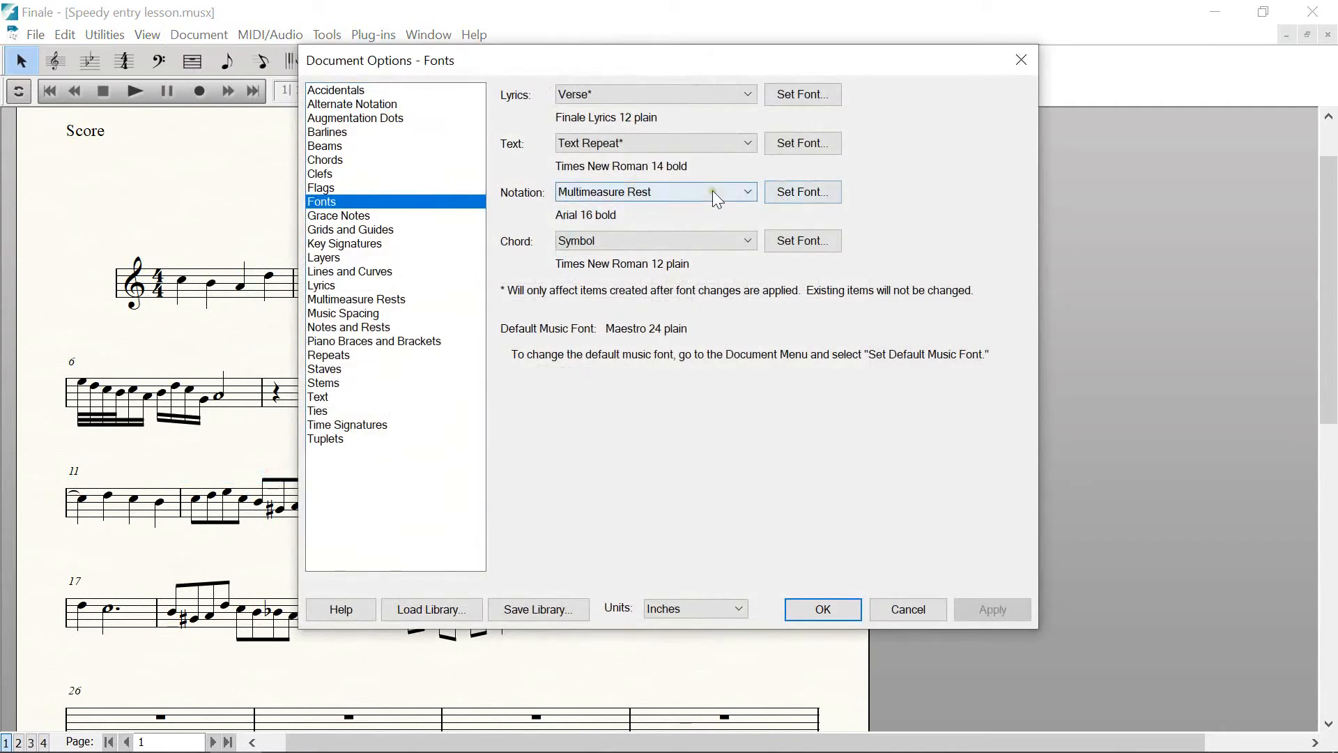
# Try JazzText as the multimeasure rest's notation font, discard the change and look through the notation elements
pyautogui.click(785, 190)
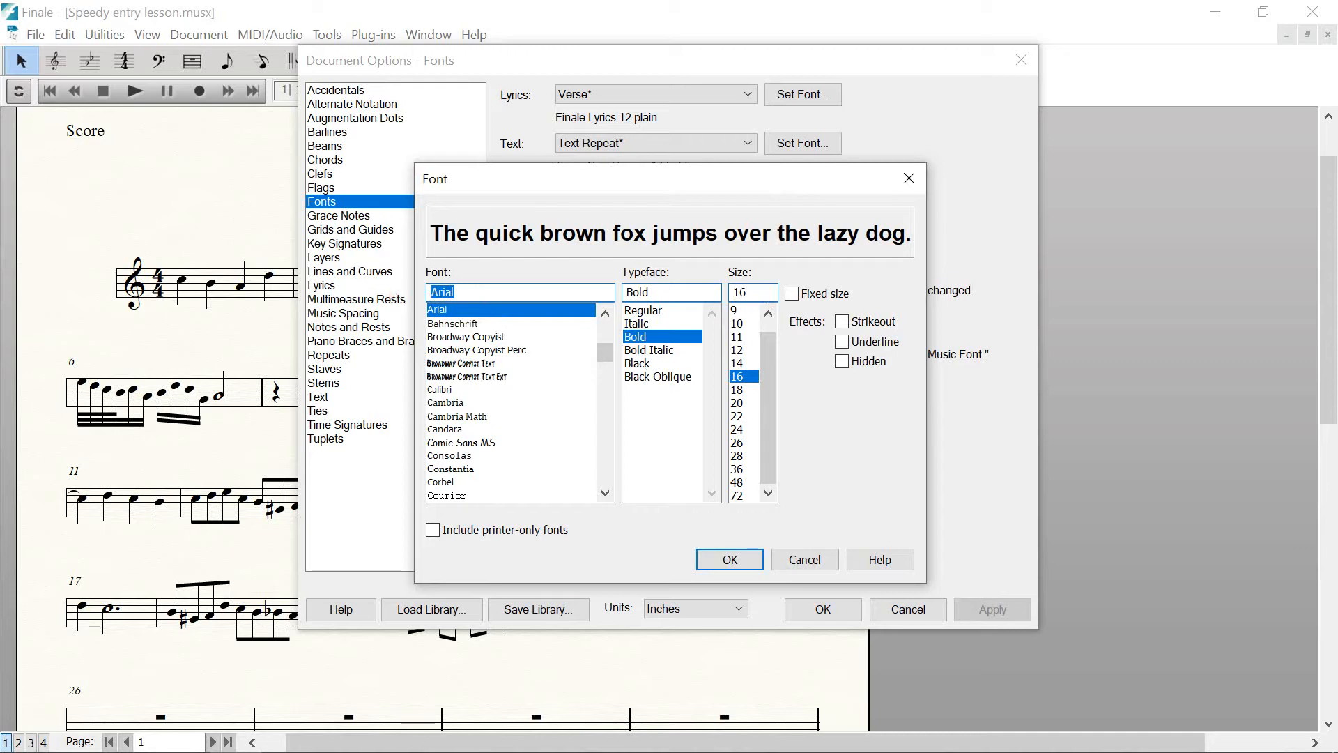
pyautogui.write('j')
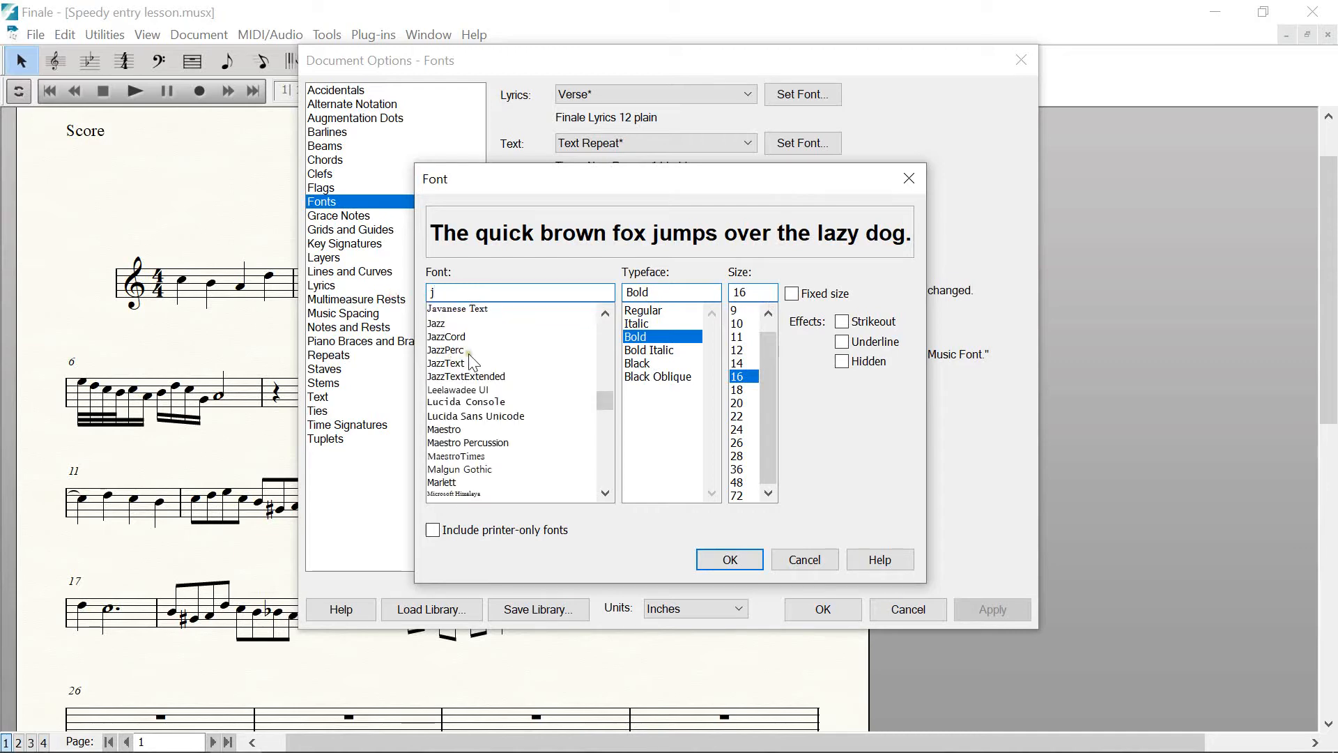
pyautogui.click(453, 363)
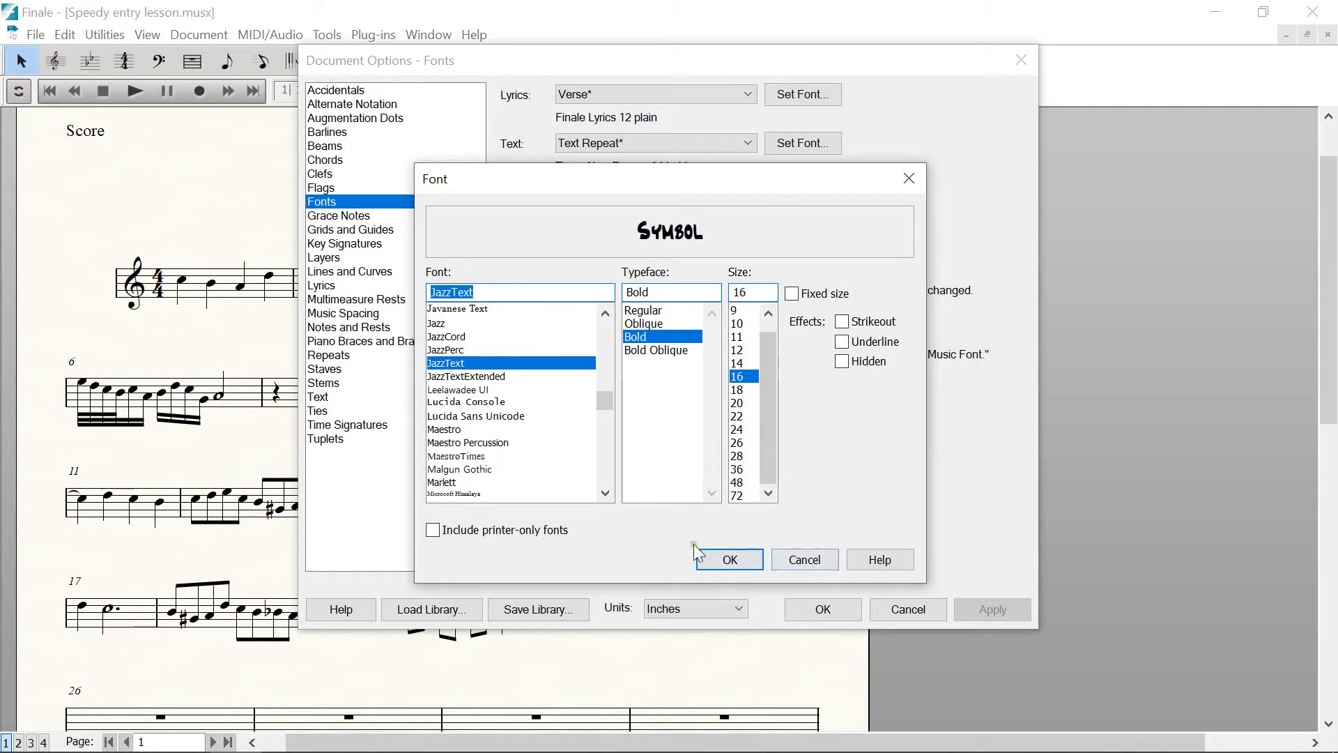
pyautogui.moveTo(762, 179); pyautogui.dragTo(1072, 160)
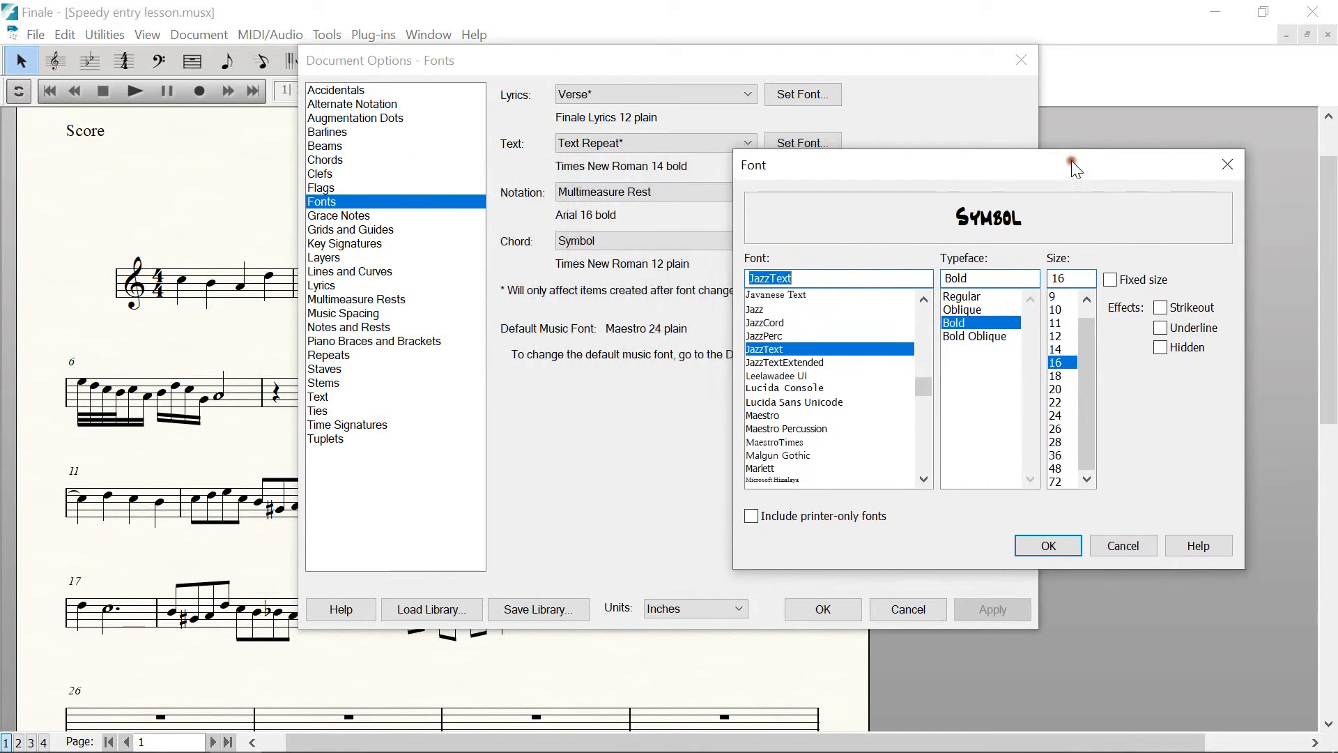
pyautogui.click(1235, 166)
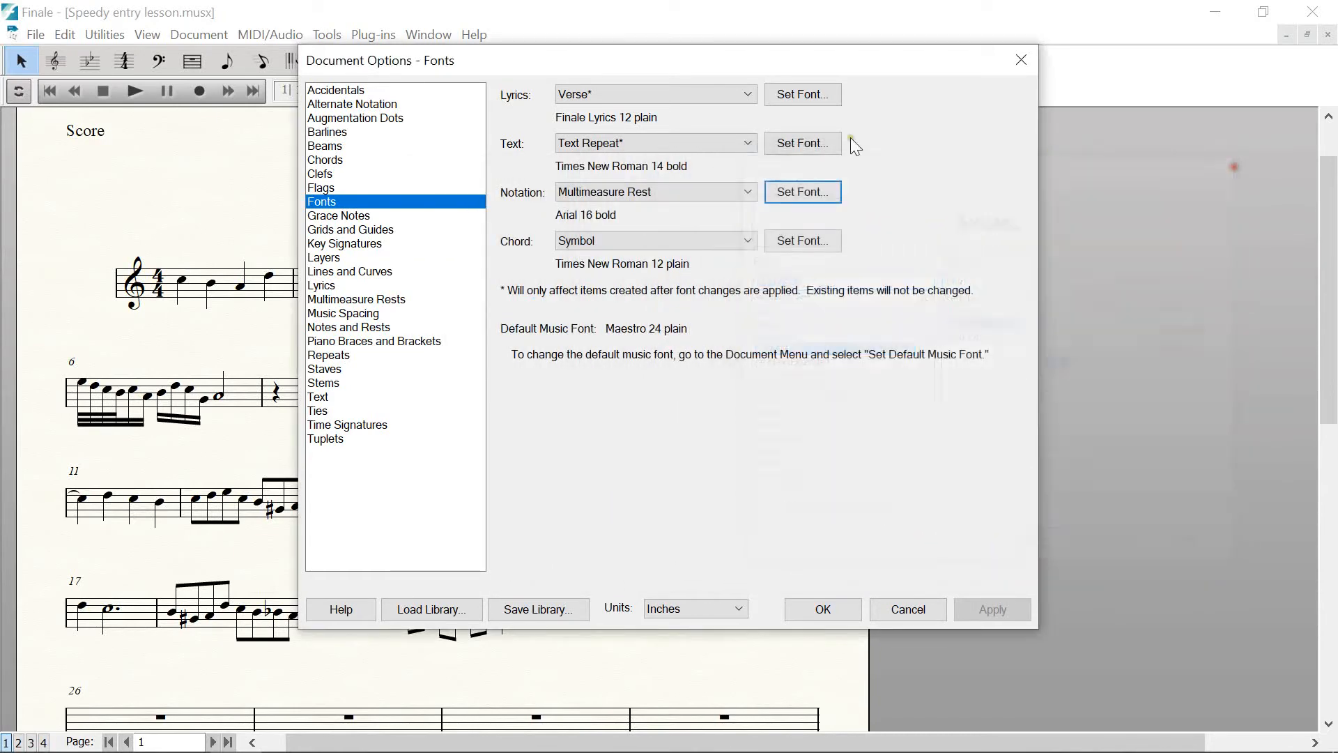
pyautogui.click(708, 194)
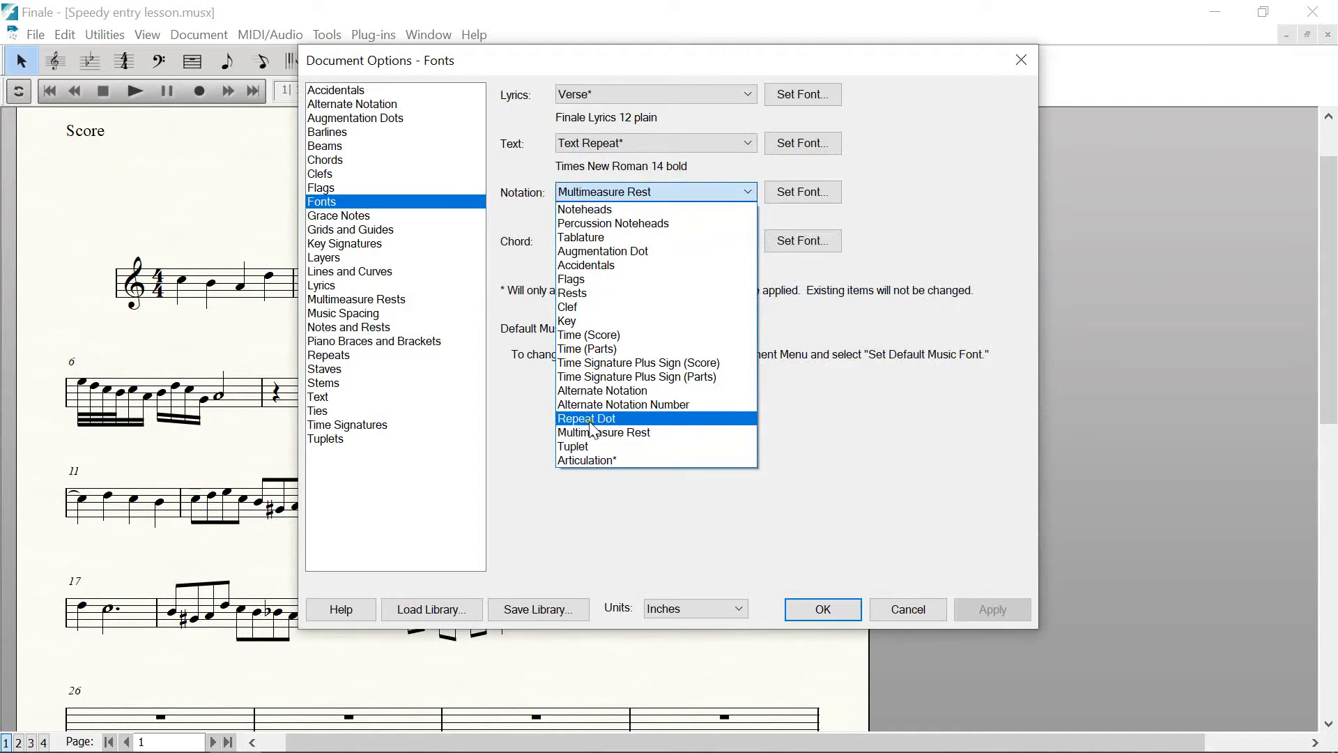
# Set the grace note size to 75 percent in the grace note options and apply it
pyautogui.click(344, 215)
pyautogui.click(347, 216)
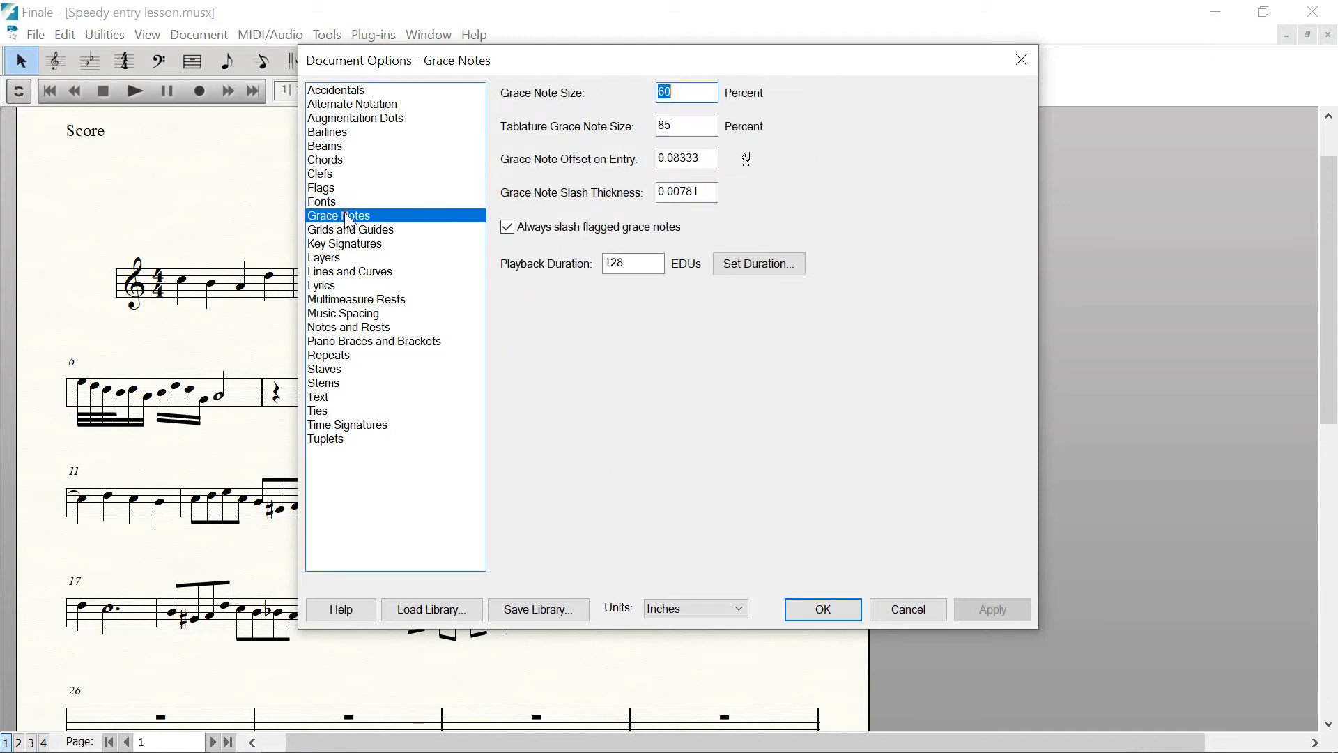
pyautogui.click(683, 90)
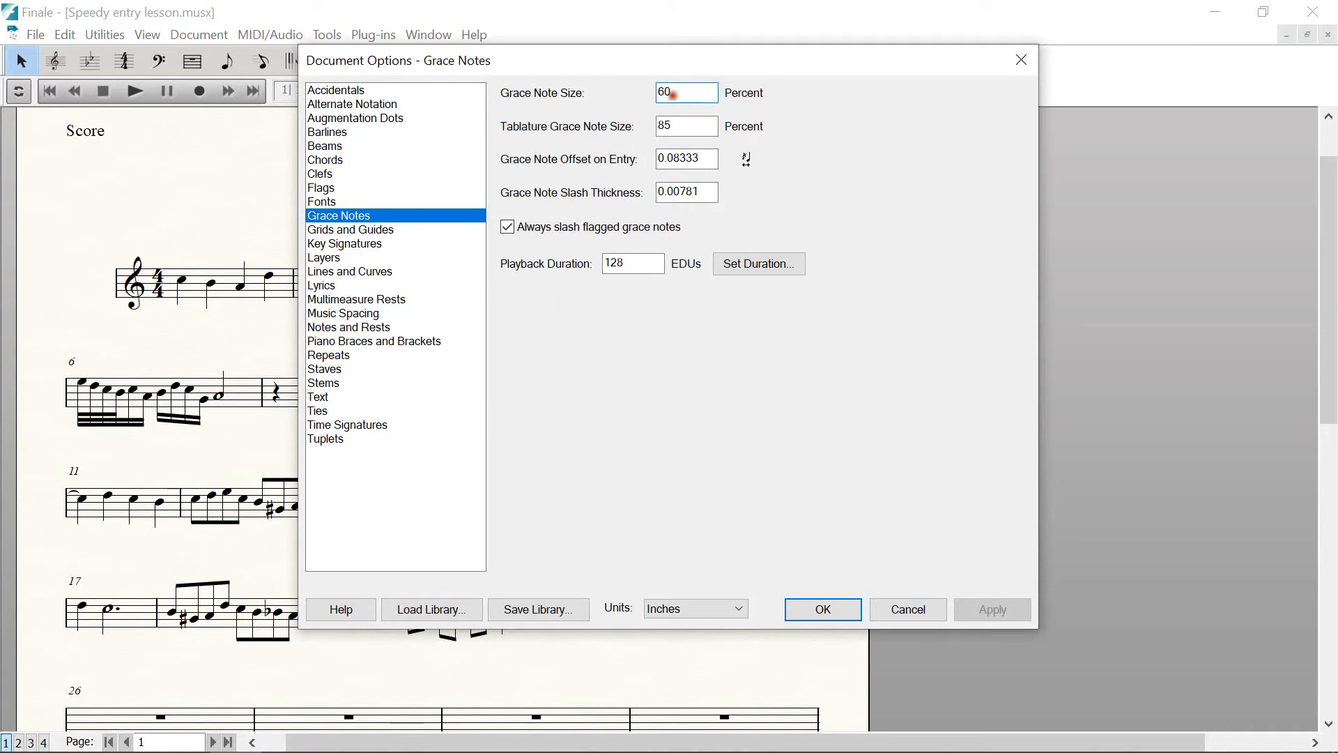
pyautogui.moveTo(672, 91); pyautogui.dragTo(624, 93)
pyautogui.write('75')
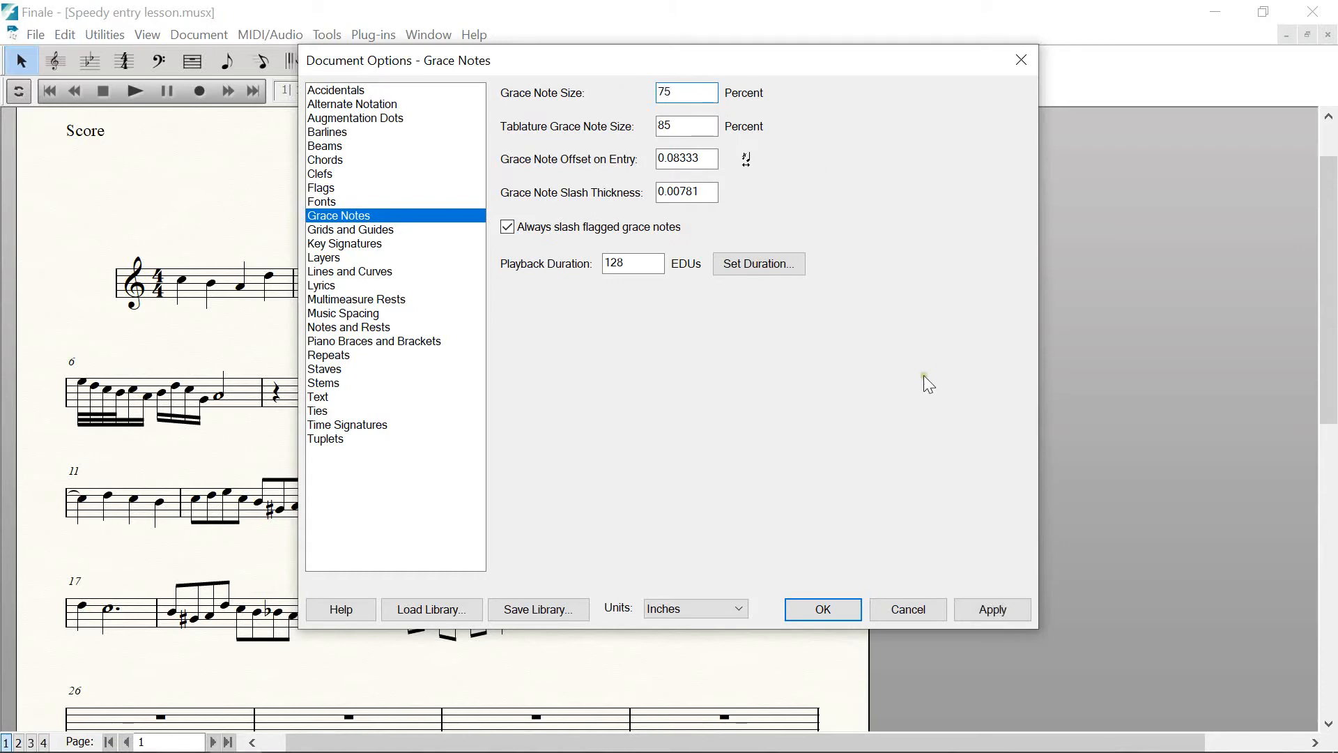
pyautogui.click(971, 613)
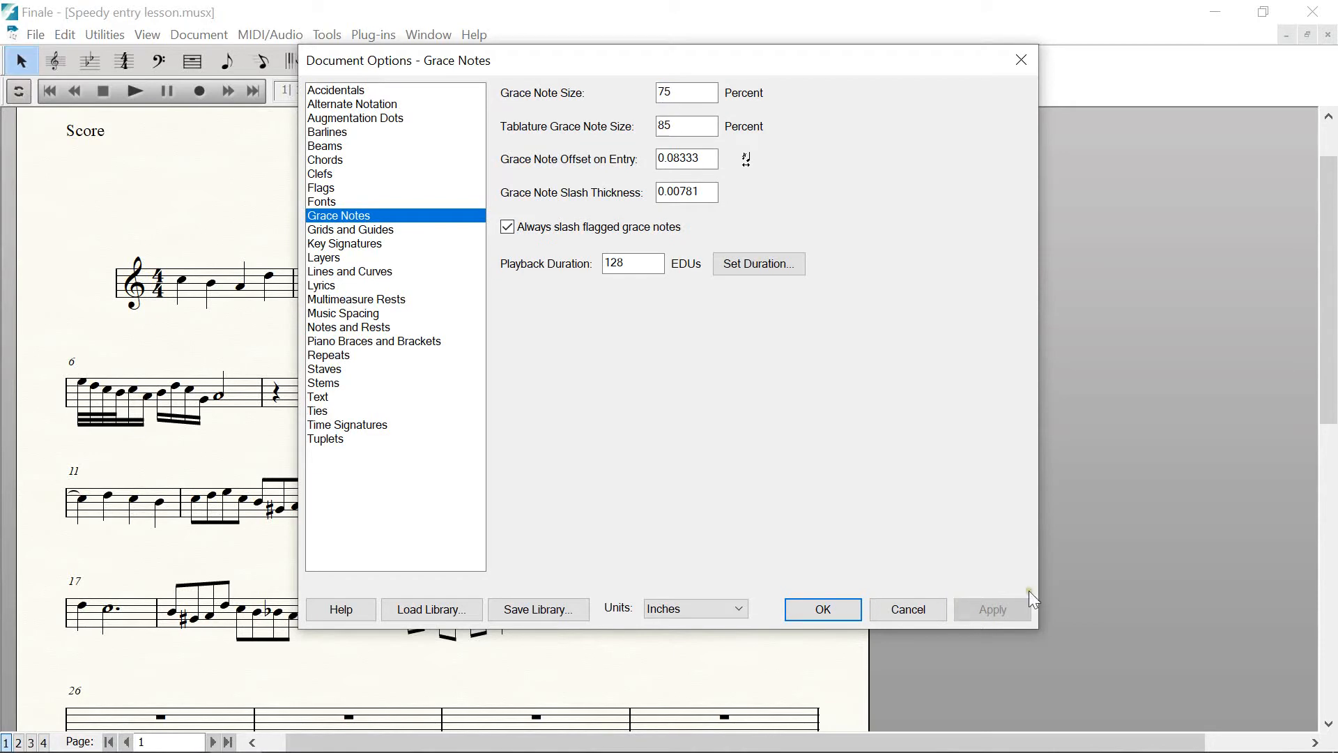
# Examine the key signature options and the stem freezing directions for Layer 1 and Layer 2
pyautogui.click(374, 244)
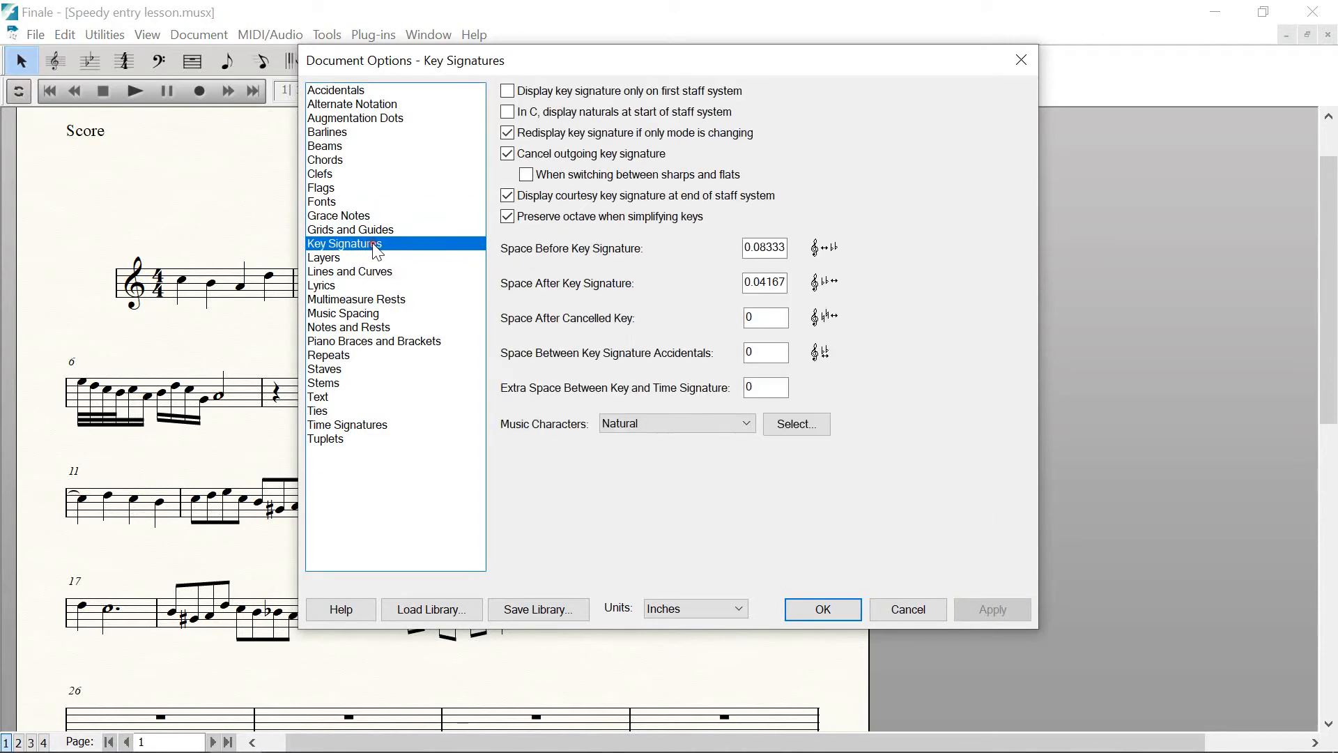
pyautogui.click(329, 262)
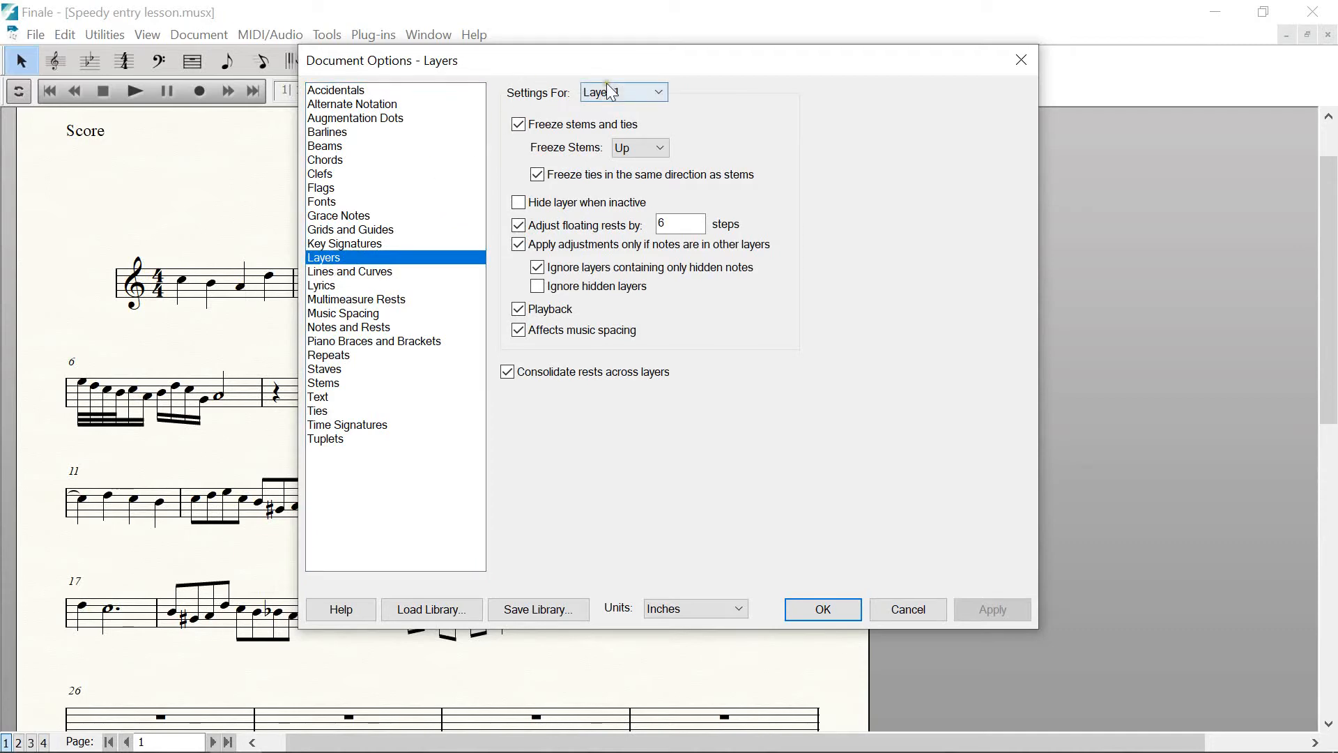
pyautogui.click(658, 94)
pyautogui.click(637, 122)
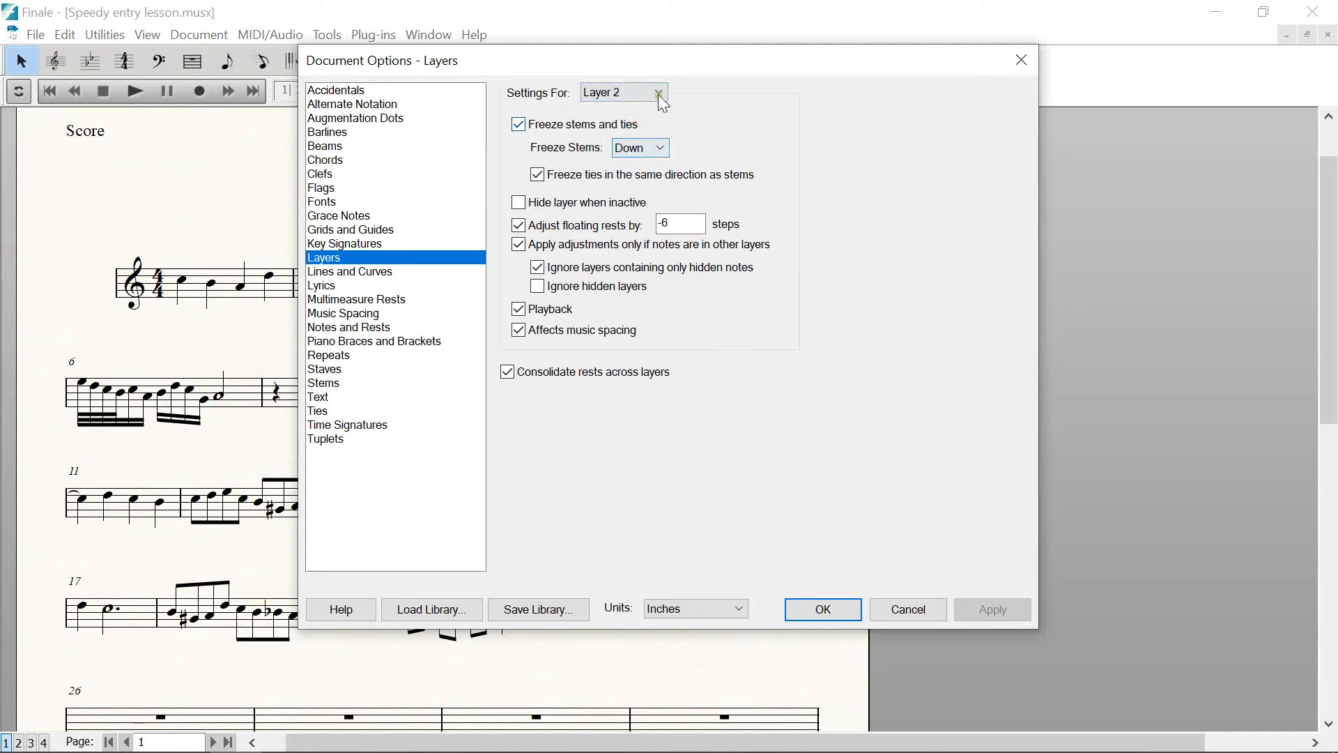
pyautogui.click(658, 149)
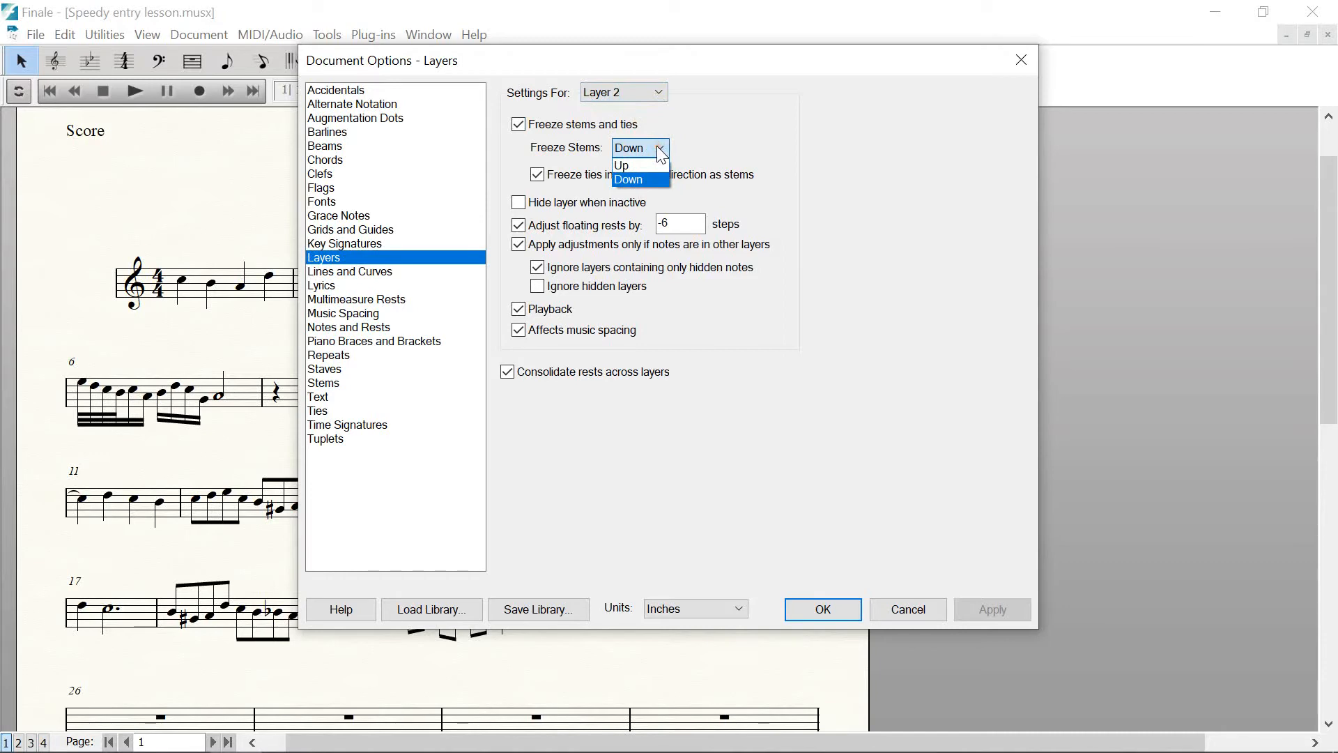
pyautogui.click(660, 154)
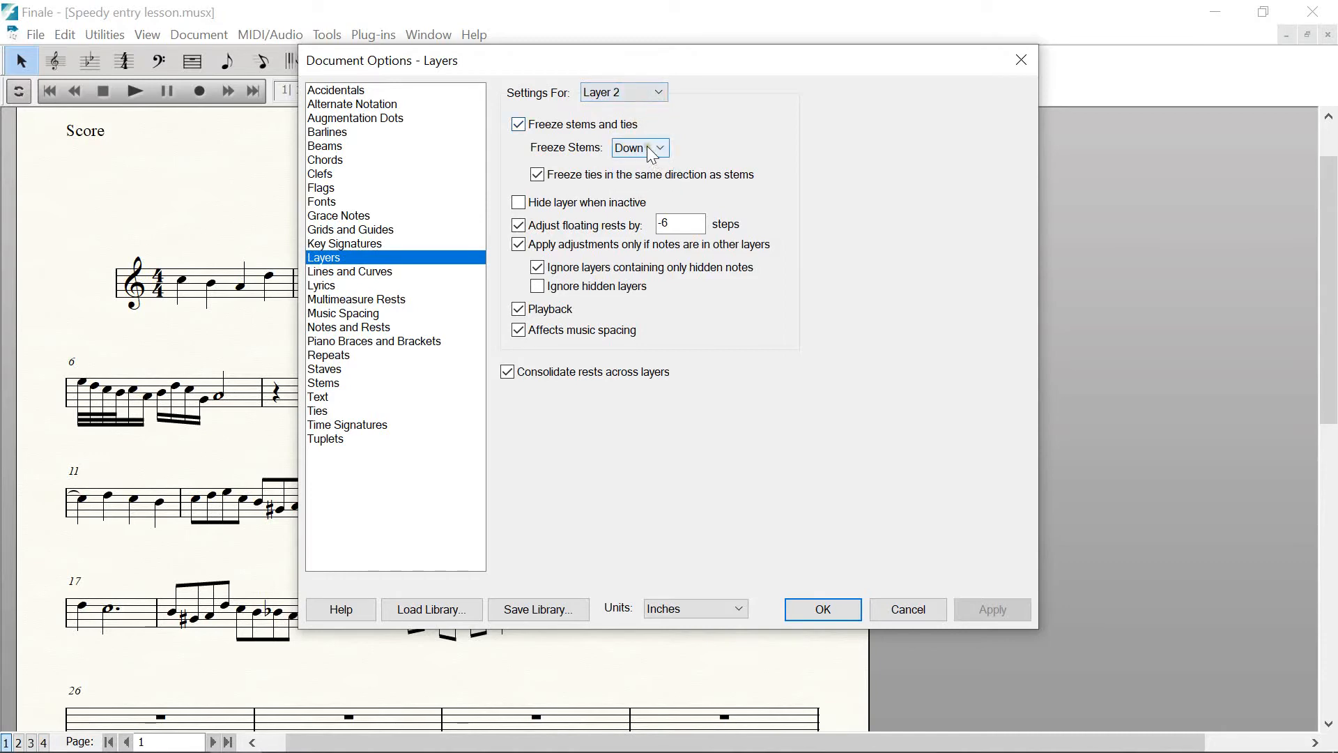
# Set the staff line thickness to 0.014 inches and the ledger line thickness to 0.015 inches
pyautogui.click(355, 273)
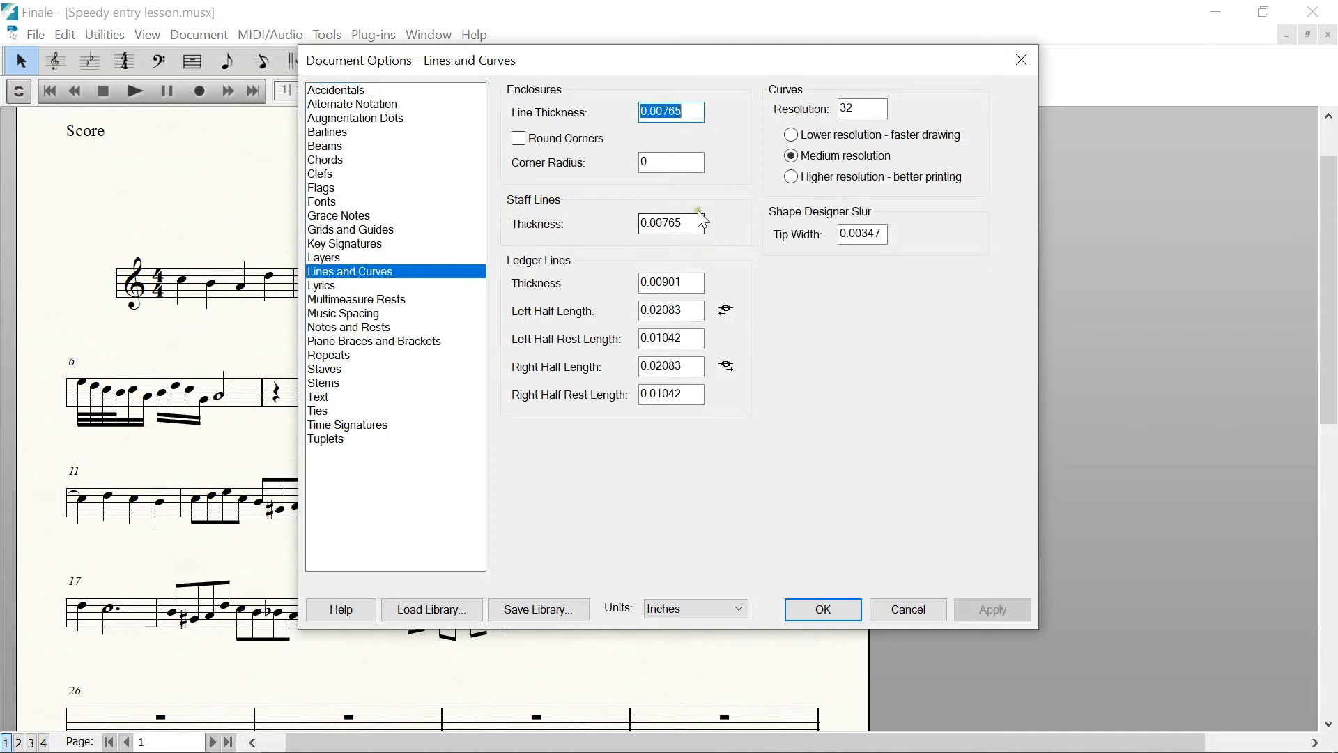
pyautogui.moveTo(653, 224); pyautogui.dragTo(768, 241)
pyautogui.write('14')
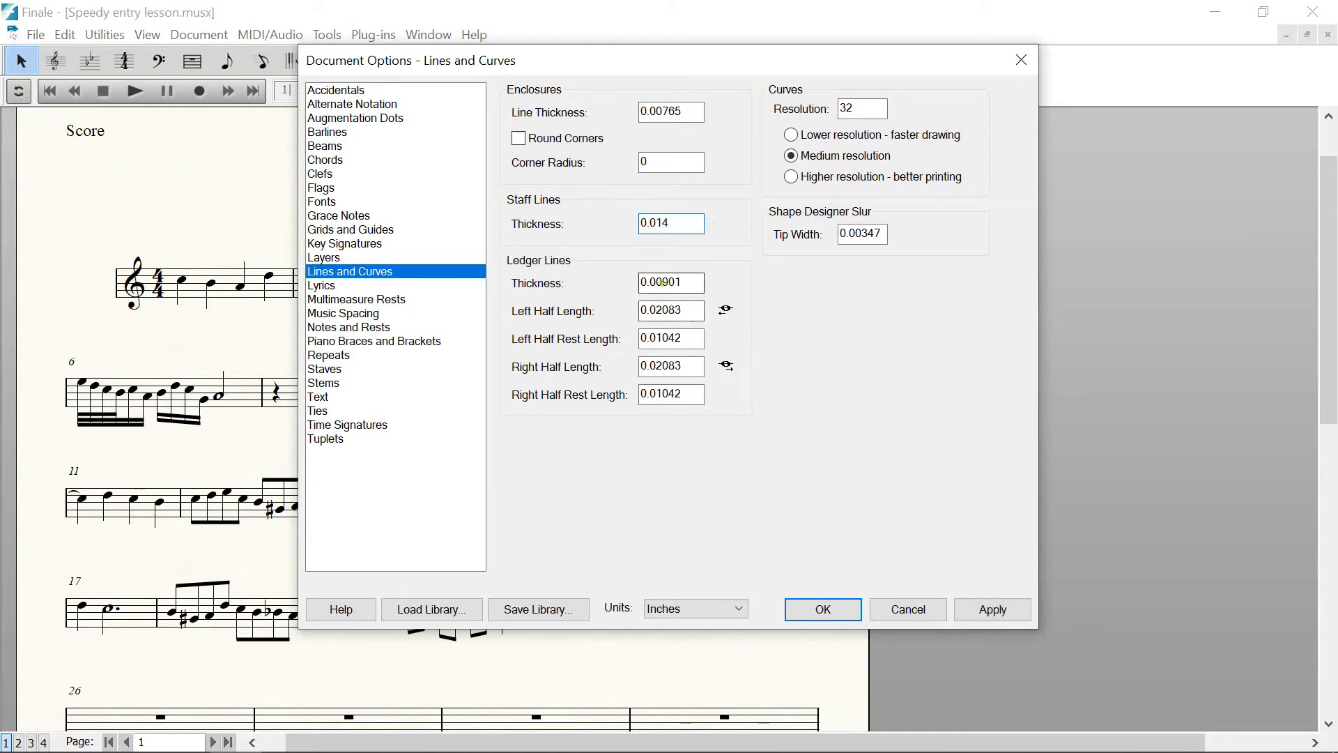
pyautogui.moveTo(655, 283); pyautogui.dragTo(805, 283)
pyautogui.write('15')
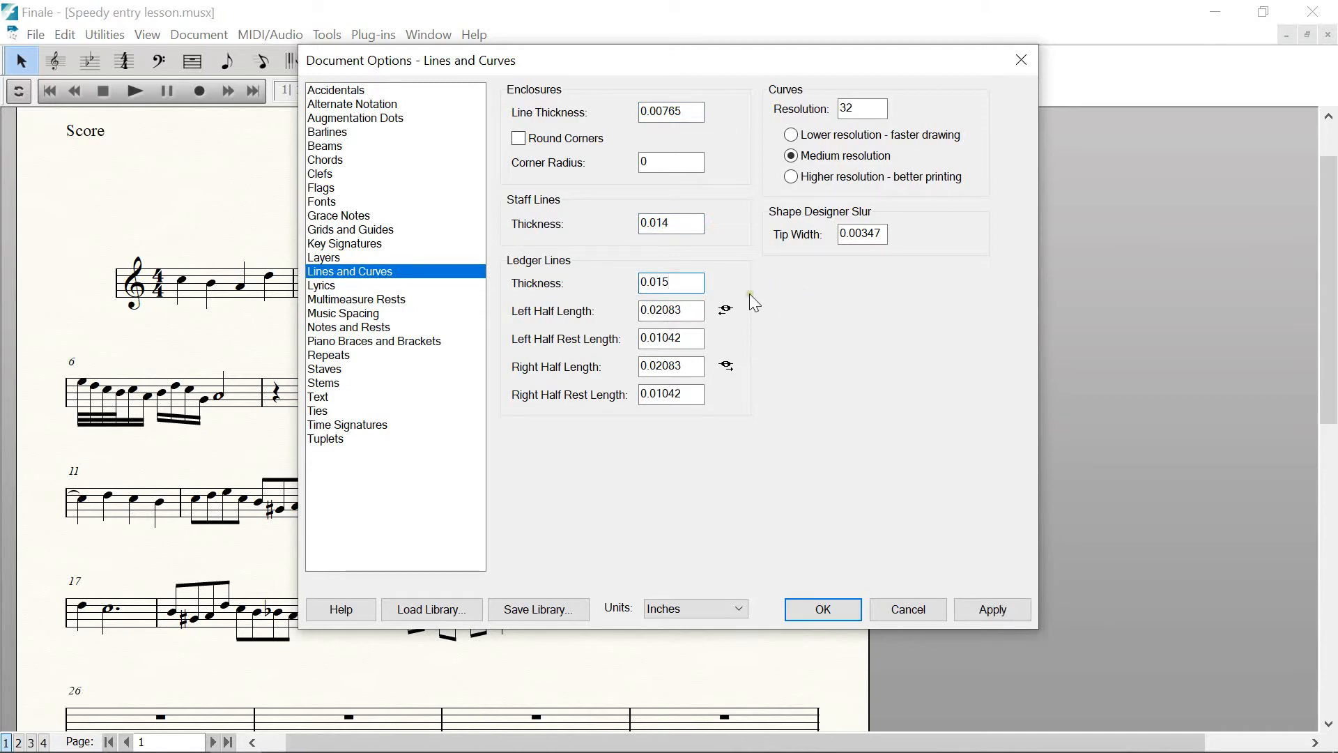
# Set the ledger lines' left and right half rest lengths to 0.015 inches and apply the line options
pyautogui.click(672, 312)
pyautogui.click(657, 310)
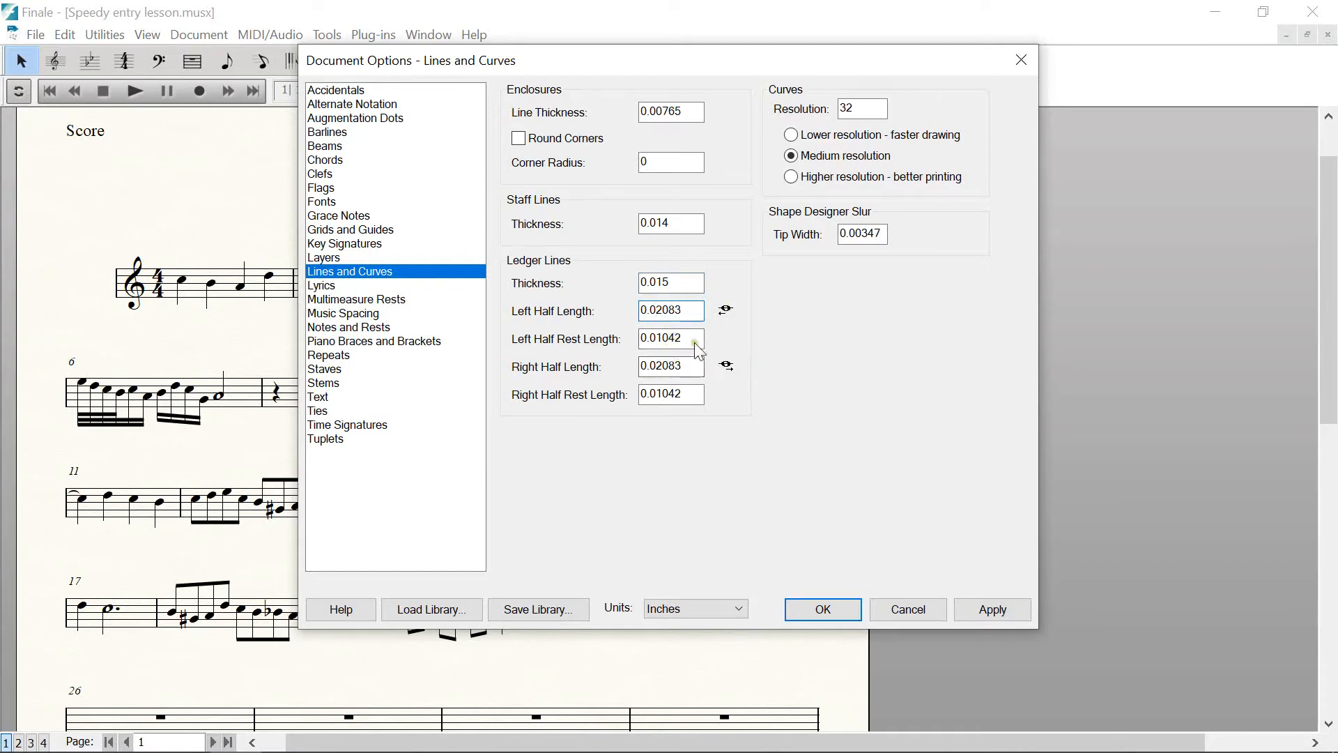
pyautogui.moveTo(661, 337); pyautogui.dragTo(859, 350)
pyautogui.write('5')
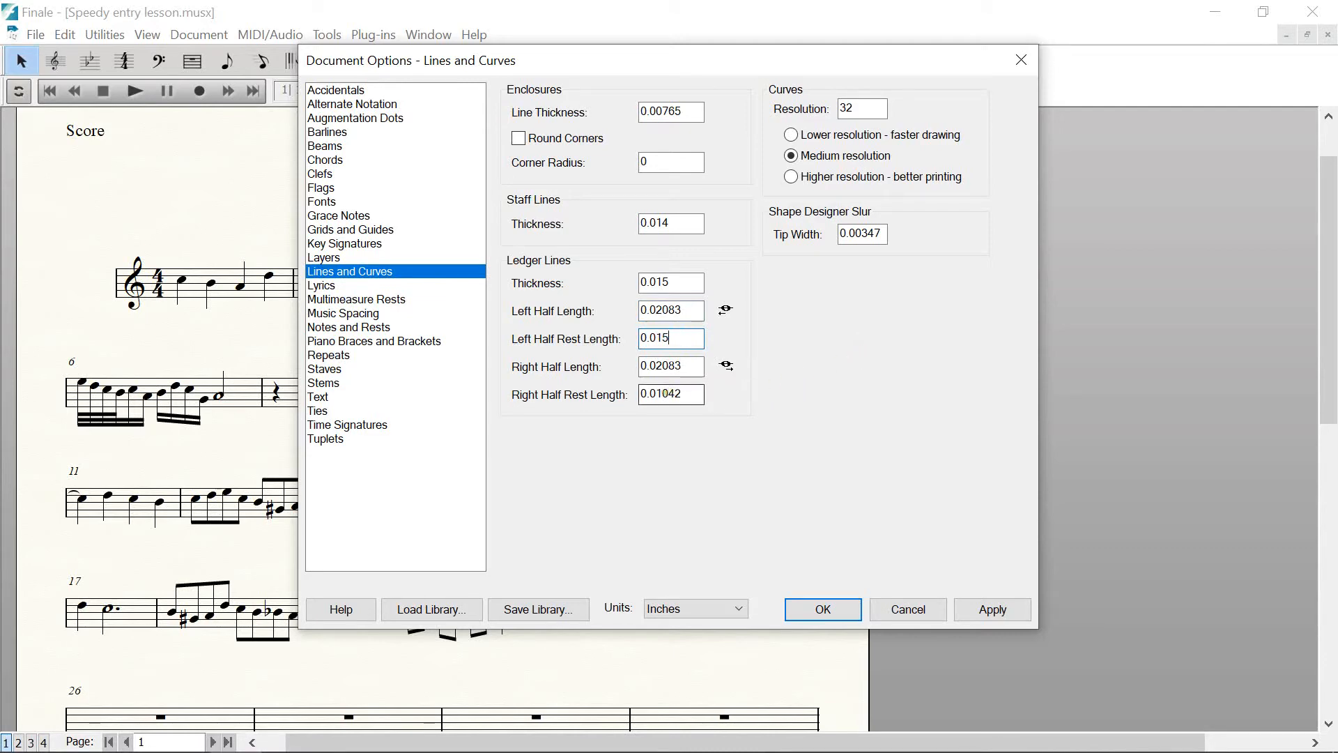
pyautogui.moveTo(662, 393); pyautogui.dragTo(848, 411)
pyautogui.write('5')
pyautogui.click(991, 607)
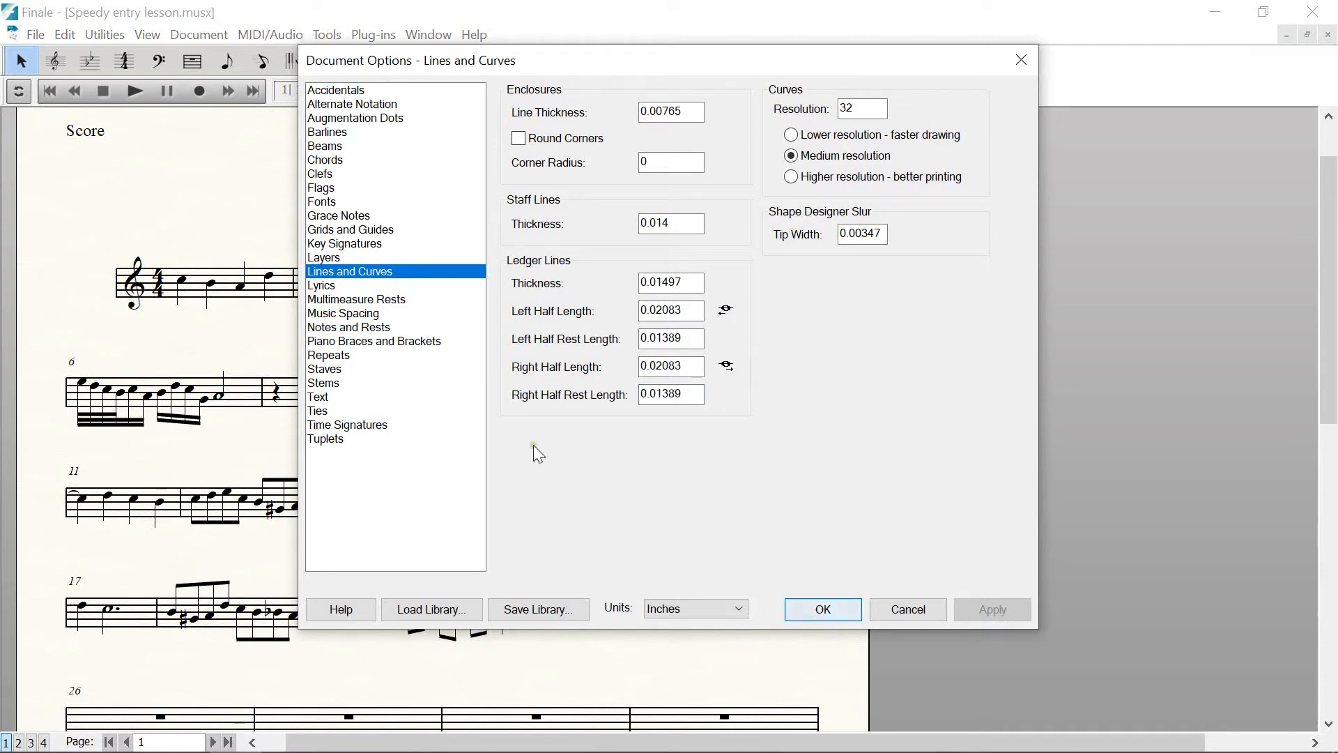
# Look over the options for multimeasure rests and for piano braces and brackets
pyautogui.click(359, 299)
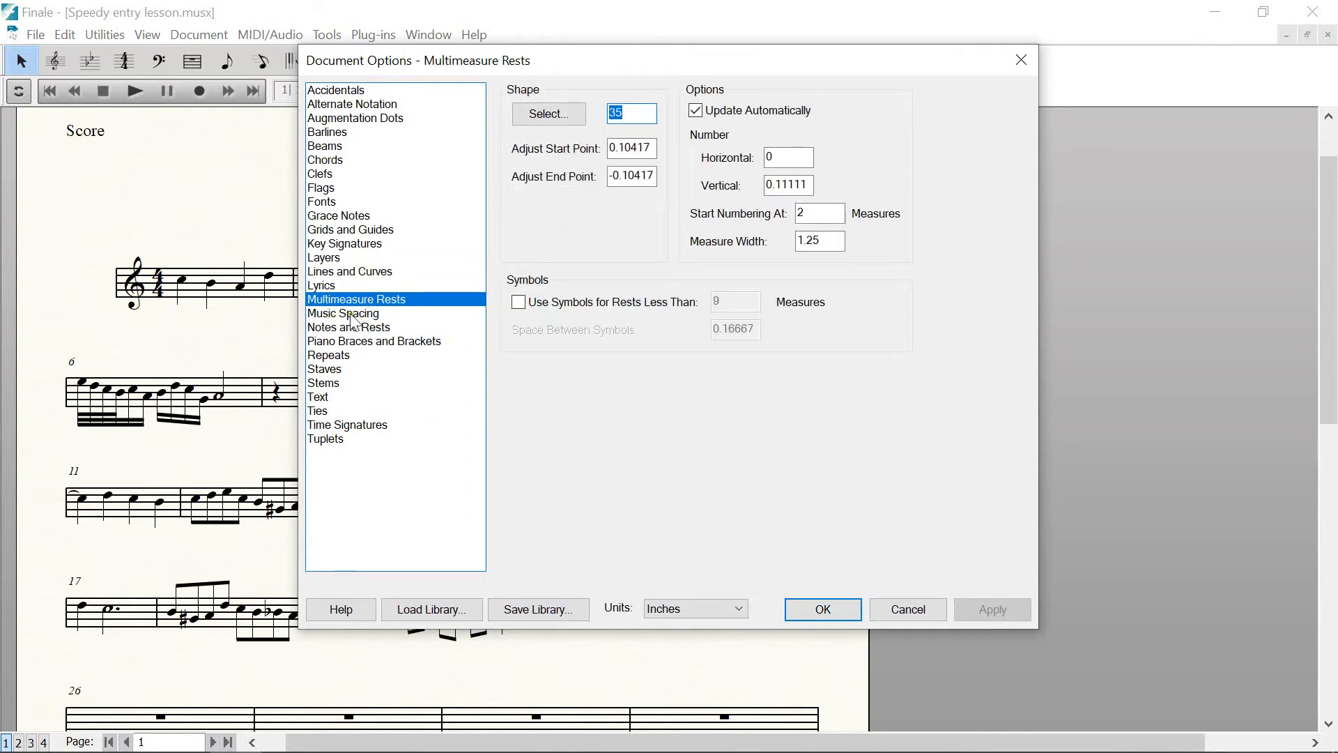
pyautogui.click(330, 344)
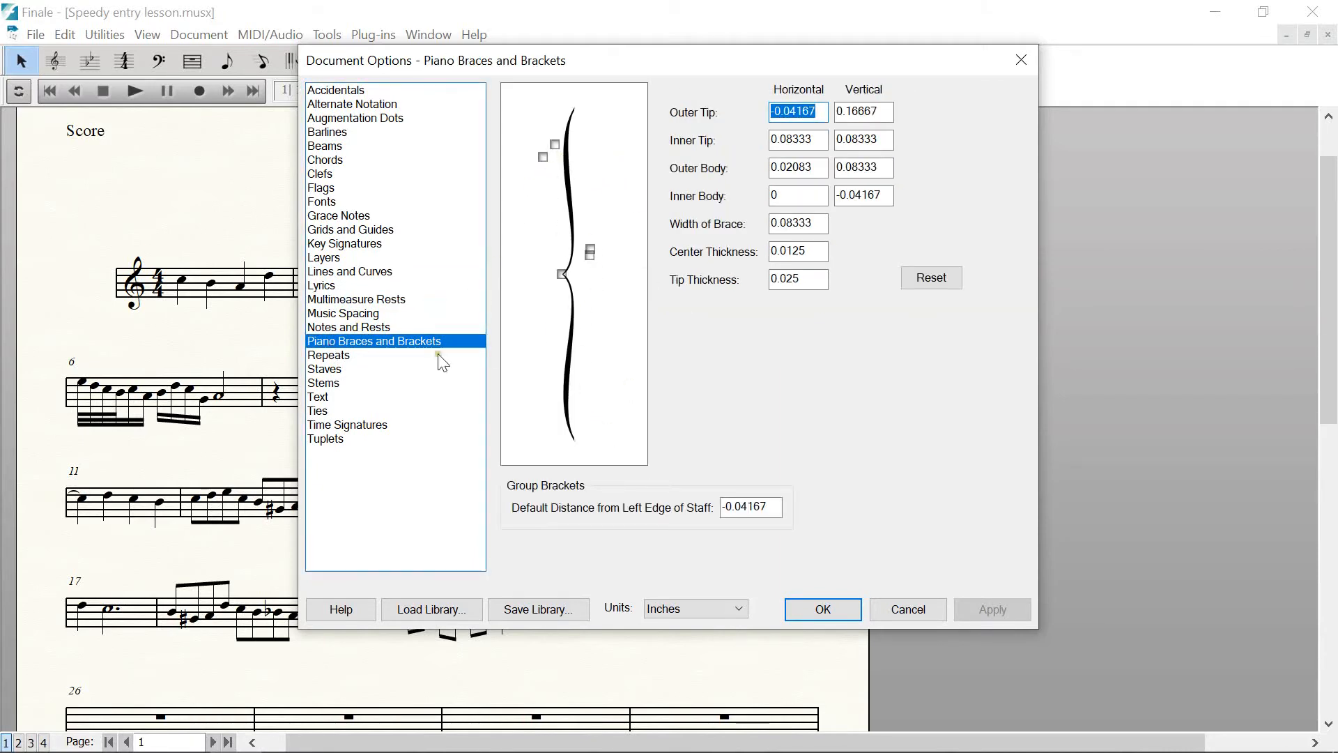
# Give repeats the Double wing style, a heavy line thickness of 0.045 and a thin line thickness of 0.02, and save the document options
pyautogui.click(330, 355)
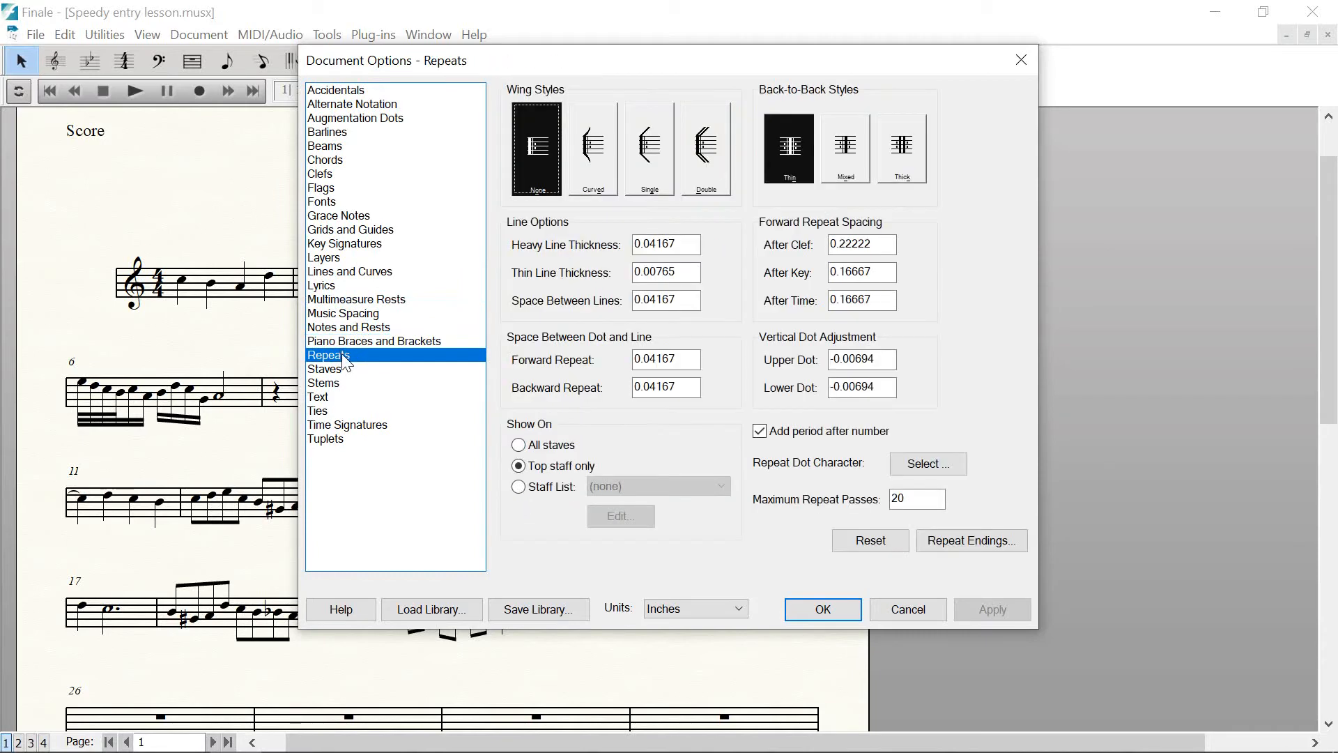
pyautogui.click(709, 155)
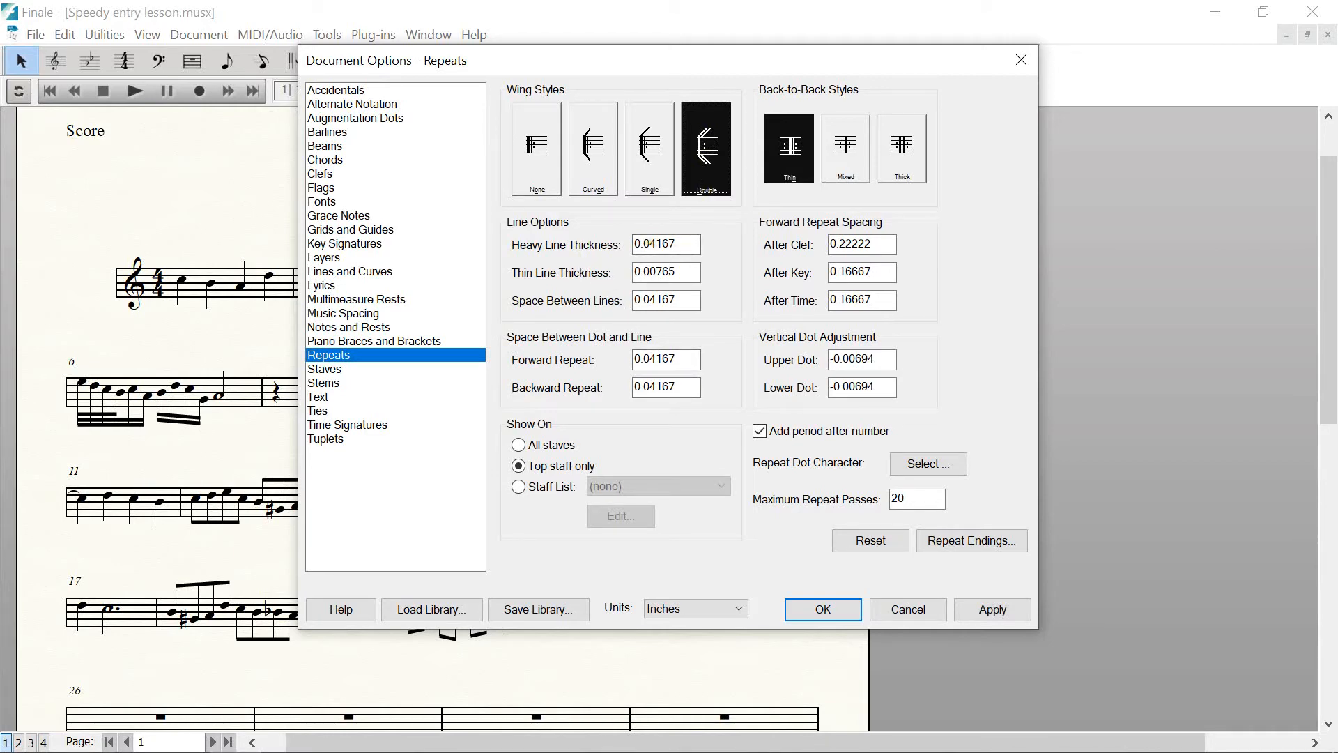
pyautogui.moveTo(656, 244); pyautogui.dragTo(723, 240)
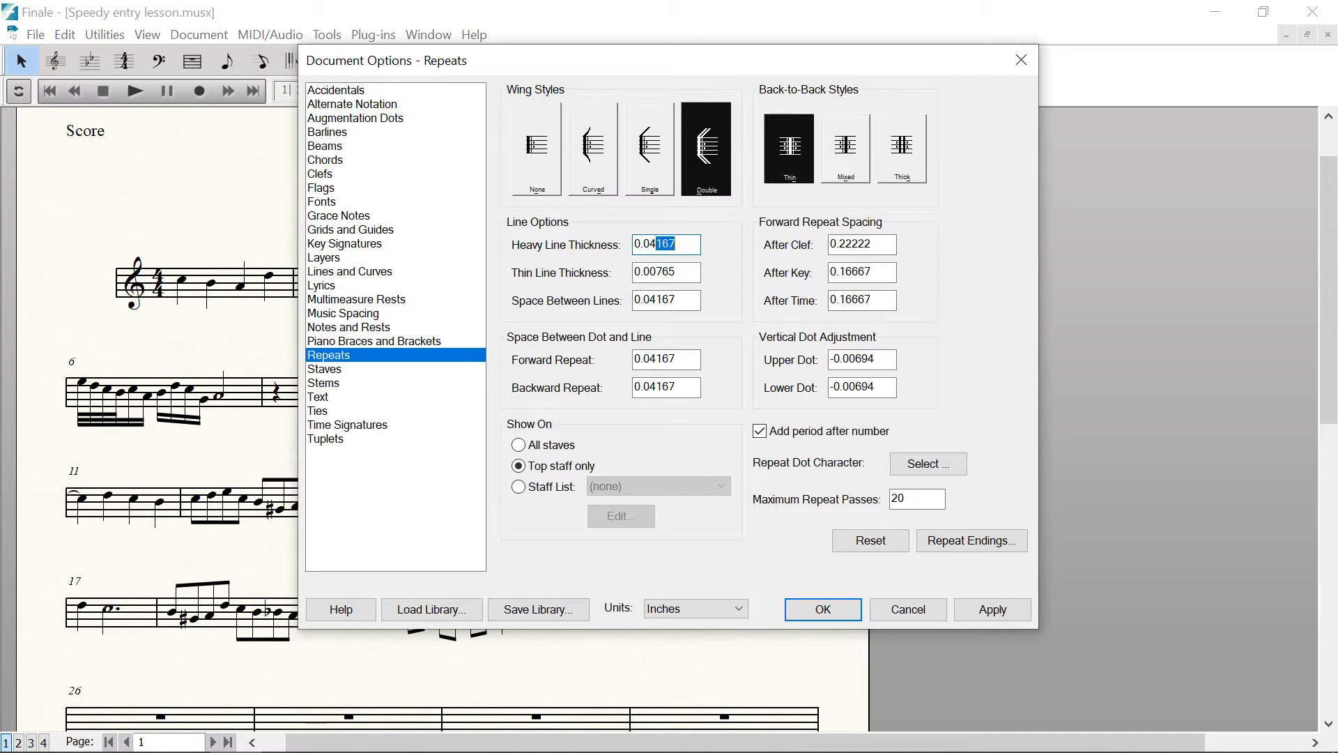
pyautogui.write('5')
pyautogui.moveTo(651, 272); pyautogui.dragTo(753, 282)
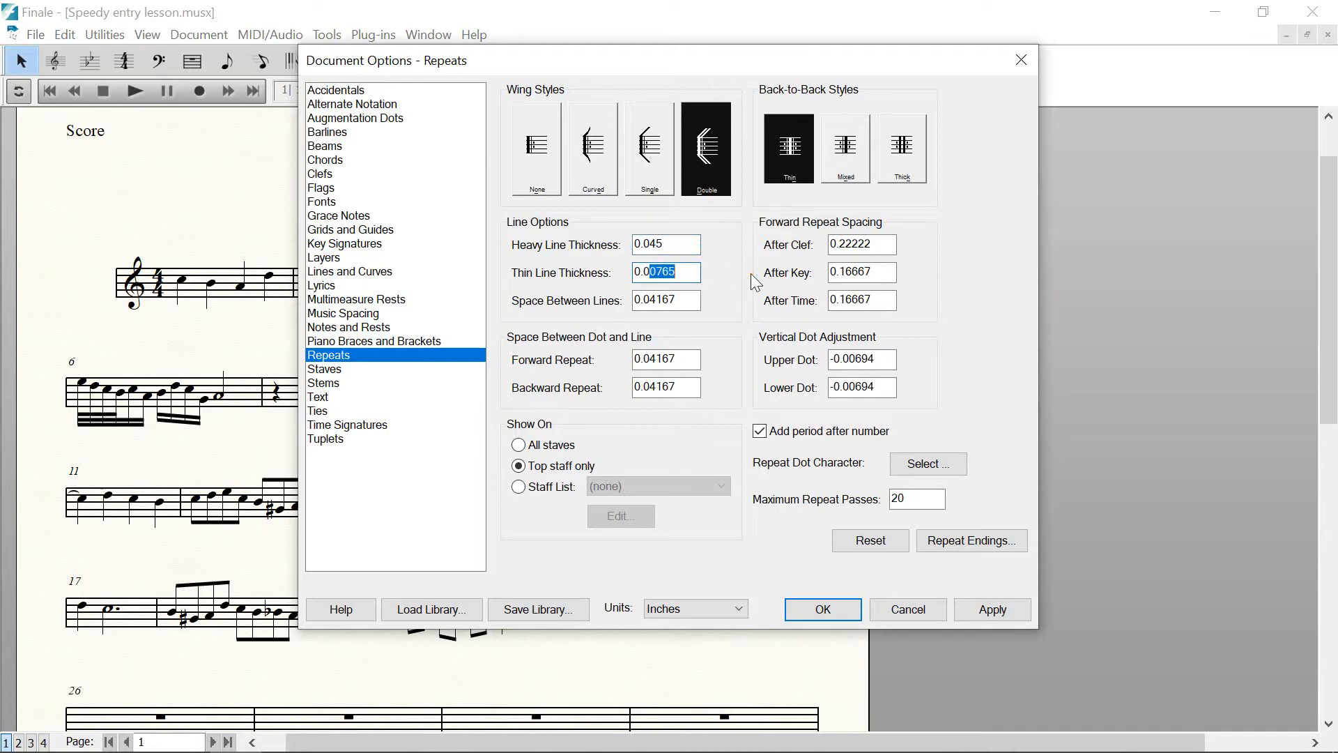
pyautogui.write('2')
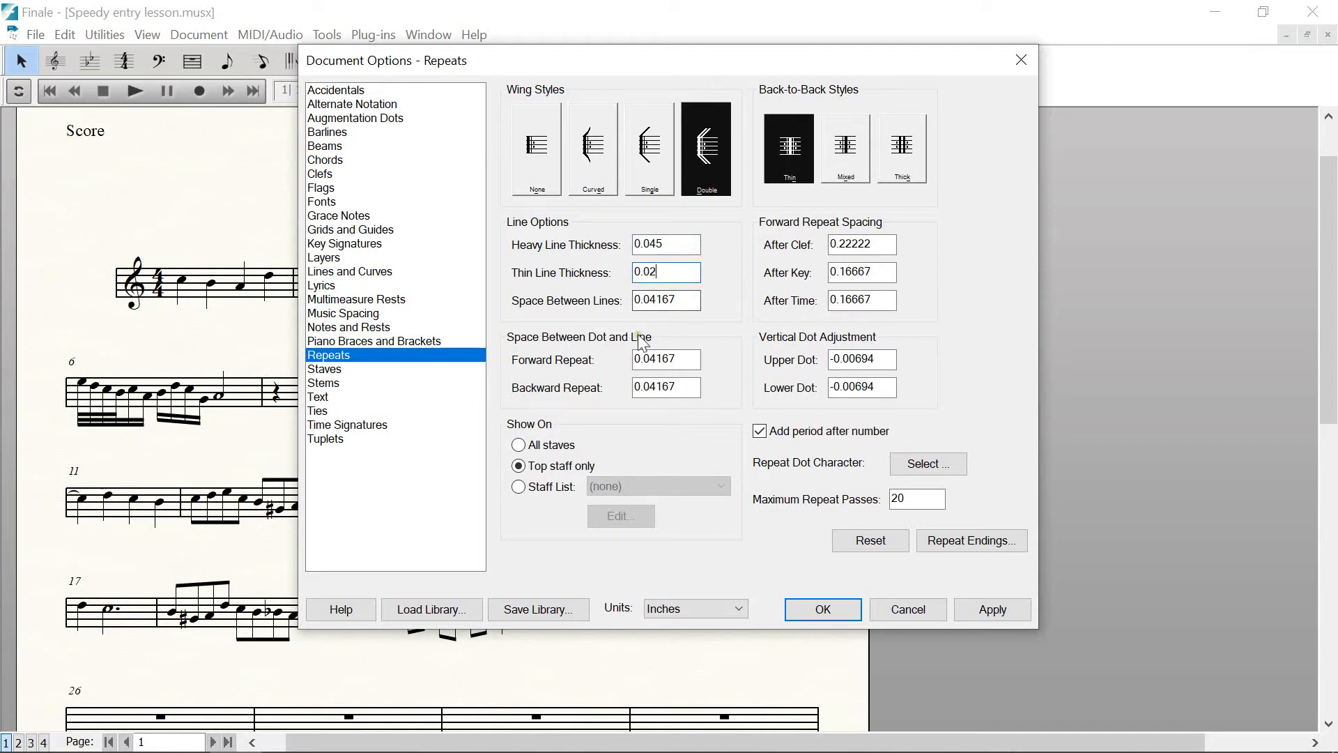
pyautogui.click(985, 613)
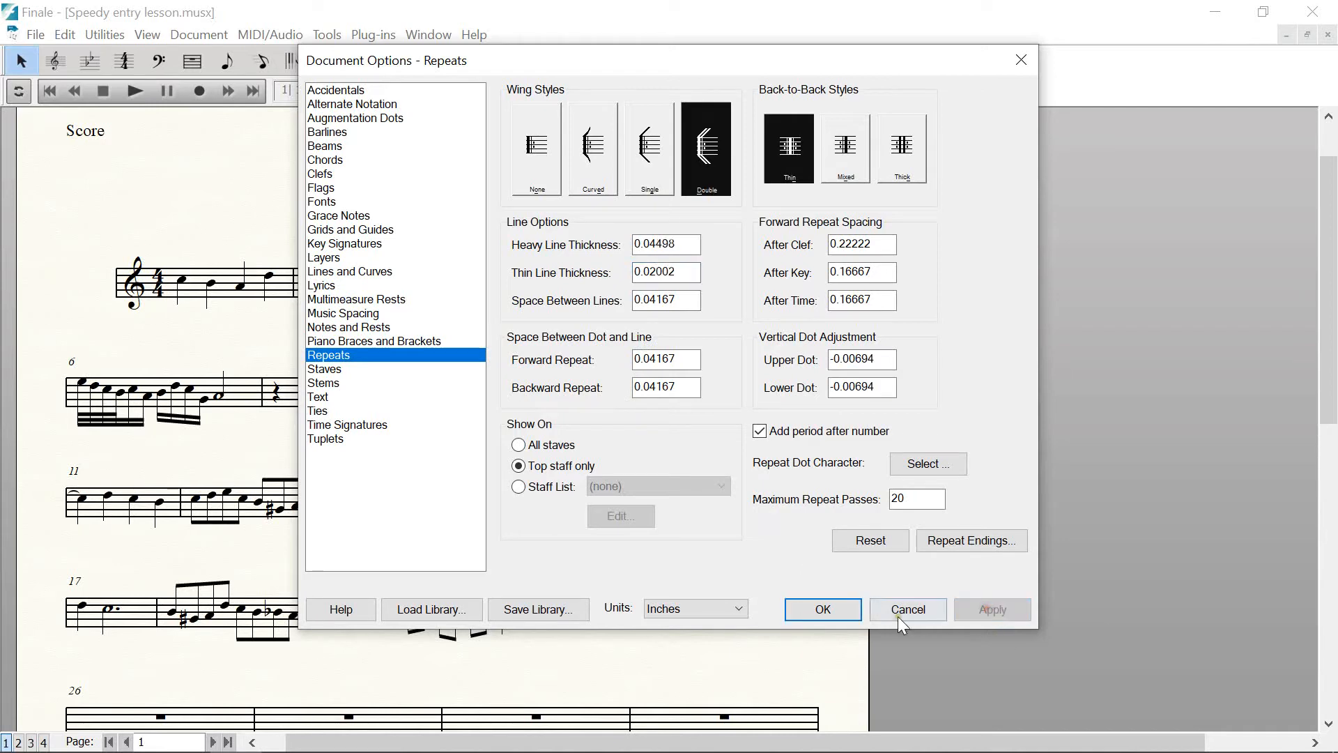
pyautogui.click(823, 609)
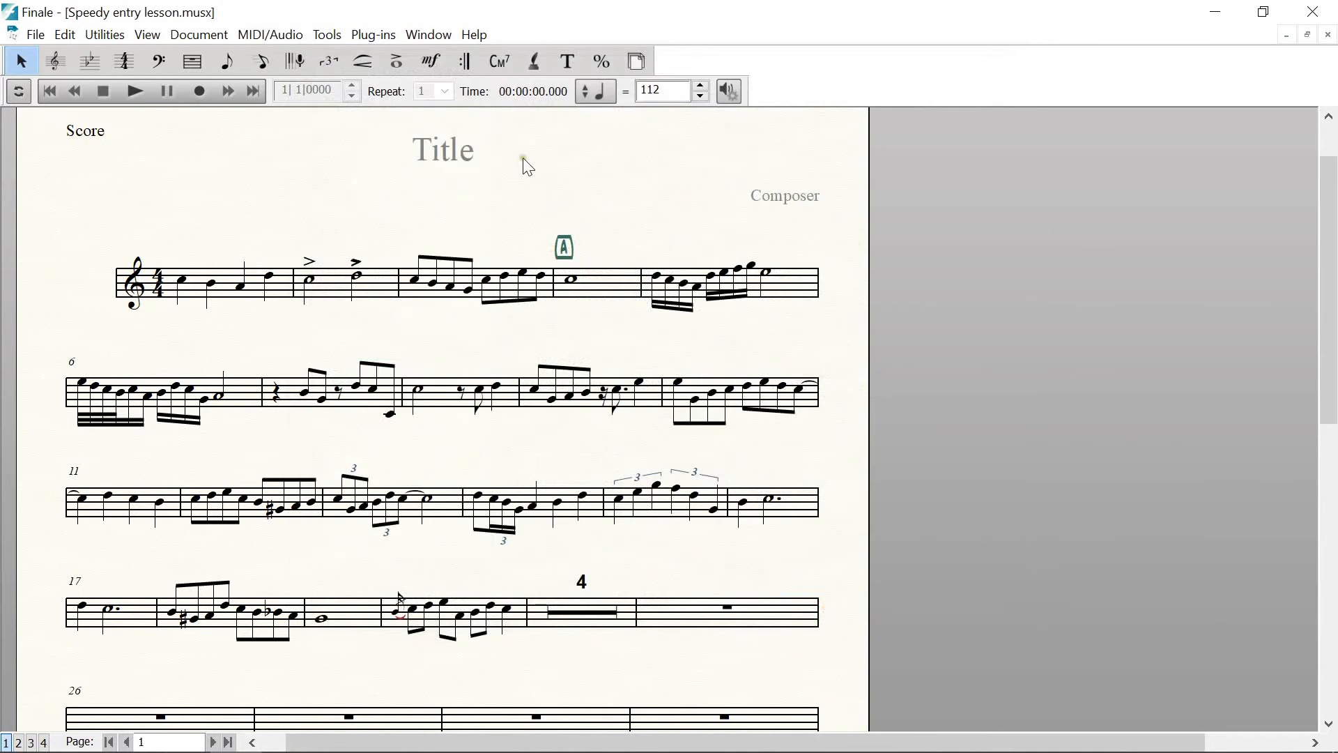
# Add a forward repeat barline to the empty measure 25 after the multimeasure rest
pyautogui.click(465, 61)
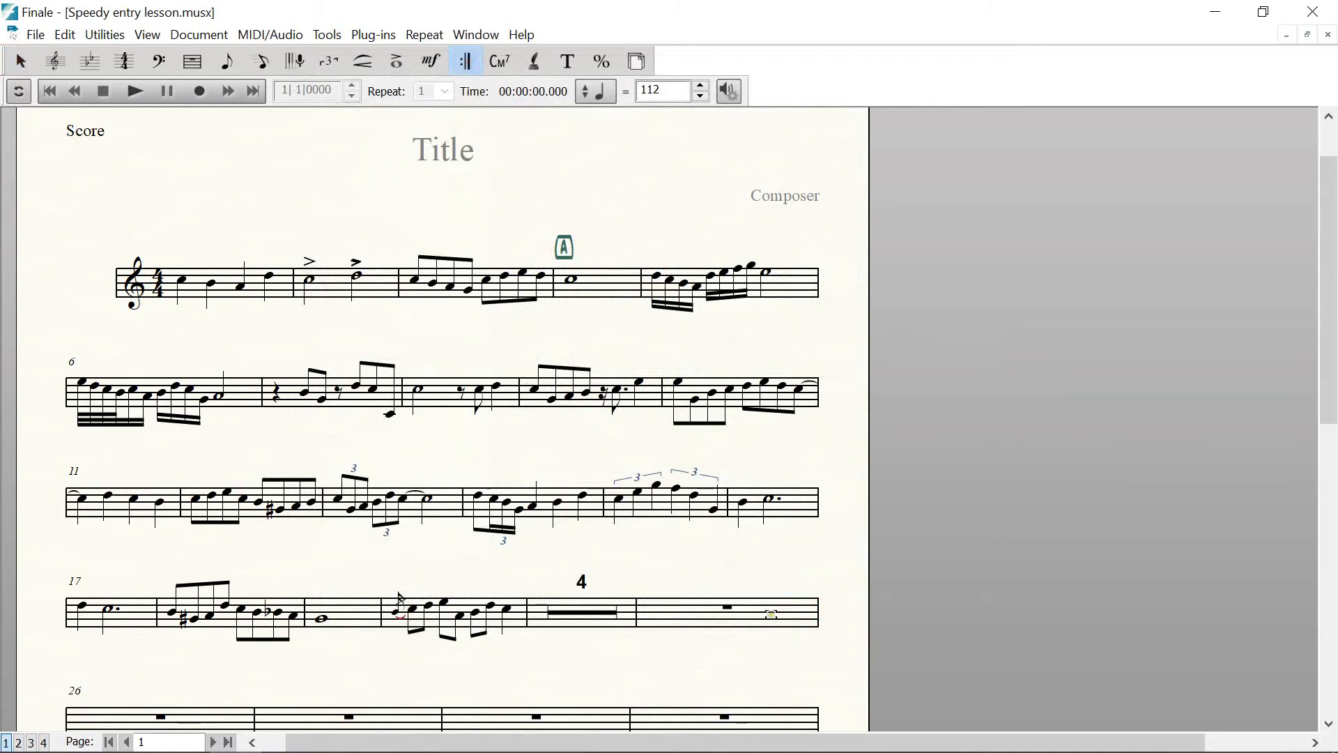
pyautogui.click(772, 616)
pyautogui.doubleClick(772, 616)
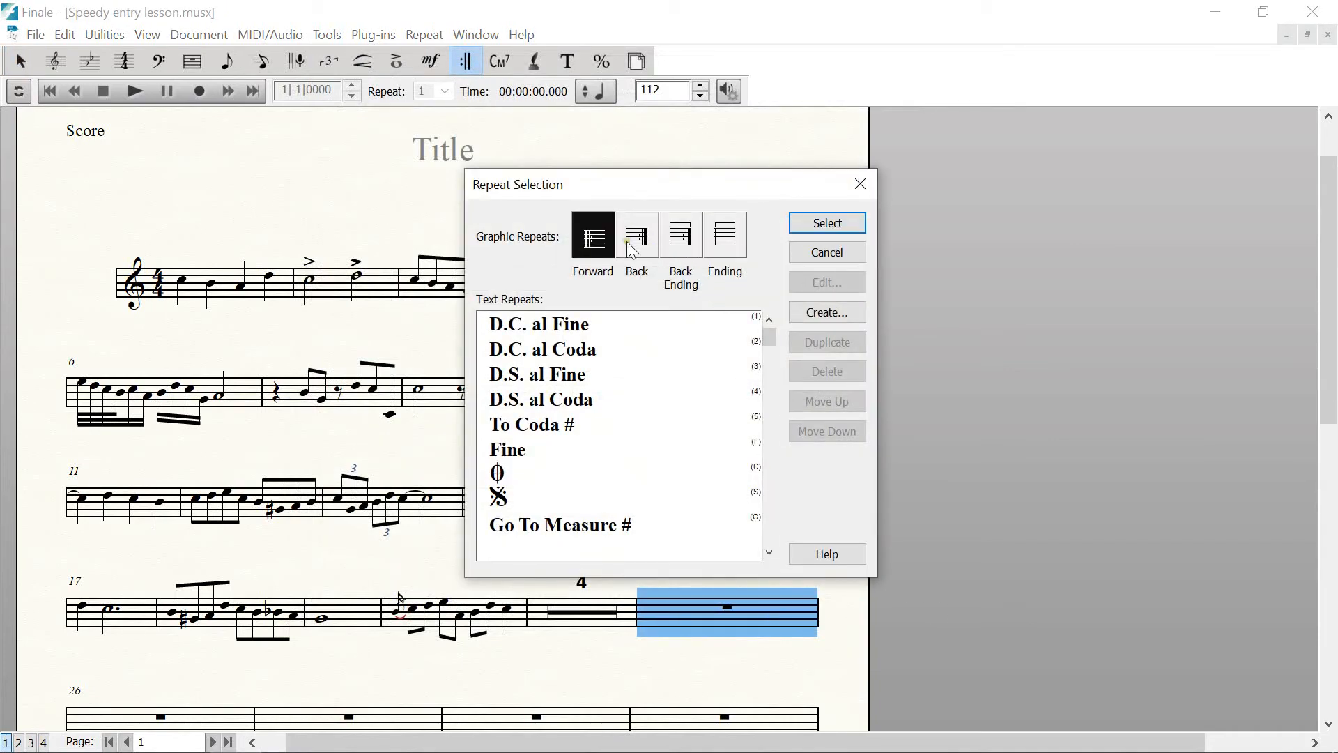
pyautogui.click(826, 222)
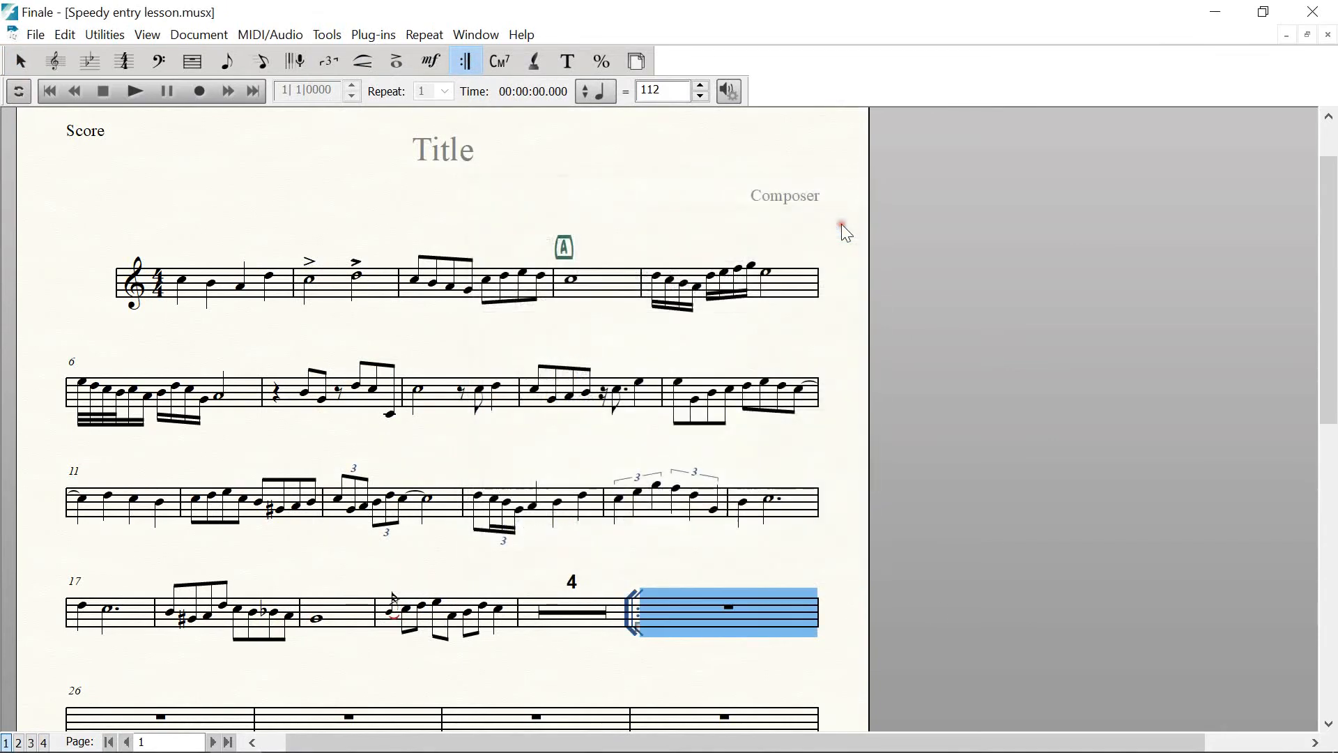
# Set the repeat dot notation font to Maestro, Bold, size 26, apply it and check the forward repeat in the score
pyautogui.click(623, 663)
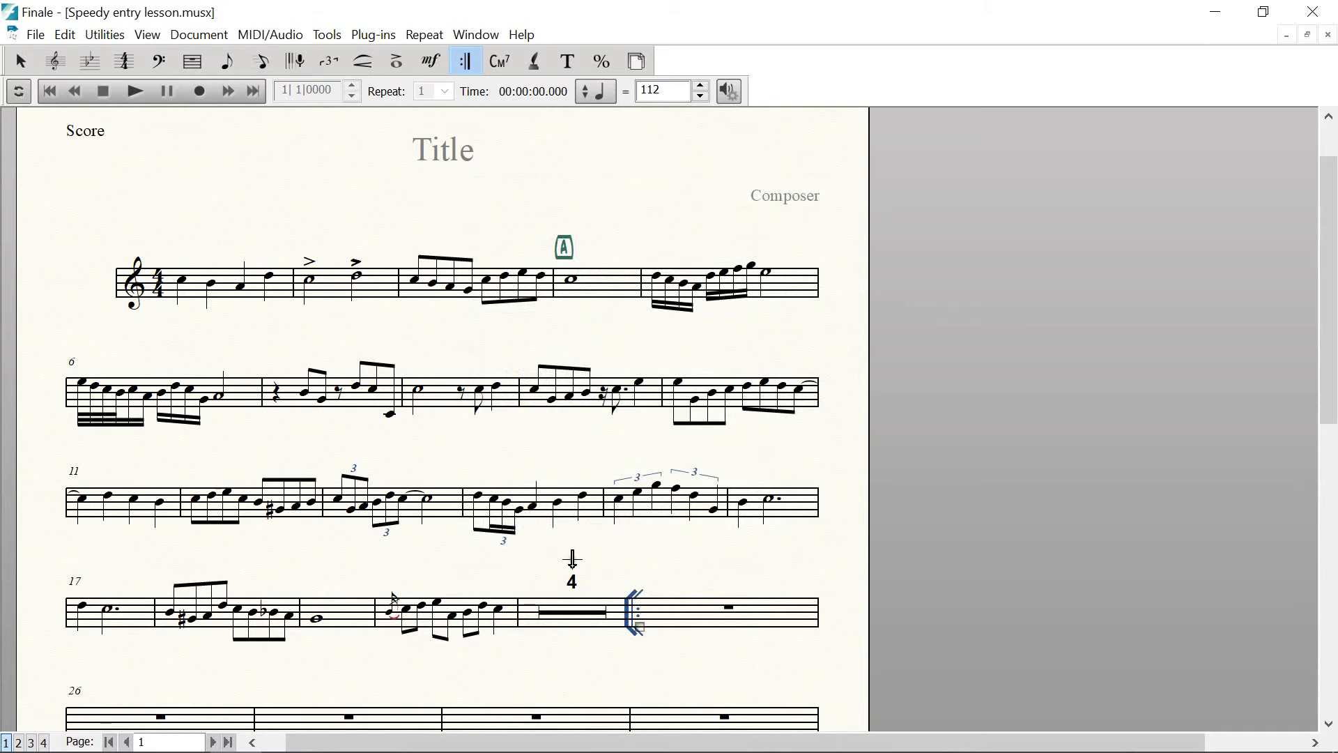
pyautogui.click(199, 39)
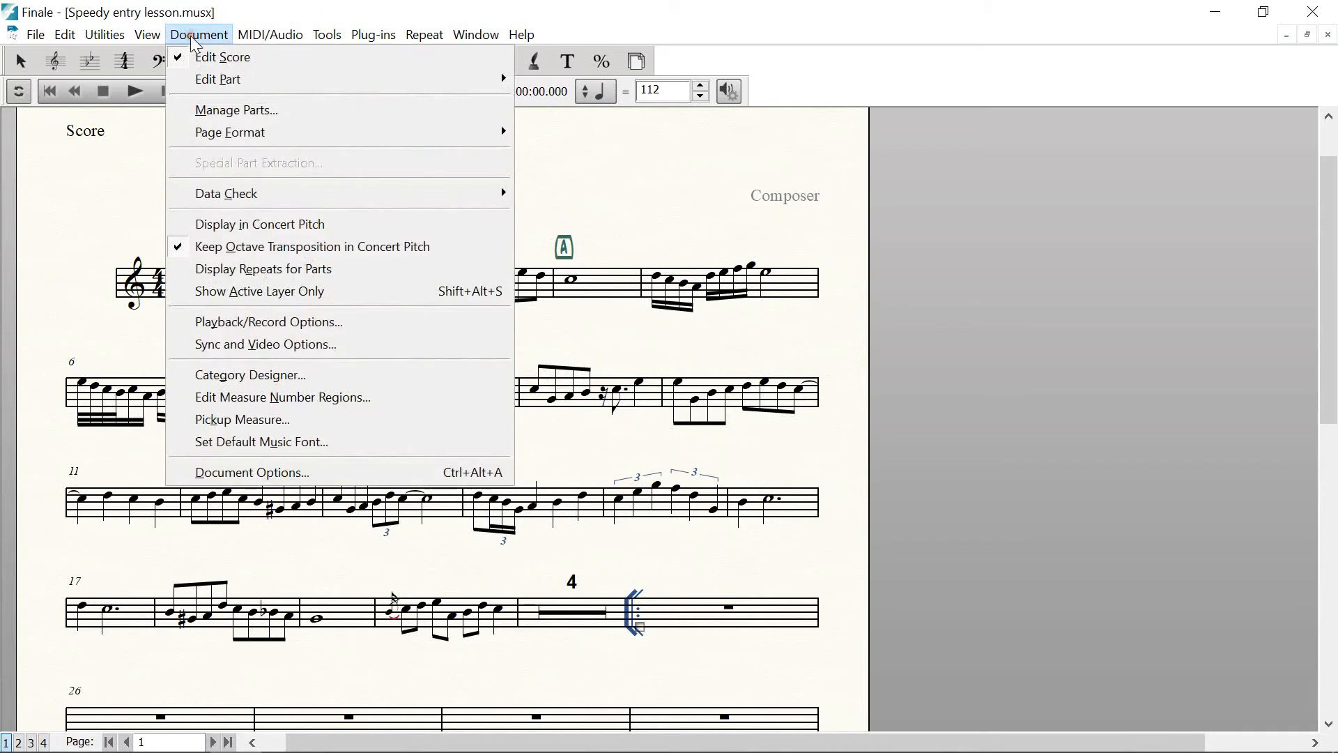
pyautogui.click(238, 473)
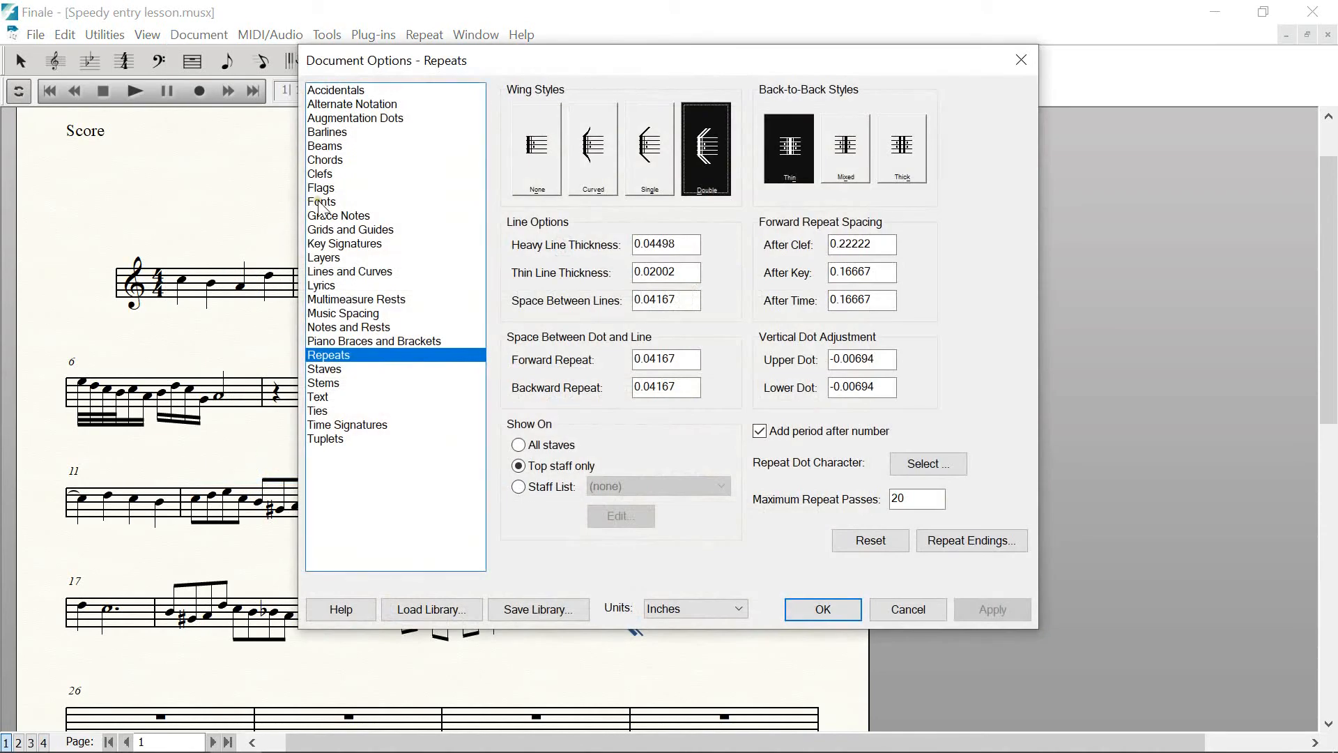
pyautogui.click(317, 202)
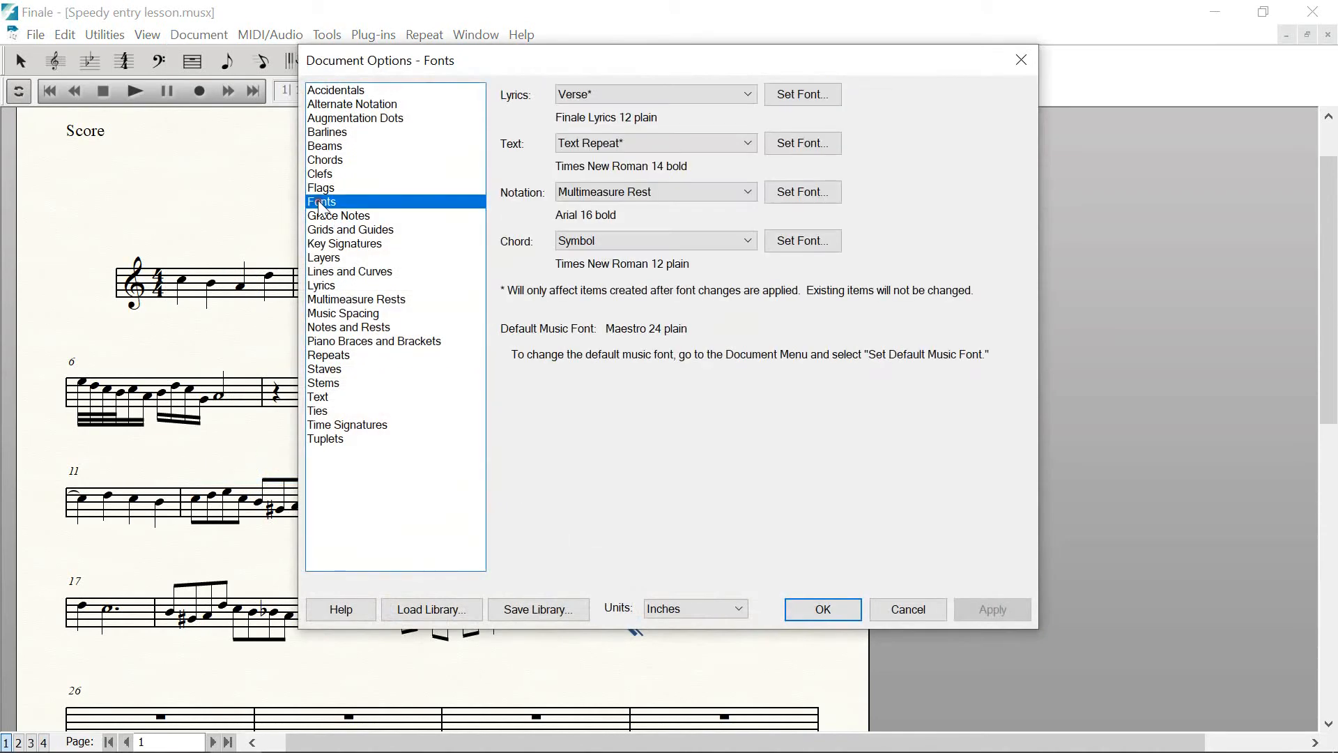
pyautogui.click(685, 190)
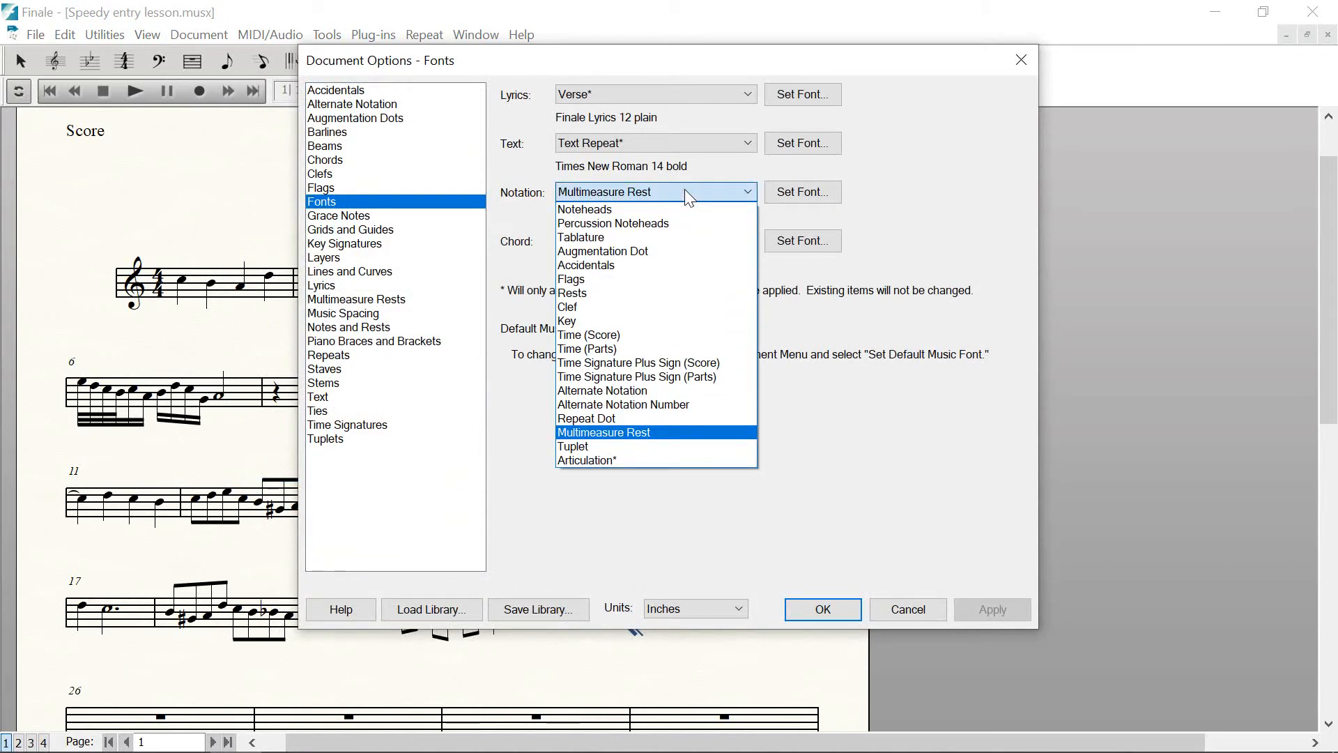
pyautogui.click(594, 421)
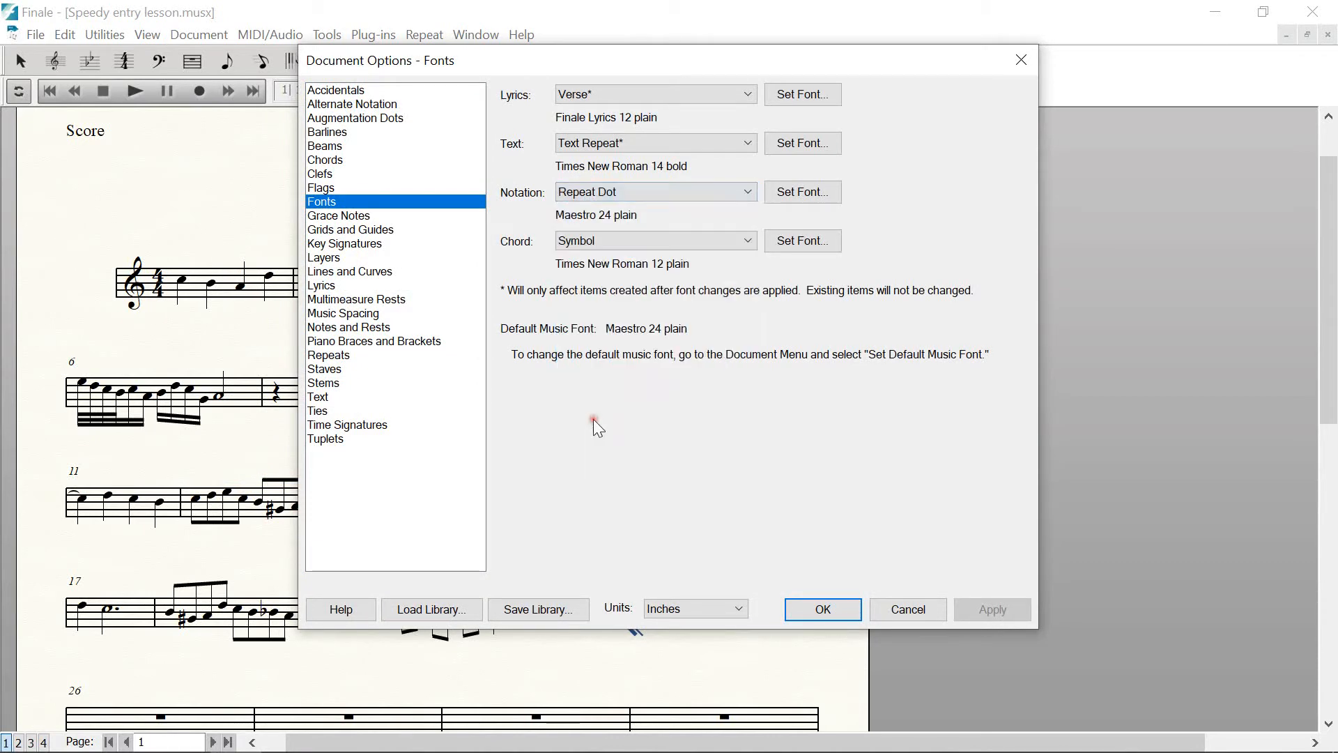
pyautogui.click(792, 191)
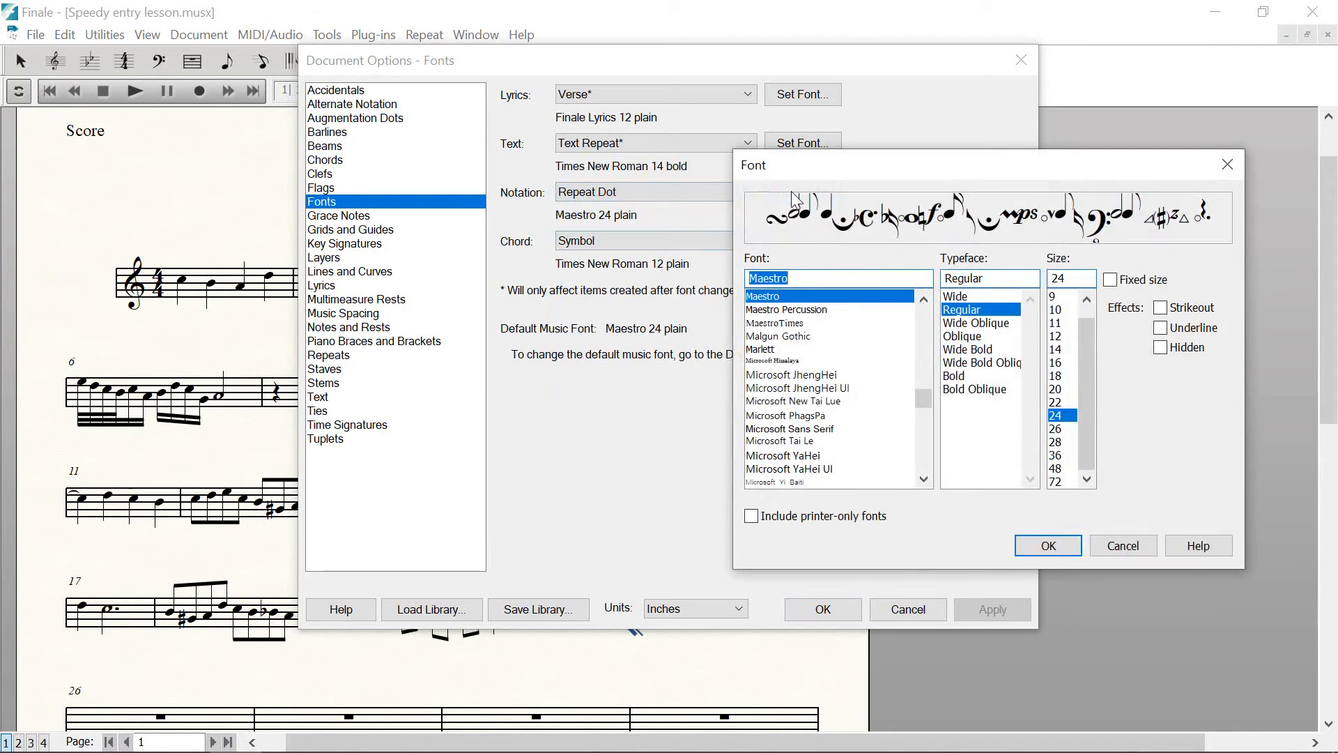
pyautogui.click(1057, 431)
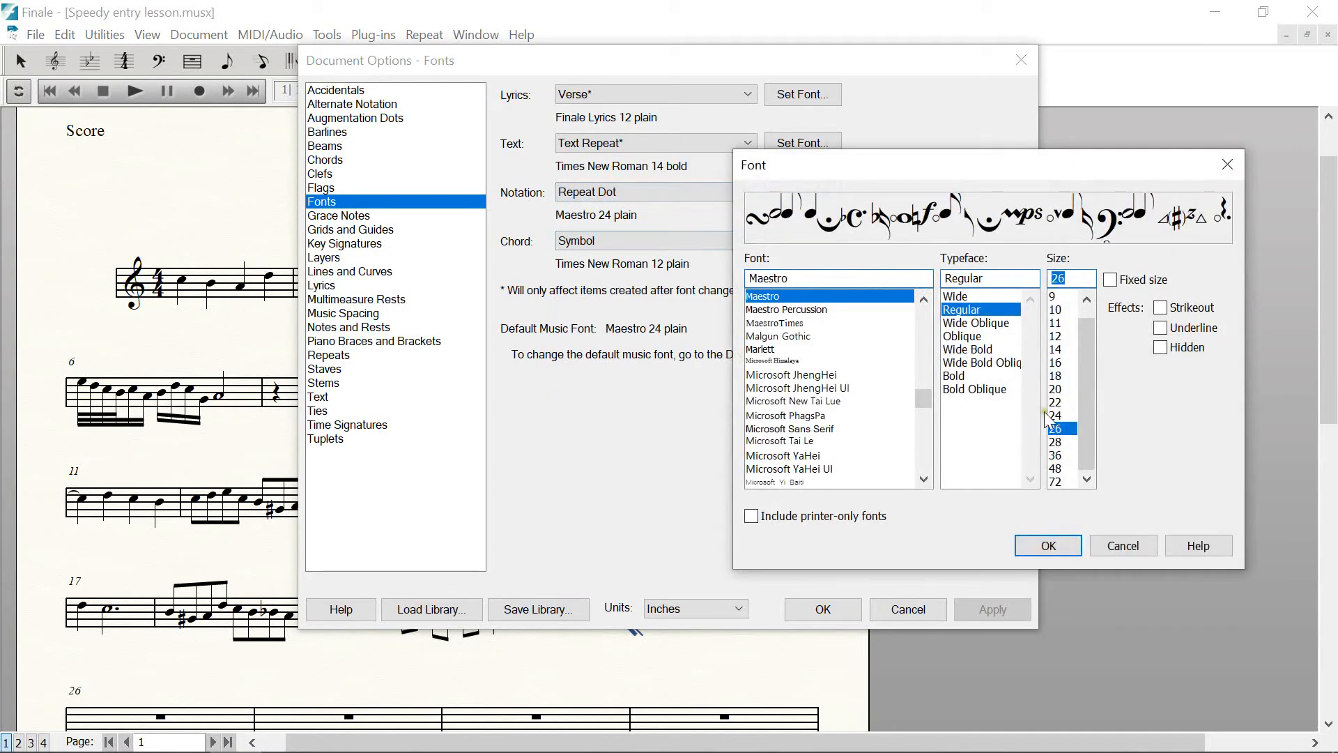
pyautogui.click(962, 376)
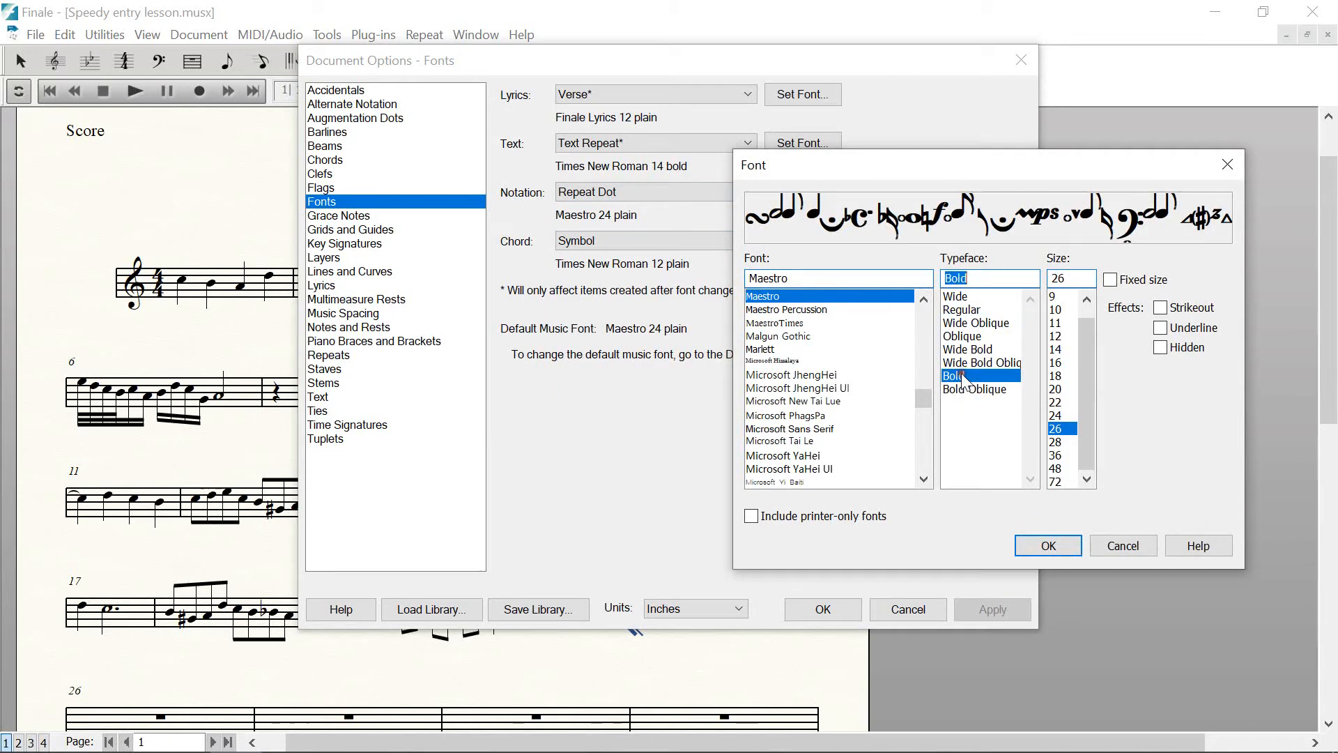
pyautogui.click(1043, 545)
pyautogui.click(993, 609)
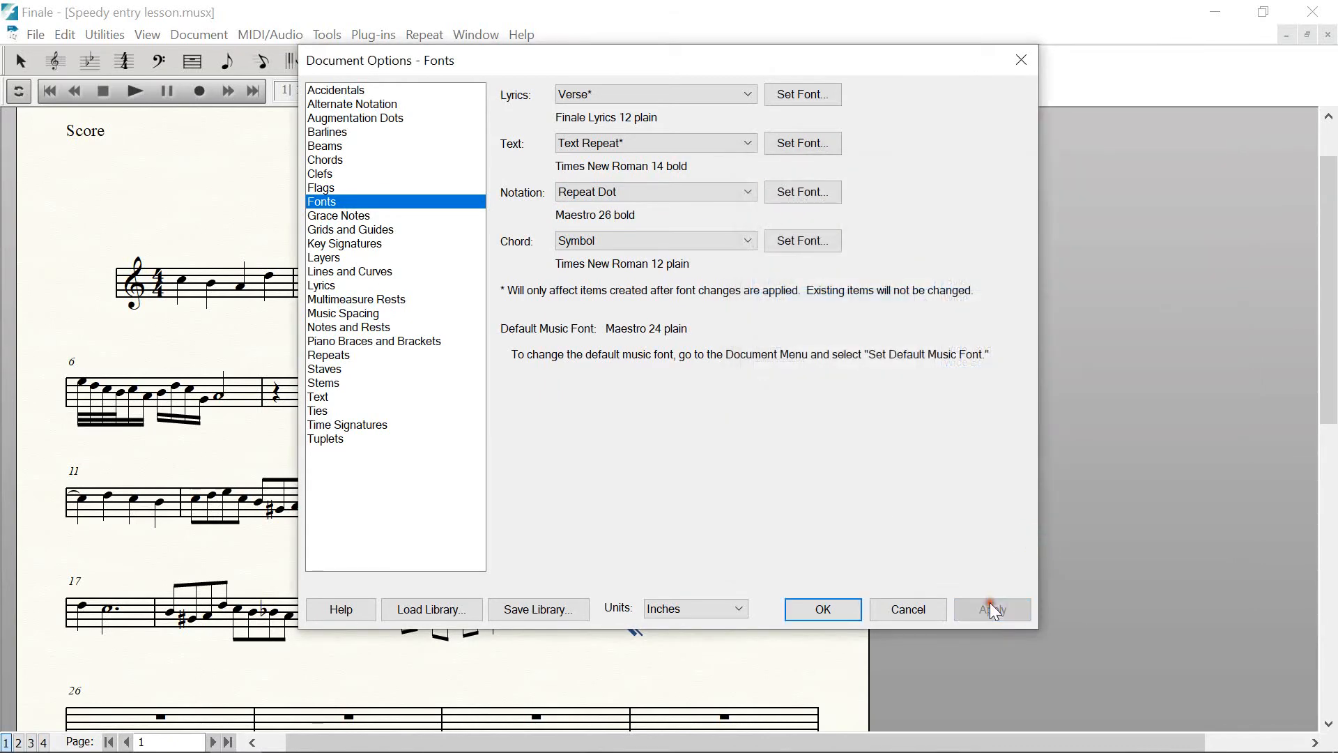
pyautogui.moveTo(833, 66); pyautogui.dragTo(1293, 177)
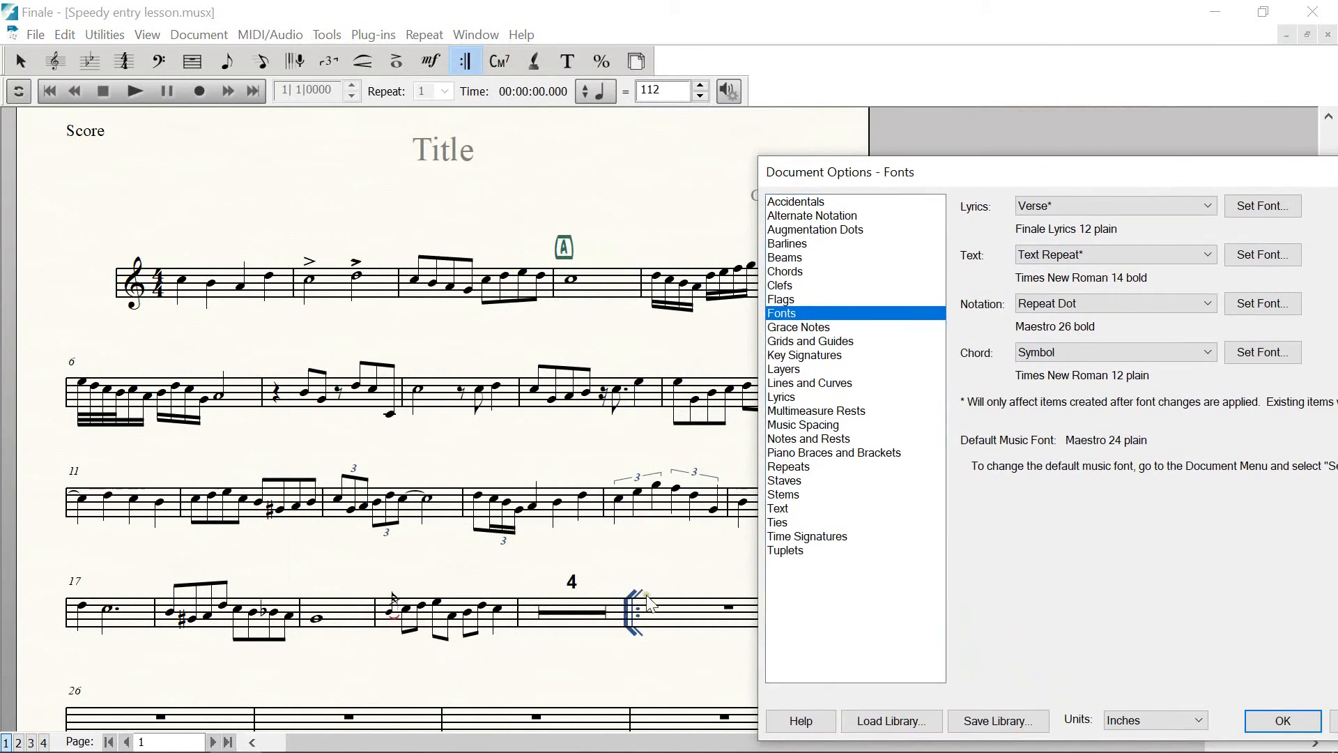
pyautogui.moveTo(1092, 183); pyautogui.dragTo(729, 42)
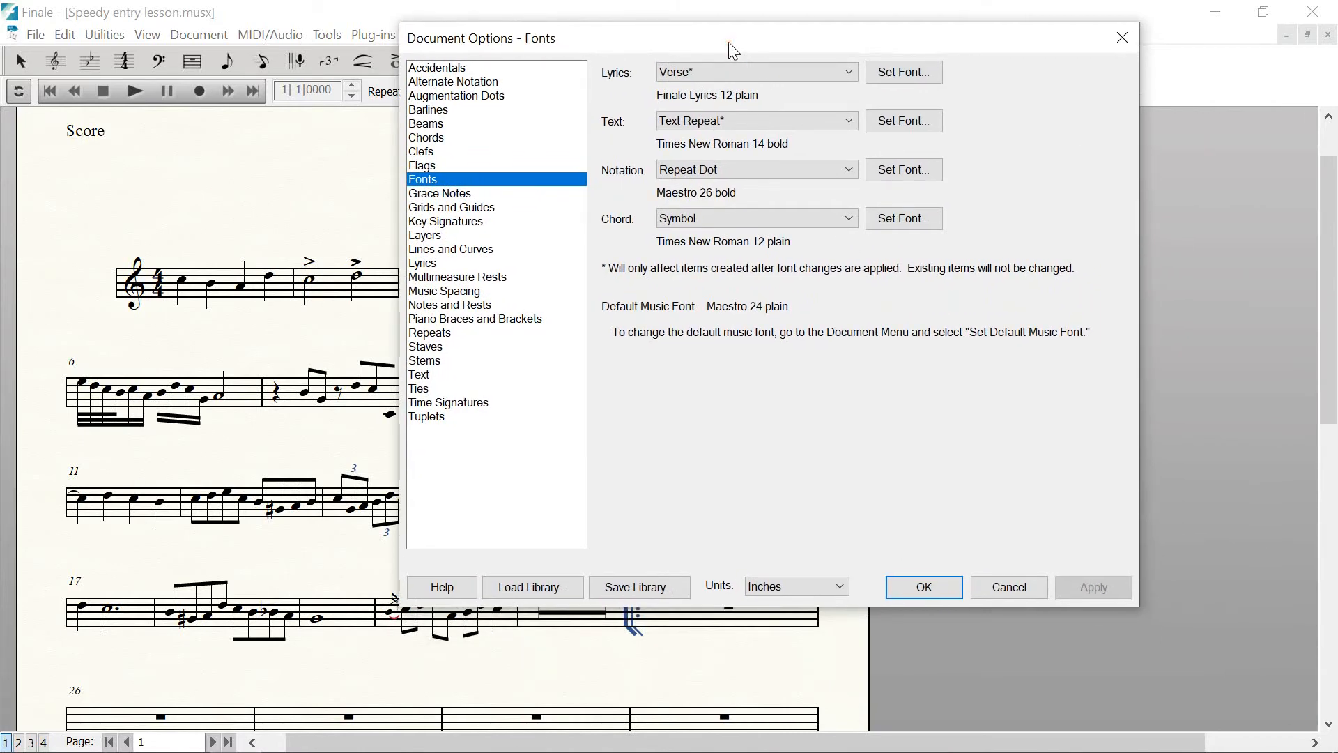
# Look over the document options for grace notes, staves, stems and text
pyautogui.click(450, 195)
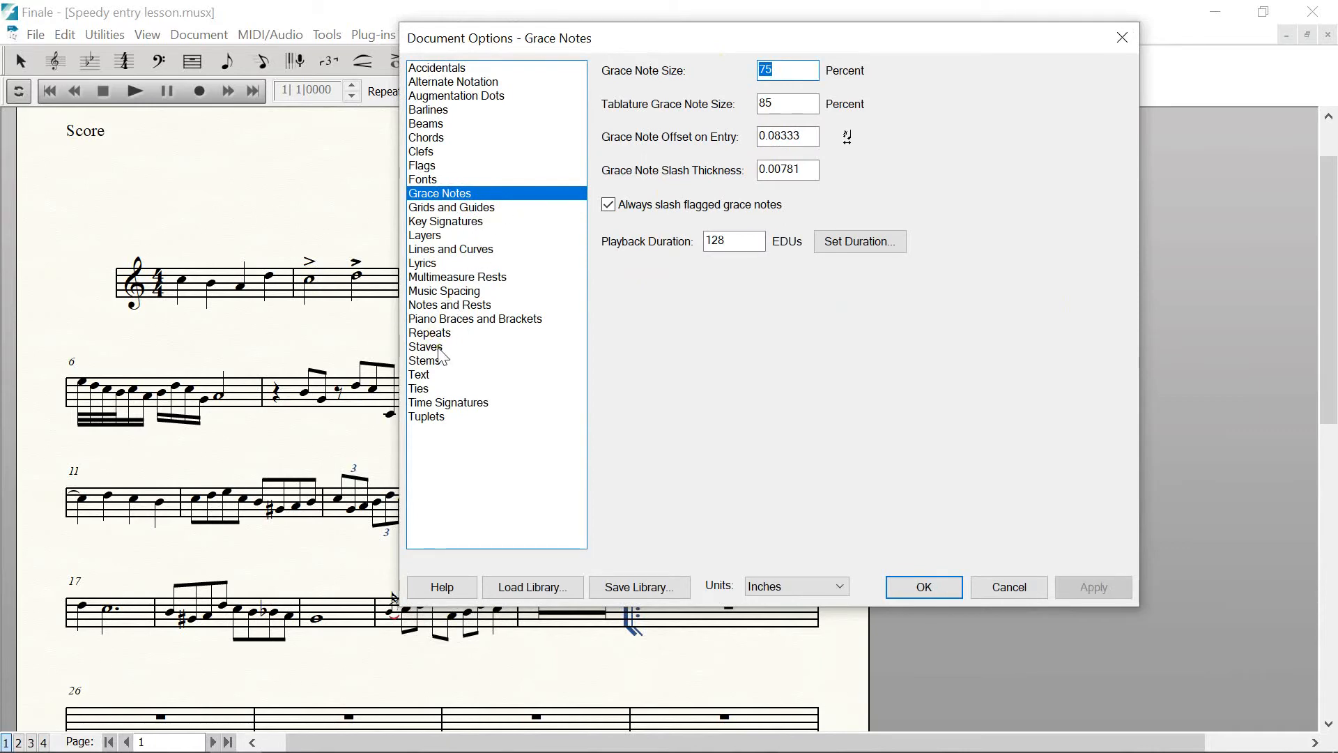
pyautogui.click(425, 347)
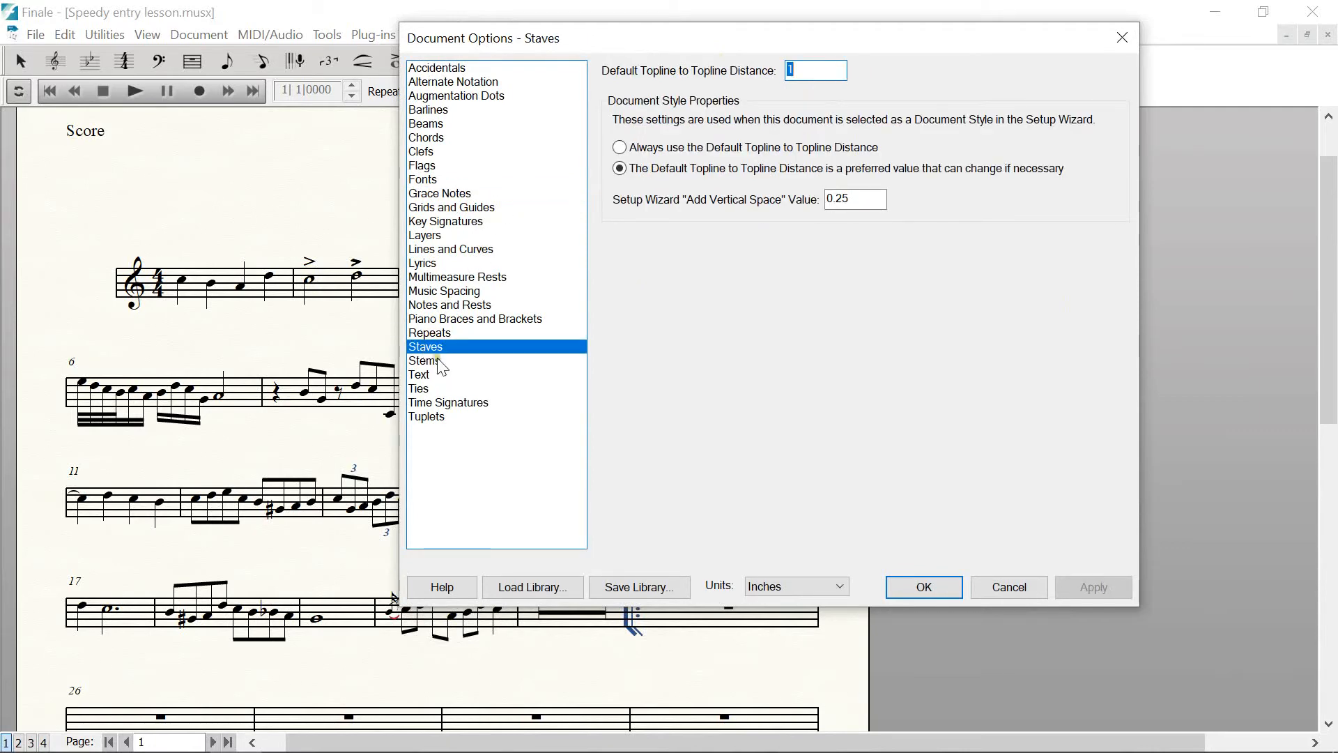
pyautogui.click(428, 364)
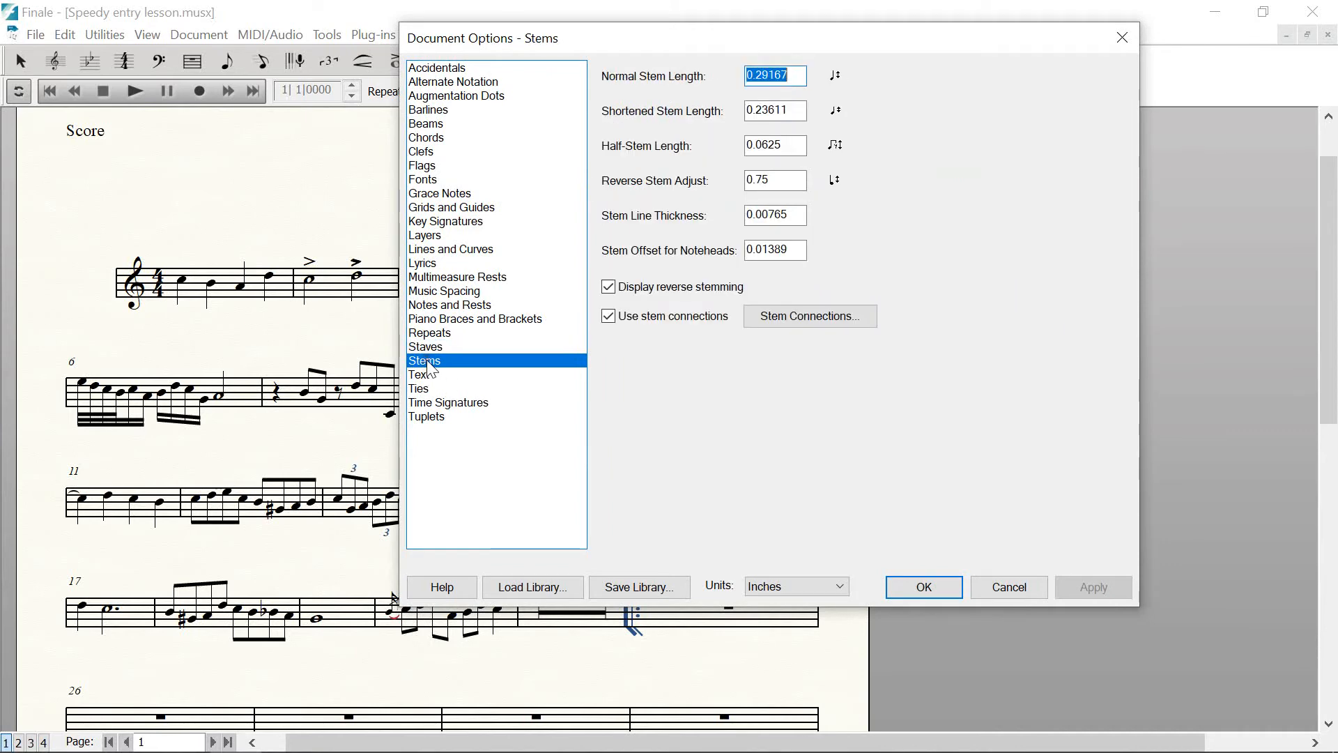
pyautogui.click(421, 376)
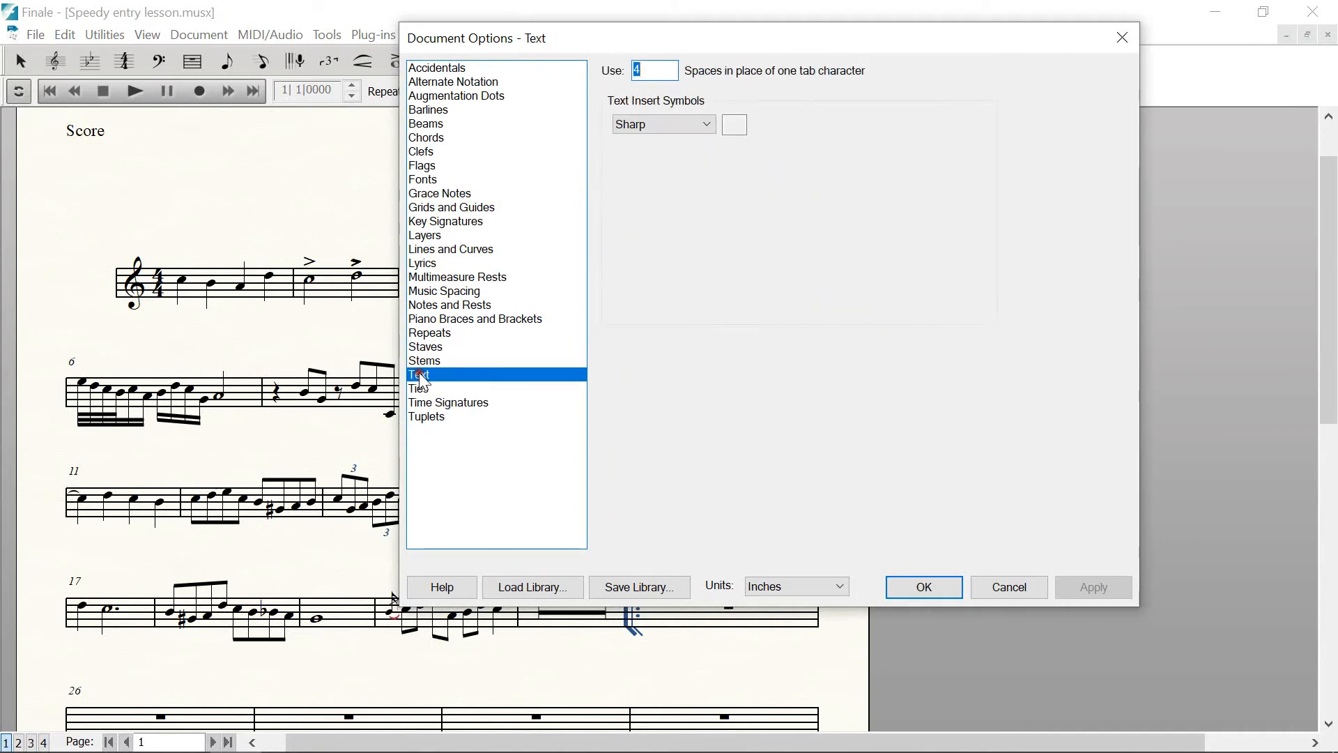
# Examine the document options for ties, including the list of tie placement types
pyautogui.click(421, 390)
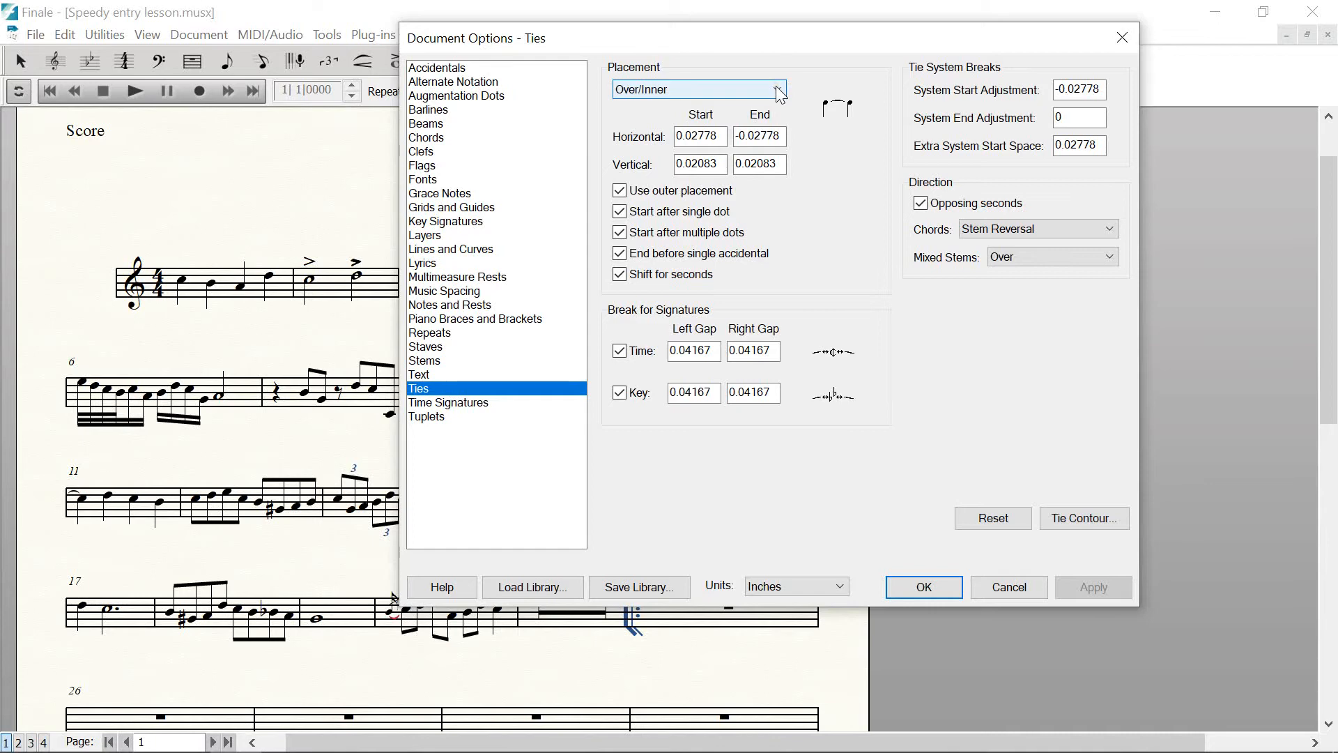
pyautogui.click(778, 90)
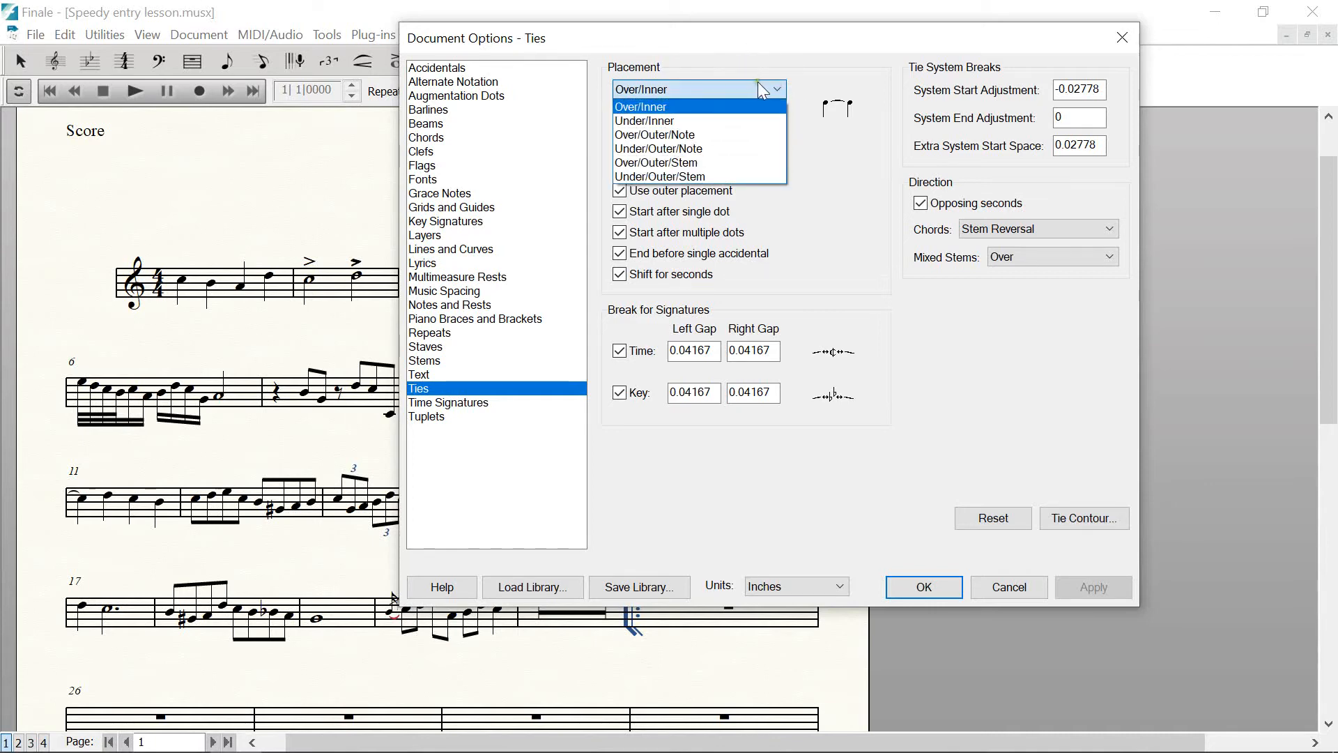
pyautogui.click(760, 88)
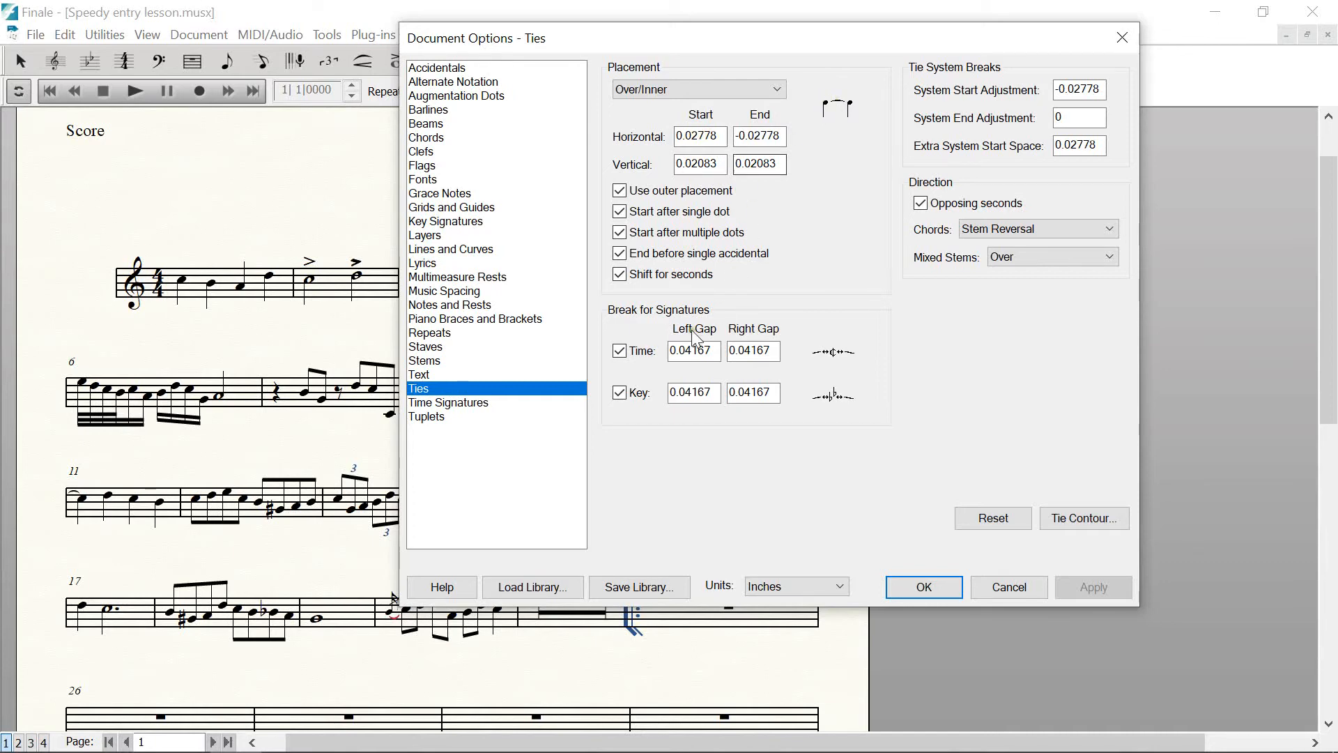
# Look over the time signature and tuplet options, and close the document options
pyautogui.click(468, 404)
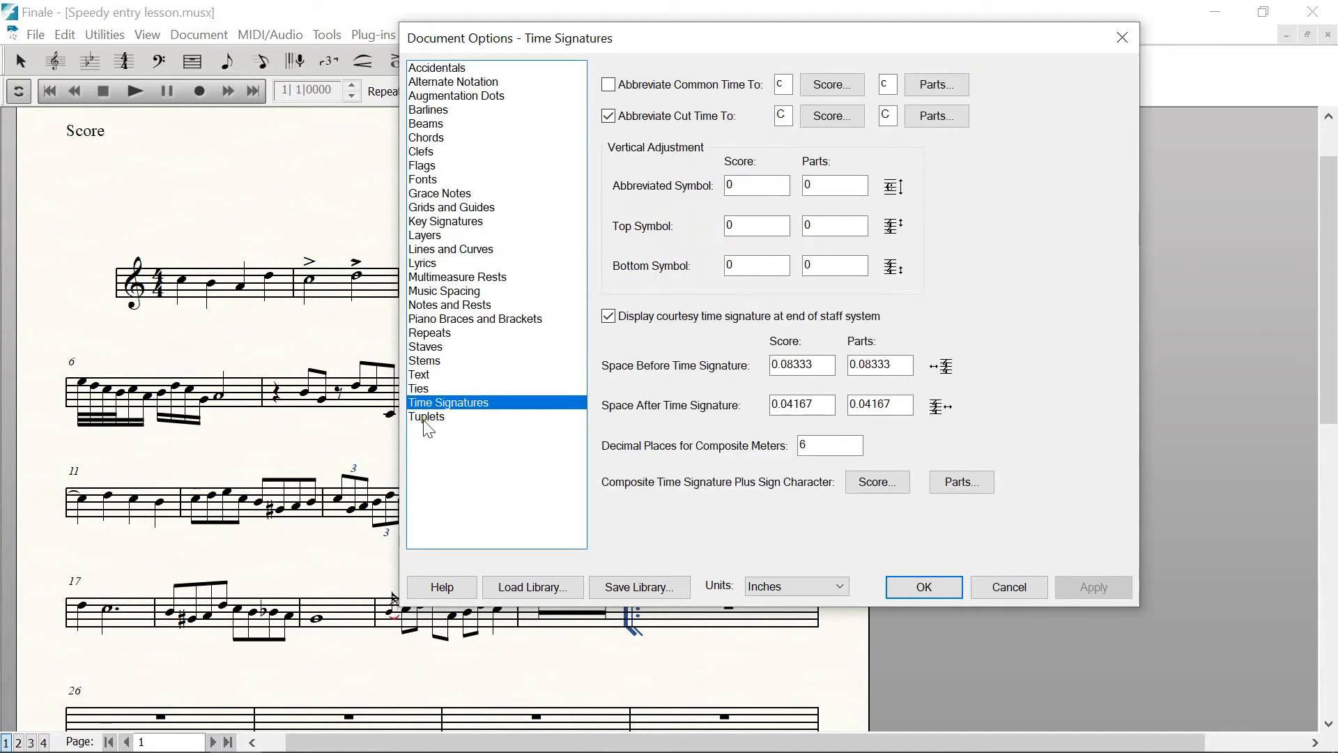
pyautogui.click(436, 418)
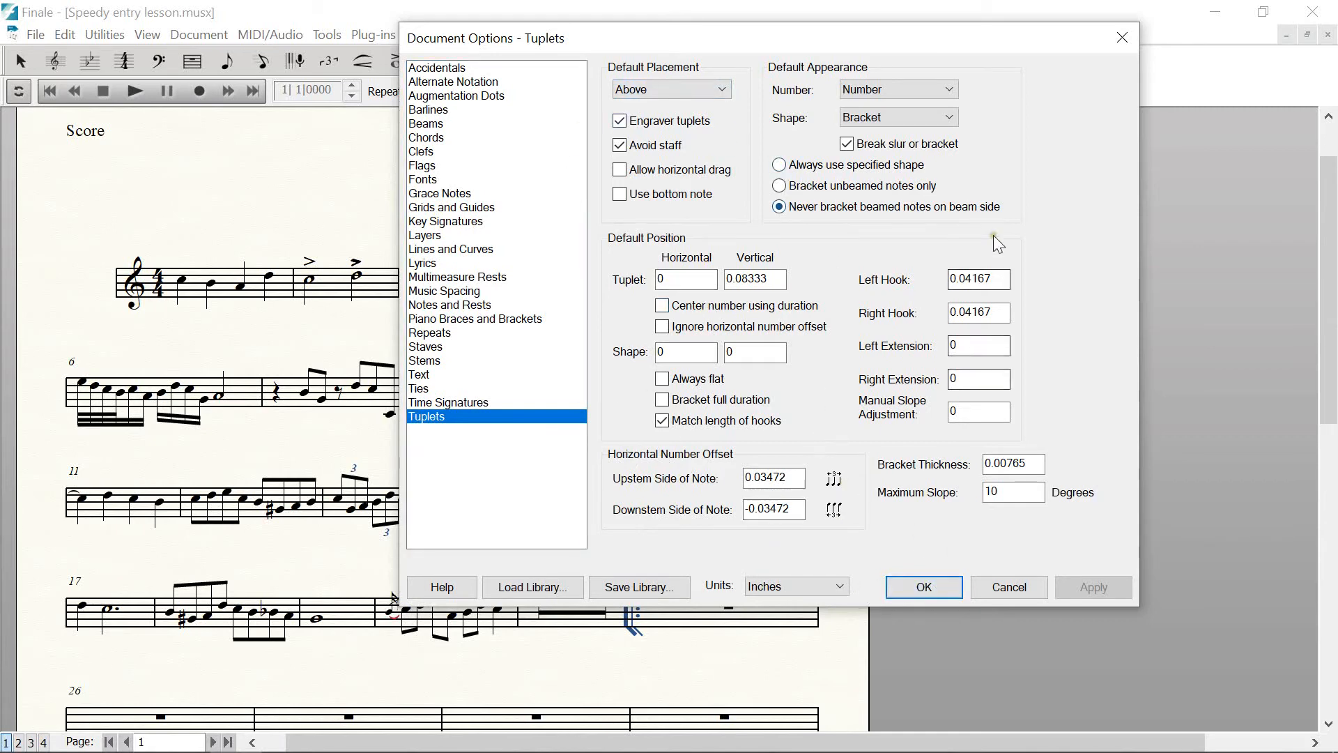
pyautogui.click(931, 589)
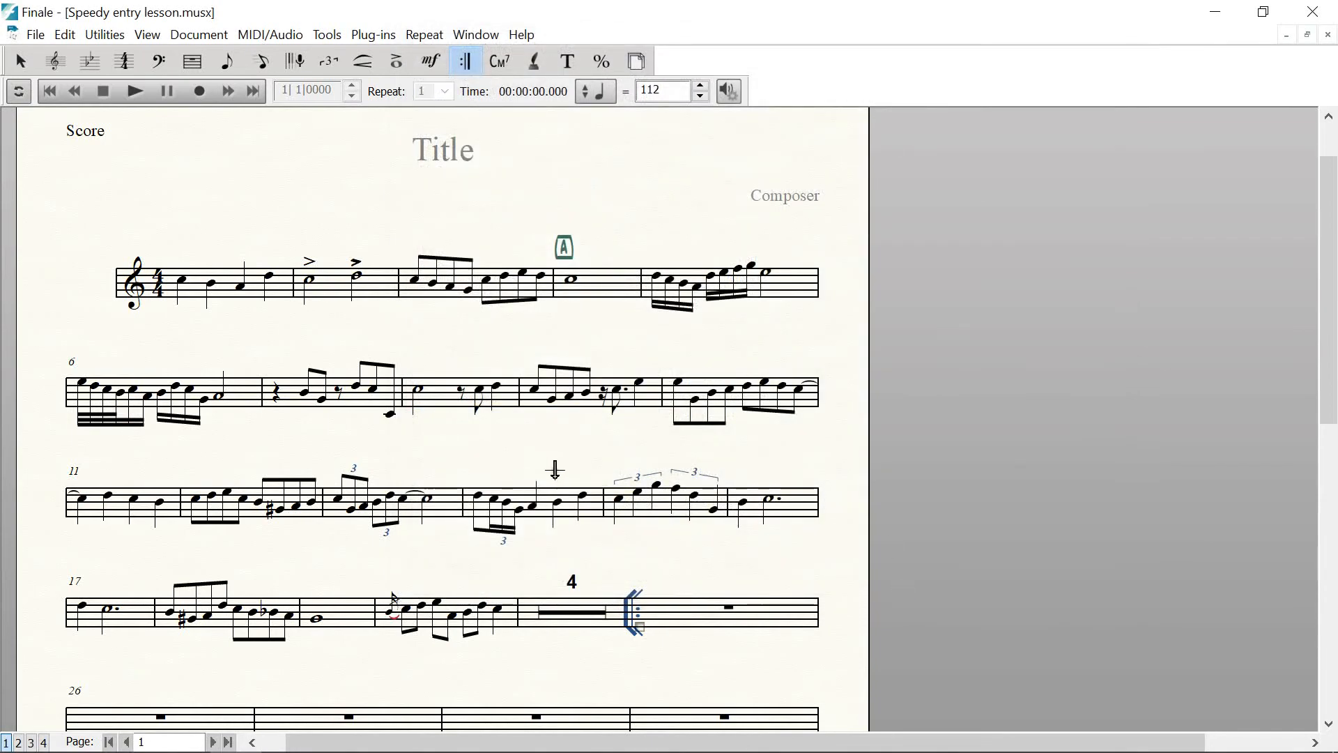
# Delete the articulations above the two notes in measure 2
pyautogui.moveTo(553, 454); pyautogui.dragTo(537, 404)
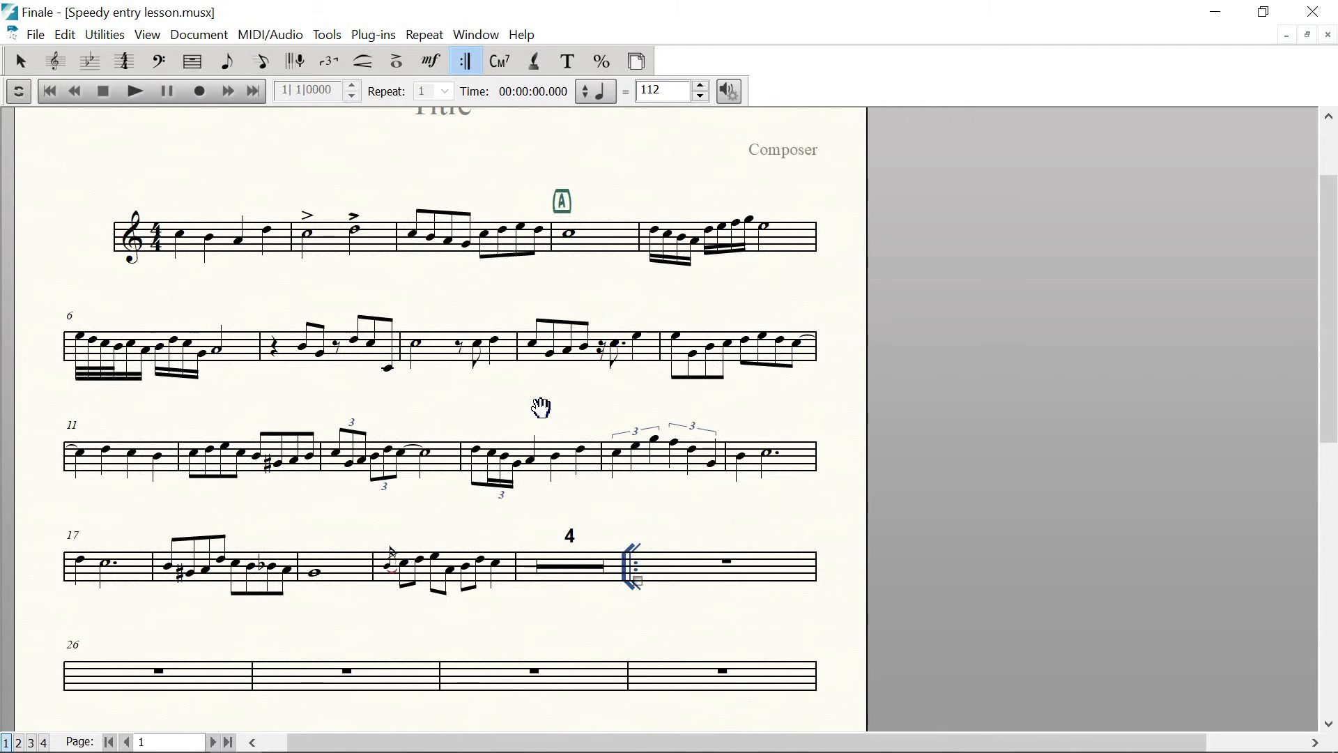
pyautogui.click(404, 68)
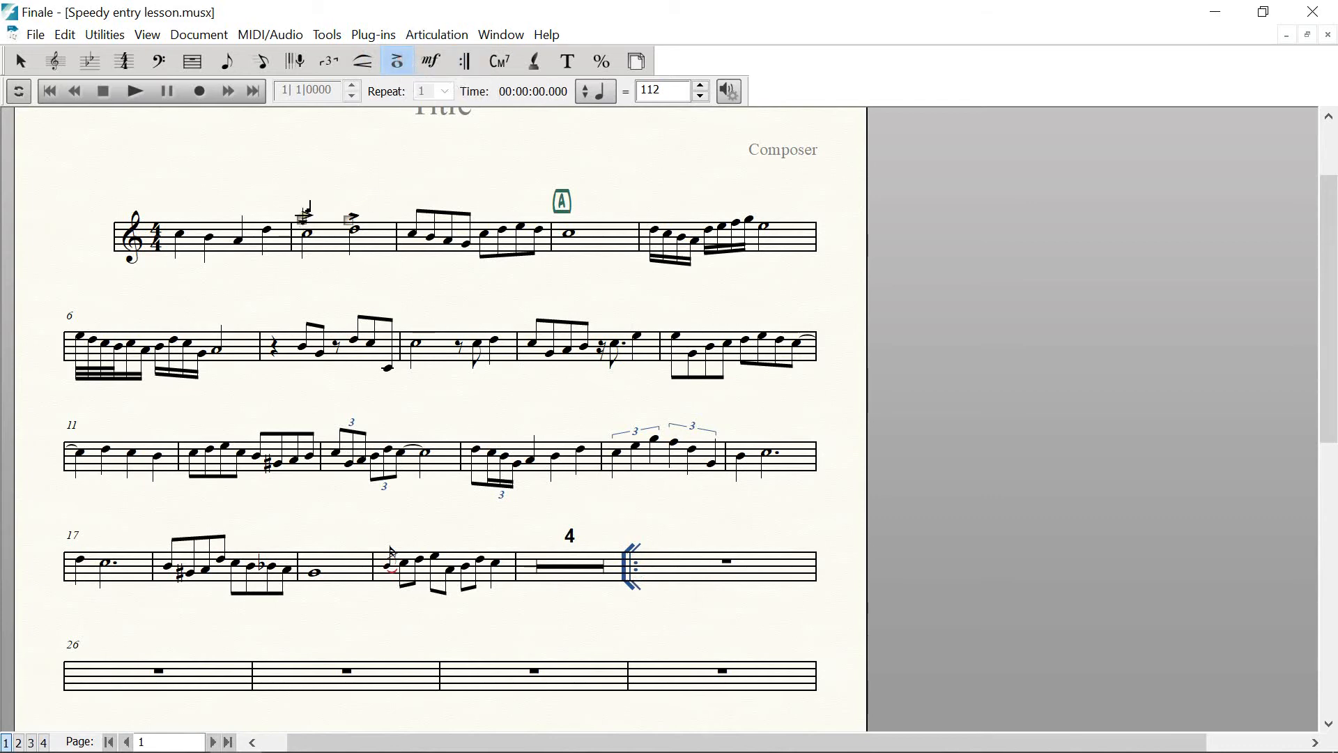
pyautogui.click(303, 216)
pyautogui.press('Delete')
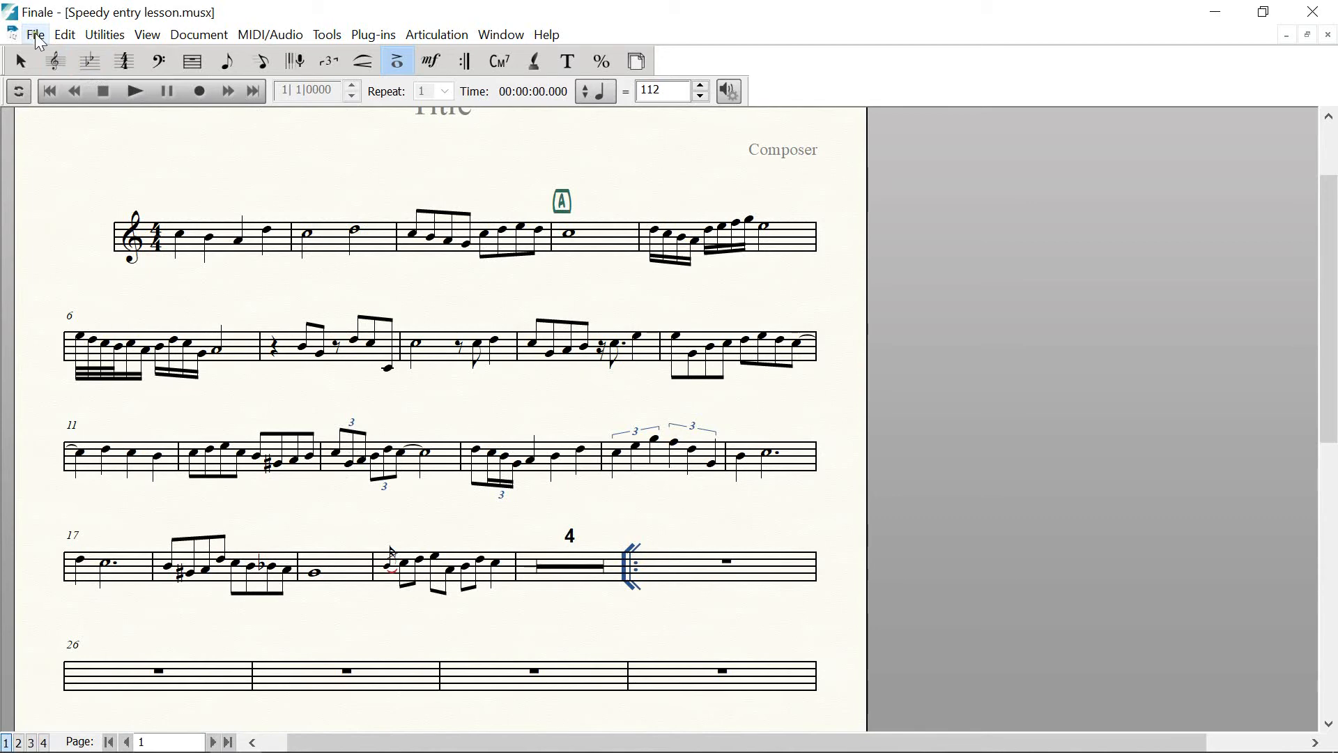
# Save the score under its current file name
pyautogui.moveTo(197, 143); pyautogui.dragTo(205, 195)
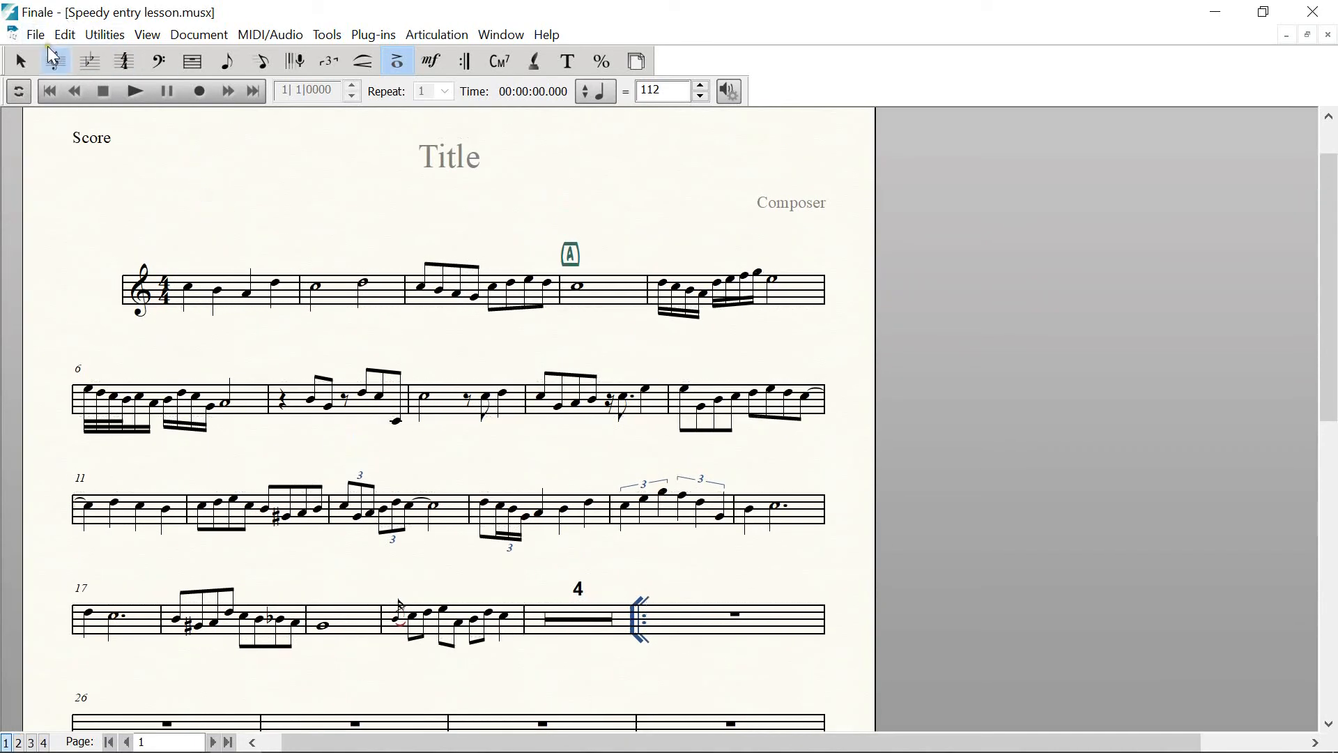
pyautogui.click(35, 35)
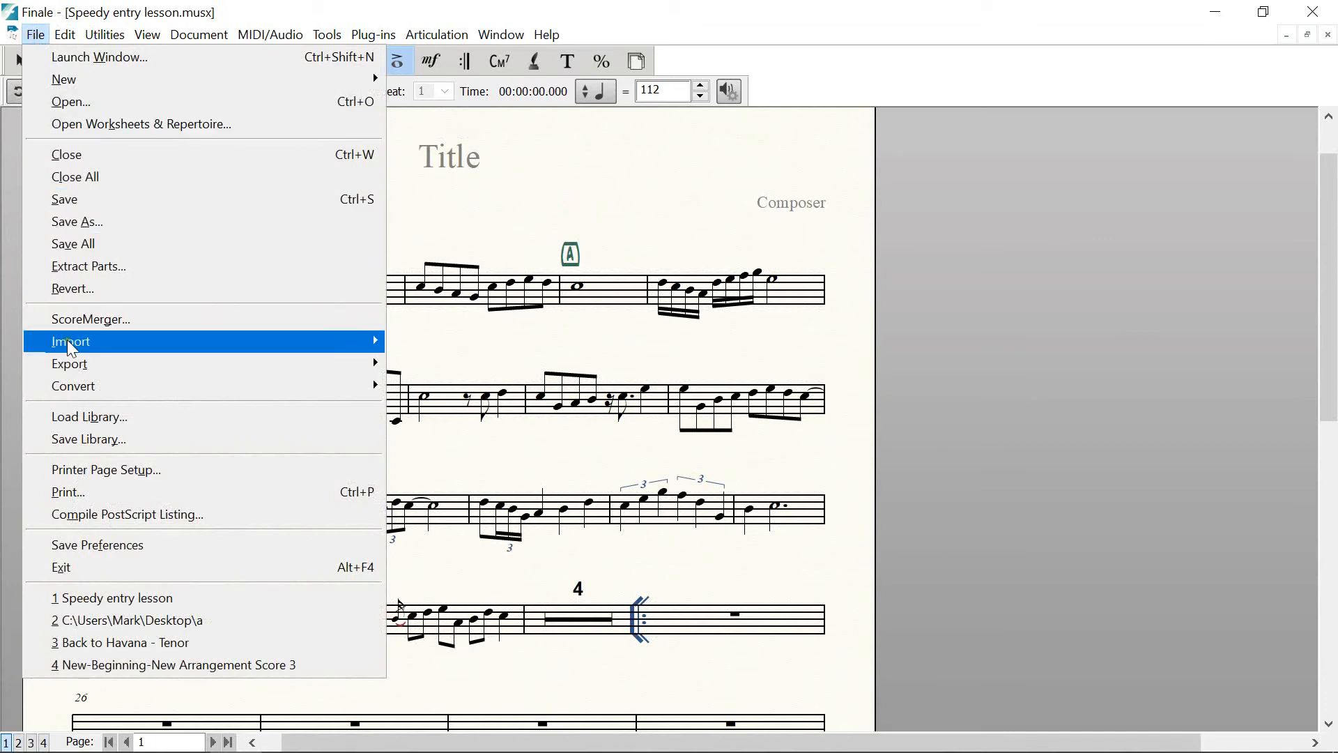
pyautogui.click(96, 200)
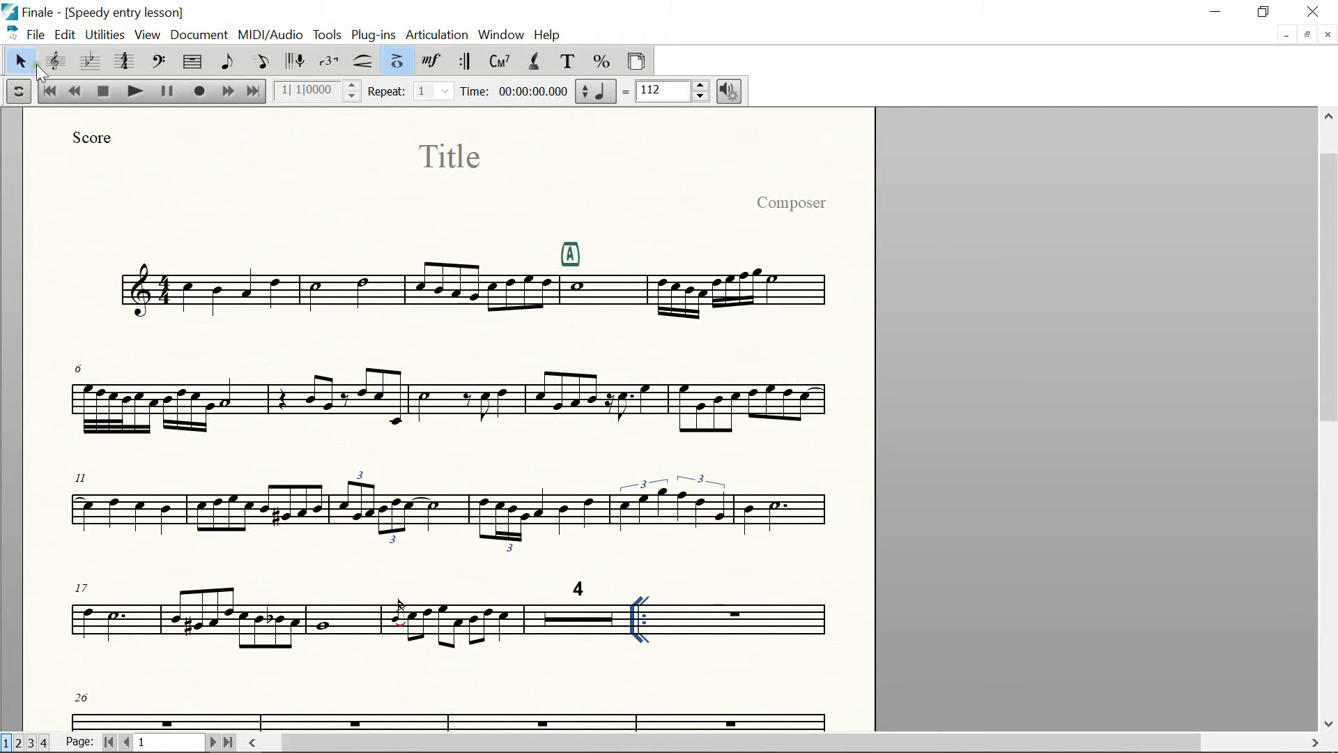
# Close the score and reopen the recent file Speedy entry lesson
pyautogui.click(37, 36)
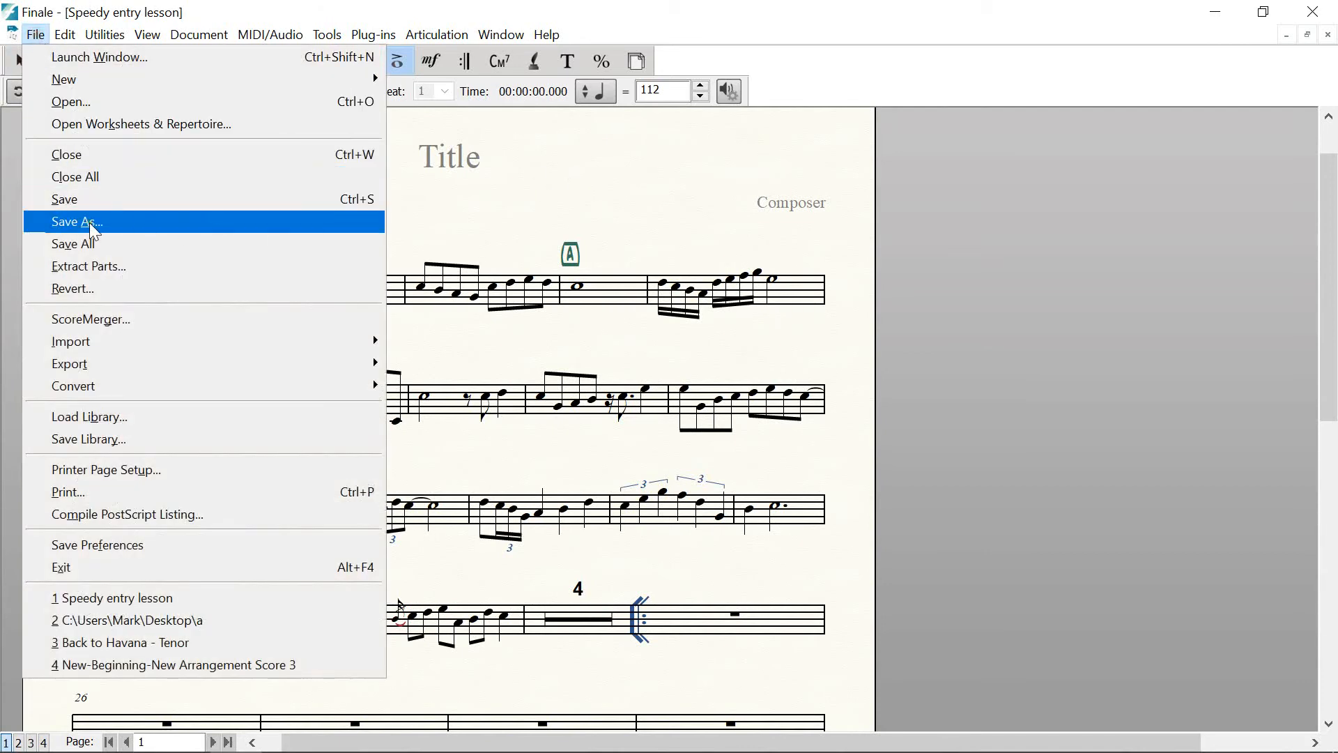
pyautogui.click(668, 189)
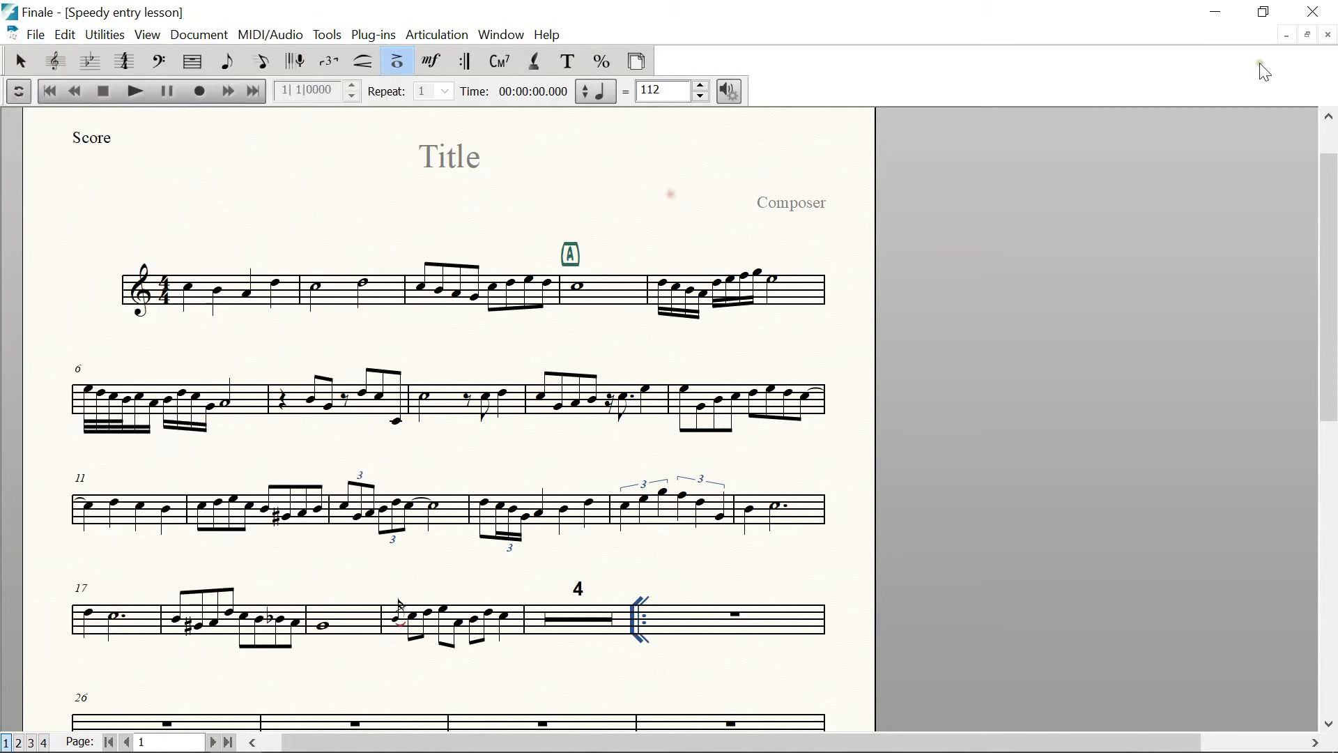
pyautogui.click(1327, 34)
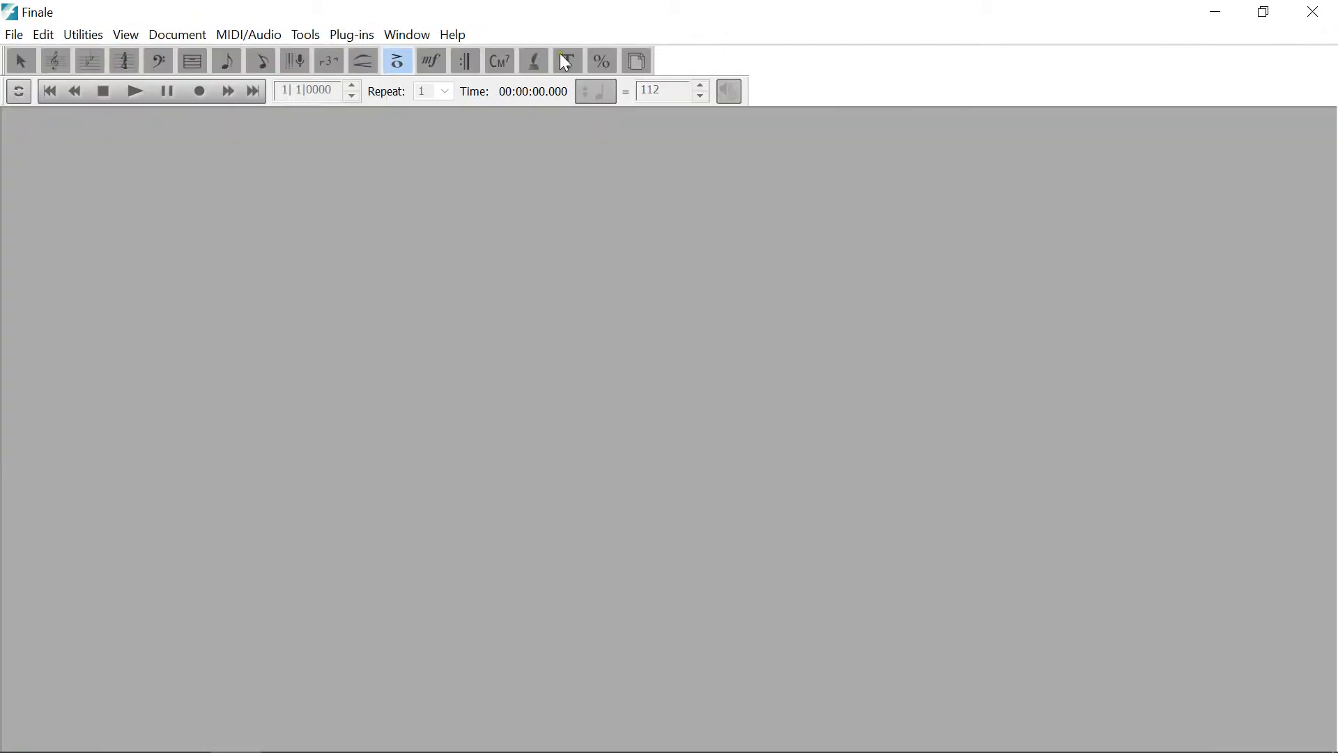
pyautogui.click(14, 37)
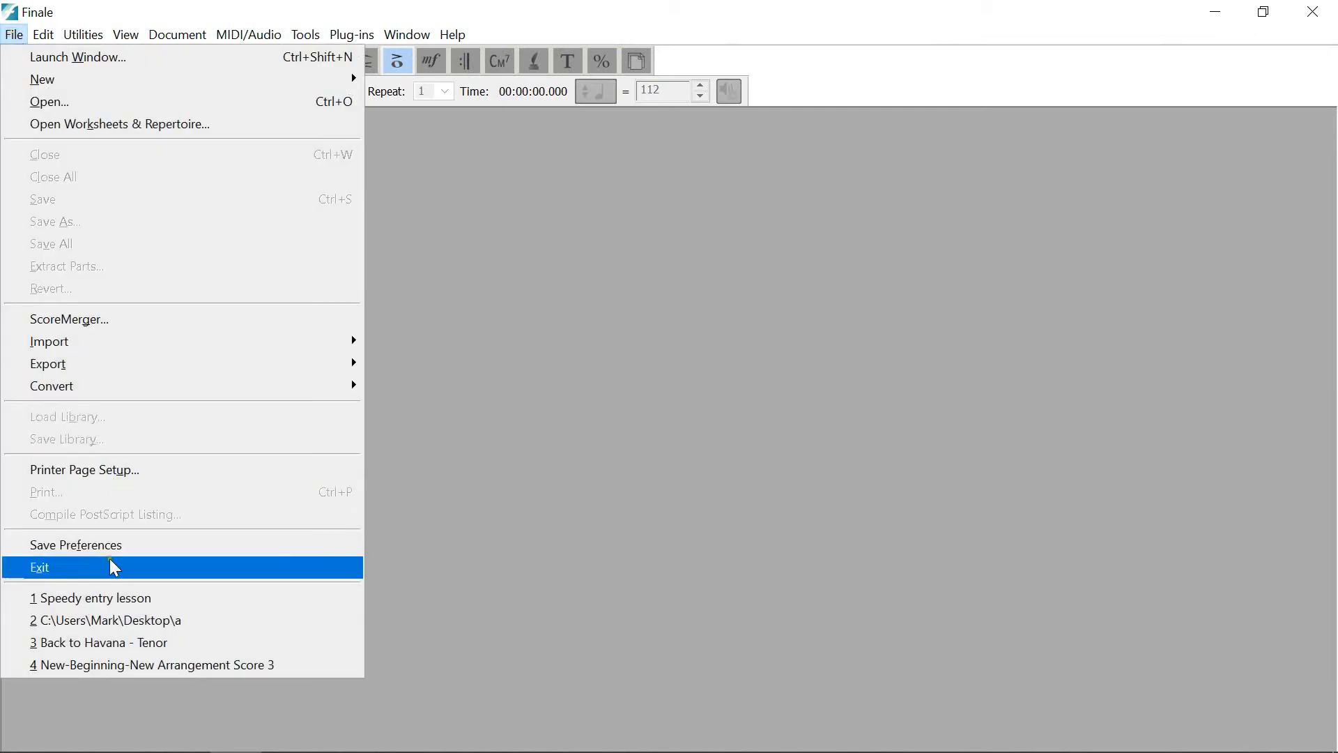
pyautogui.click(110, 598)
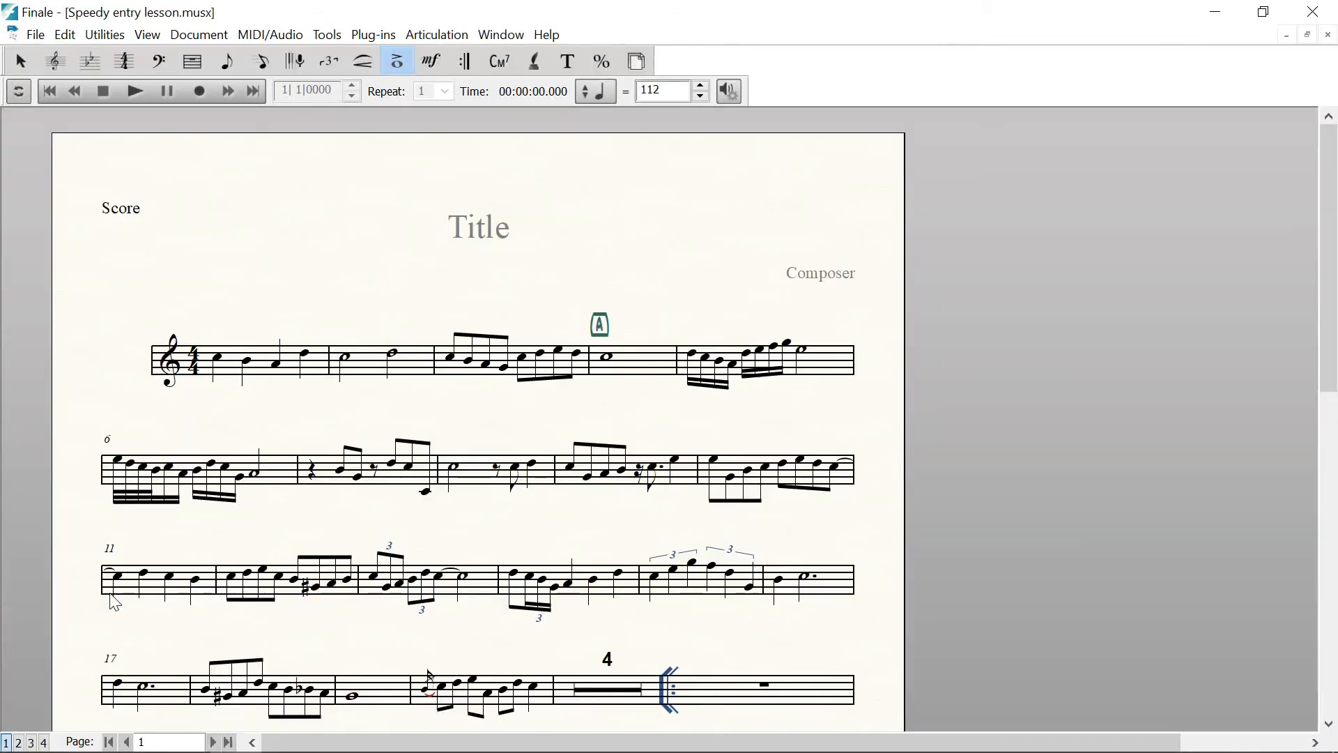
# Start saving a copy of the score, creating a New Tune folder on the Desktop and opening it as the destination
pyautogui.click(35, 36)
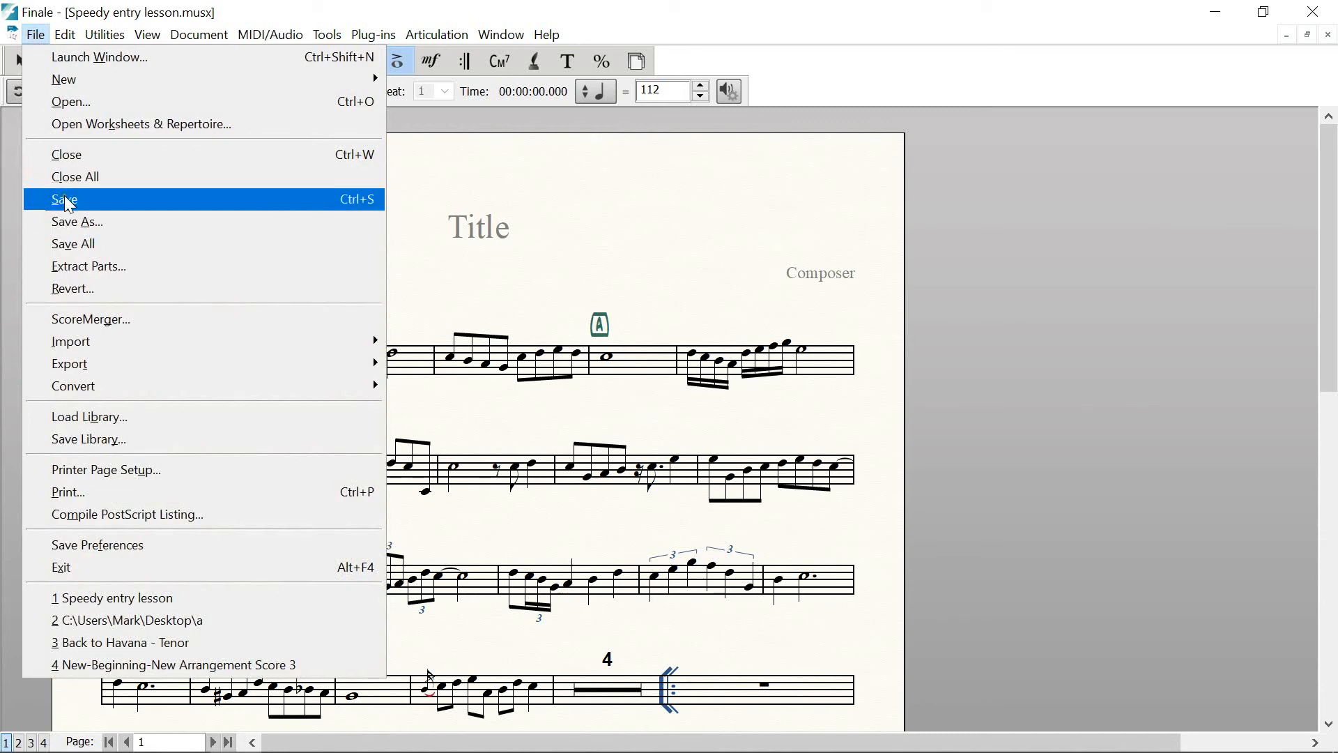
pyautogui.click(90, 217)
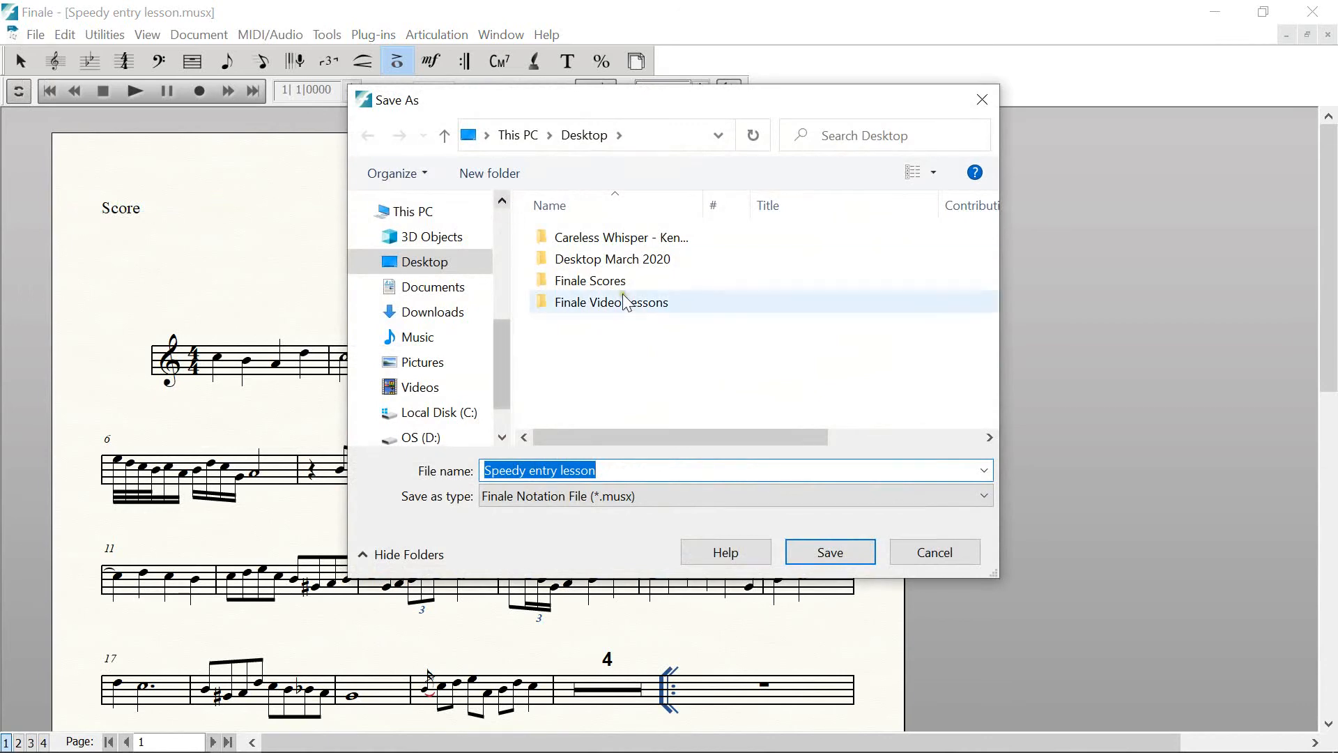
pyautogui.click(487, 174)
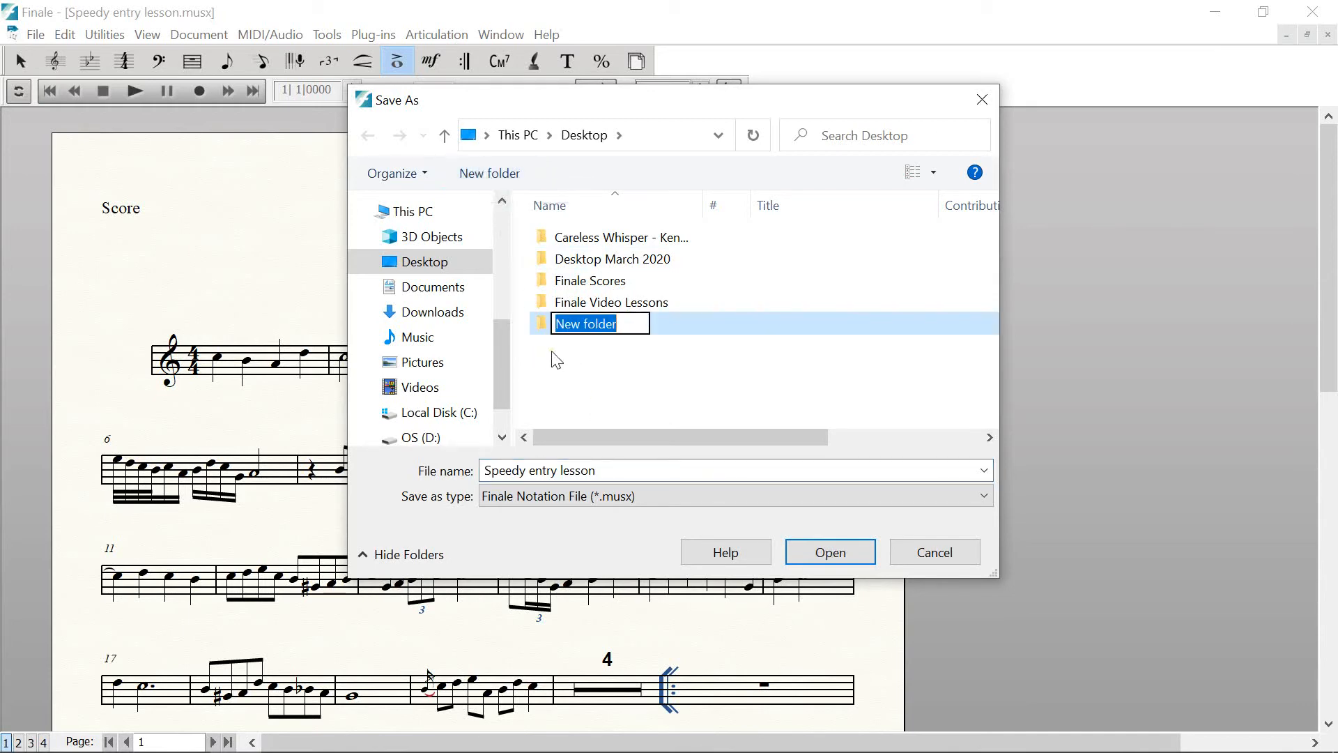
pyautogui.write('New Tunje')
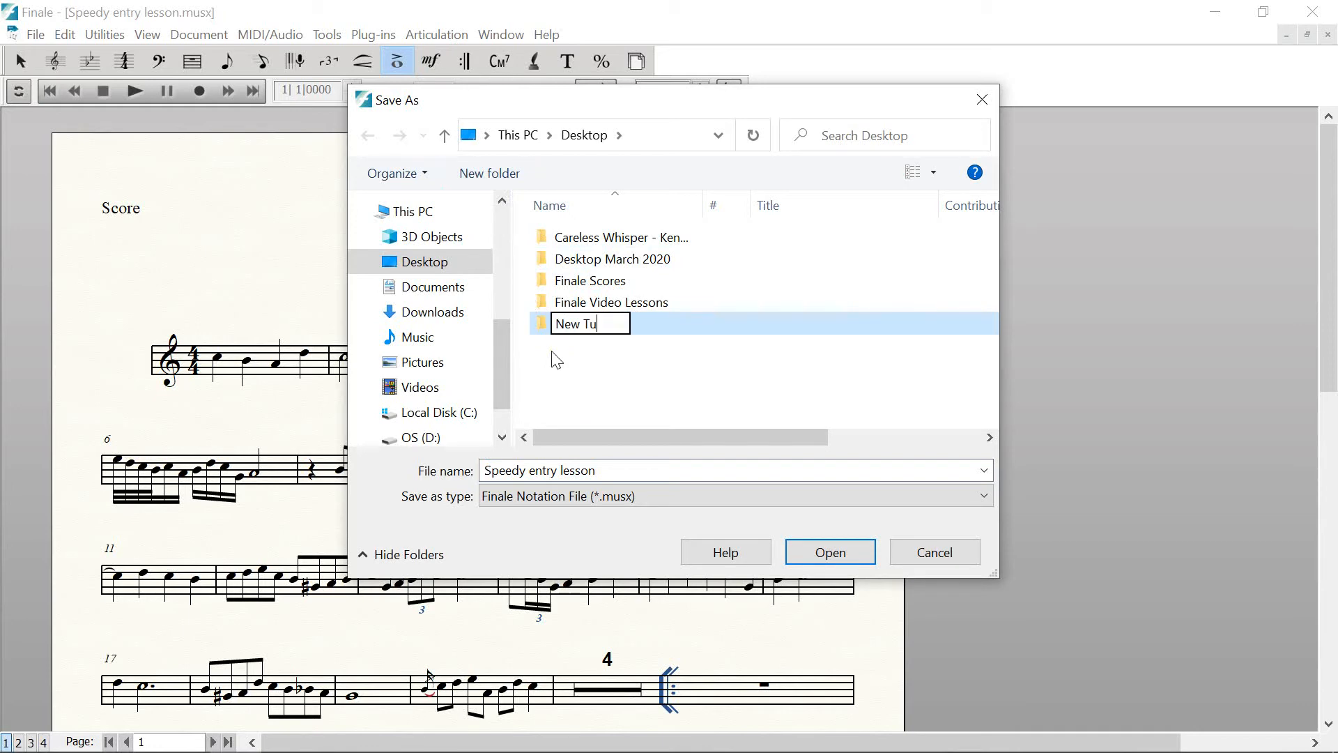
pyautogui.press('BackSpace')
pyautogui.press('BackSpace')
pyautogui.write('e')
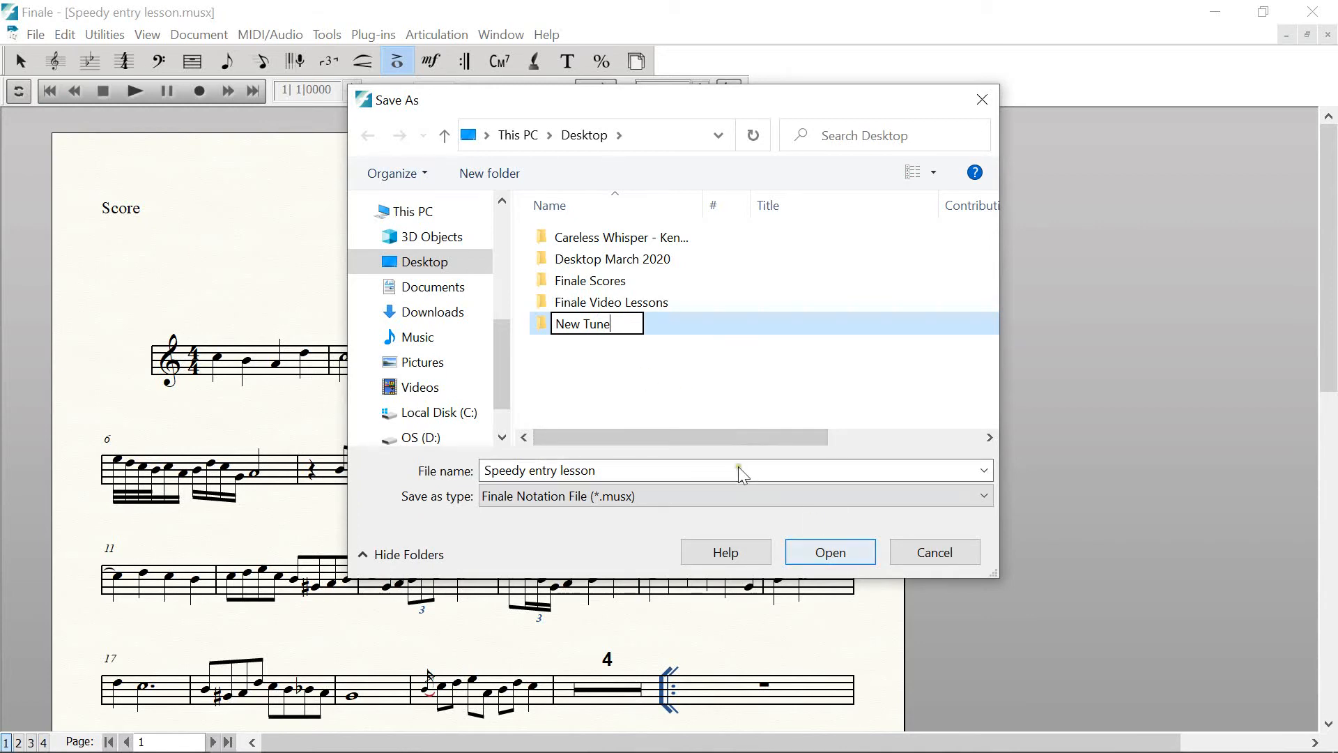
pyautogui.doubleClick(537, 325)
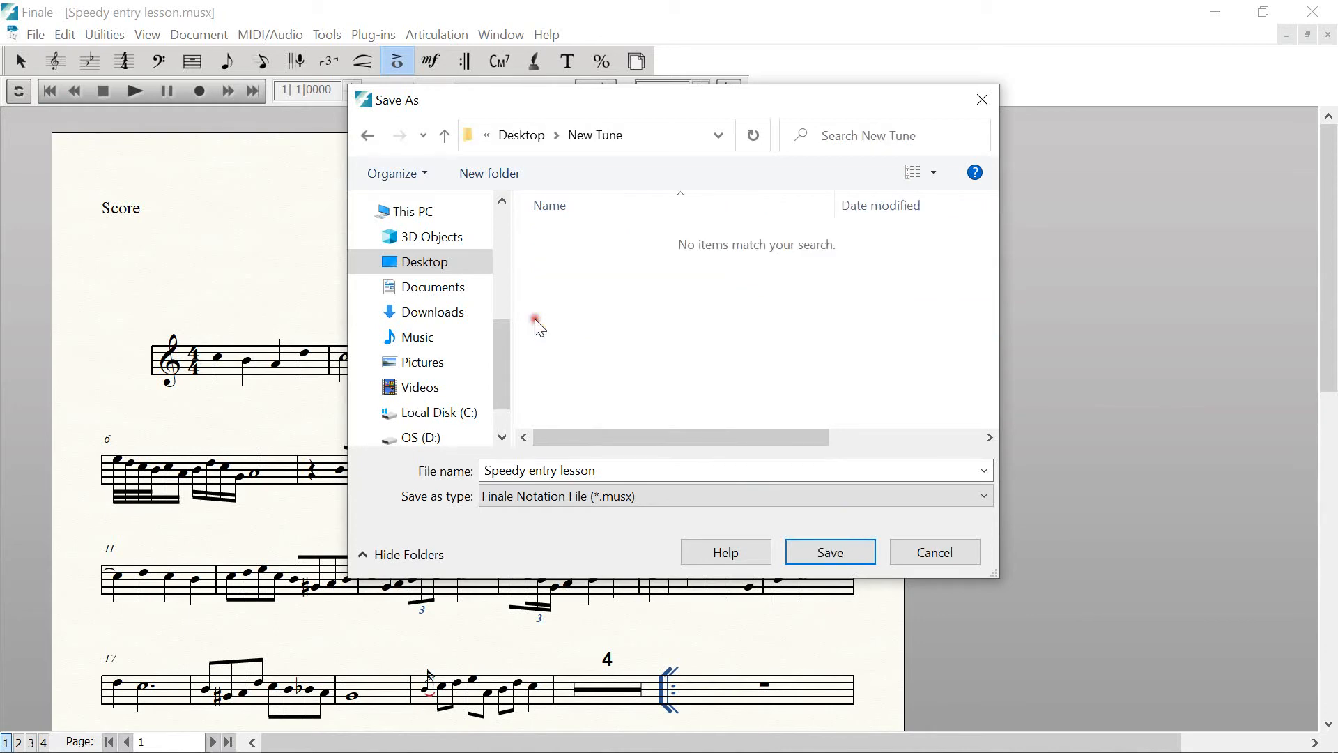
# Save the score under the file name New Tune
pyautogui.click(613, 469)
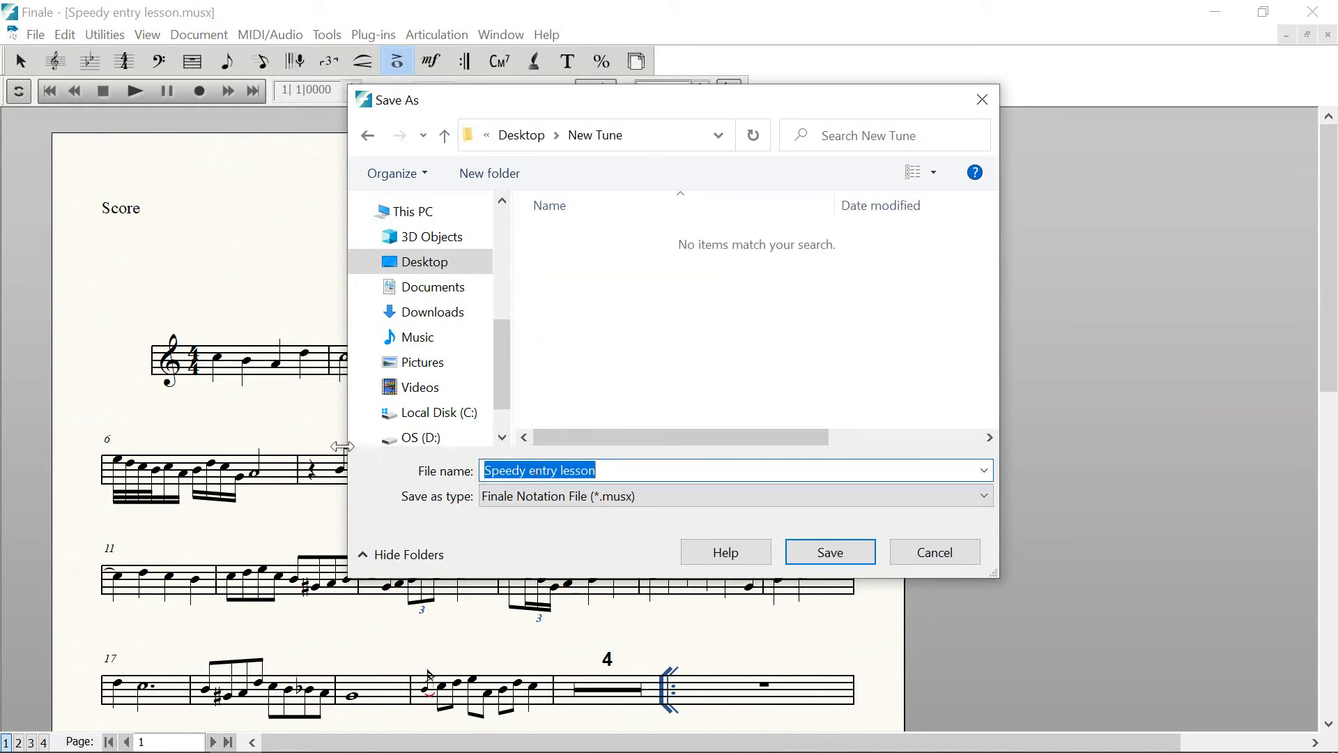
pyautogui.write('New Tune')
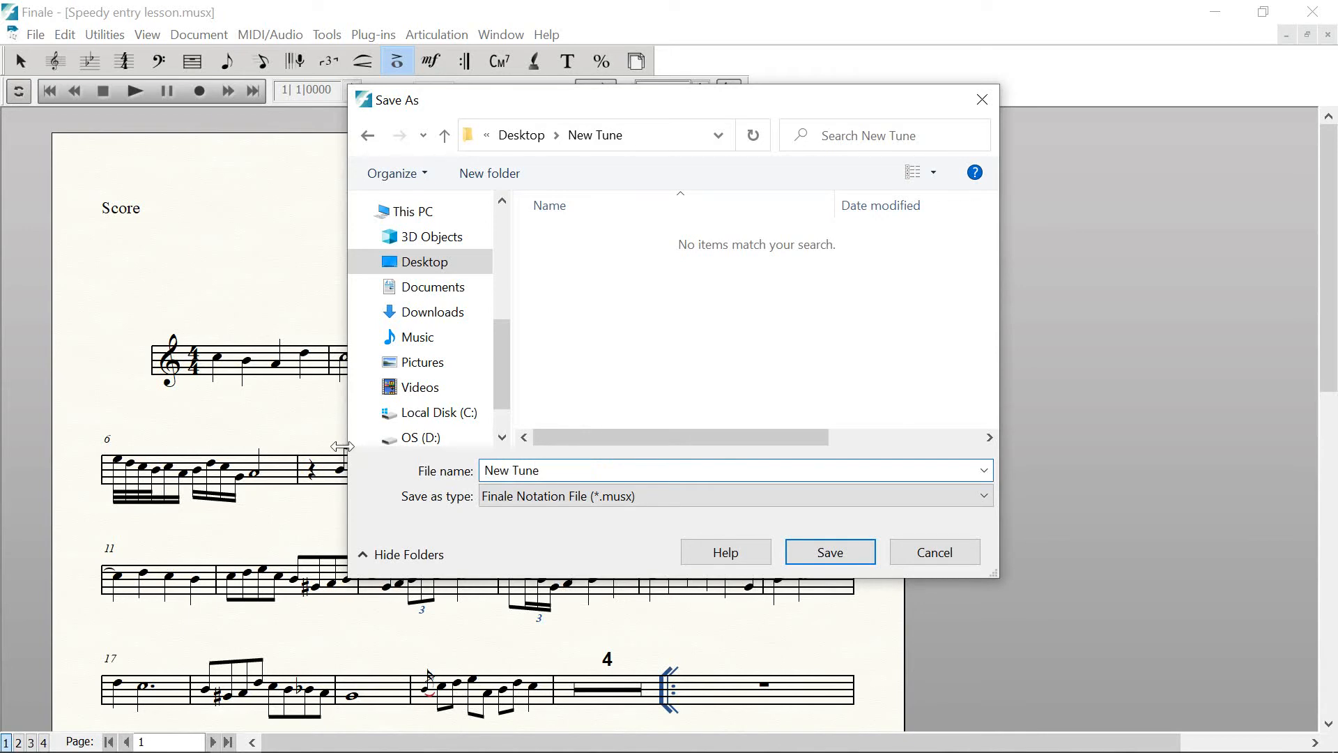
pyautogui.click(818, 553)
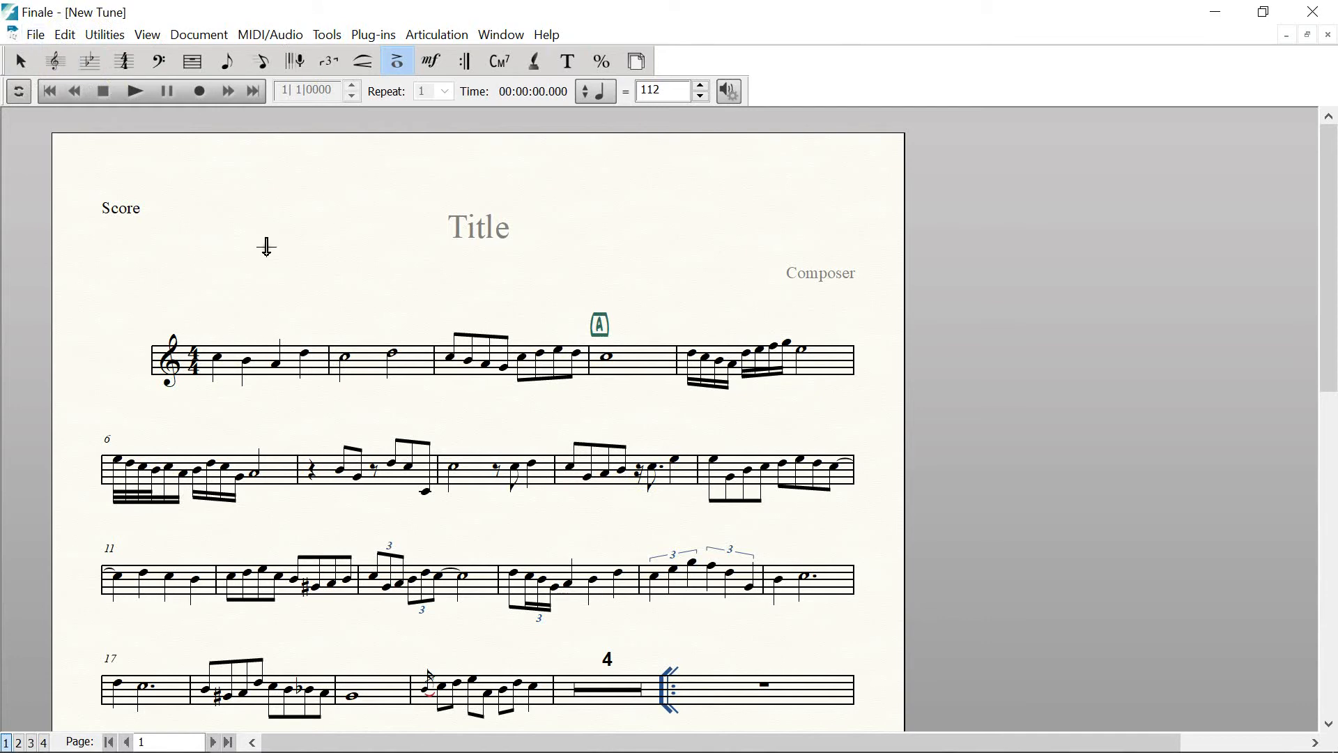
# Select all the music in the score with the Selection tool and delete it
pyautogui.click(20, 62)
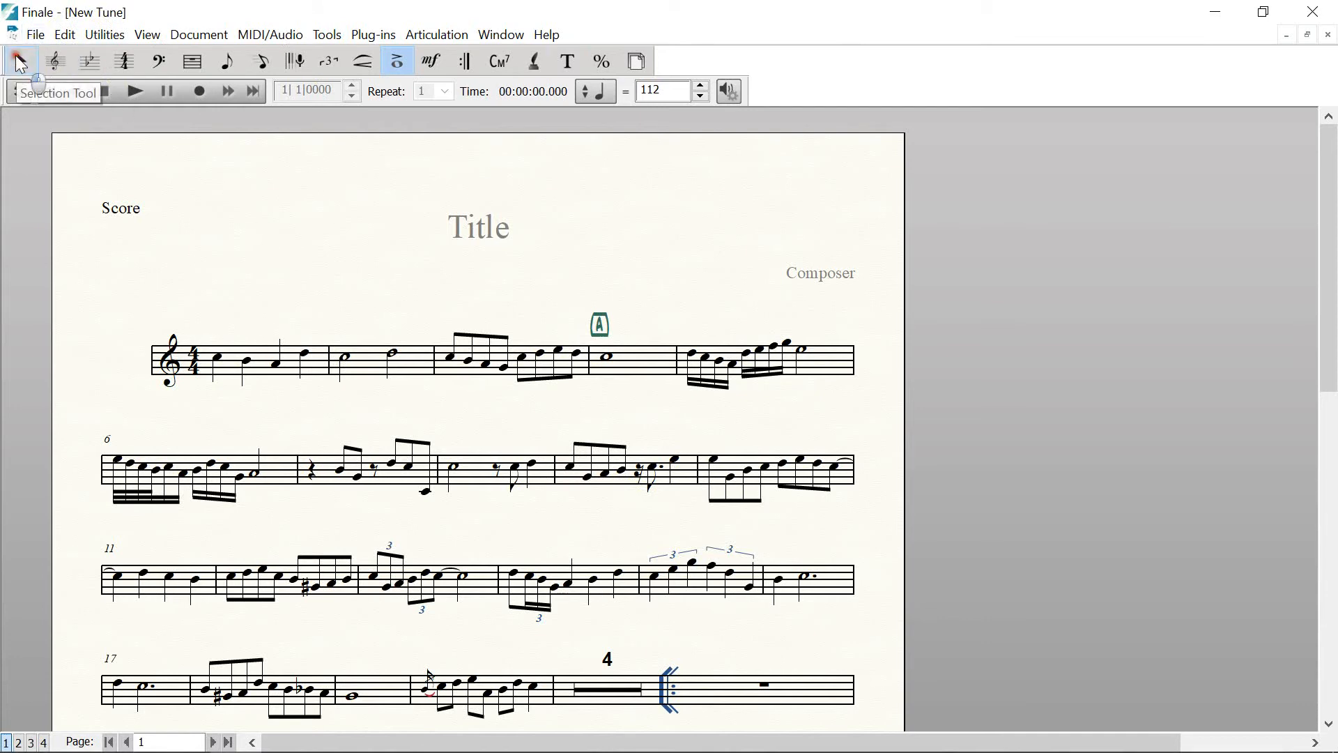
pyautogui.click(115, 359)
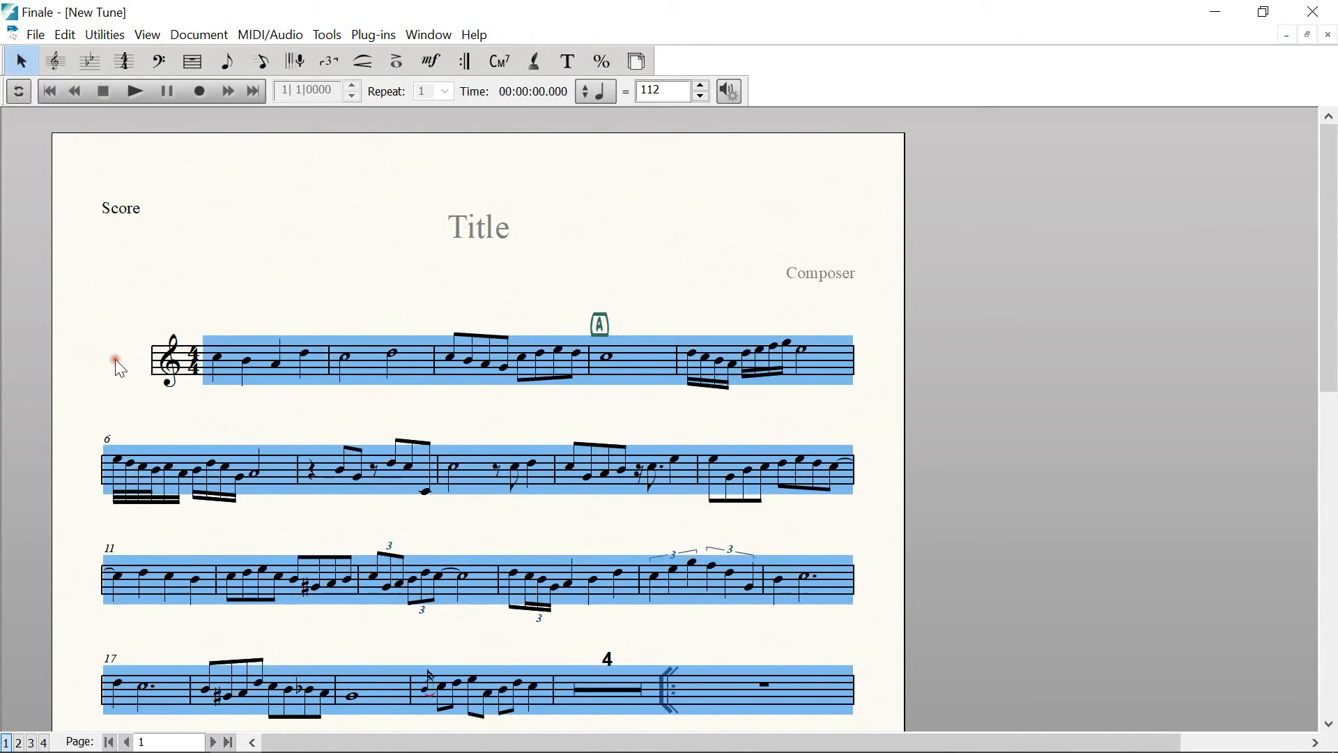
pyautogui.press('Delete')
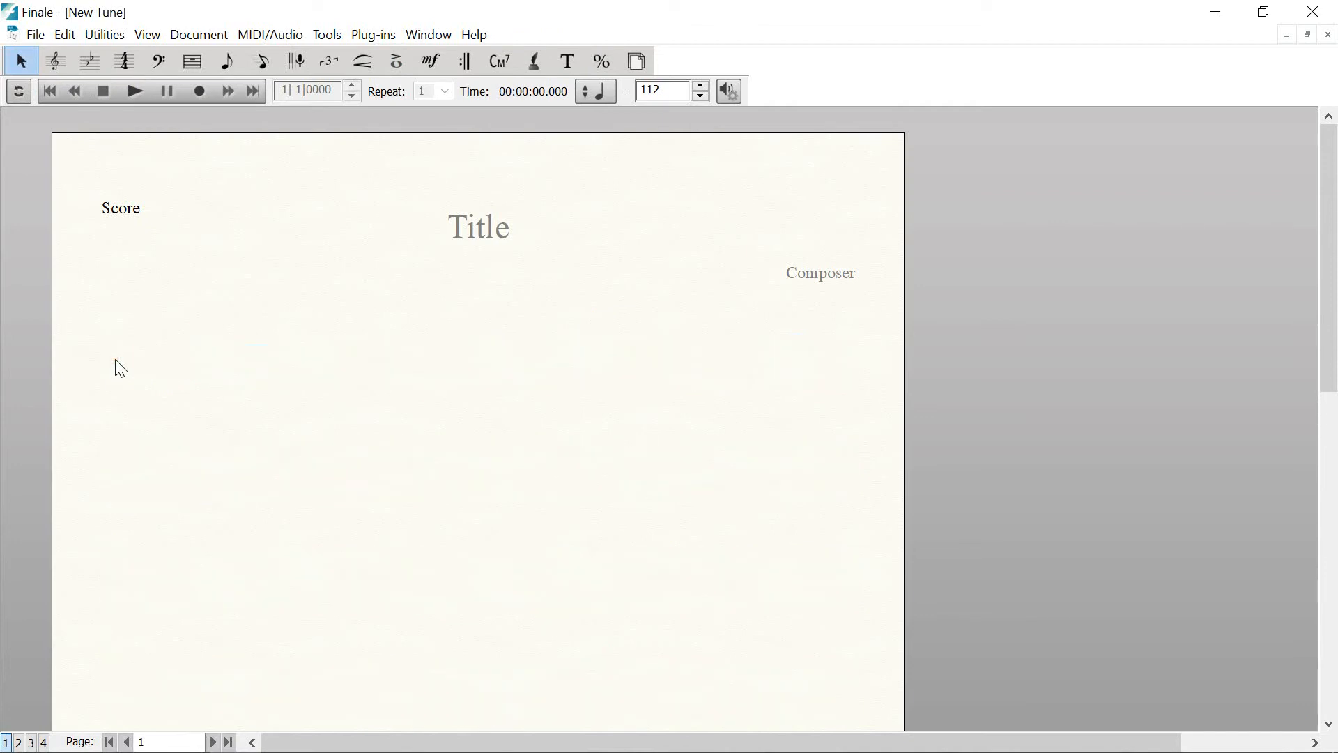
# Move the title placeholder higher on the page and replace its text with New Tune
pyautogui.click(571, 60)
pyautogui.moveTo(478, 207); pyautogui.dragTo(458, 186)
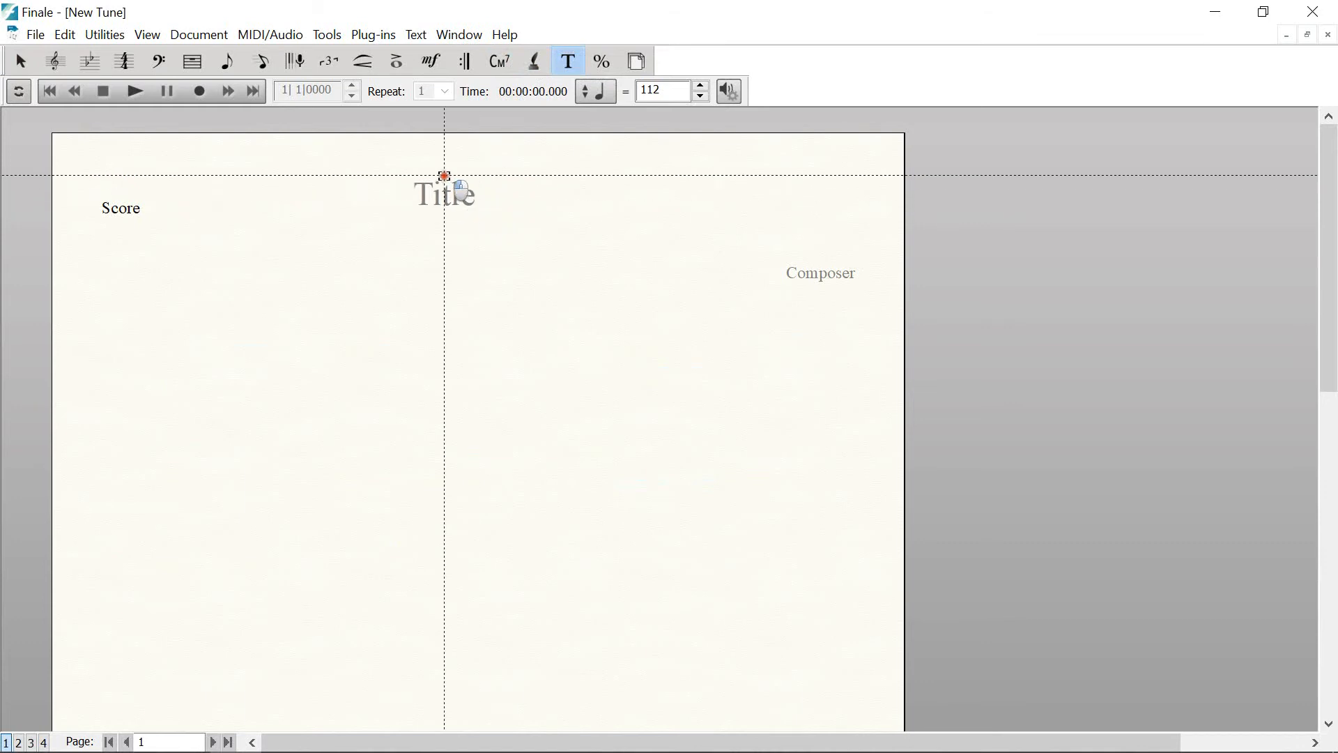
pyautogui.doubleClick(460, 190)
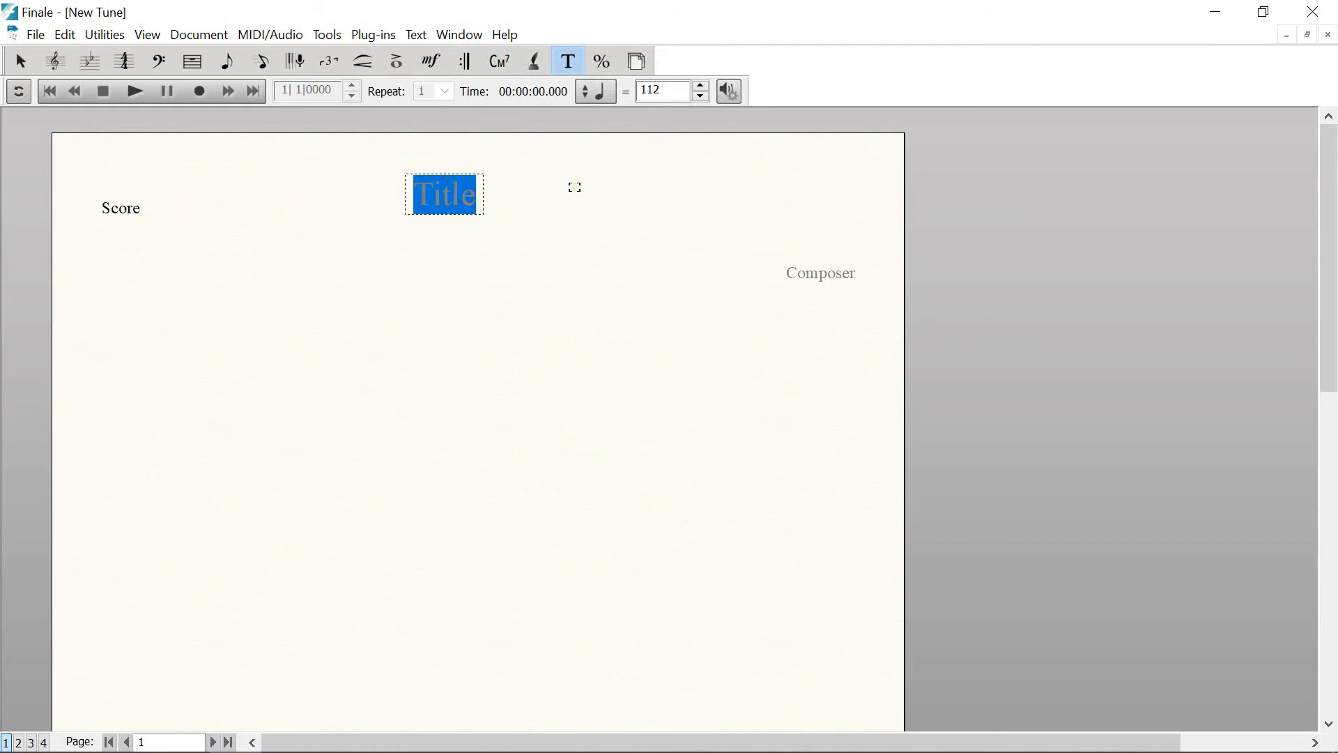
pyautogui.write('New Tujne')
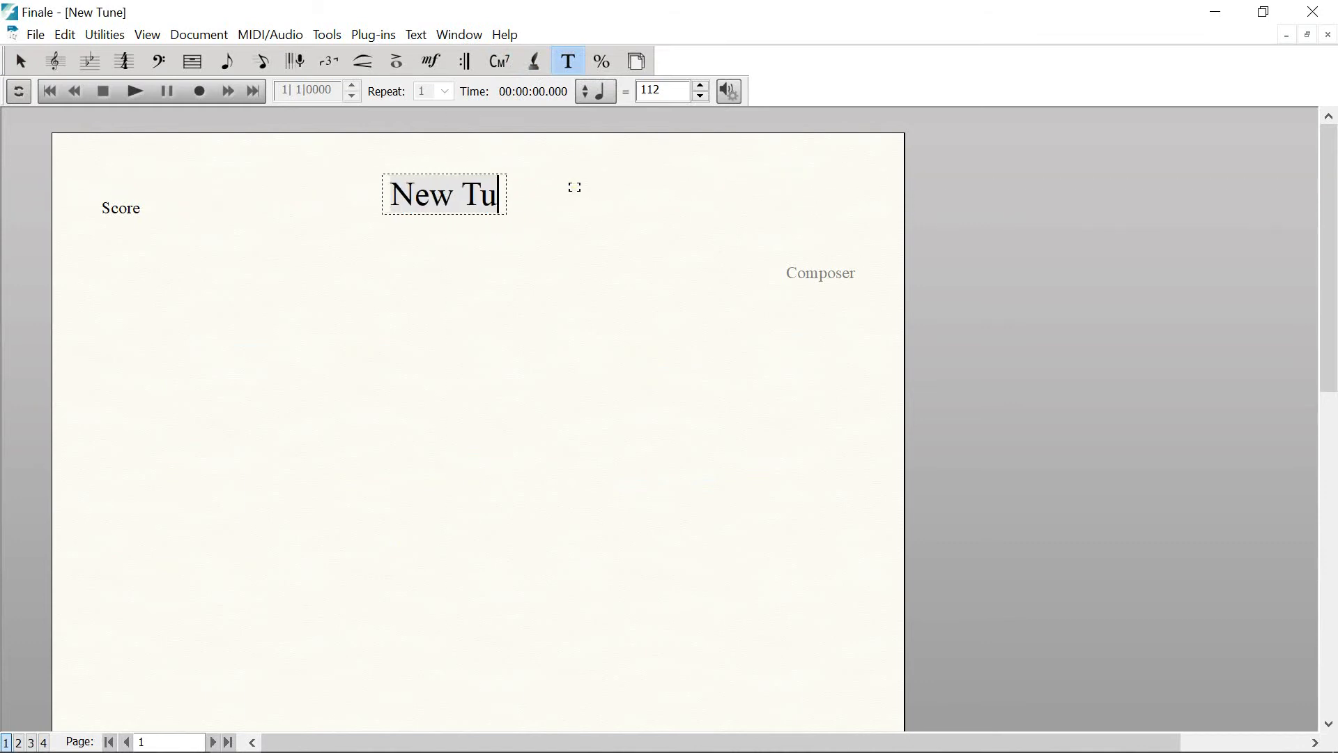
pyautogui.press('BackSpace')
pyautogui.press('BackSpace')
pyautogui.press('BackSpace')
pyautogui.write('ne')
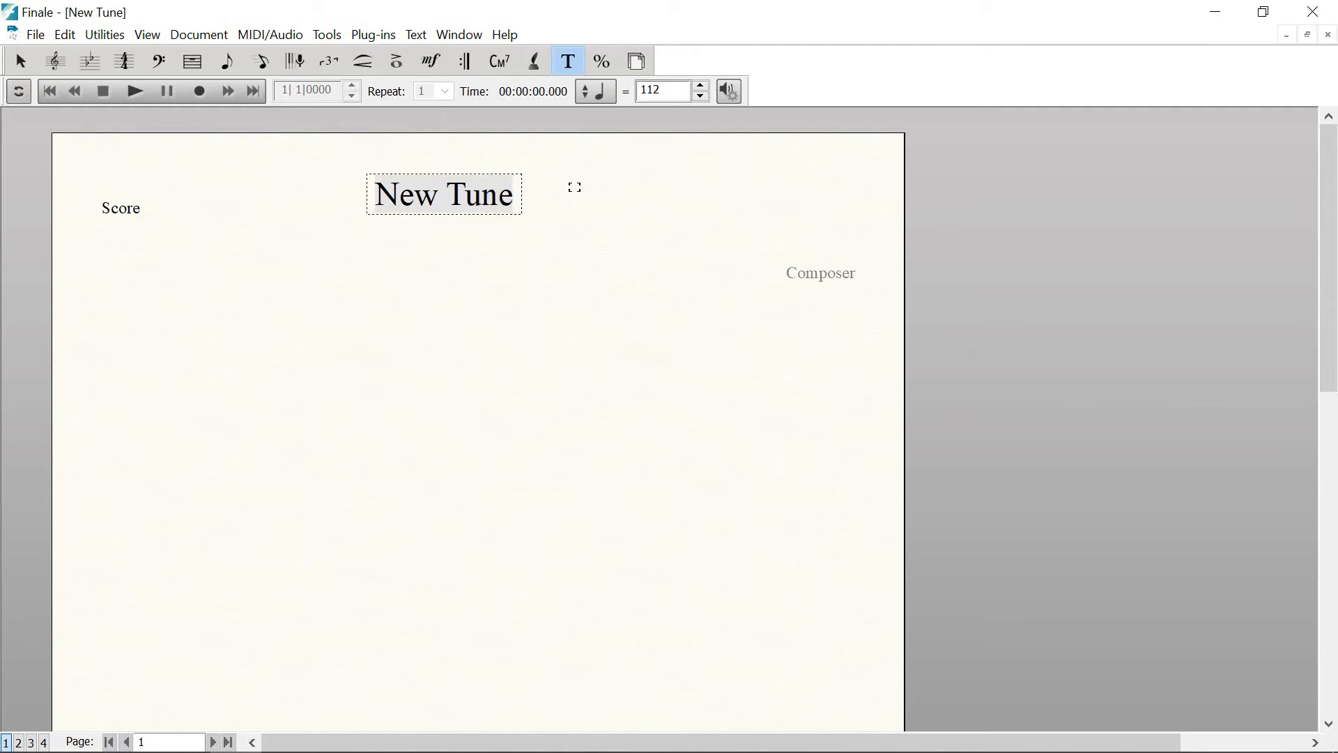
pyautogui.click(575, 187)
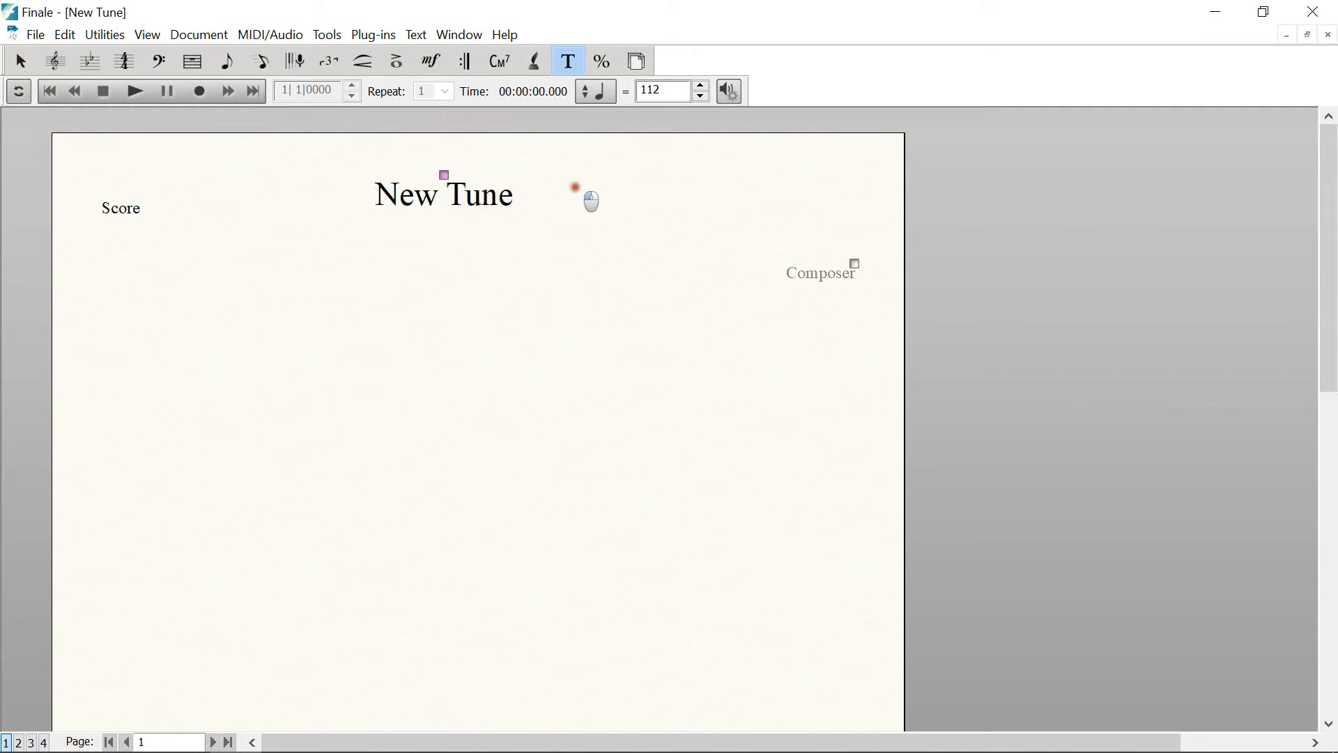
# Replace the Score text block with Lead Sheet
pyautogui.click(102, 197)
pyautogui.doubleClick(119, 210)
pyautogui.hotkey('ctrl', 'a')
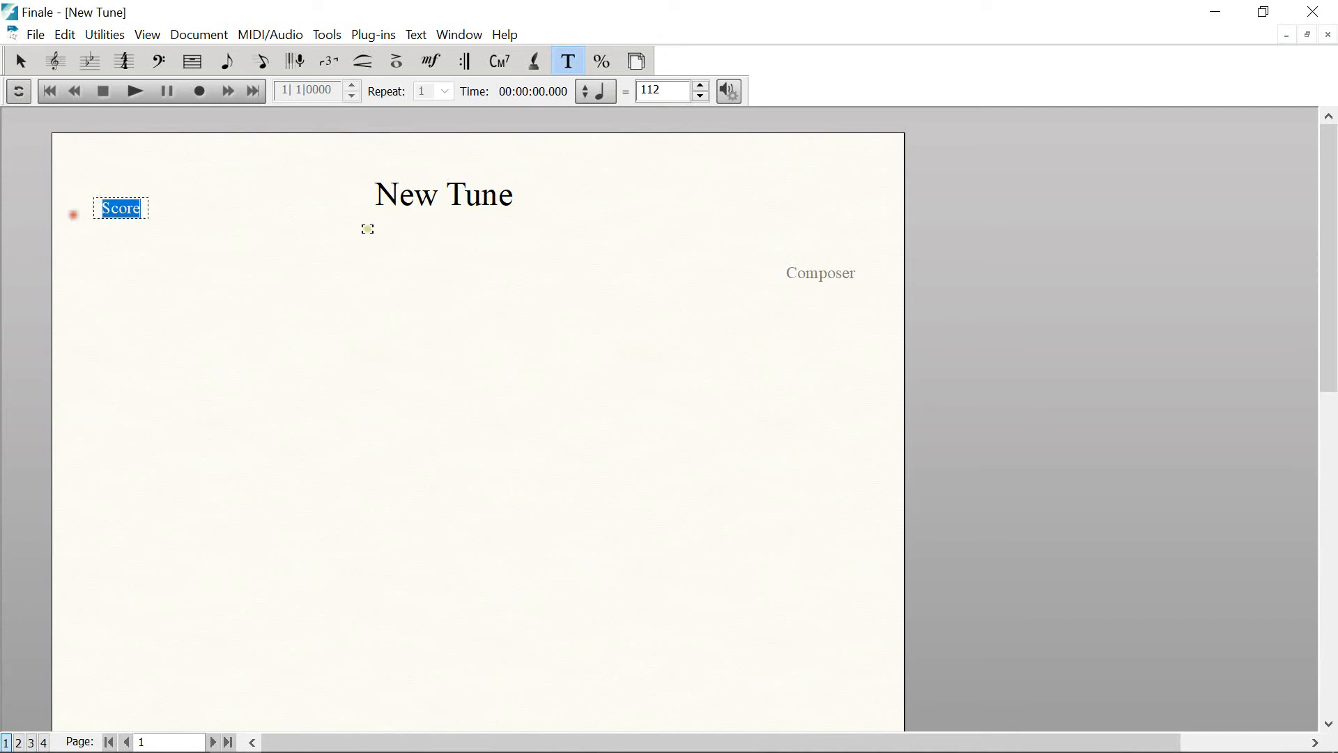
pyautogui.write('Lead ')
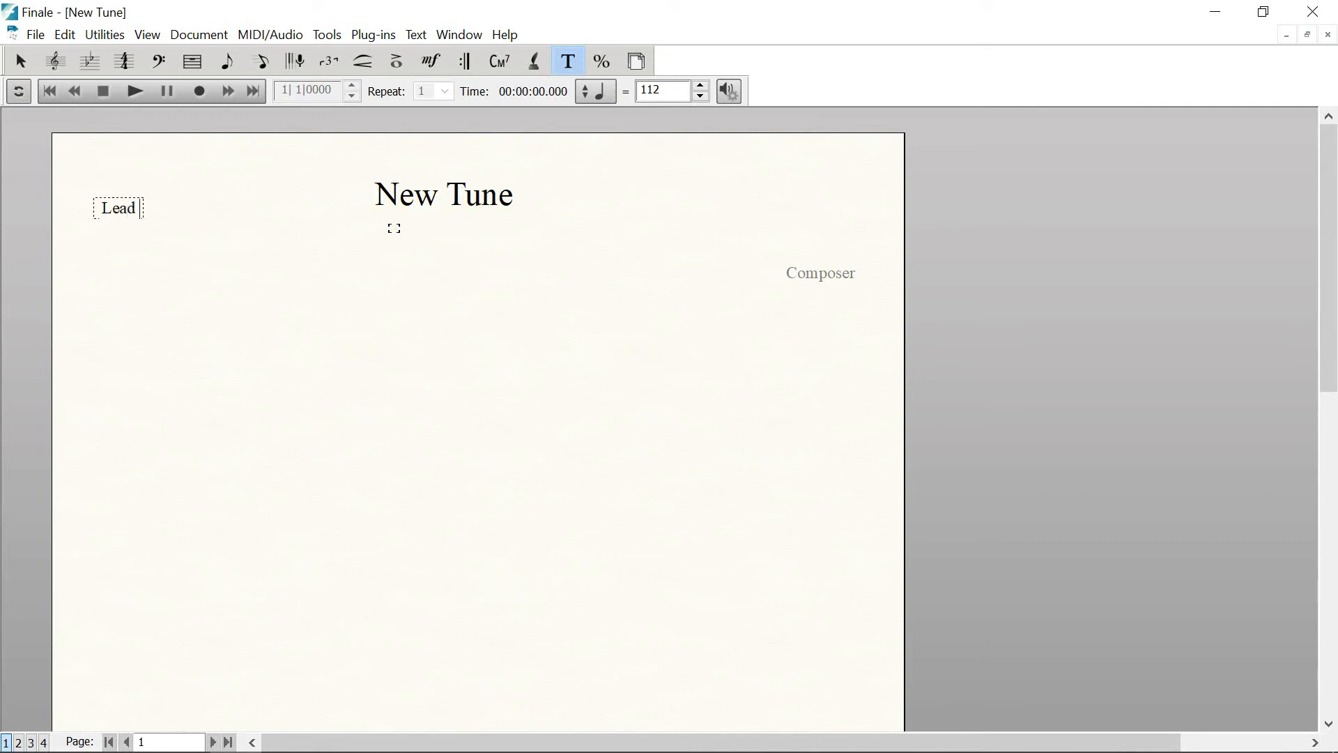
pyautogui.write('Sheet')
pyautogui.click(535, 250)
# Move the composer placeholder up beside the title and replace its text with By and the composer's name
pyautogui.moveTo(853, 262); pyautogui.dragTo(840, 191)
pyautogui.doubleClick(841, 191)
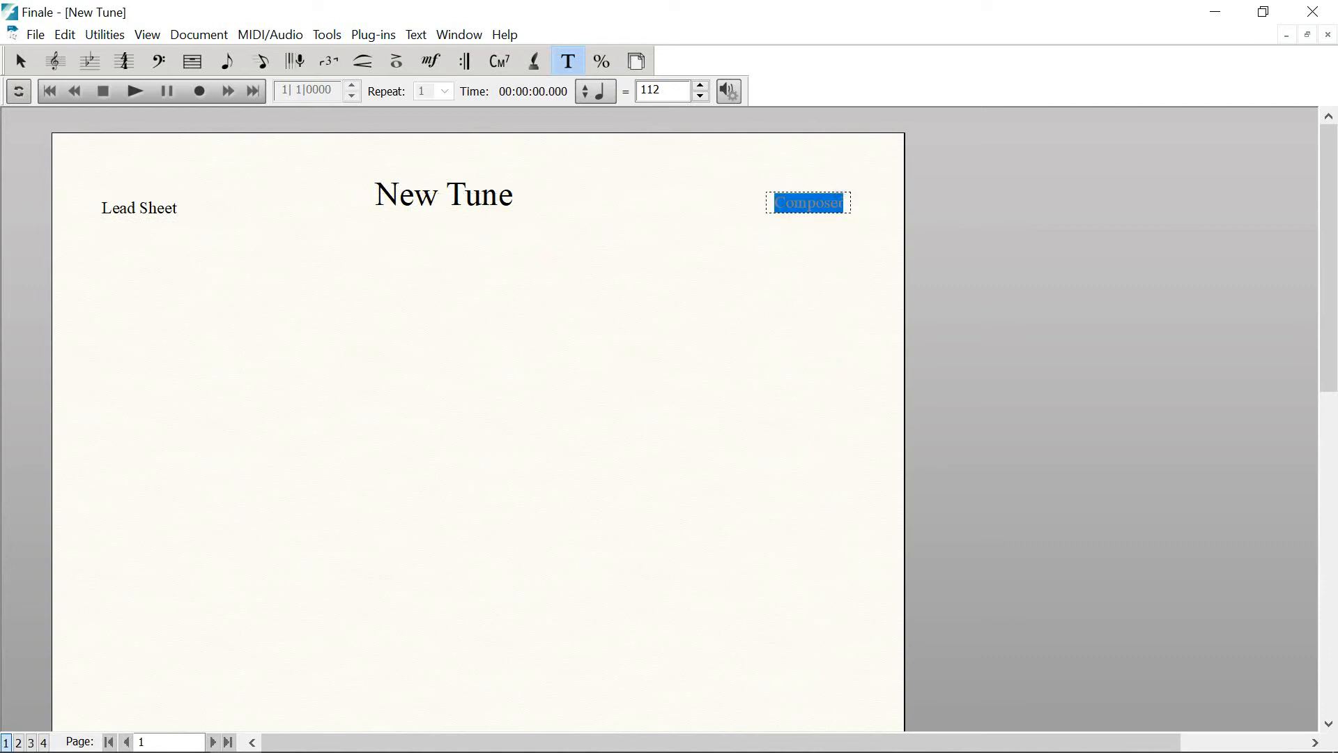
pyautogui.write('By')
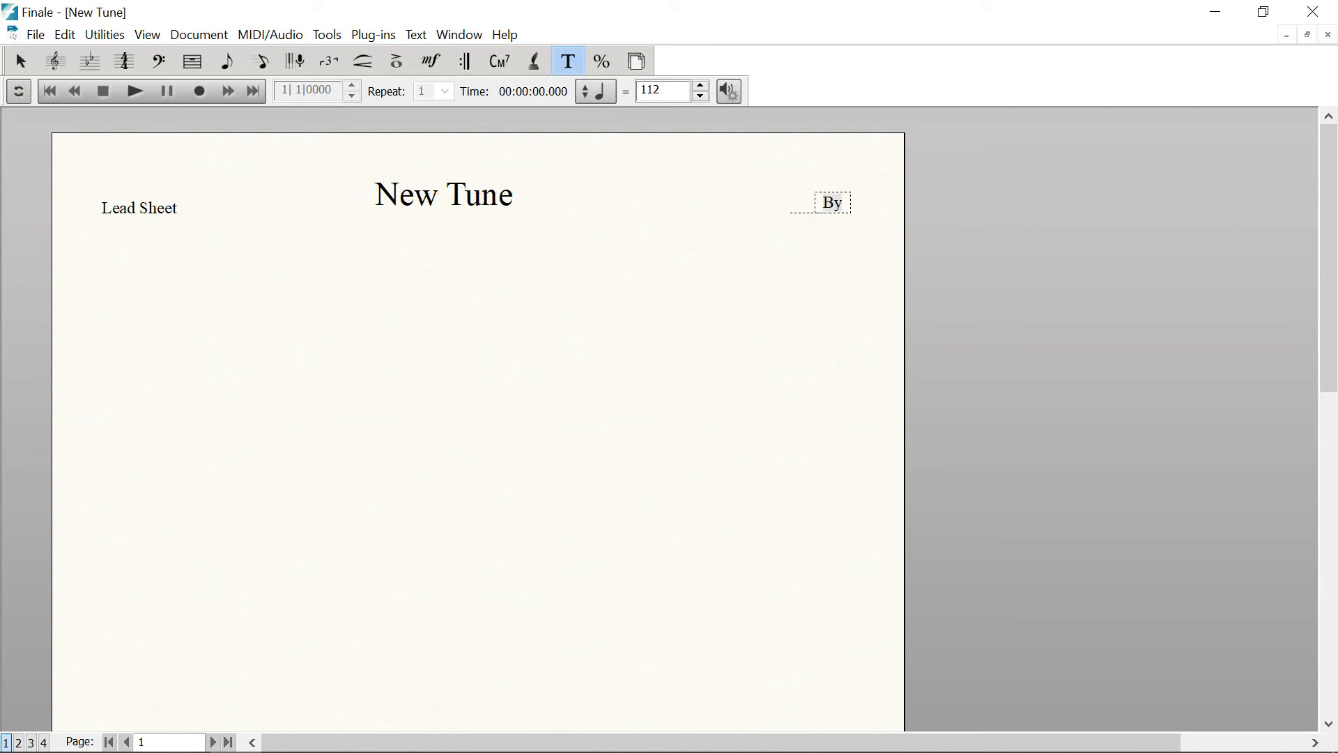
pyautogui.write(' Mark Whit')
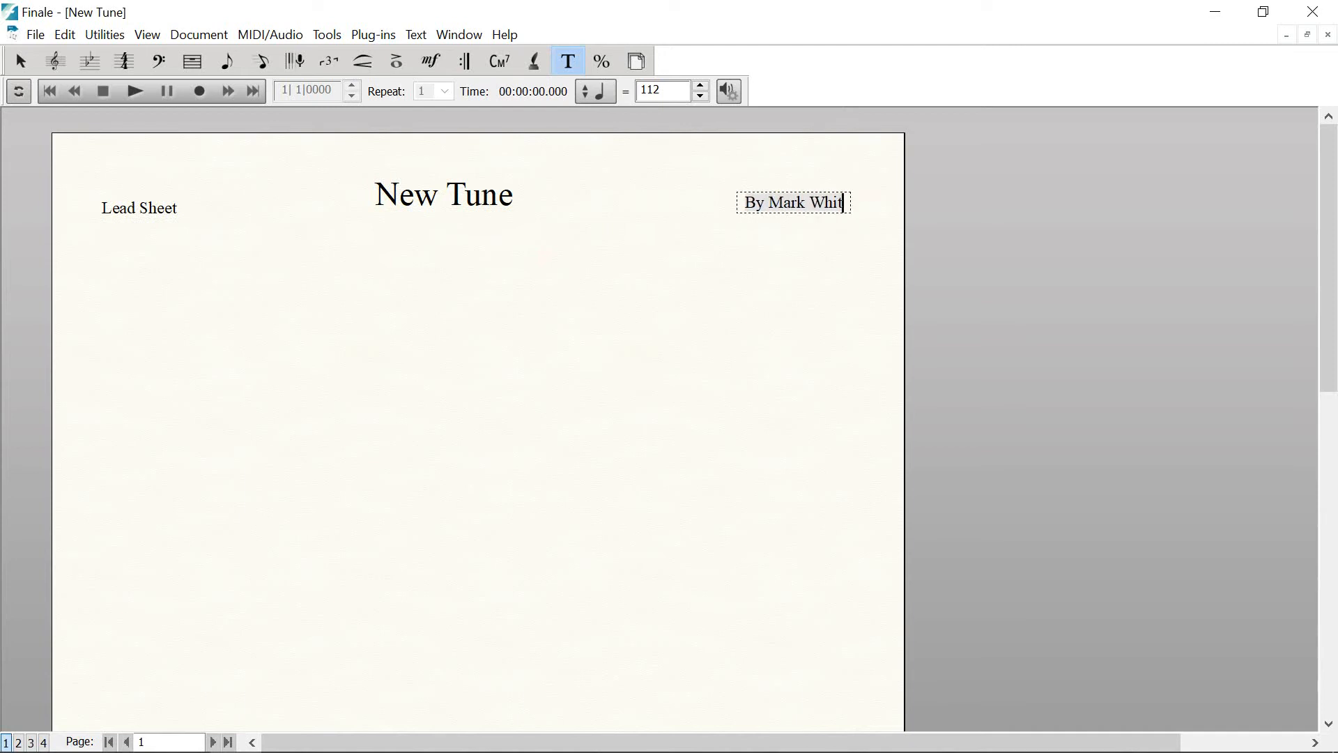
pyautogui.write('e')
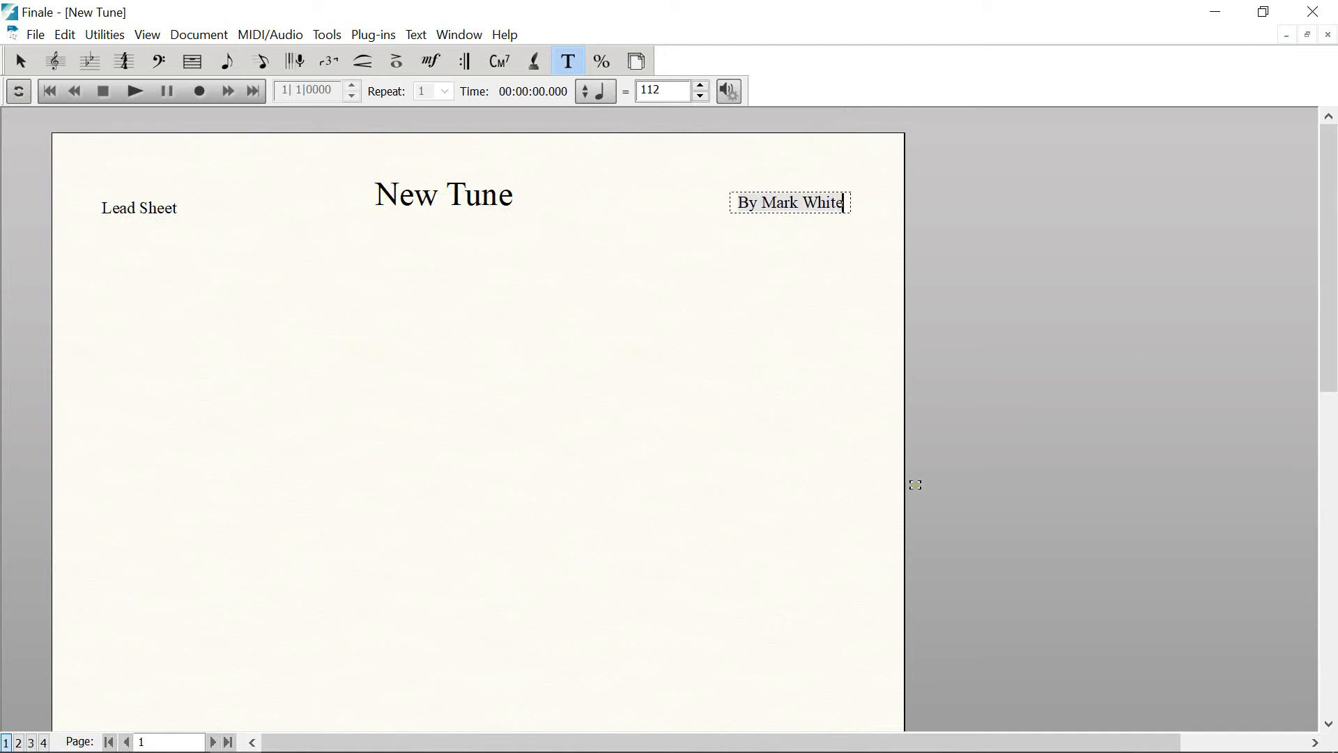
# Add a batch of blank measures to the empty score using Add Measures
pyautogui.click(190, 62)
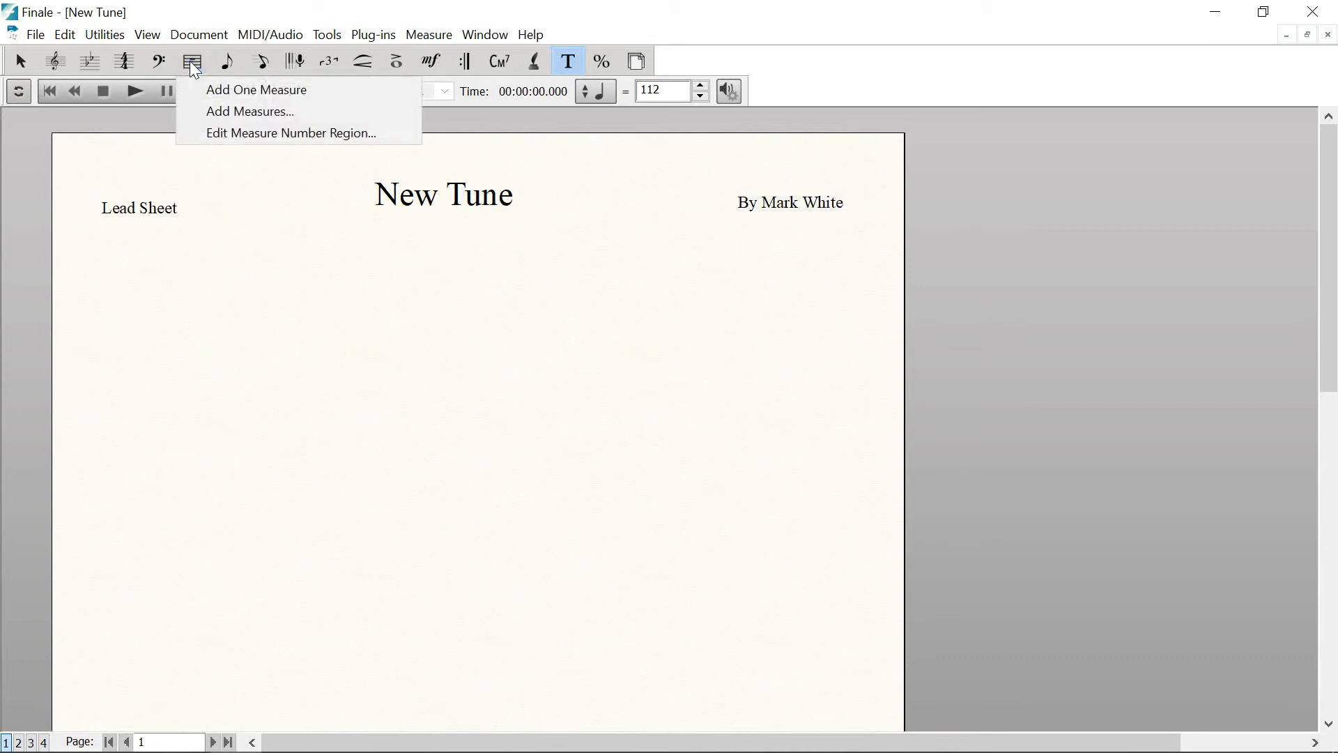
pyautogui.click(249, 114)
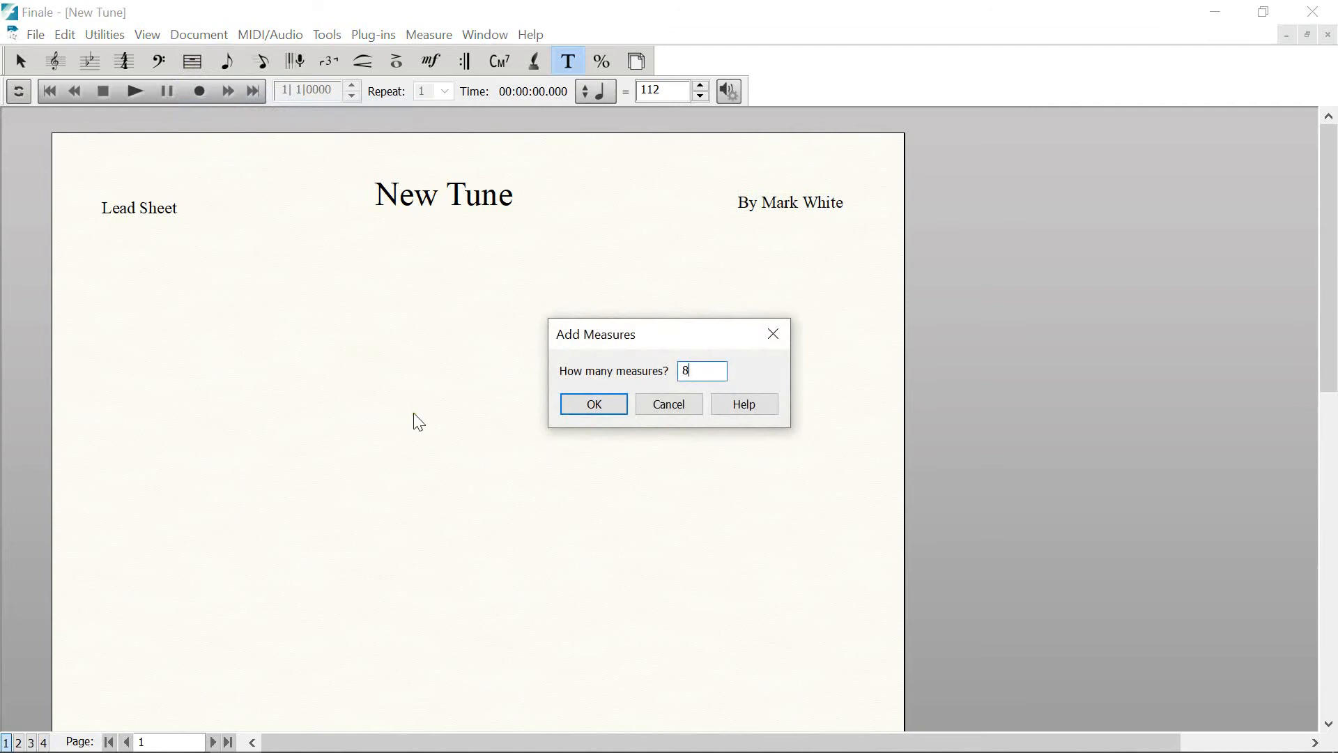
pyautogui.click(578, 404)
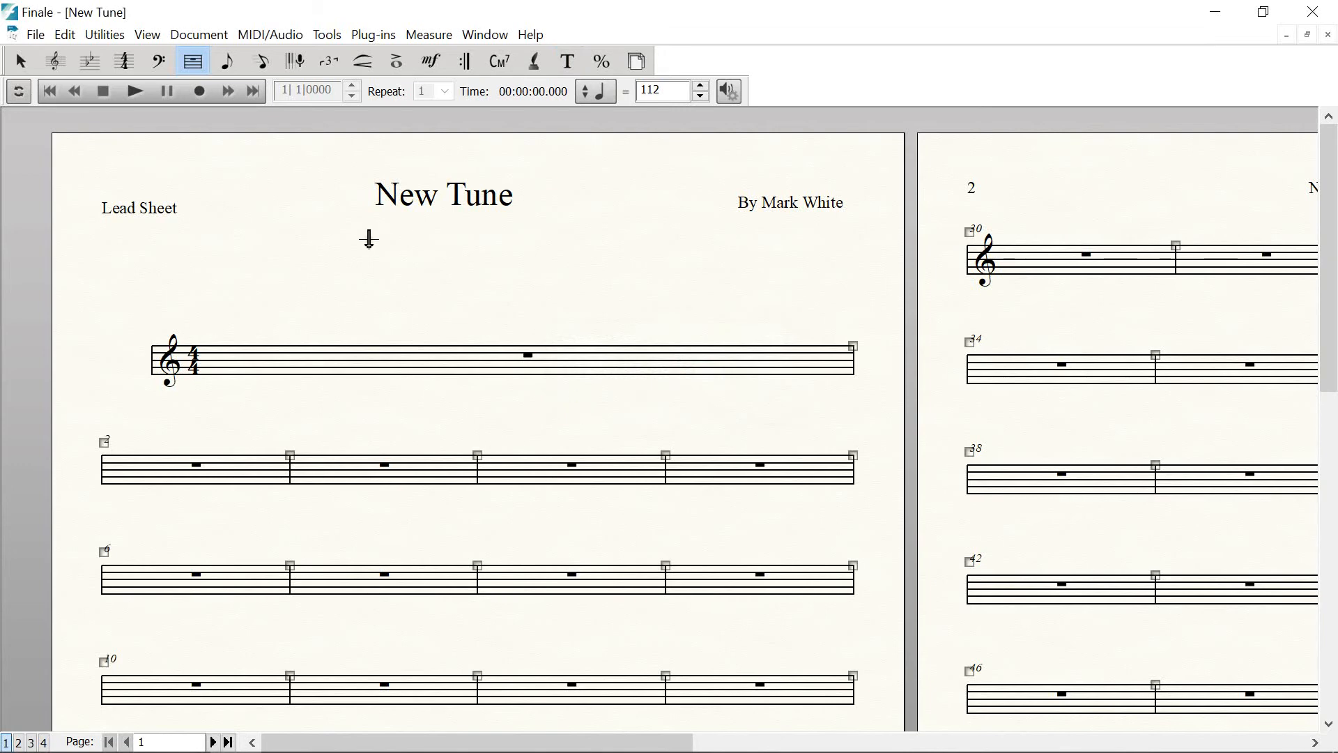
# Lock the layout of all measures to 3 measures per system with Fit Measures
pyautogui.click(101, 35)
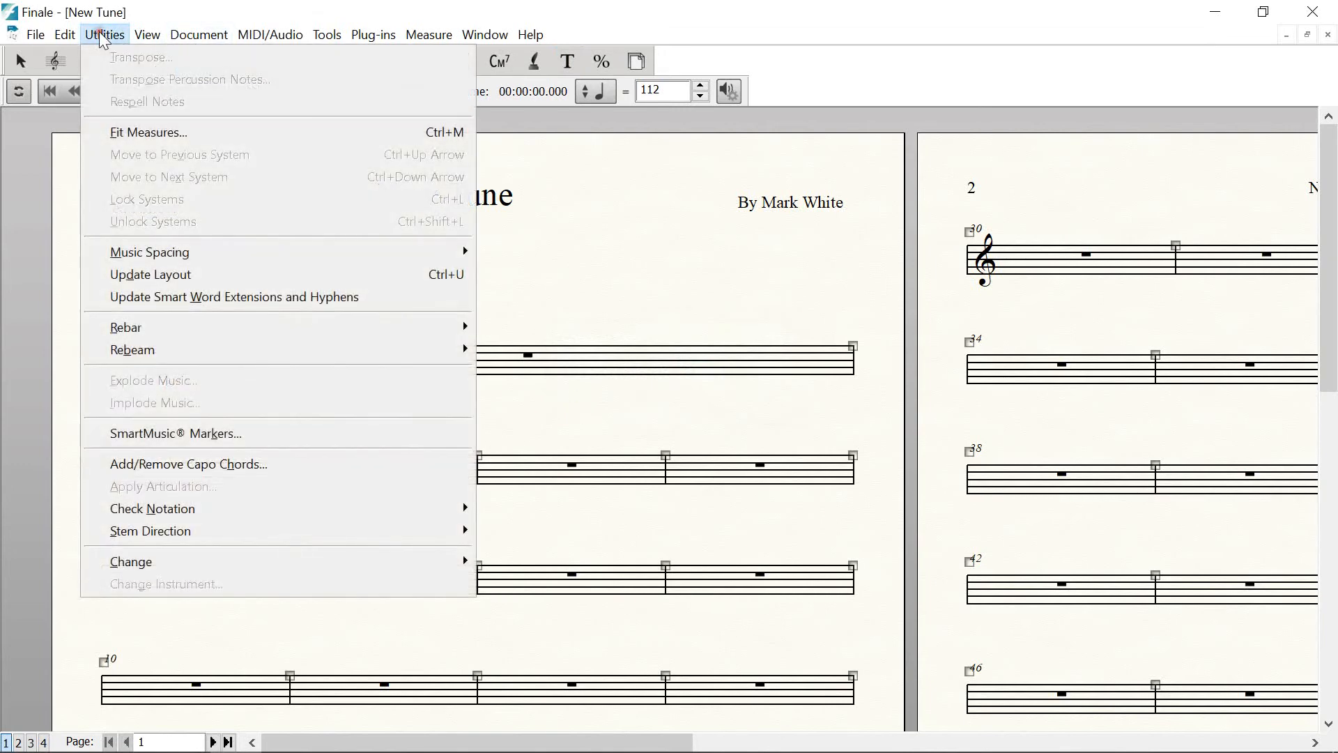
pyautogui.click(156, 131)
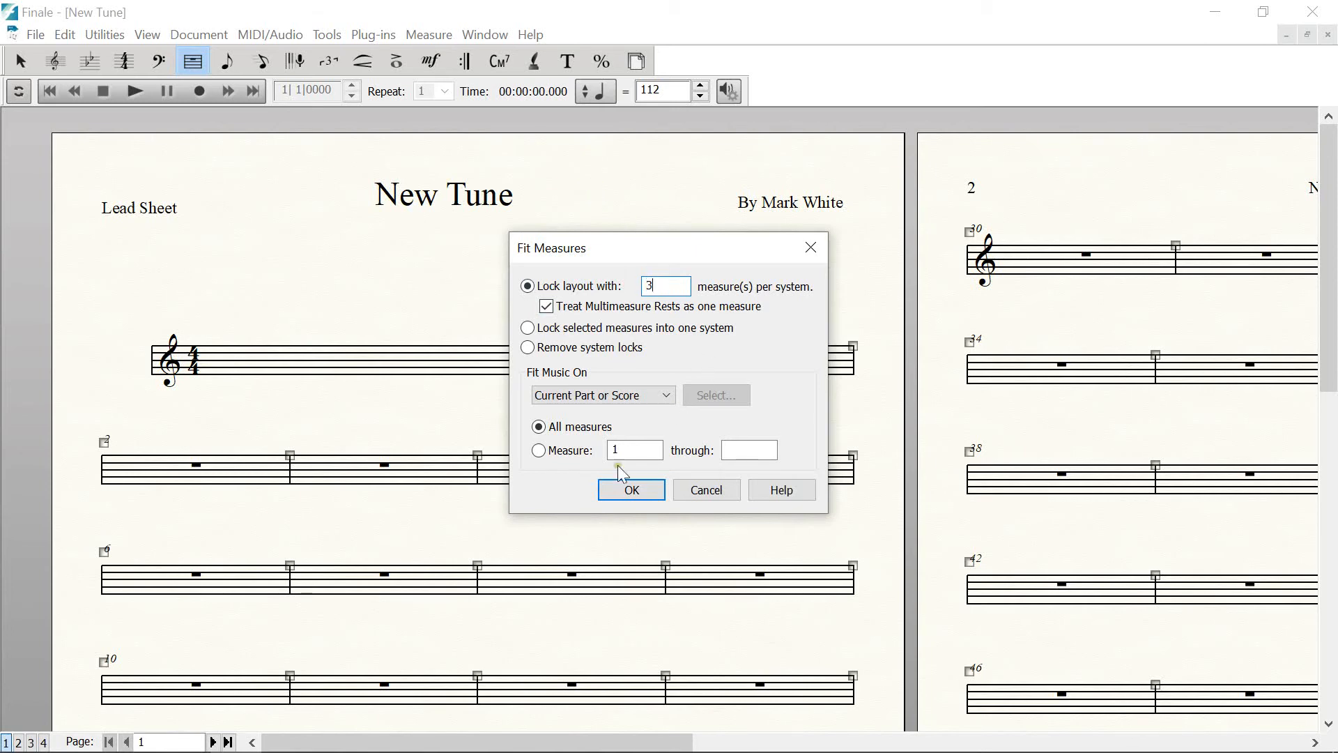
pyautogui.click(631, 489)
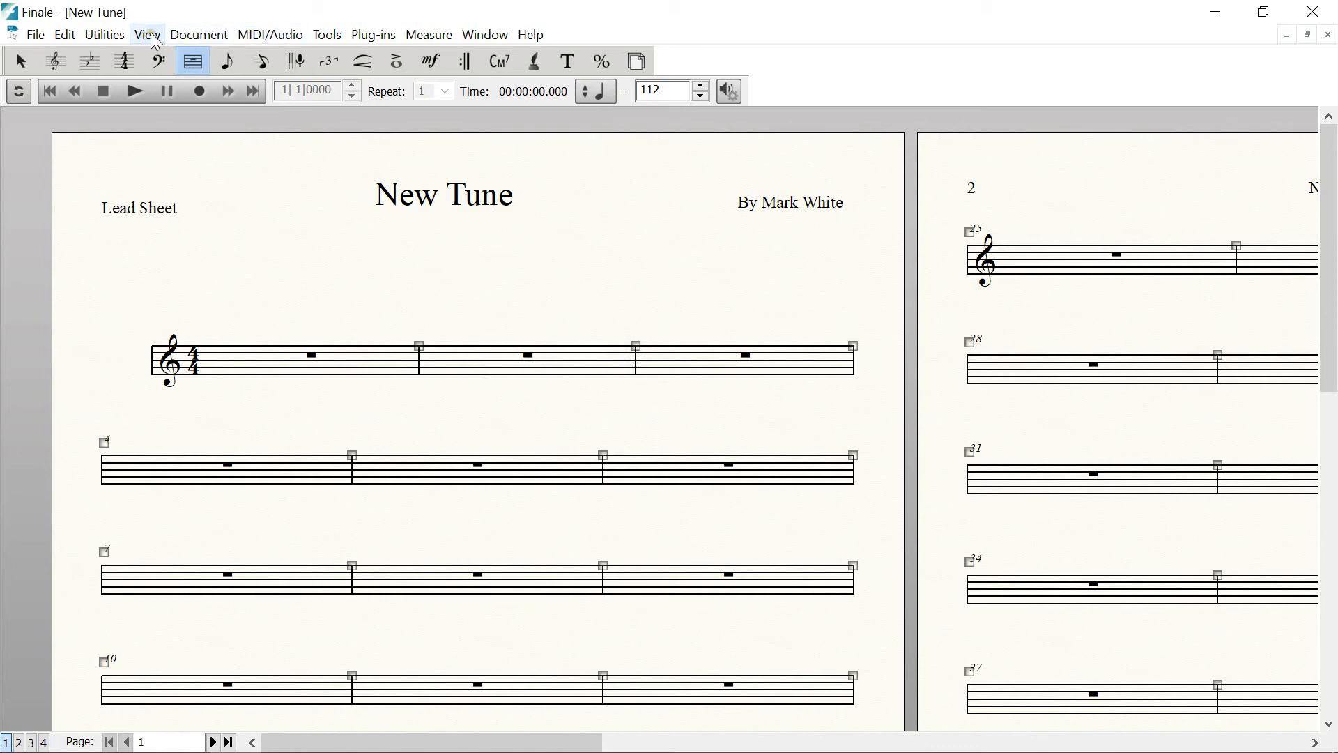
# Lock the layout of all measures to 4 measures per system with Fit Measures
pyautogui.click(106, 36)
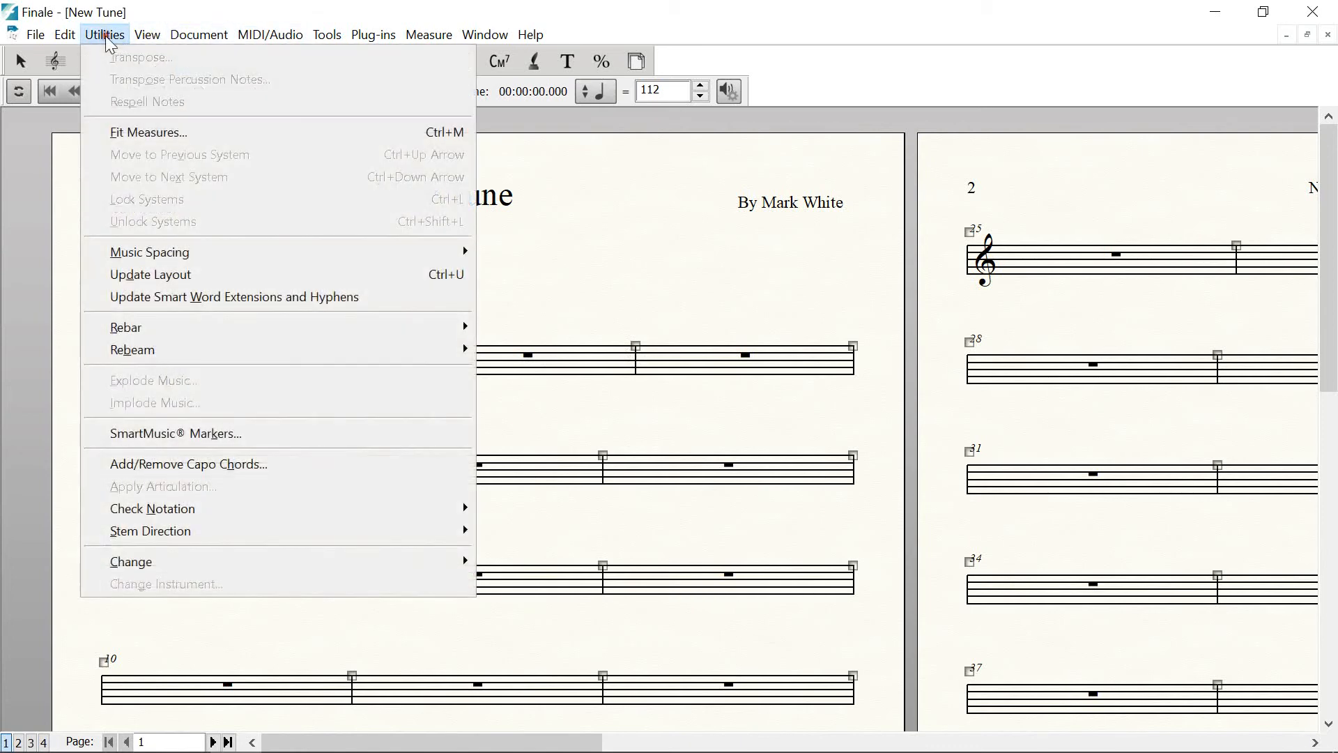
pyautogui.click(140, 128)
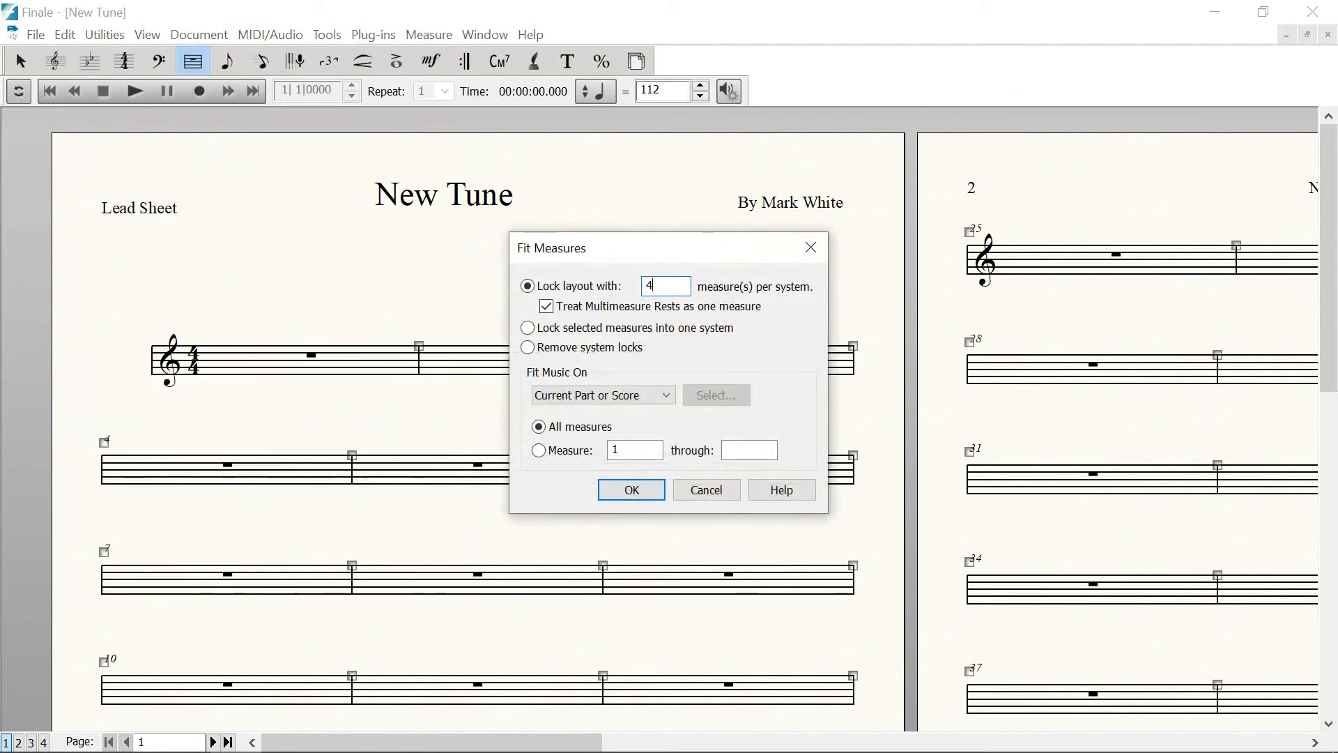
pyautogui.click(632, 489)
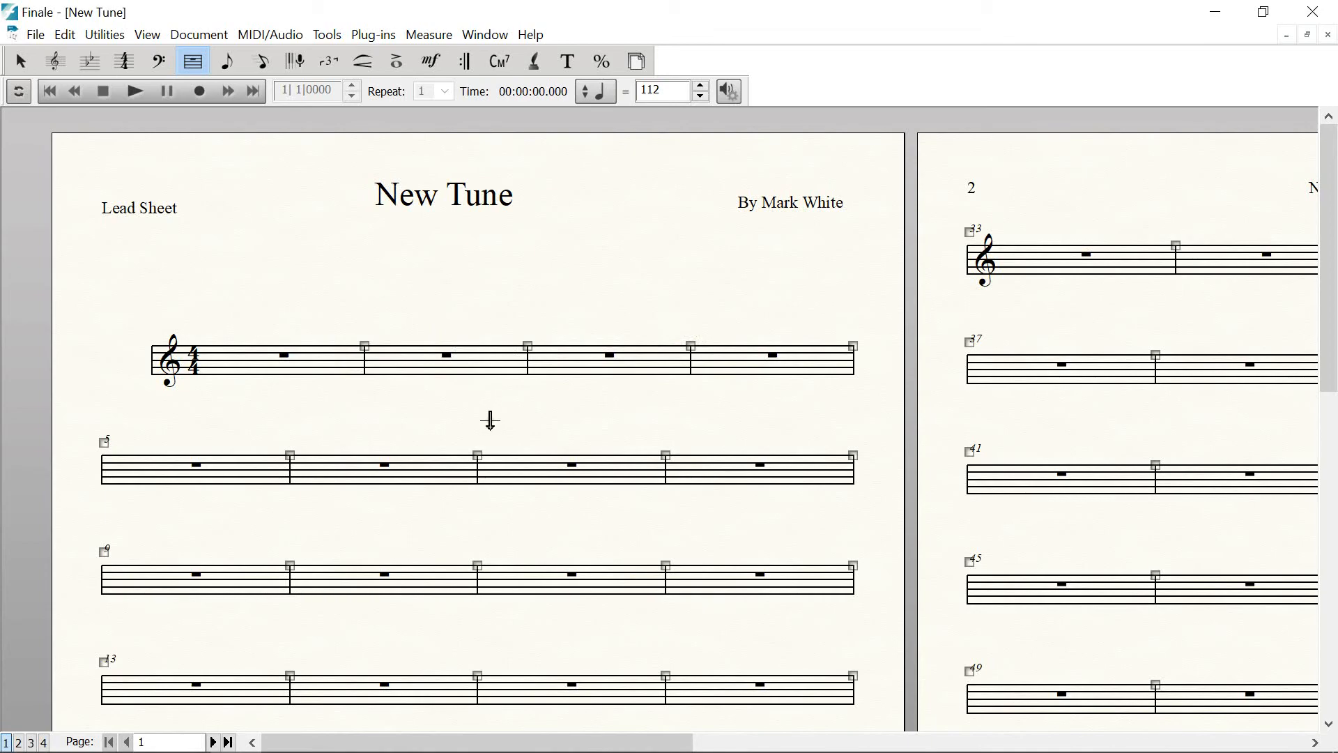
# Try to turn off the measure numbers in the attributes of Staff 1
pyautogui.moveTo(455, 414); pyautogui.dragTo(463, 373)
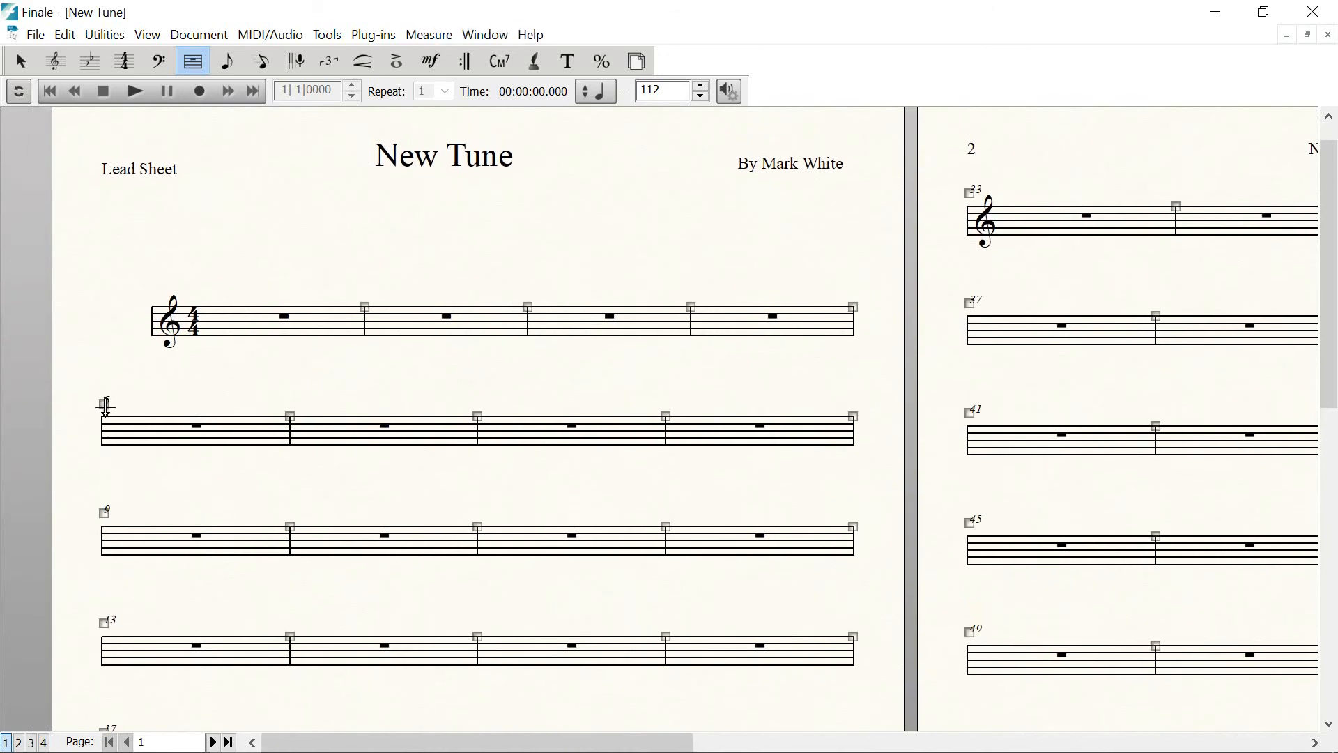
pyautogui.moveTo(149, 389); pyautogui.dragTo(197, 417)
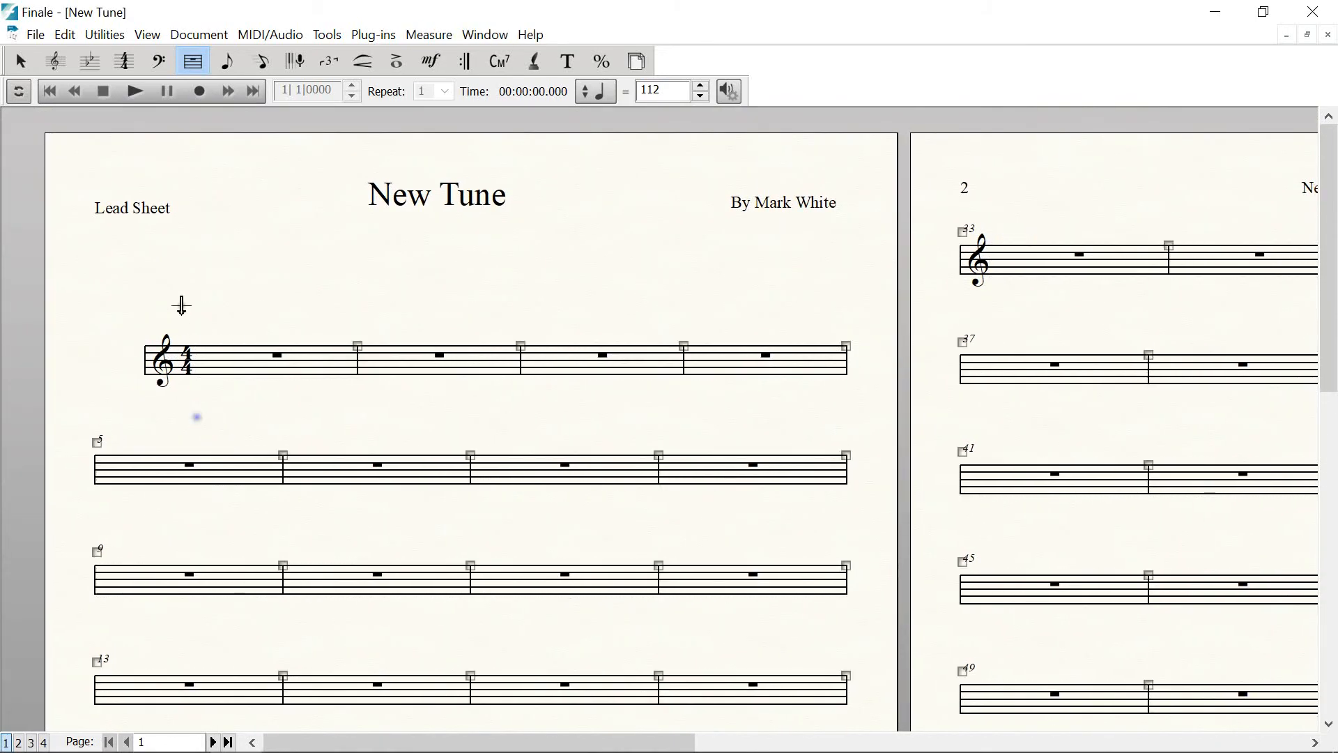
pyautogui.click(59, 60)
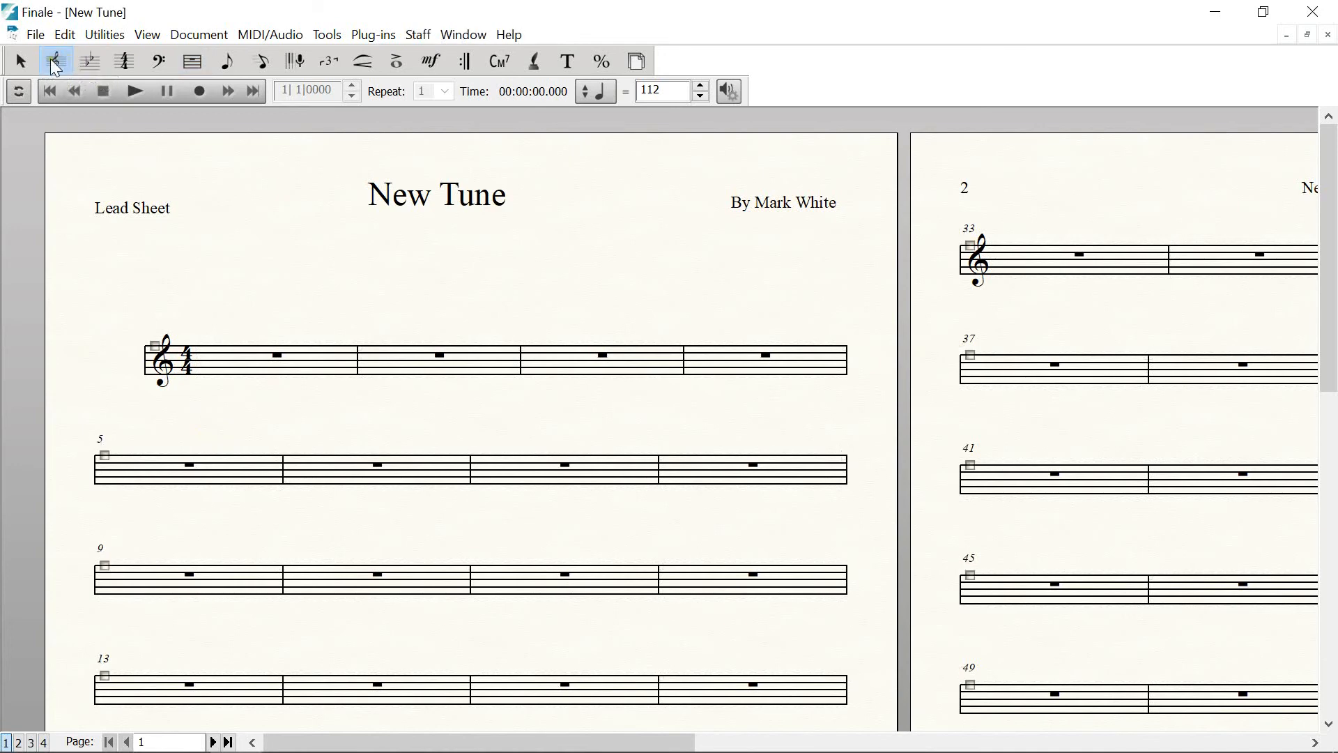
pyautogui.click(419, 35)
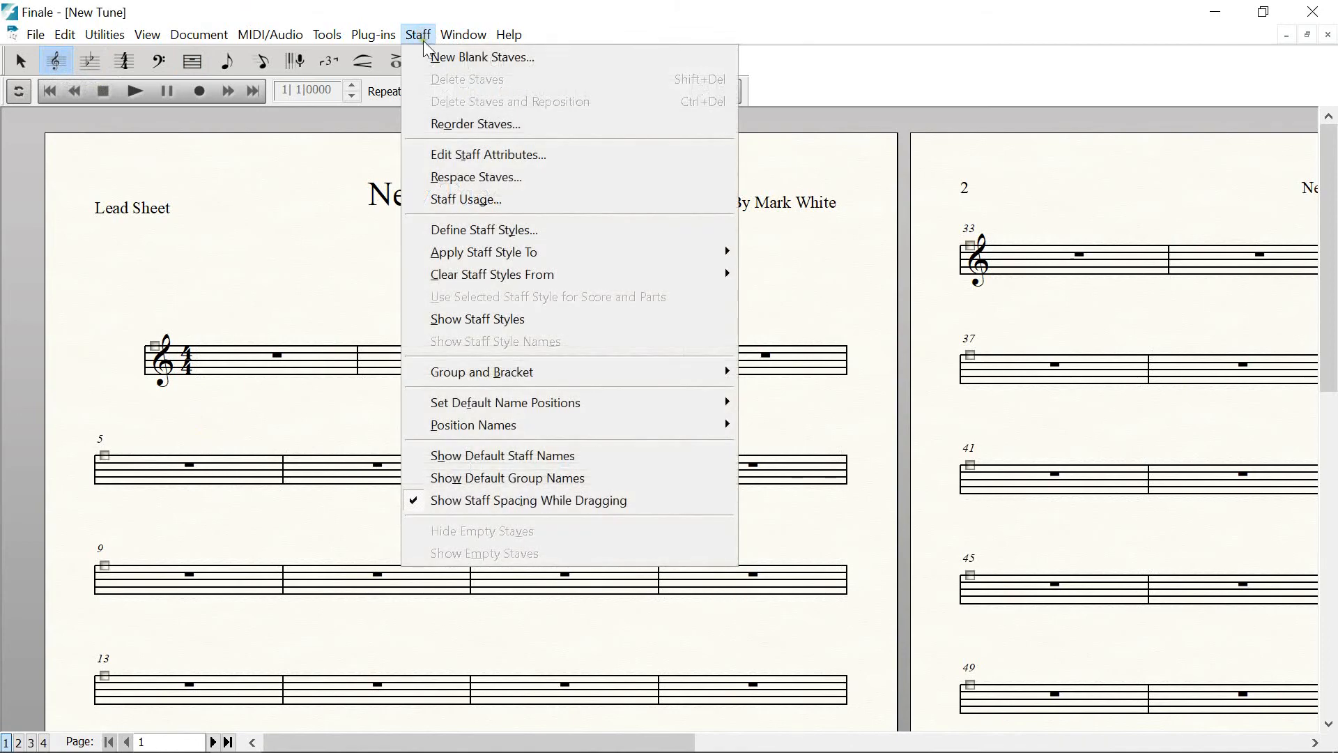
pyautogui.click(504, 153)
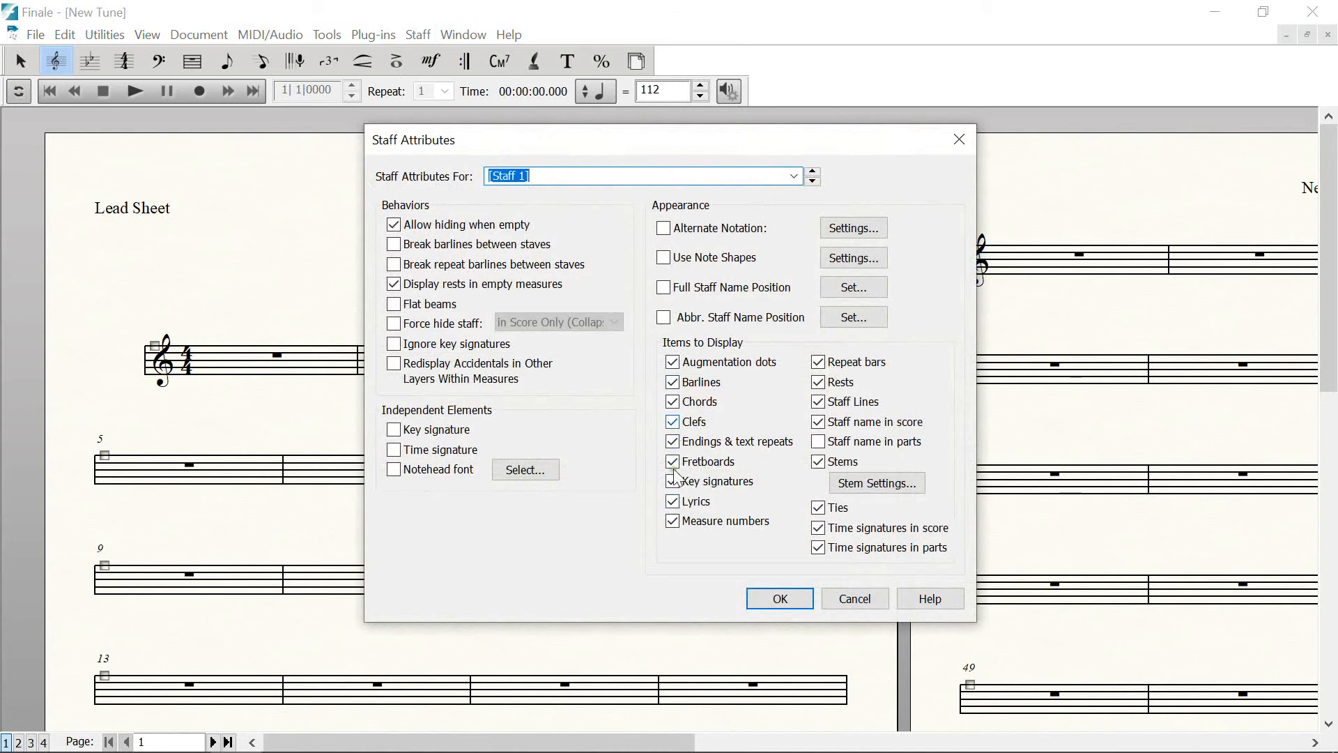
pyautogui.click(673, 521)
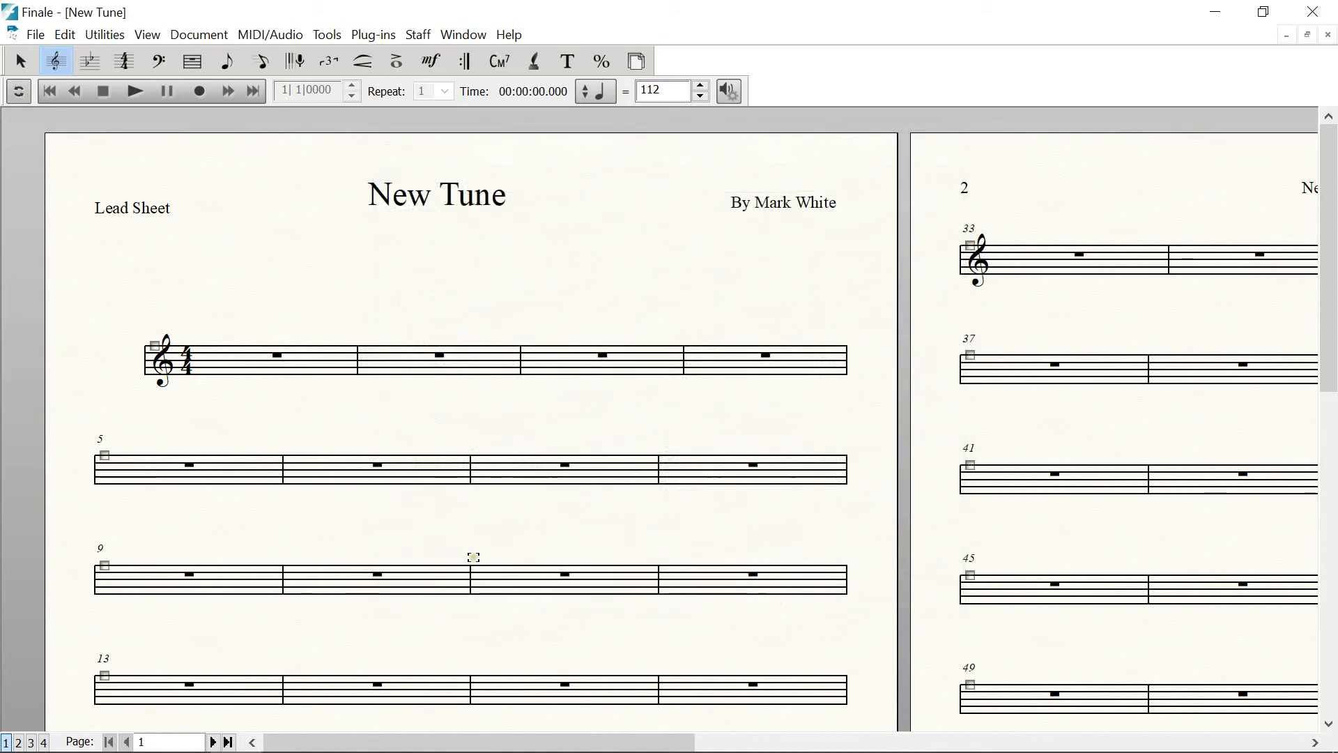
pyautogui.moveTo(463, 548); pyautogui.dragTo(468, 518)
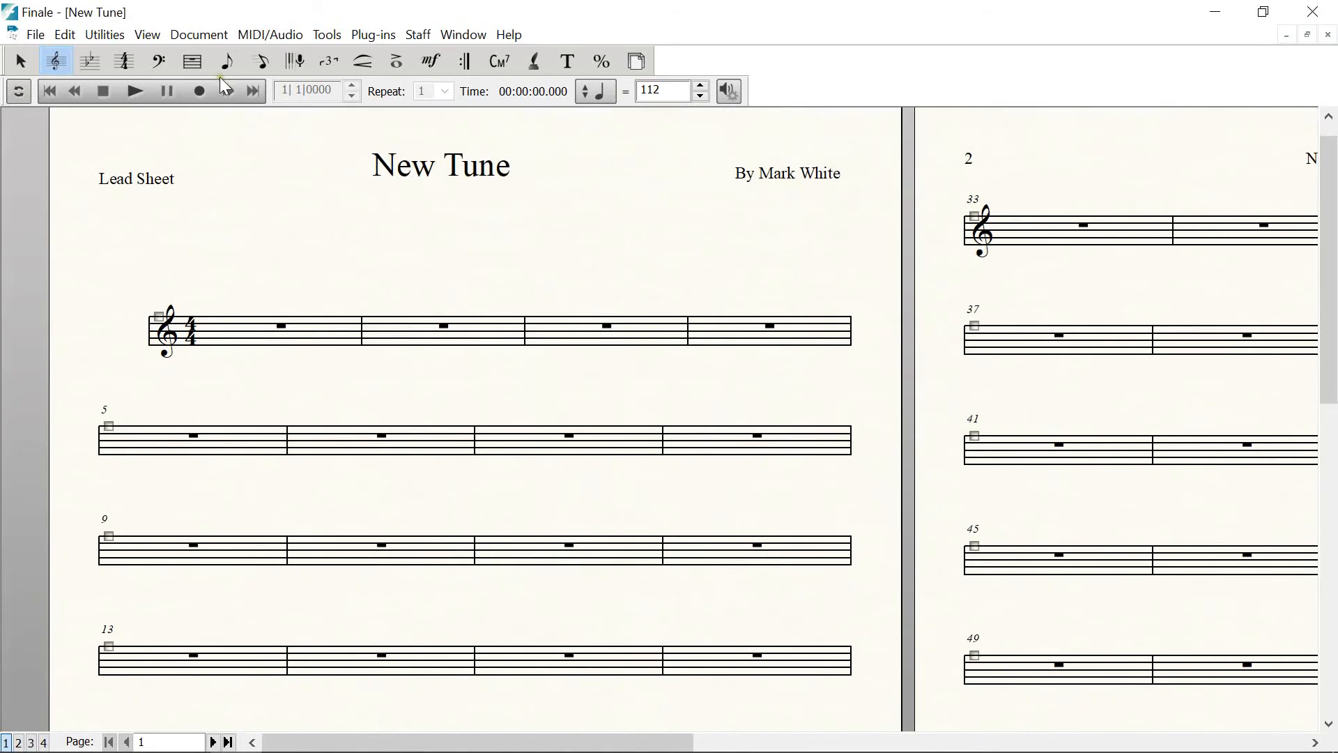
# Hide the score's measure numbers by setting the measure number region to run from measure 0 through 0
pyautogui.click(105, 36)
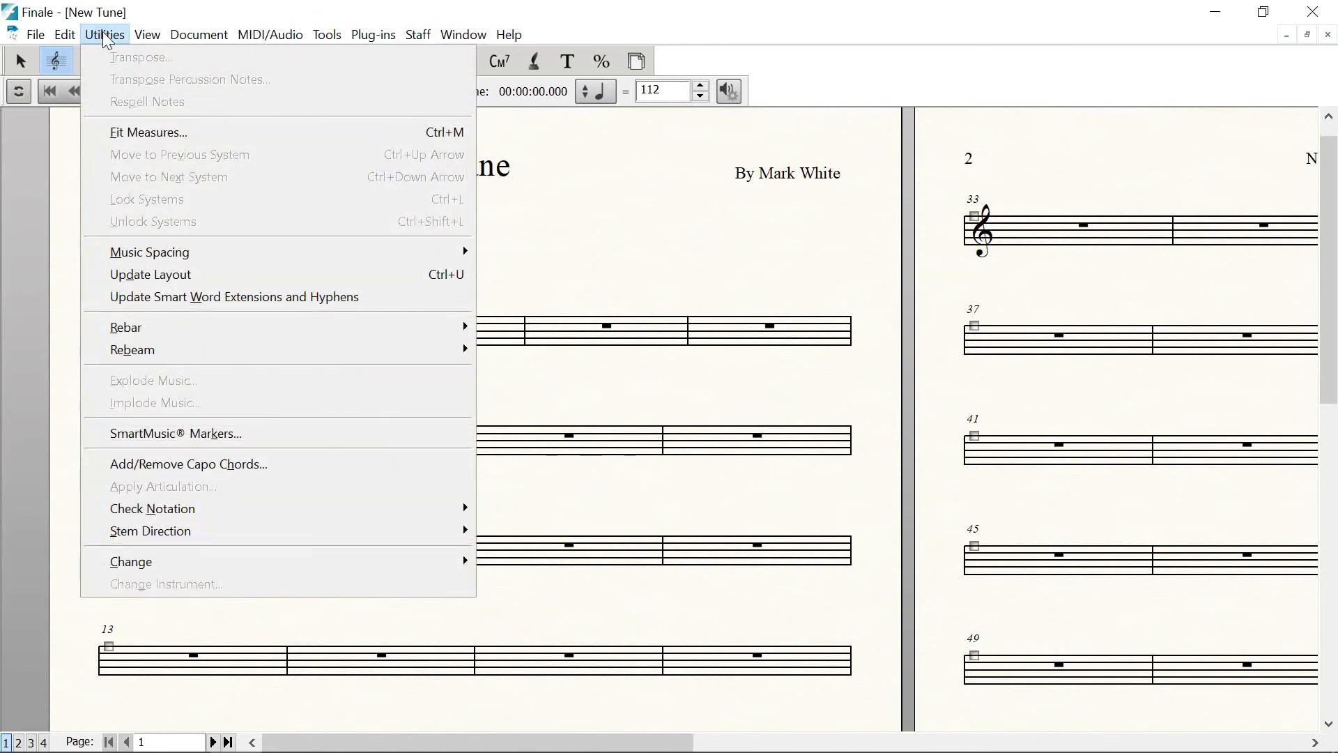
pyautogui.moveTo(195, 39)
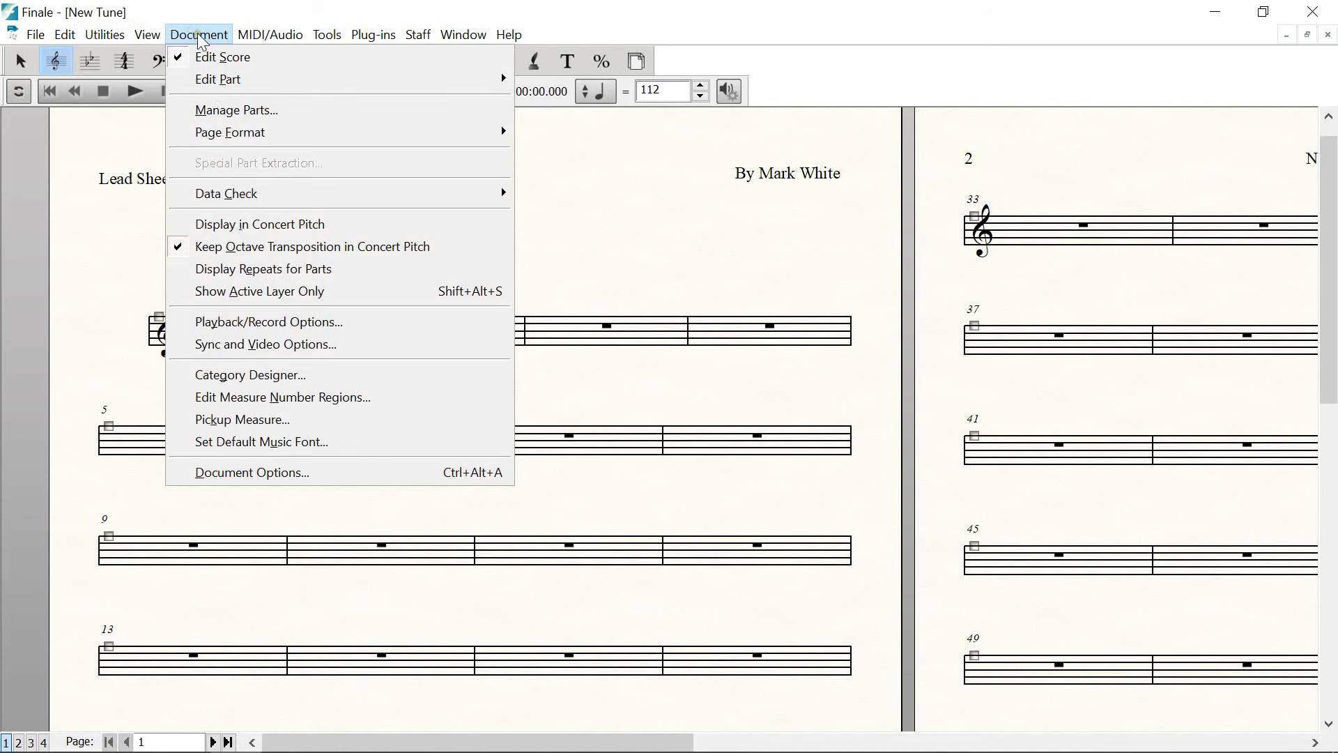
pyautogui.click(241, 396)
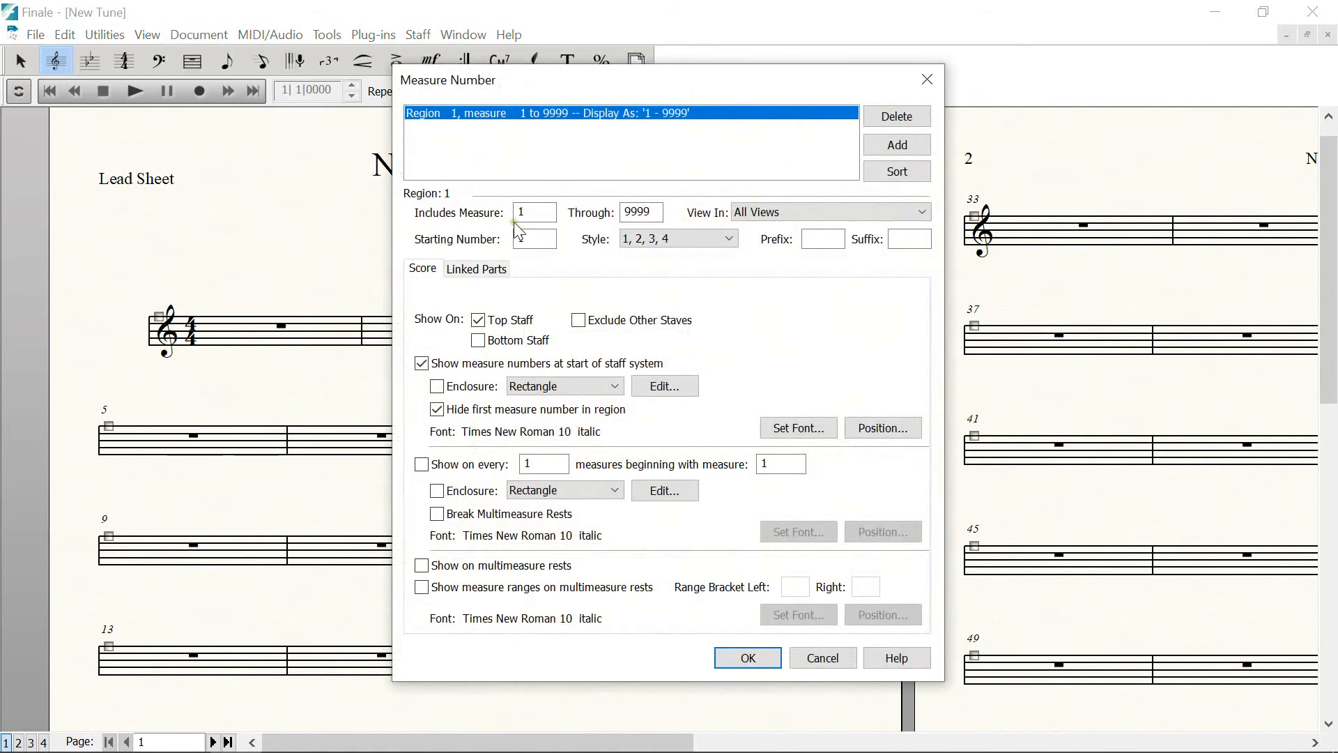
pyautogui.moveTo(540, 213); pyautogui.dragTo(441, 209)
pyautogui.moveTo(661, 212); pyautogui.dragTo(478, 214)
pyautogui.write('000')
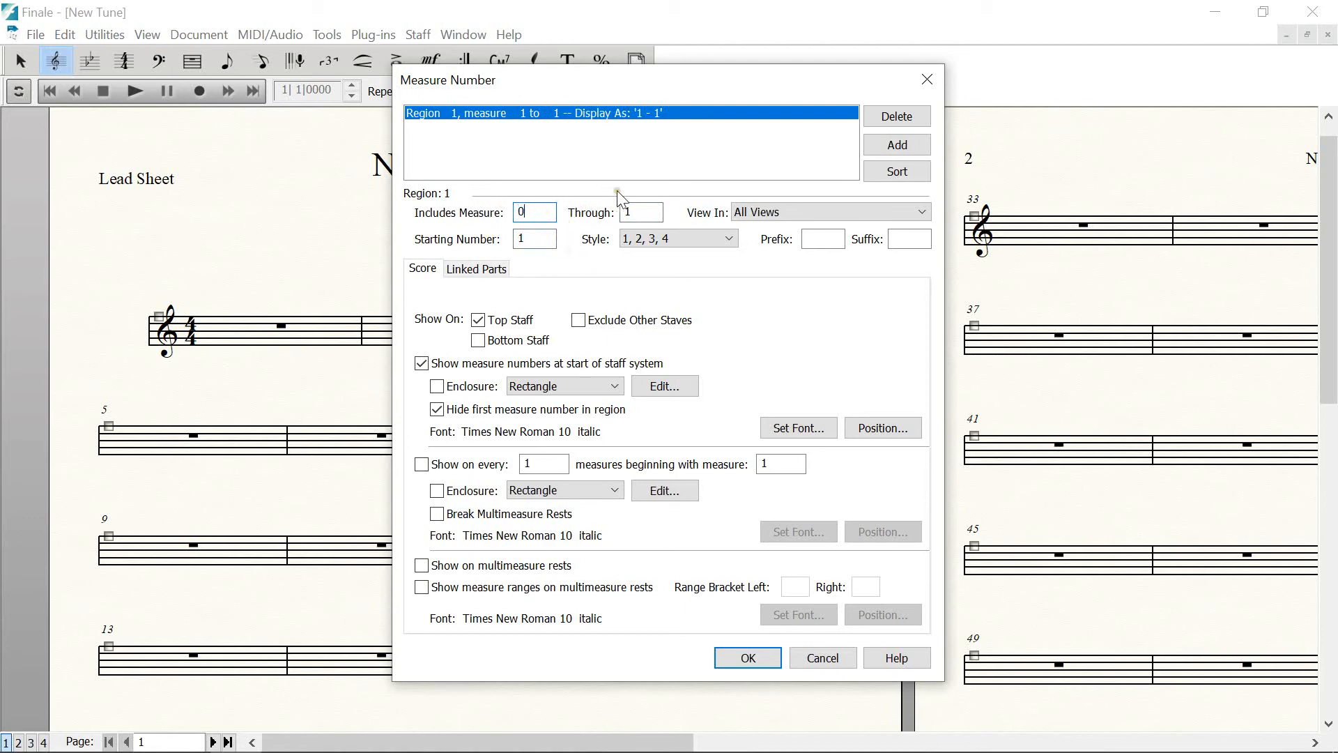
pyautogui.moveTo(654, 212); pyautogui.dragTo(472, 239)
pyautogui.write('00')
pyautogui.click(742, 658)
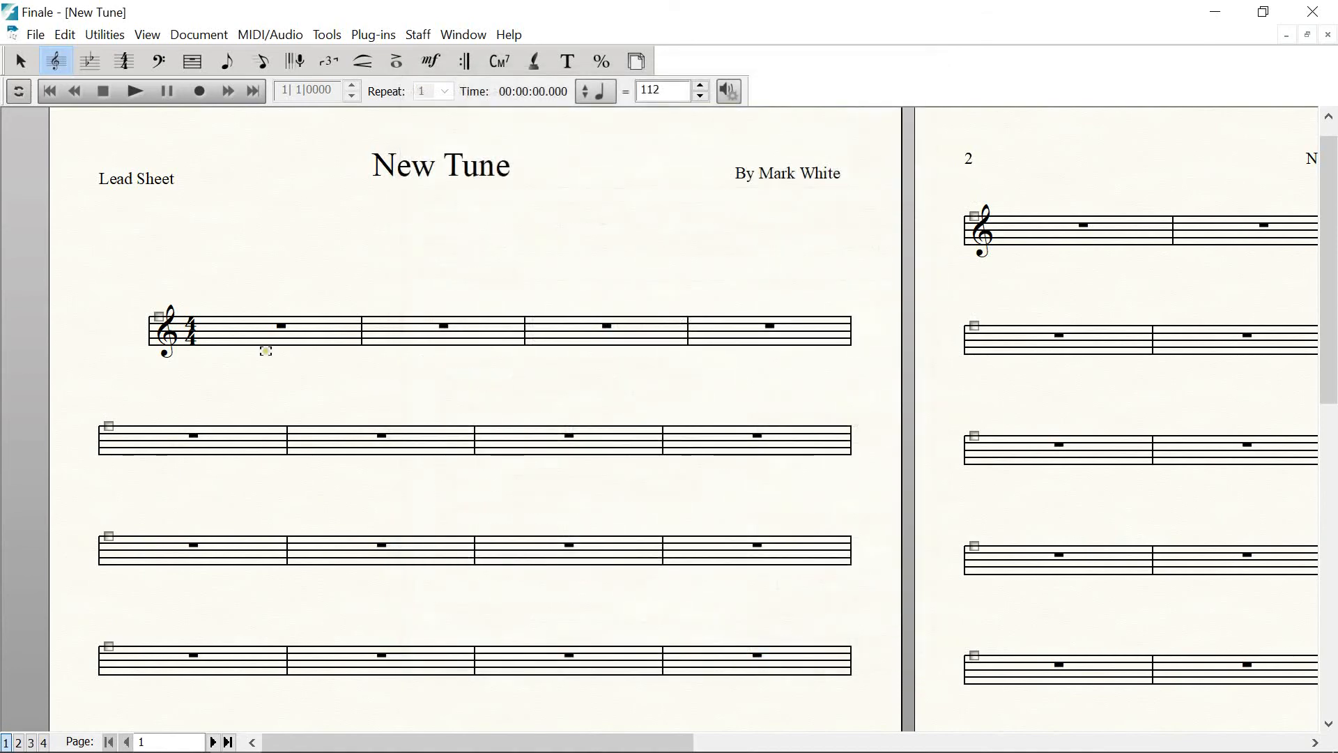
pyautogui.moveTo(274, 365); pyautogui.dragTo(258, 333)
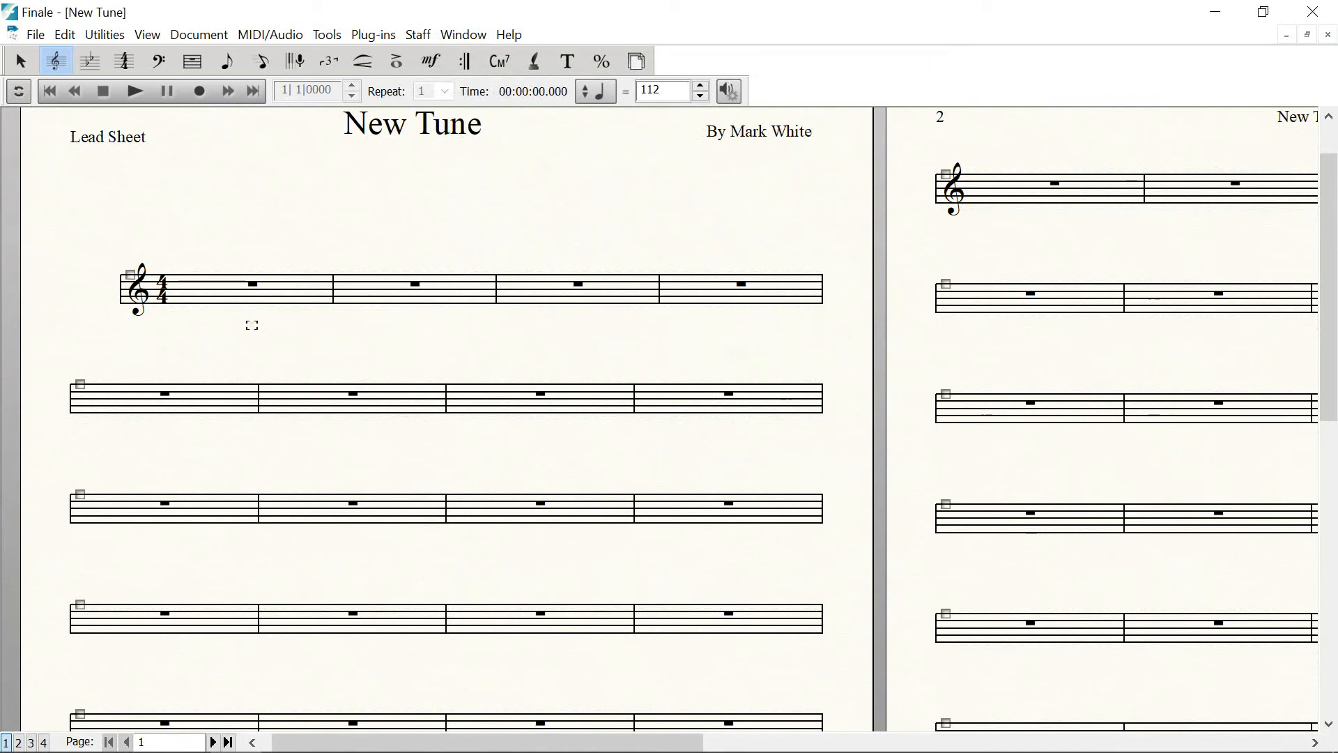
pyautogui.moveTo(252, 324); pyautogui.dragTo(248, 346)
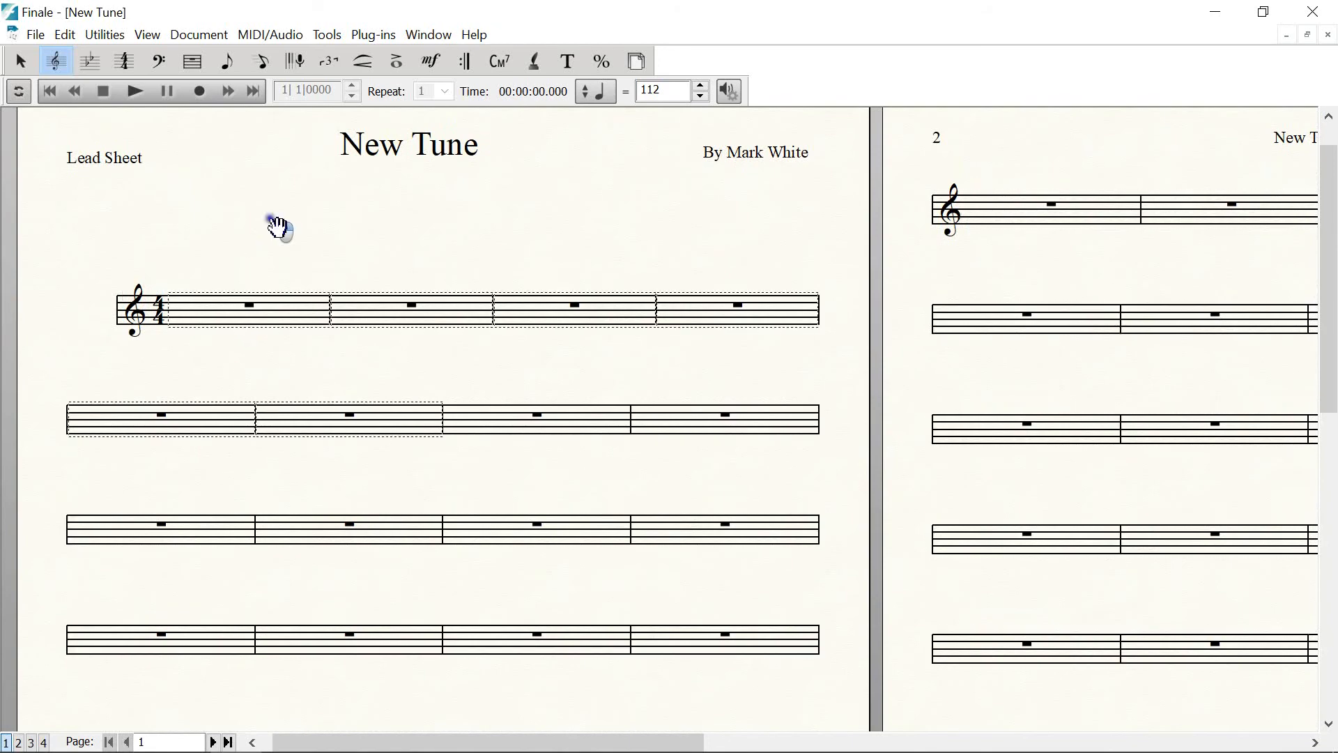
pyautogui.moveTo(275, 223); pyautogui.dragTo(281, 240)
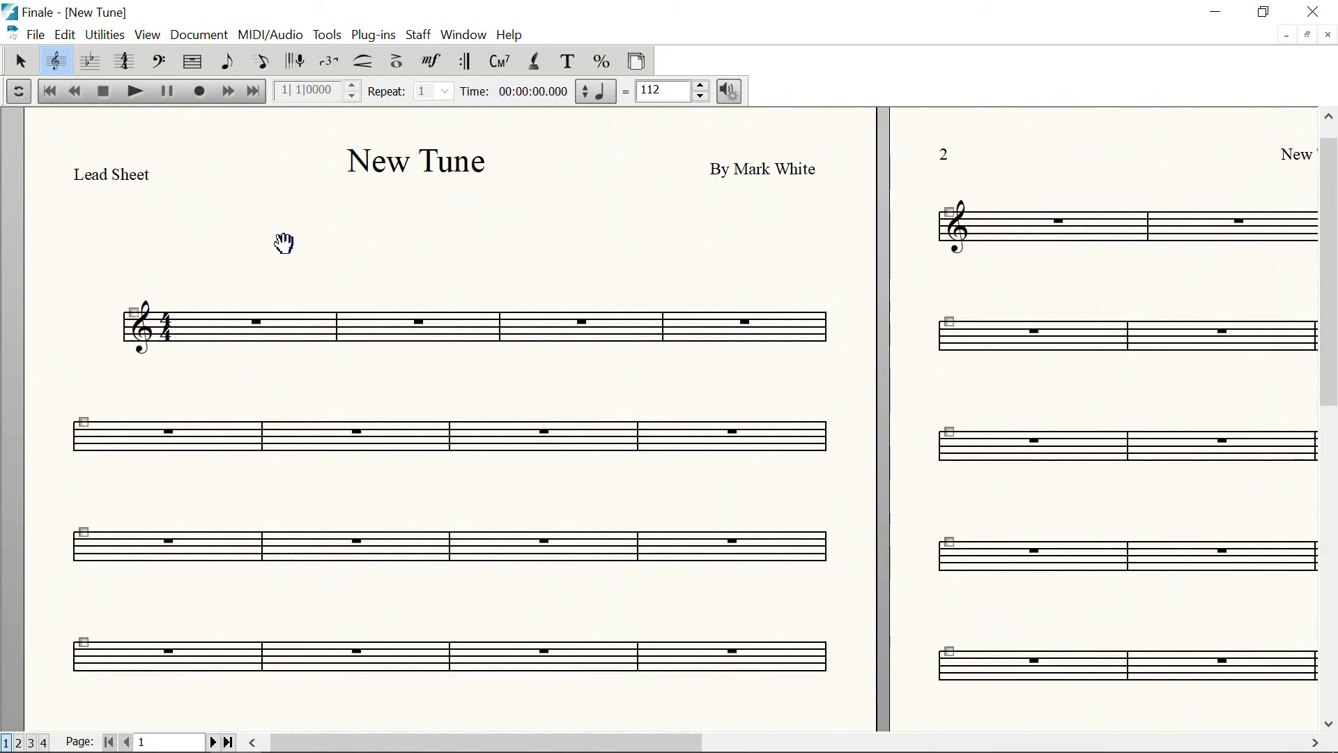
pyautogui.moveTo(288, 253); pyautogui.dragTo(233, 211)
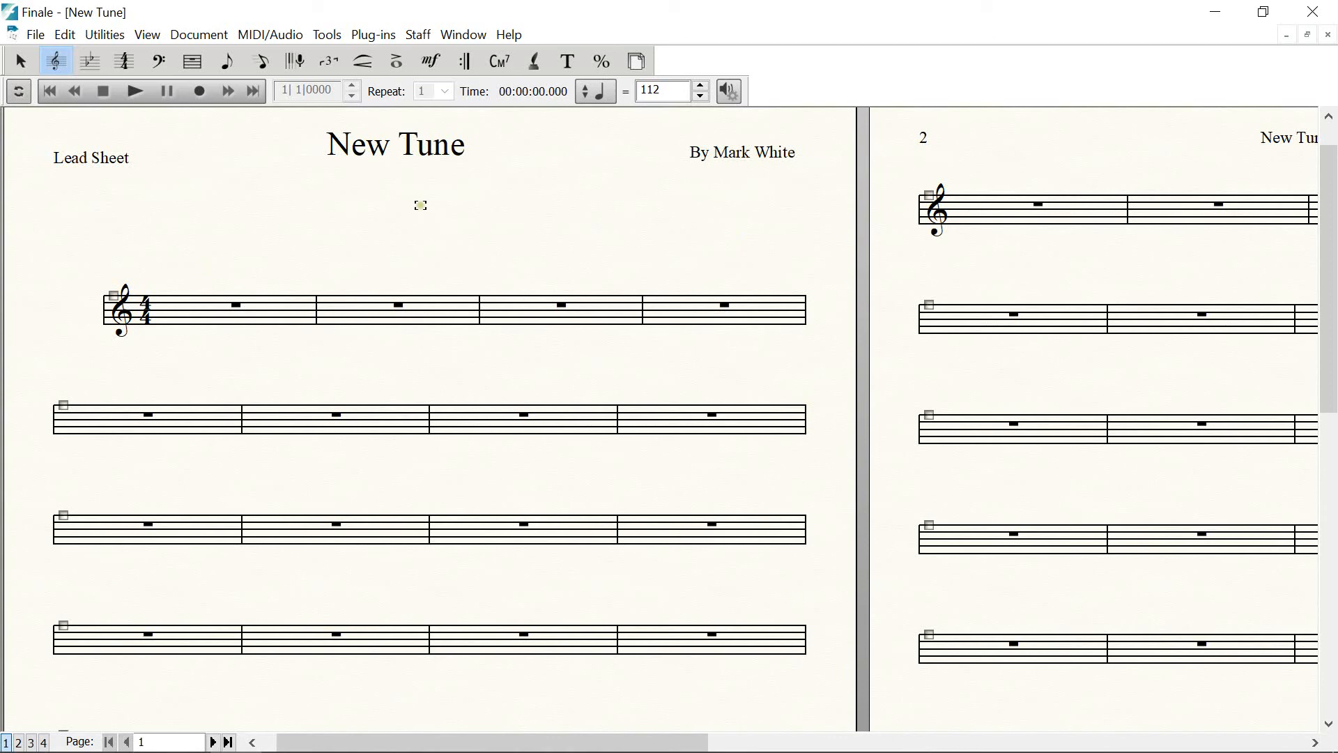
pyautogui.click(106, 35)
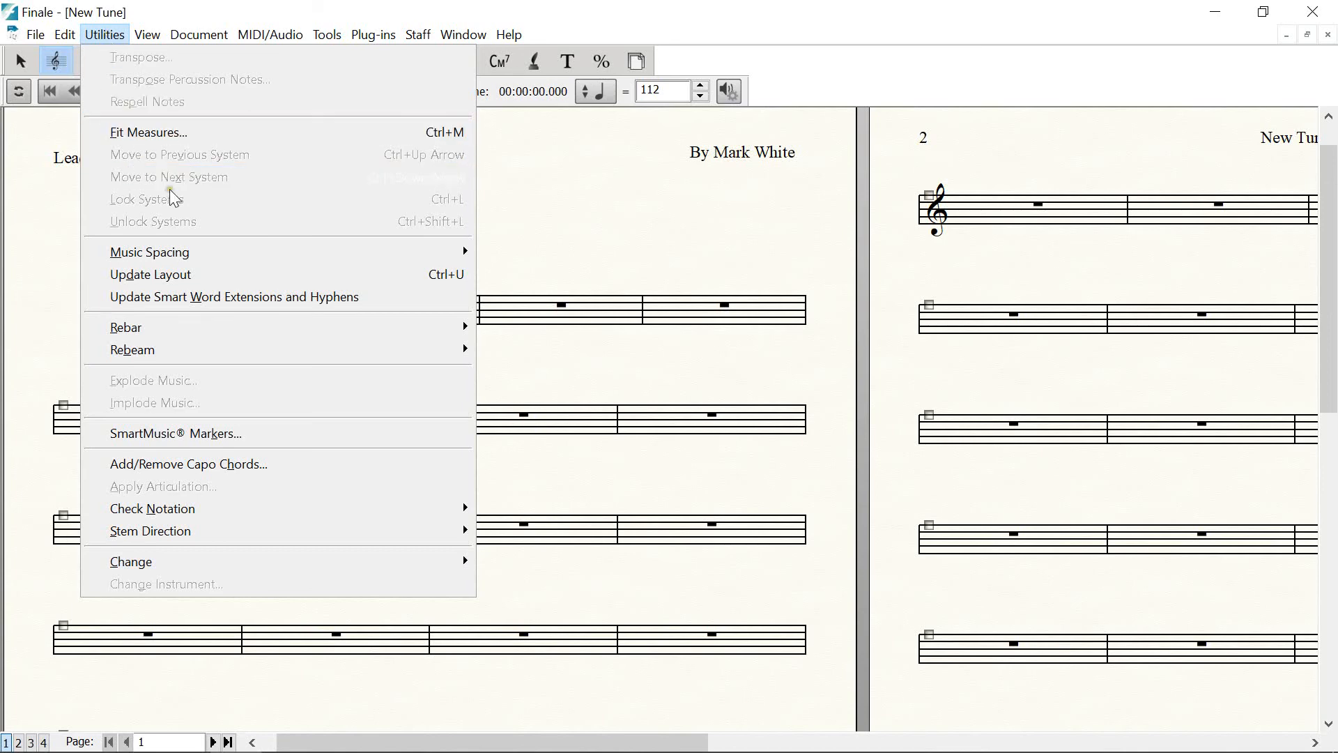
pyautogui.click(36, 275)
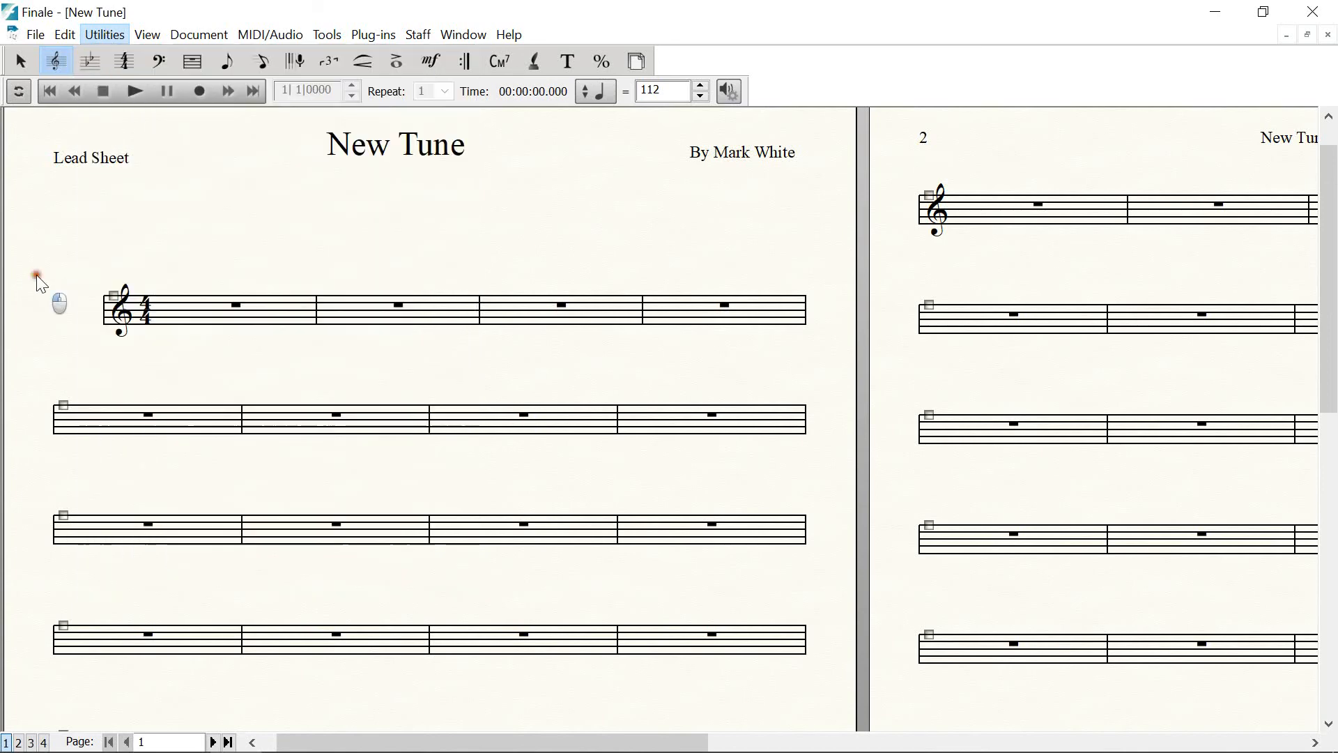
pyautogui.click(24, 61)
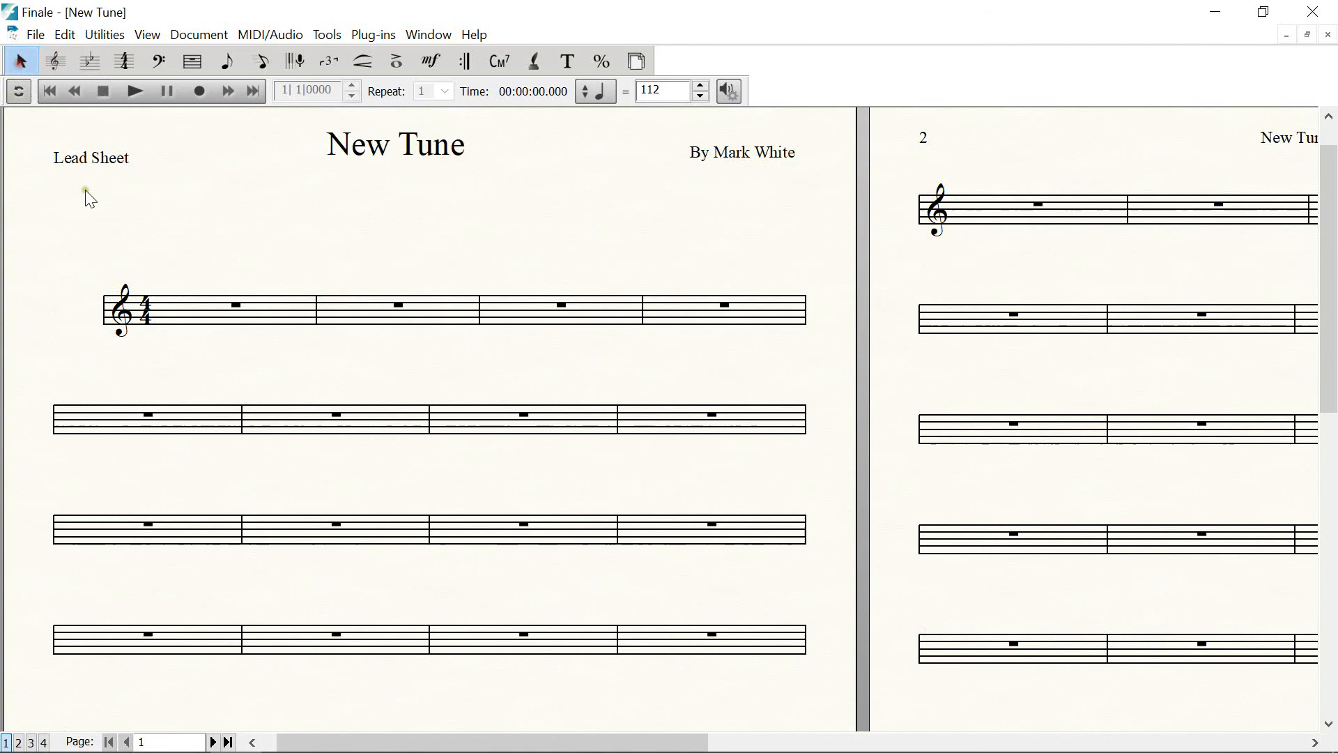
pyautogui.click(58, 304)
pyautogui.click(99, 32)
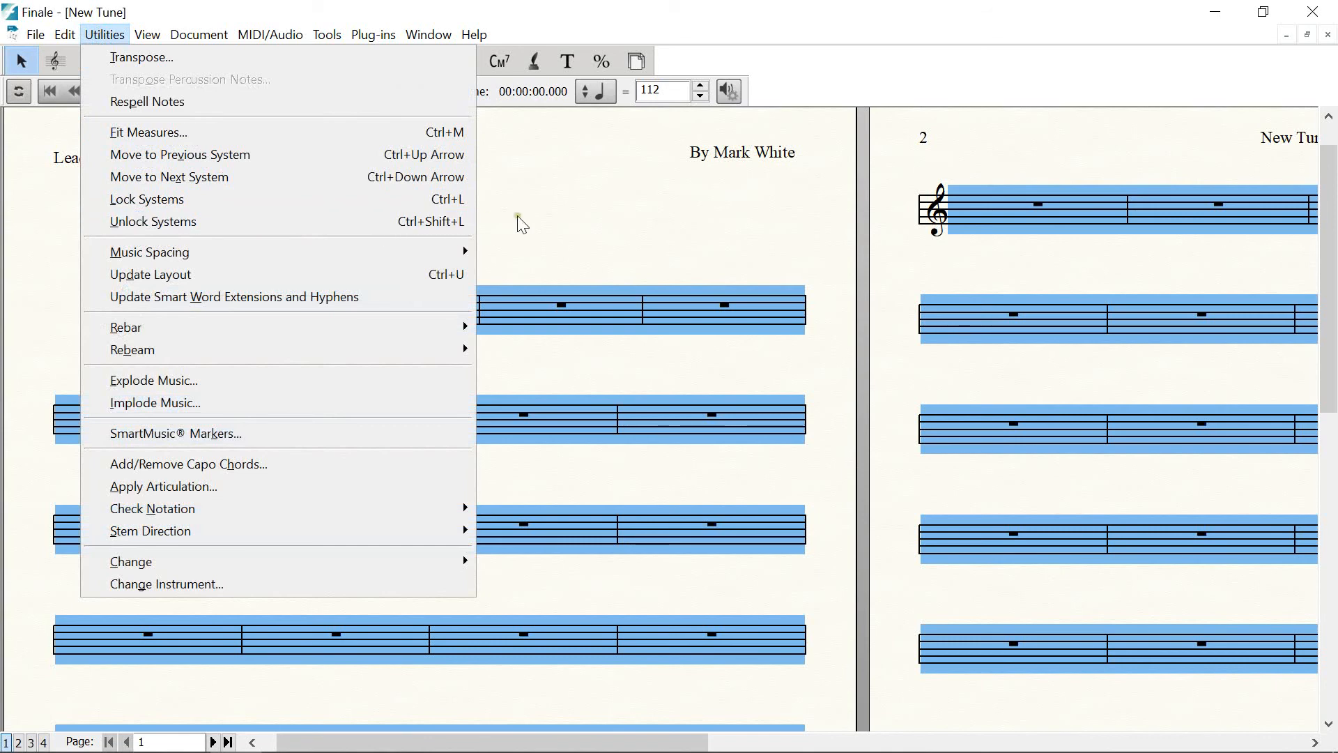
pyautogui.click(550, 212)
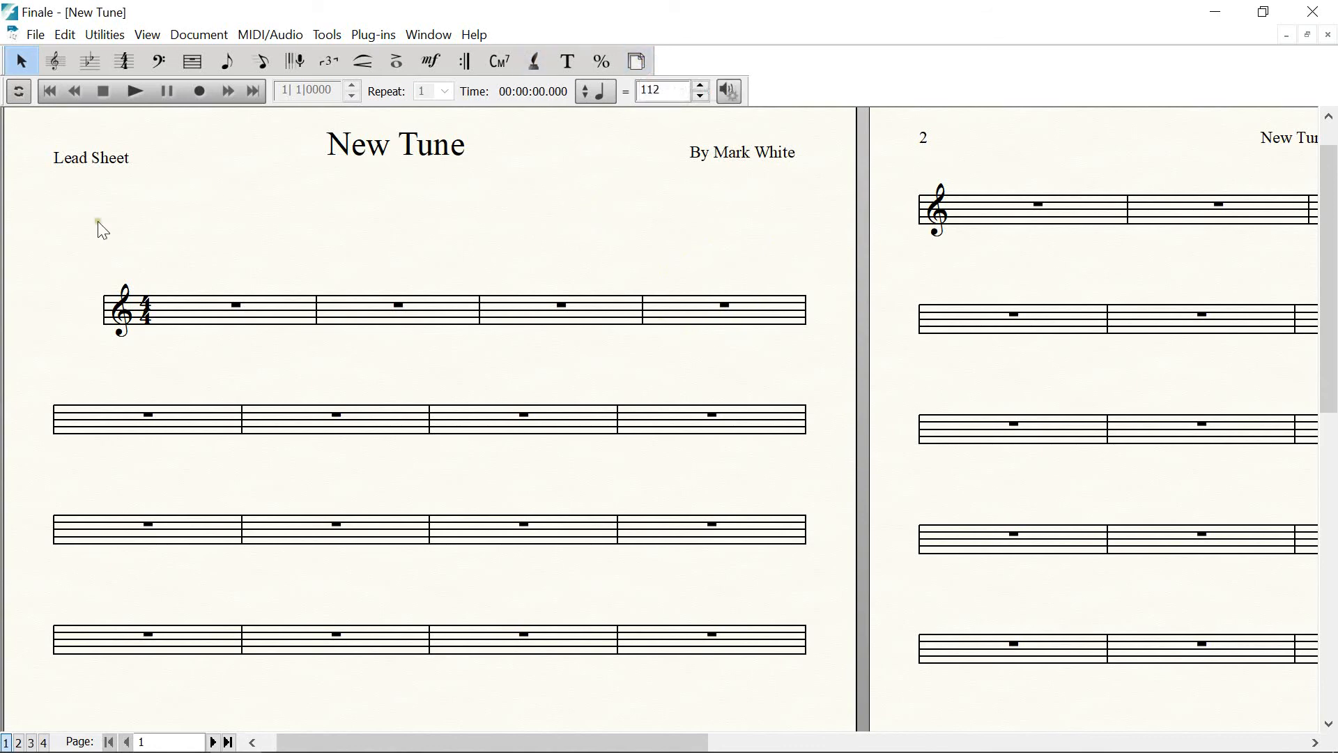
# Move the fourth measure of the first system down to the next system
pyautogui.click(23, 58)
pyautogui.click(681, 316)
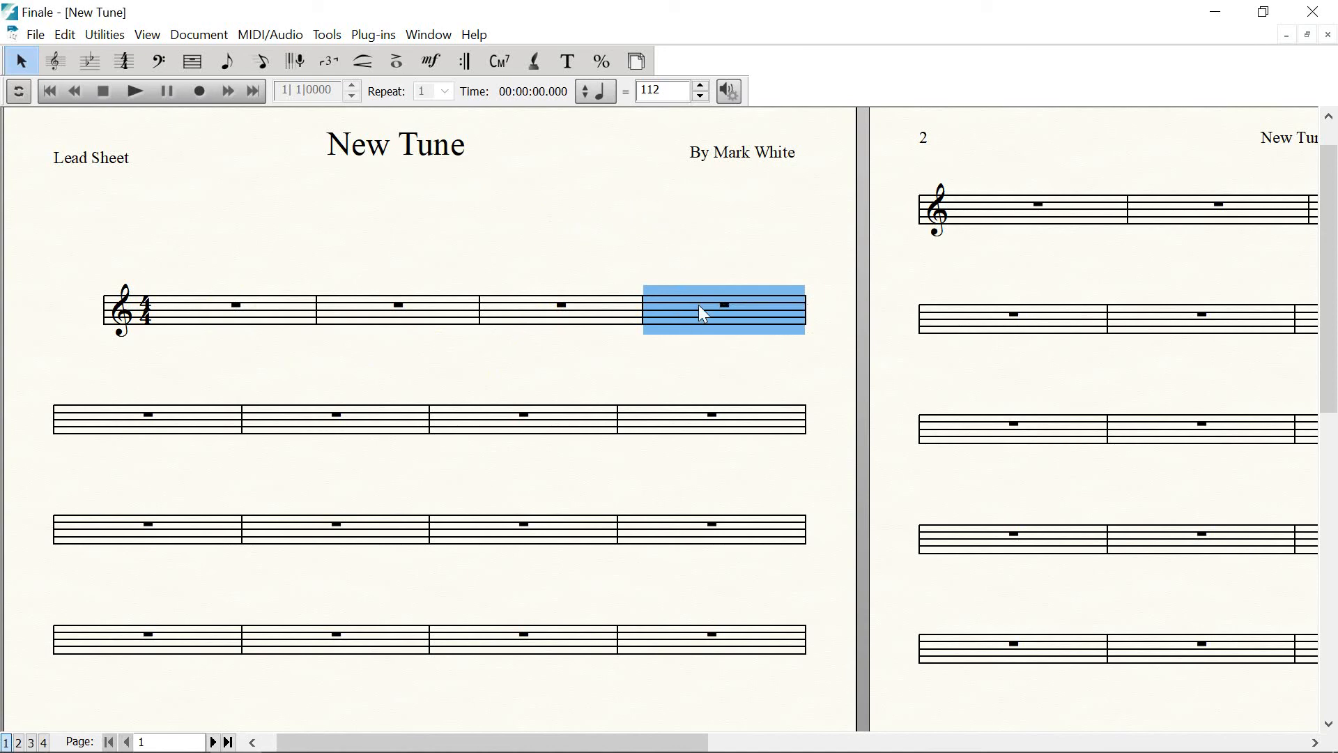
pyautogui.press('Down')
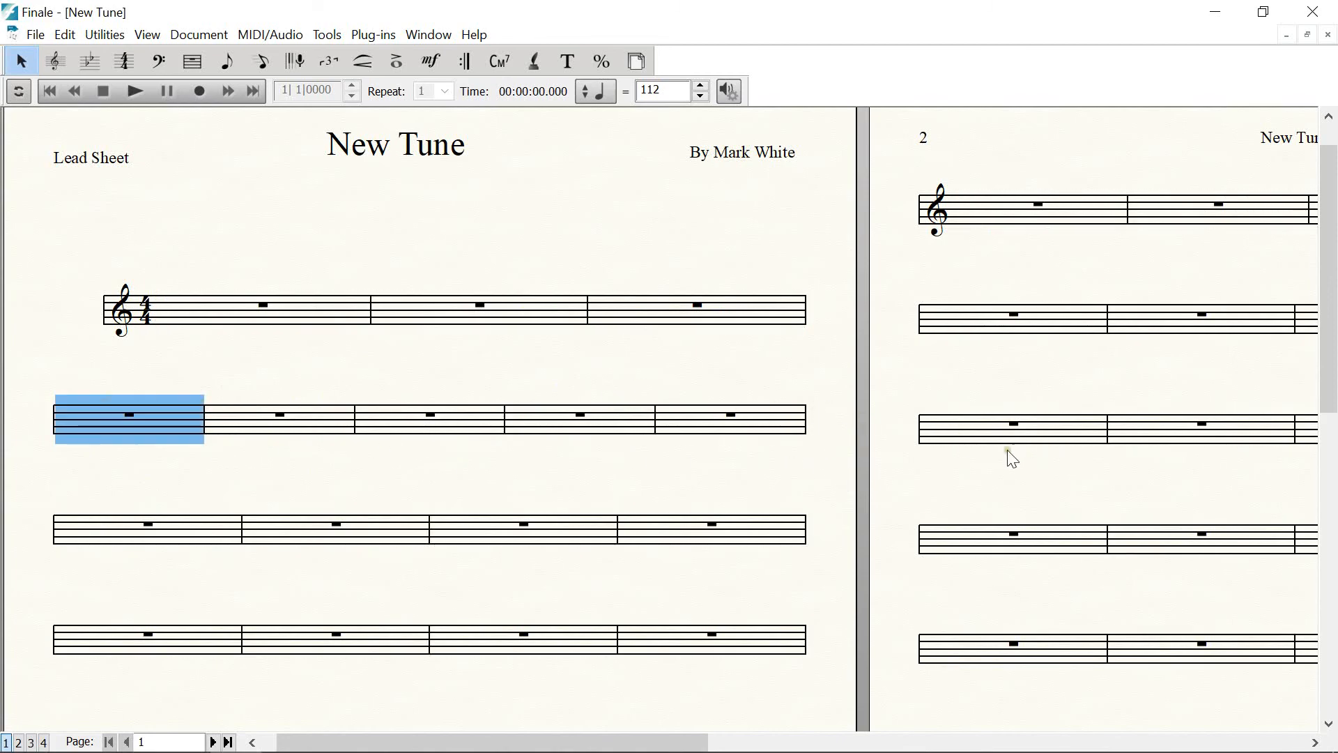
# Lock the layout of measures 4 through 77 to 4 measures per system with Fit Measures
pyautogui.moveTo(1004, 454); pyautogui.dragTo(364, 322)
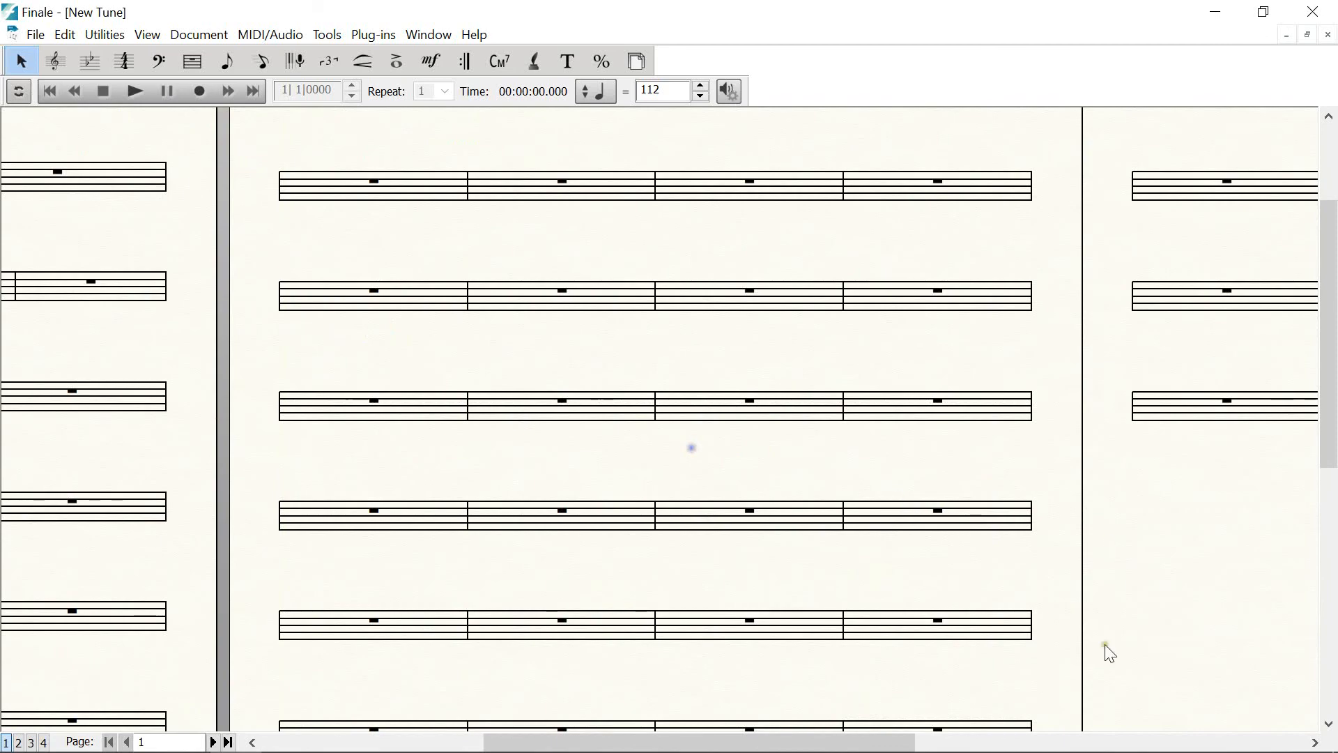
pyautogui.keyDown('shift'); pyautogui.click(1244, 401); pyautogui.keyUp('shift')
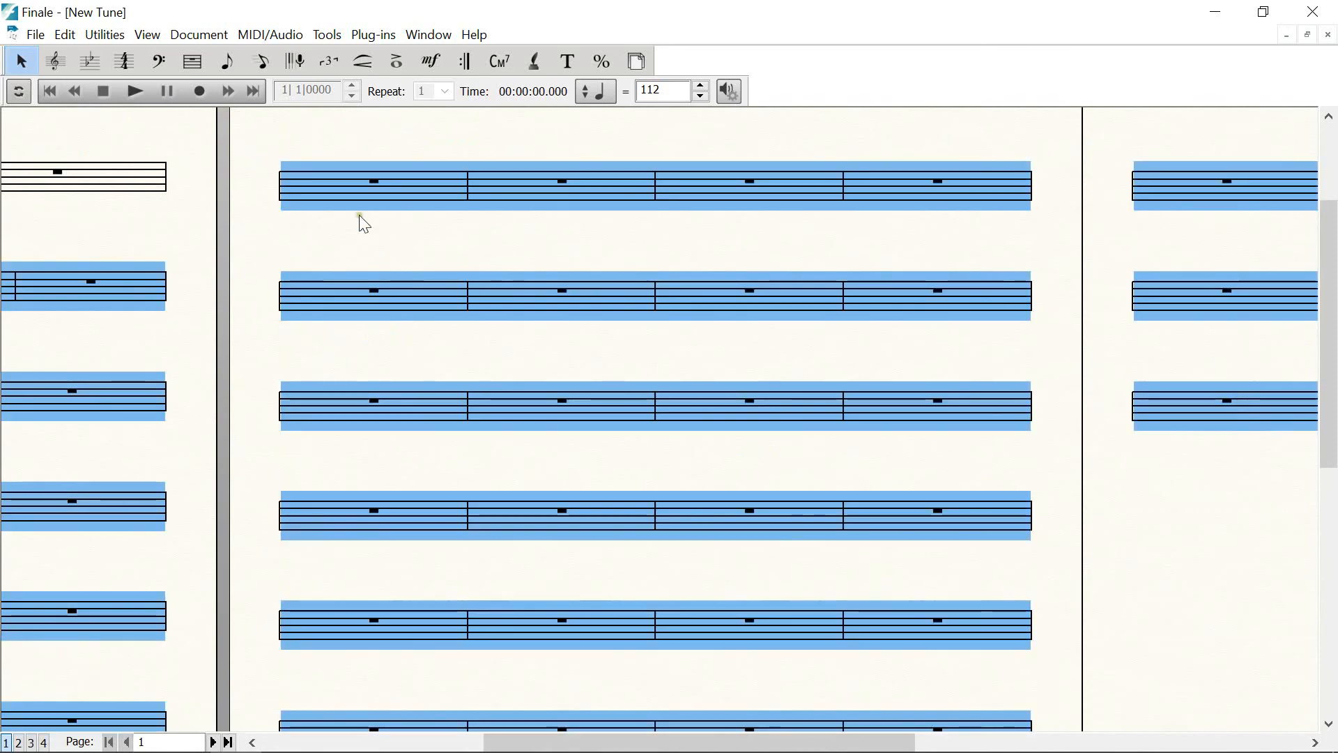
pyautogui.click(331, 125)
pyautogui.moveTo(333, 126); pyautogui.dragTo(997, 195)
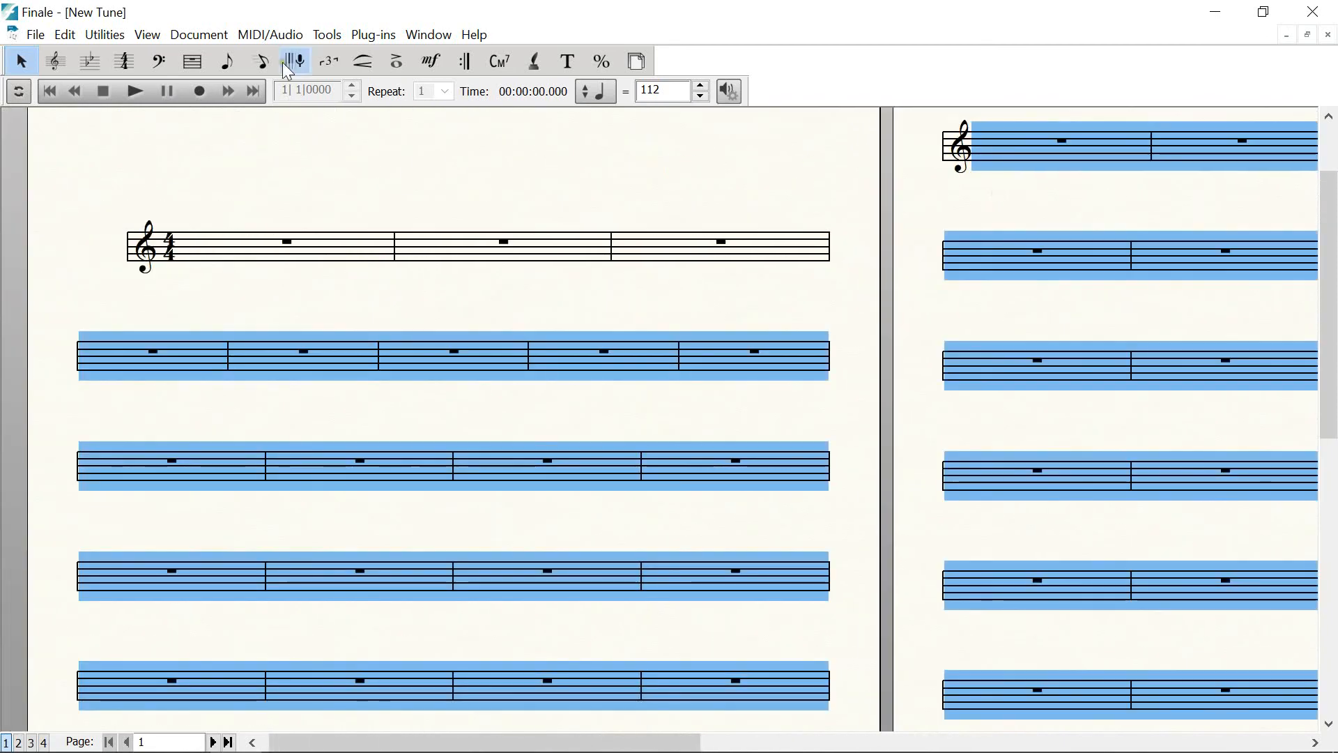
pyautogui.click(105, 35)
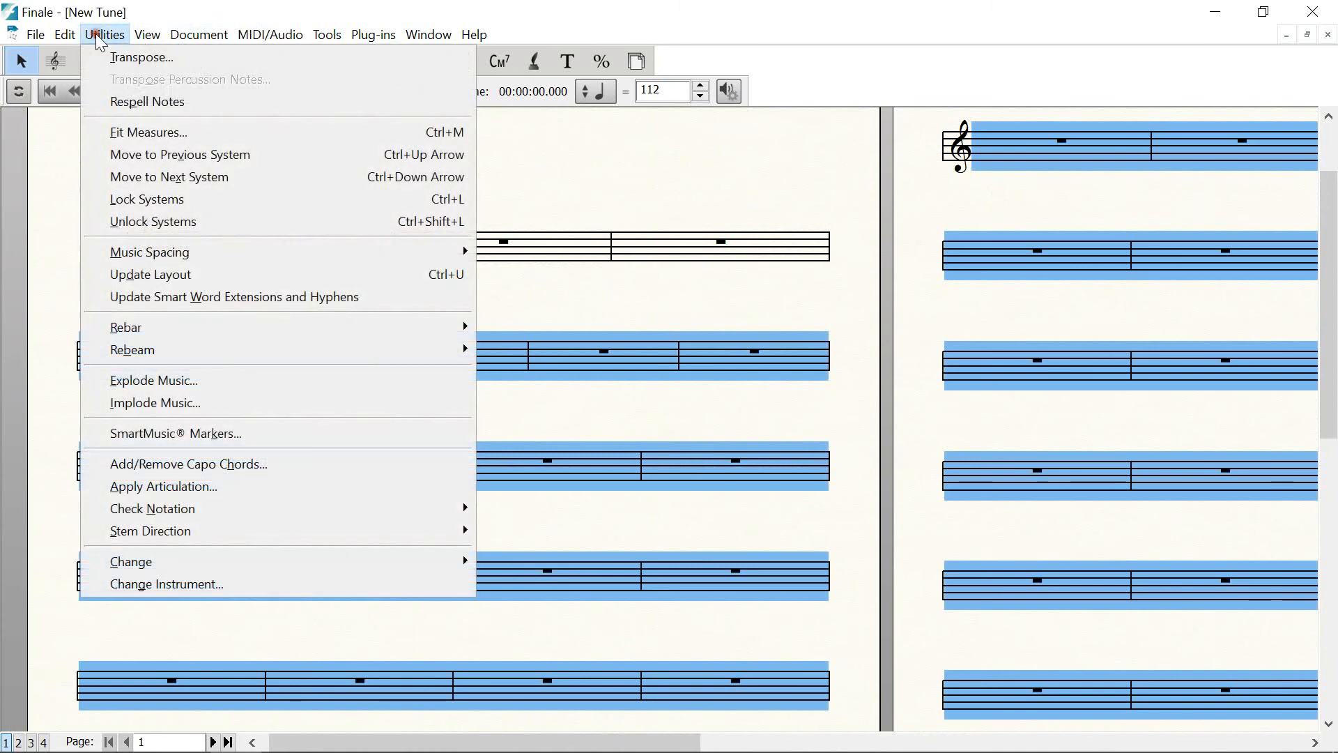
pyautogui.click(144, 132)
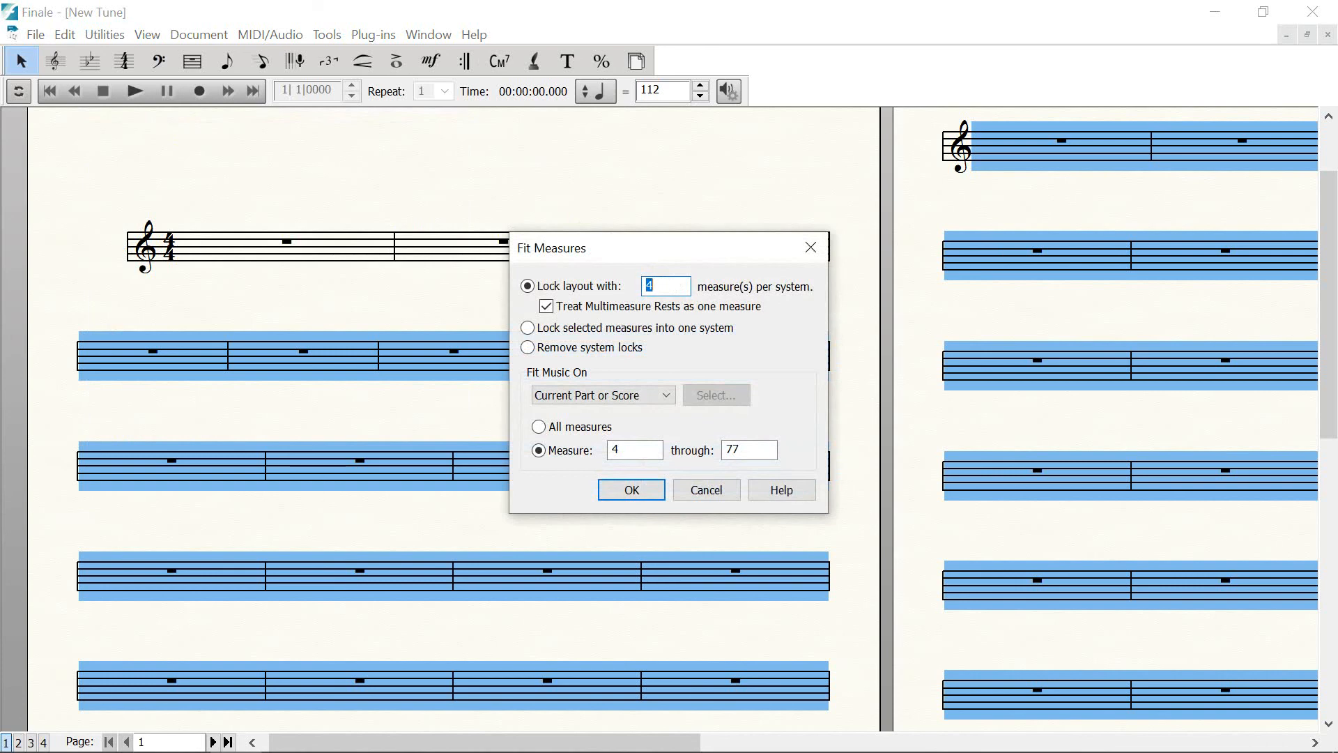
pyautogui.click(647, 488)
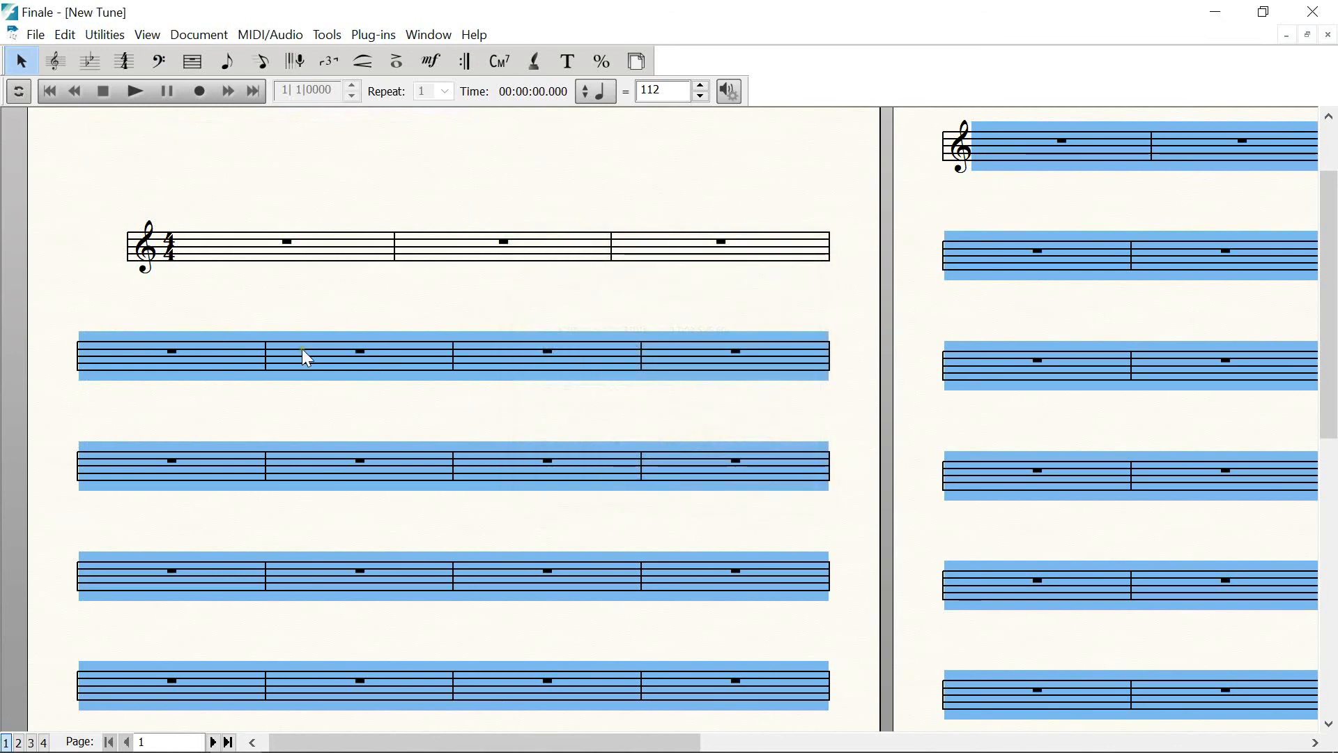
# Delete the last measure of the second system
pyautogui.click(738, 399)
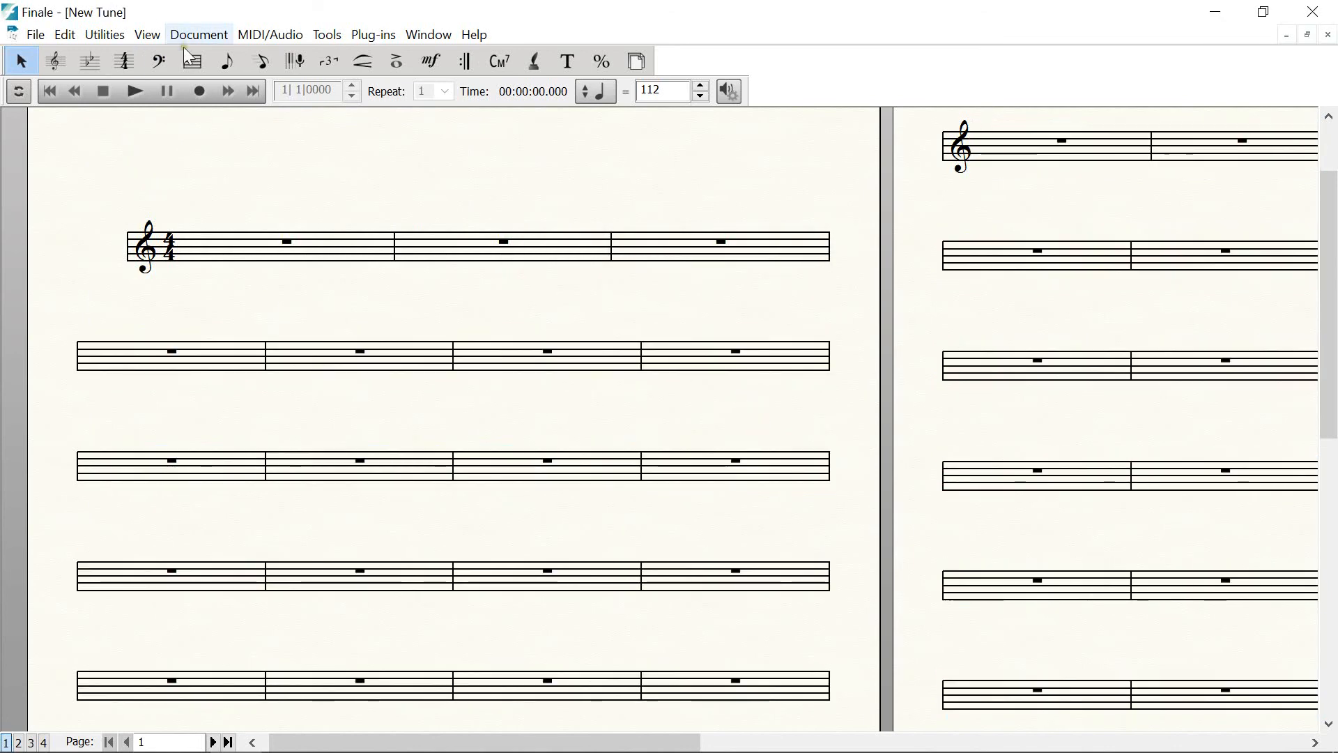
pyautogui.click(694, 352)
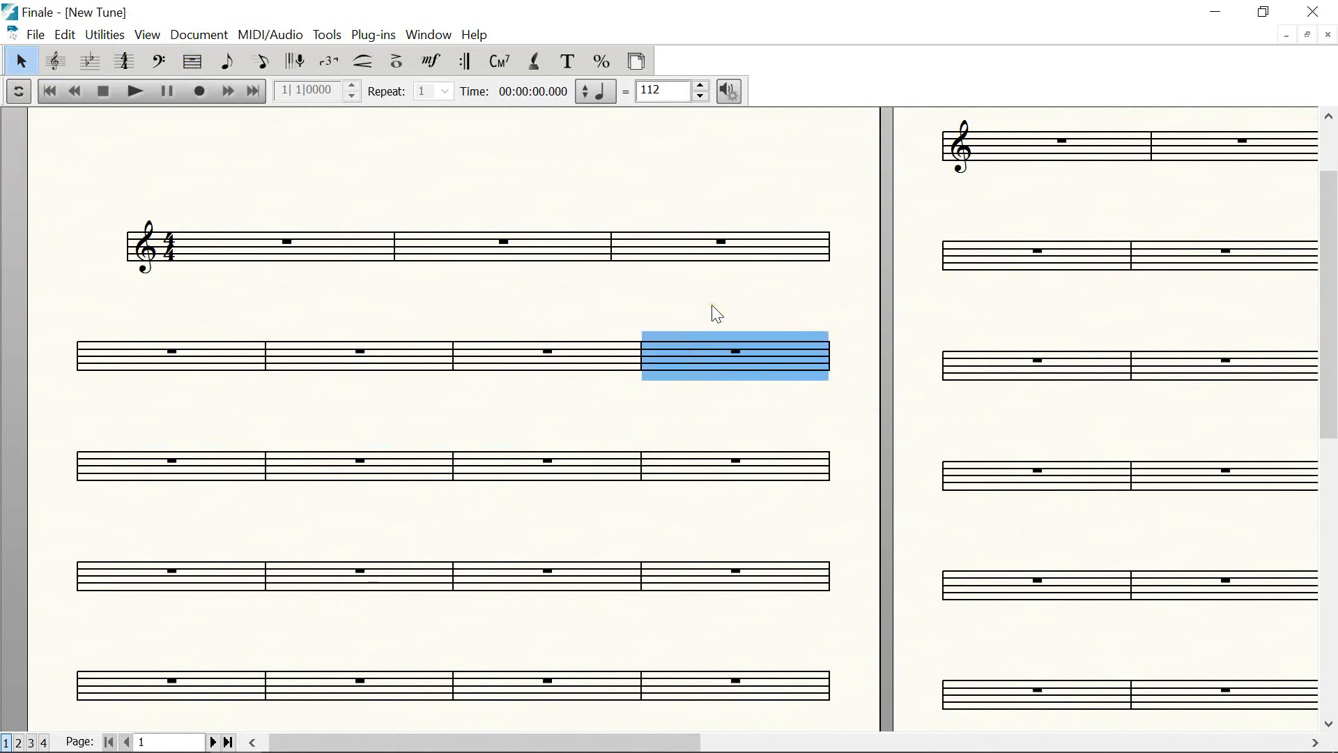
pyautogui.press('Delete')
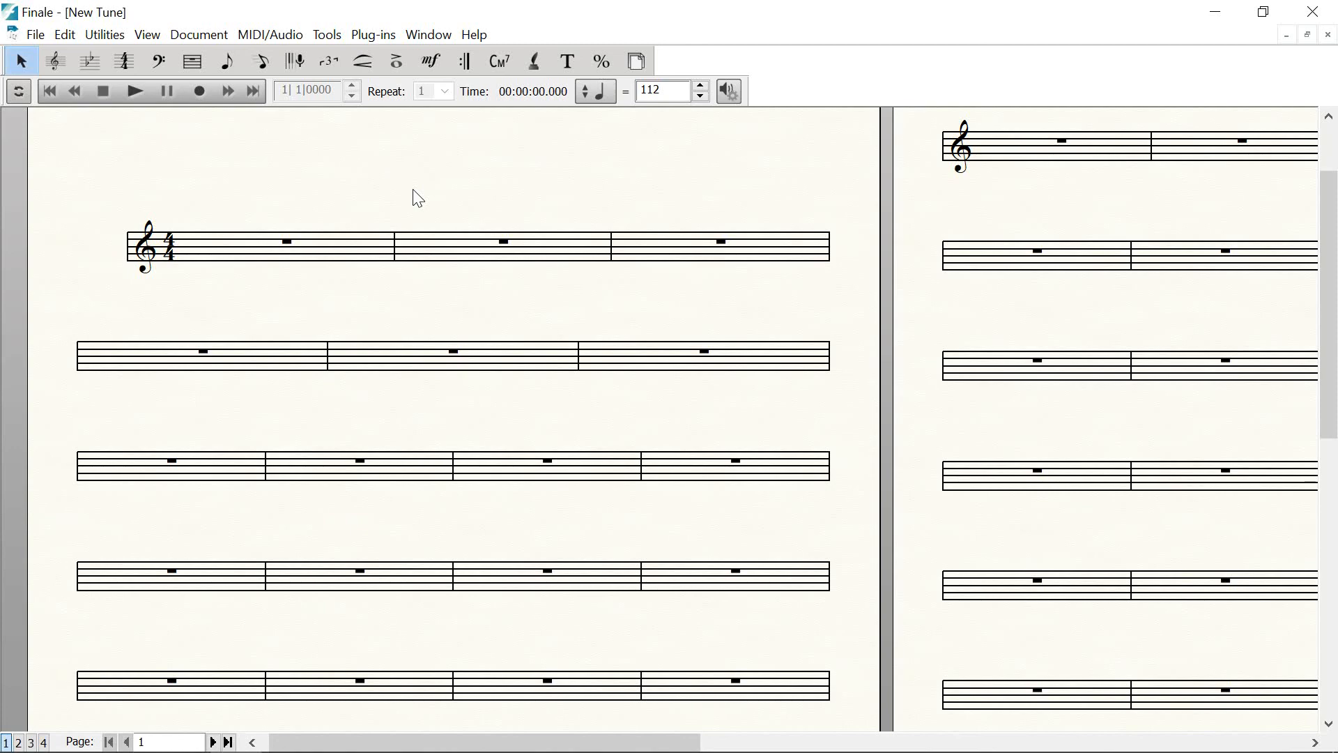
# Save the New Tune score
pyautogui.click(454, 164)
pyautogui.moveTo(453, 164); pyautogui.dragTo(474, 278)
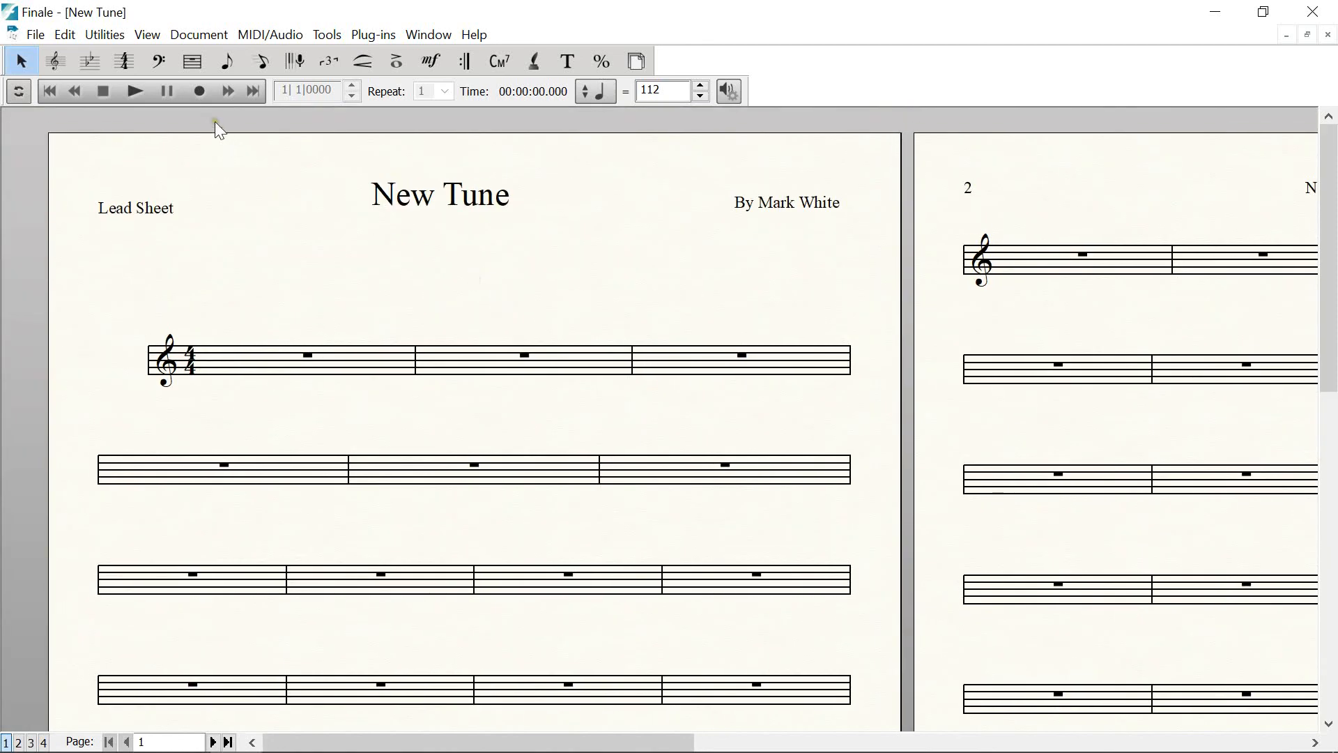
pyautogui.click(41, 37)
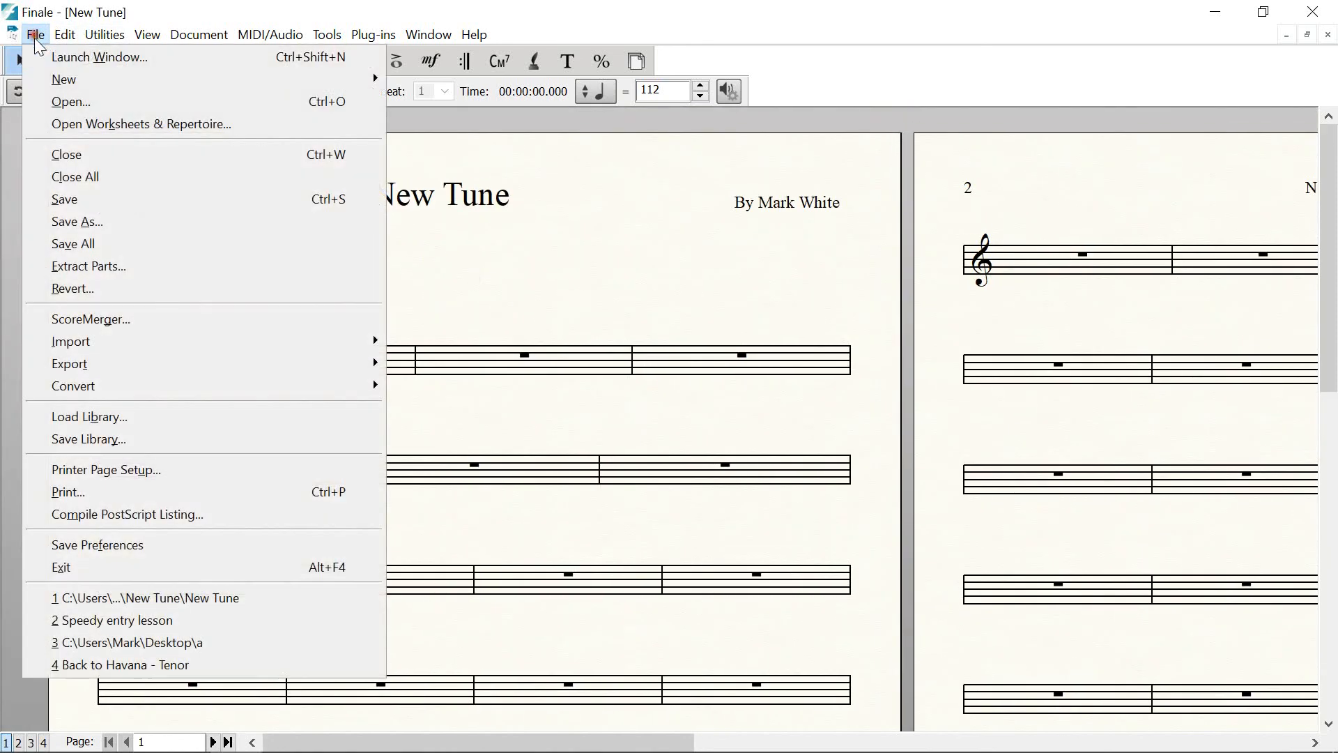
pyautogui.click(104, 192)
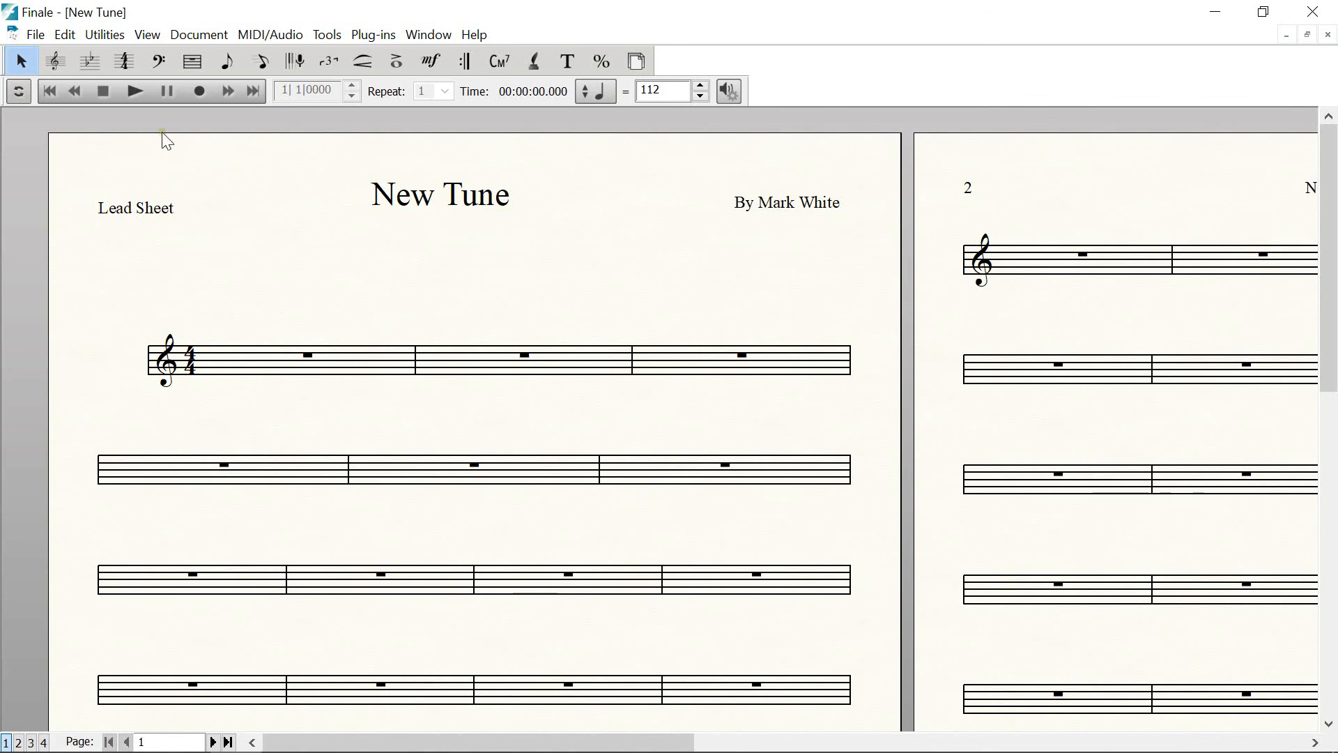
# Start saving the score under a new name and create a Desktop folder called Jazz Template Lead Sheet
pyautogui.click(35, 38)
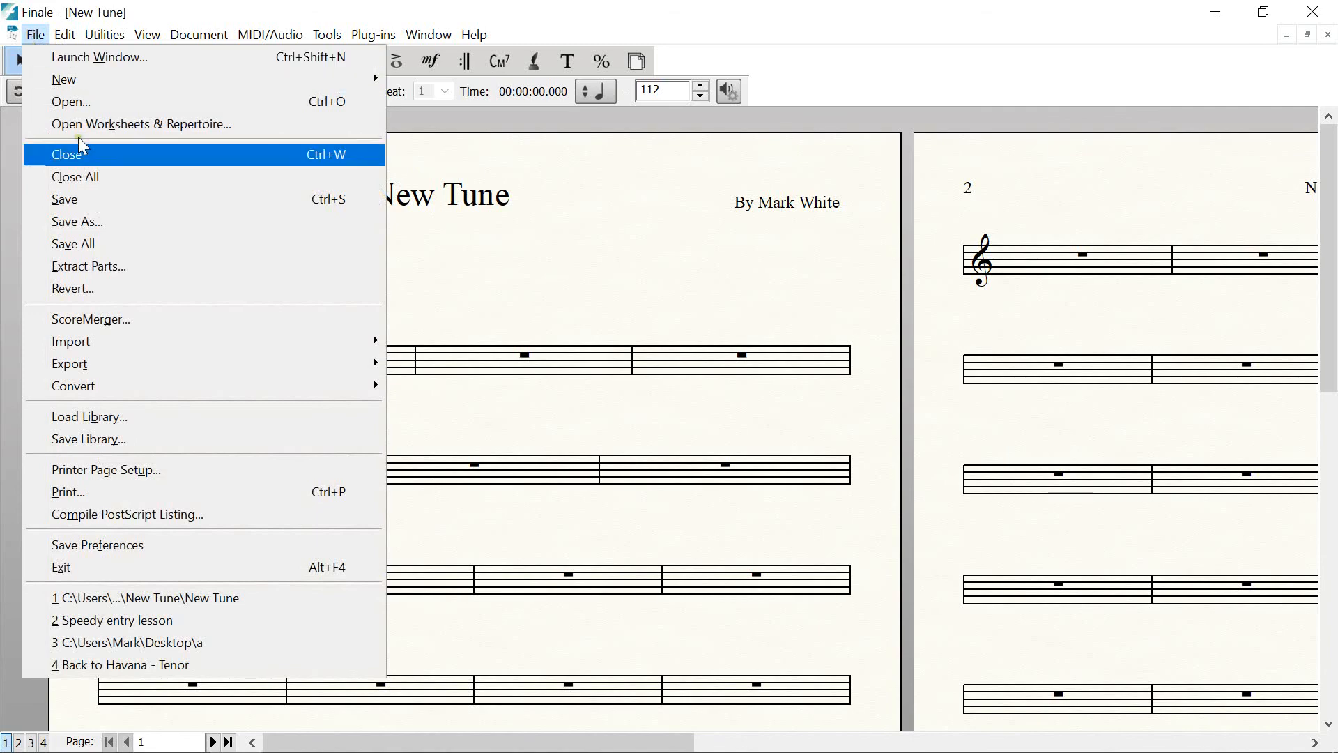
pyautogui.click(120, 221)
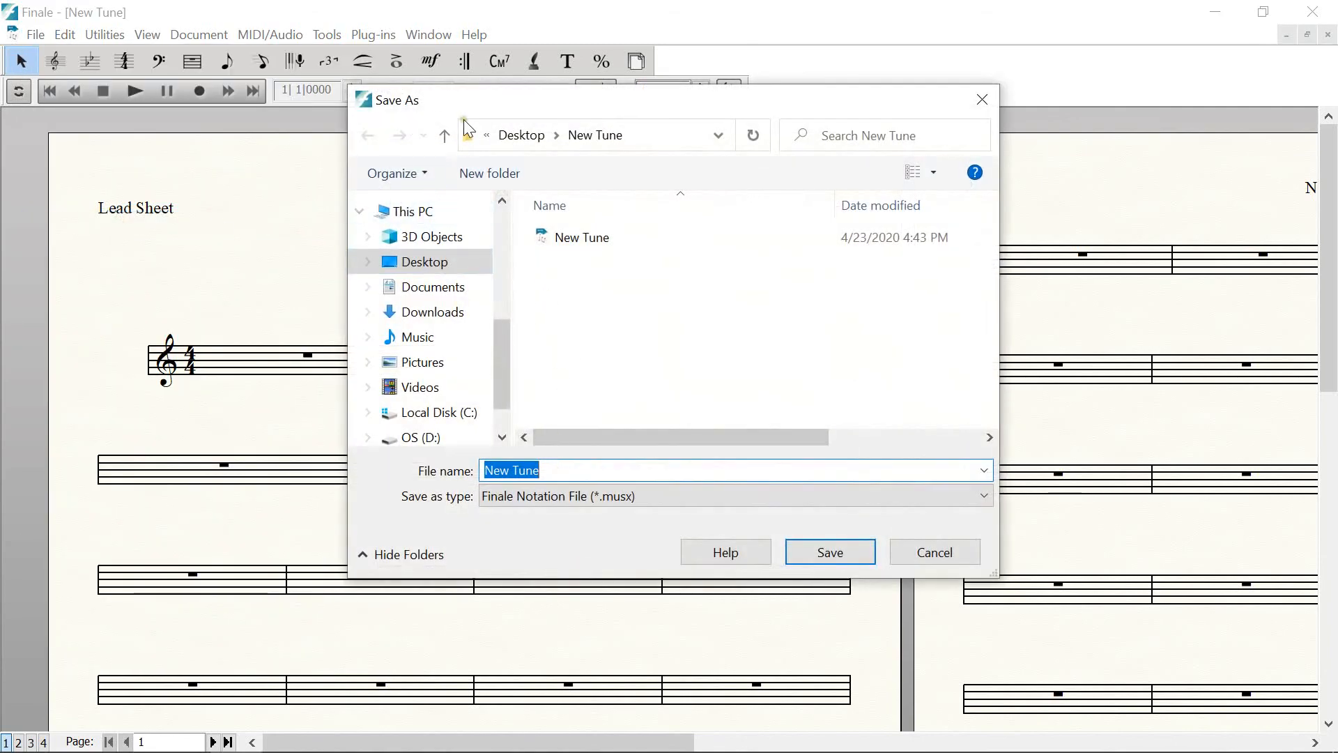
pyautogui.click(445, 136)
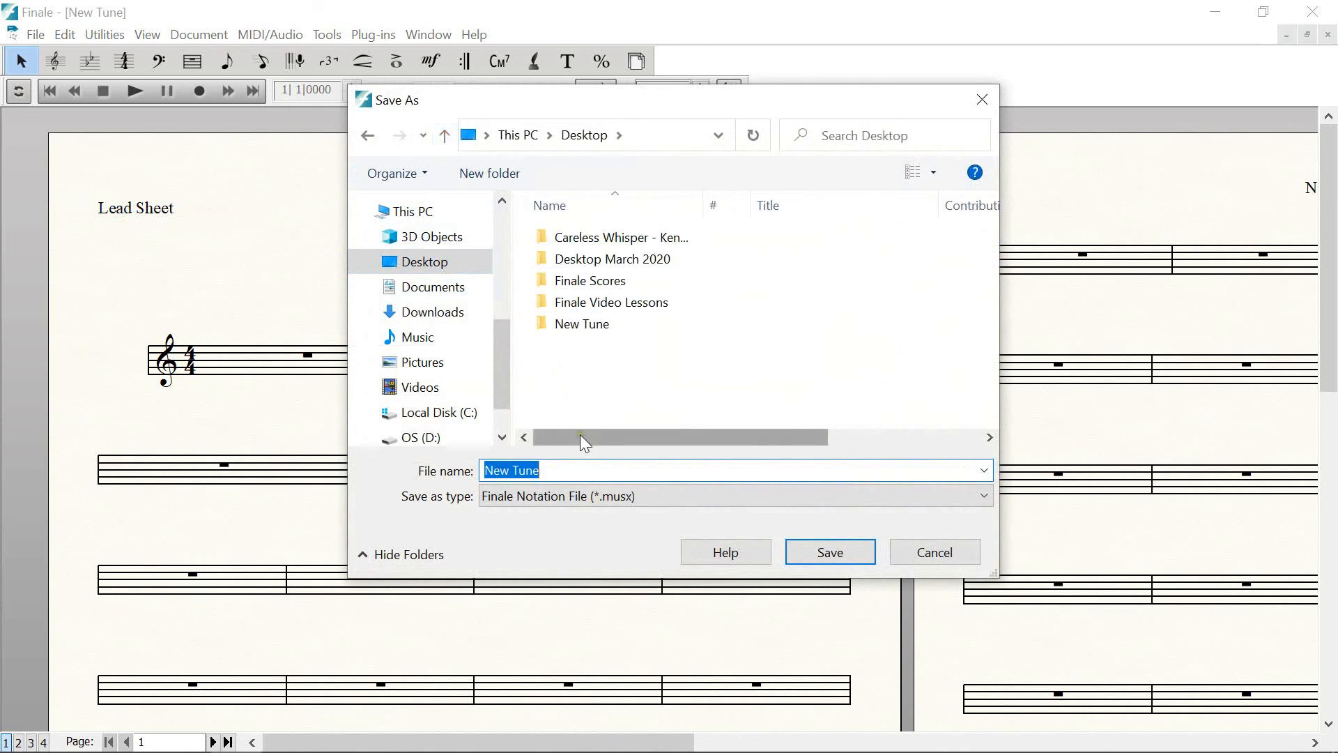
pyautogui.click(499, 172)
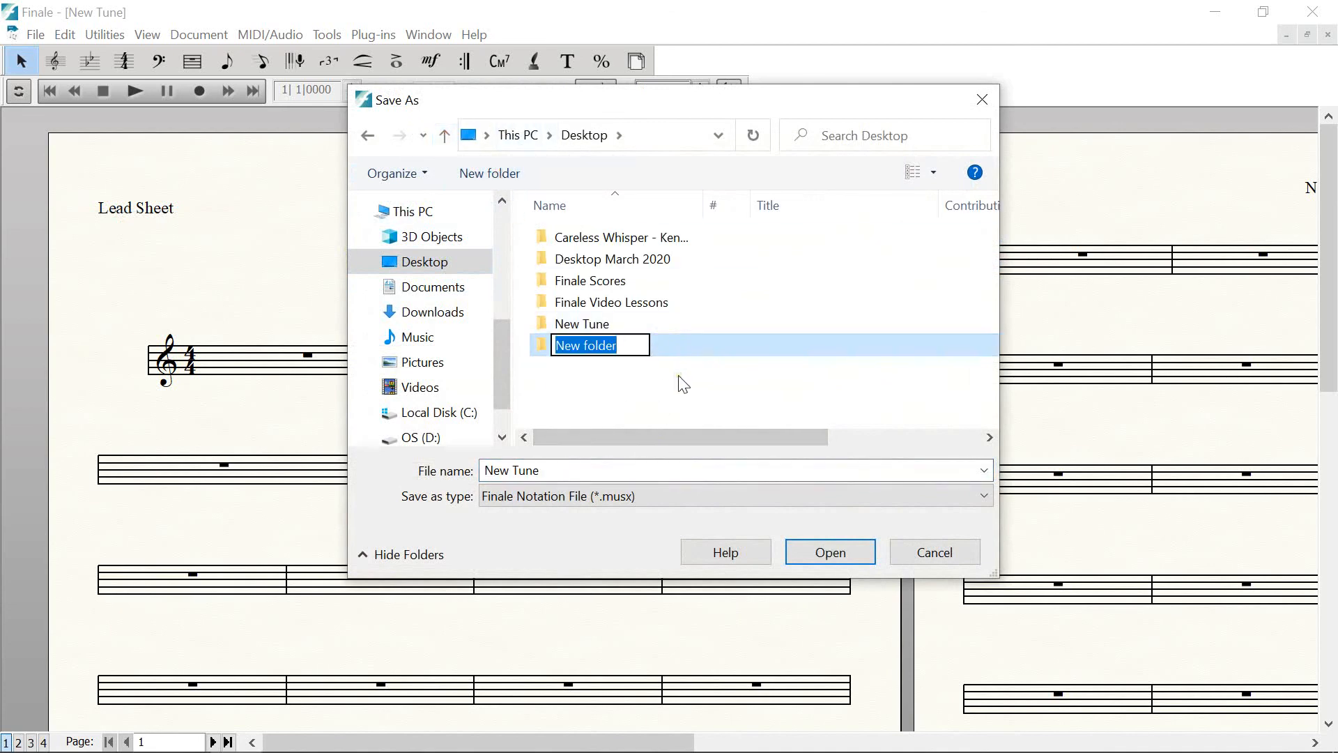
pyautogui.write('Ja')
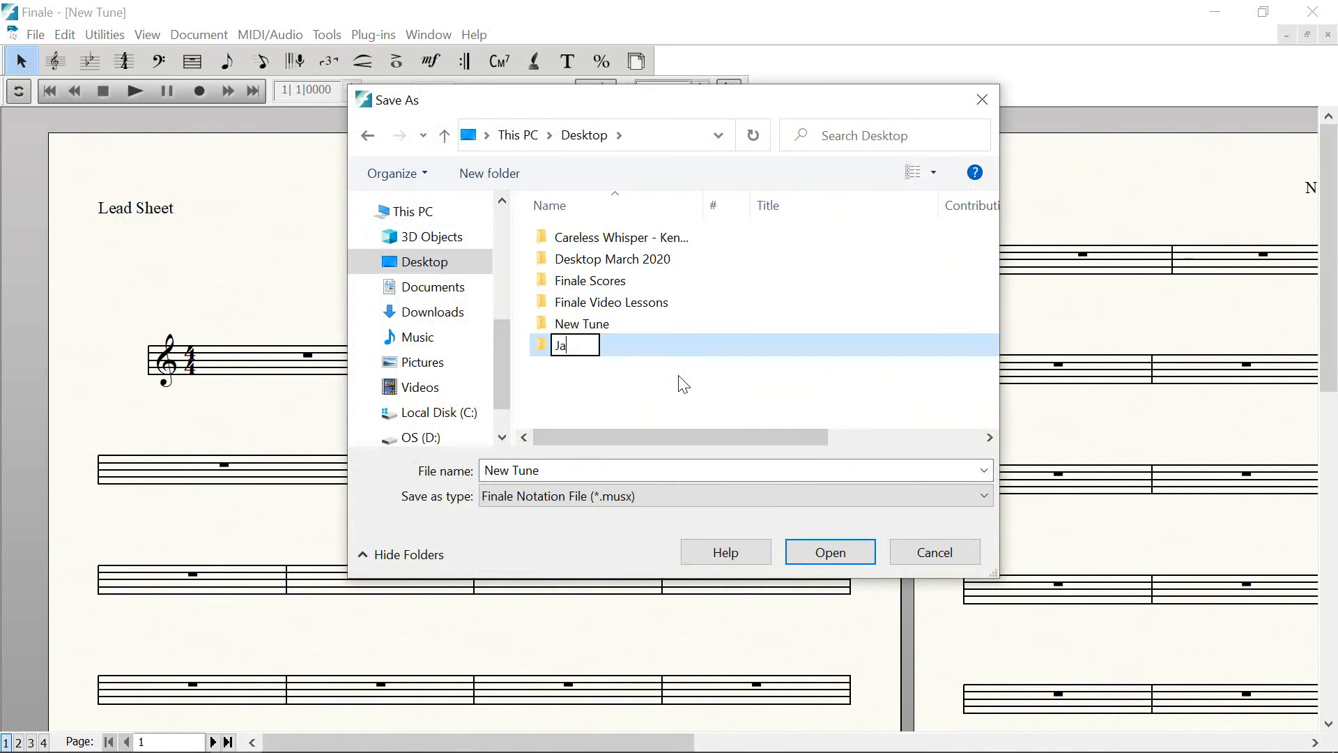
pyautogui.write('zz Tem')
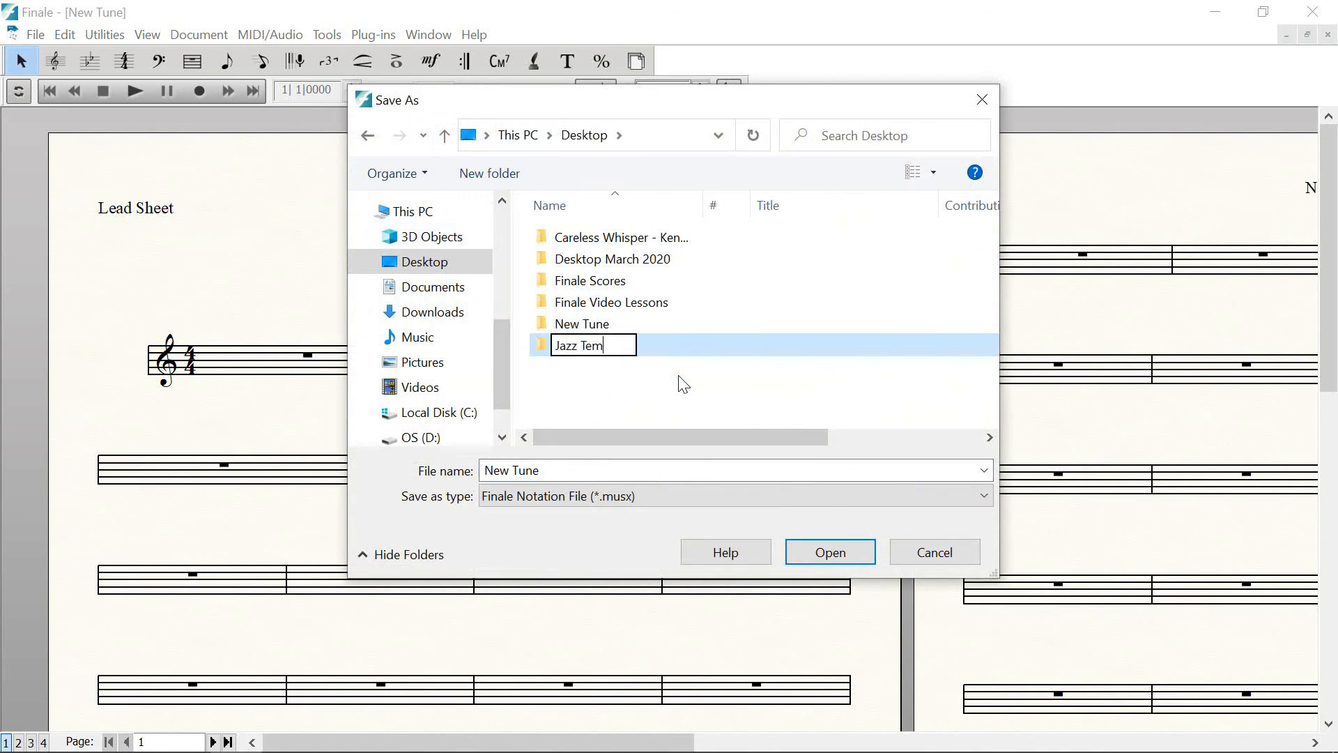
pyautogui.write('plate Lea')
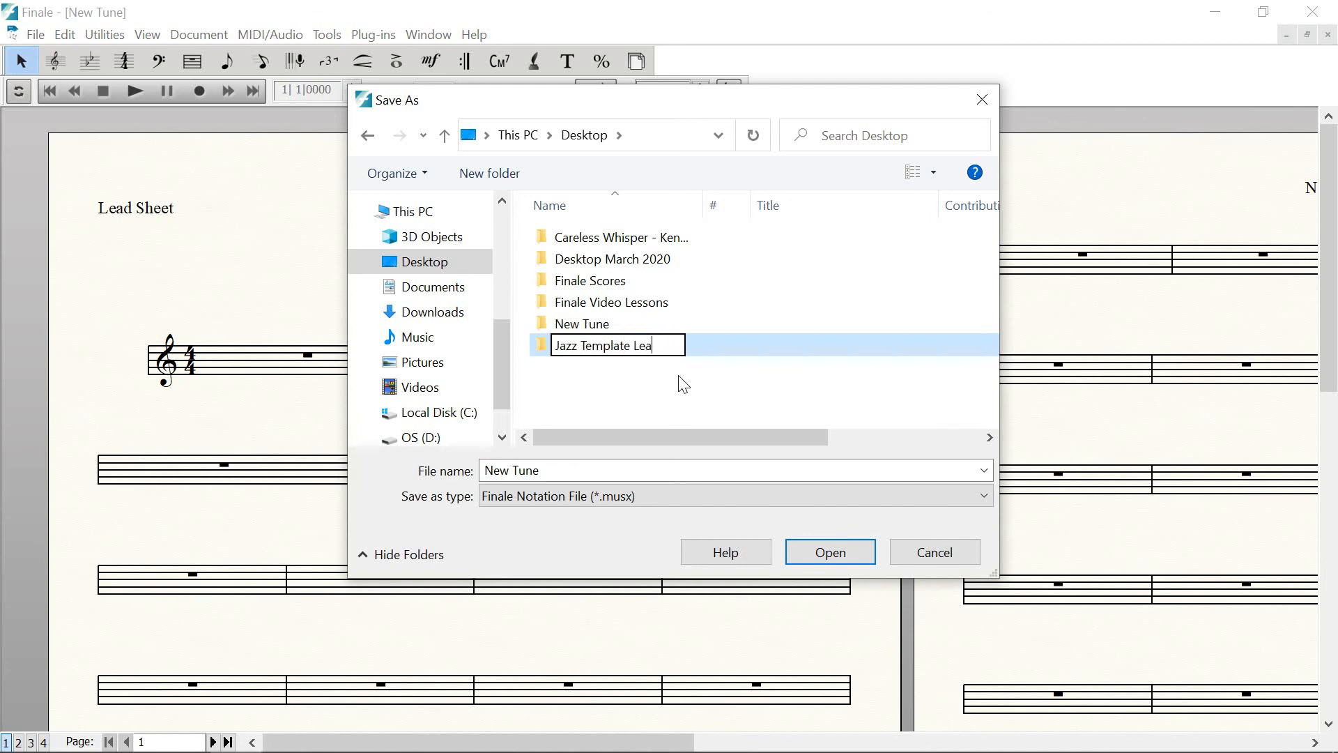
pyautogui.write('d Sheet')
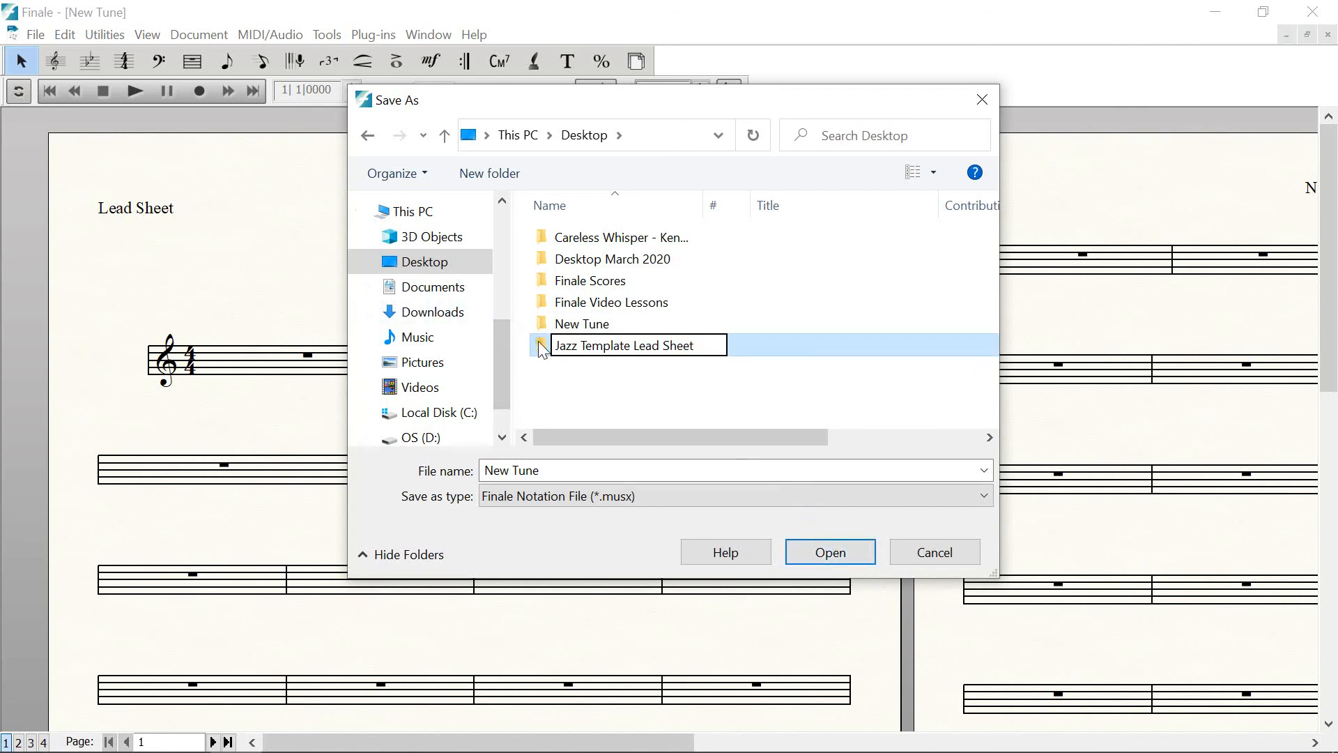
pyautogui.click(837, 500)
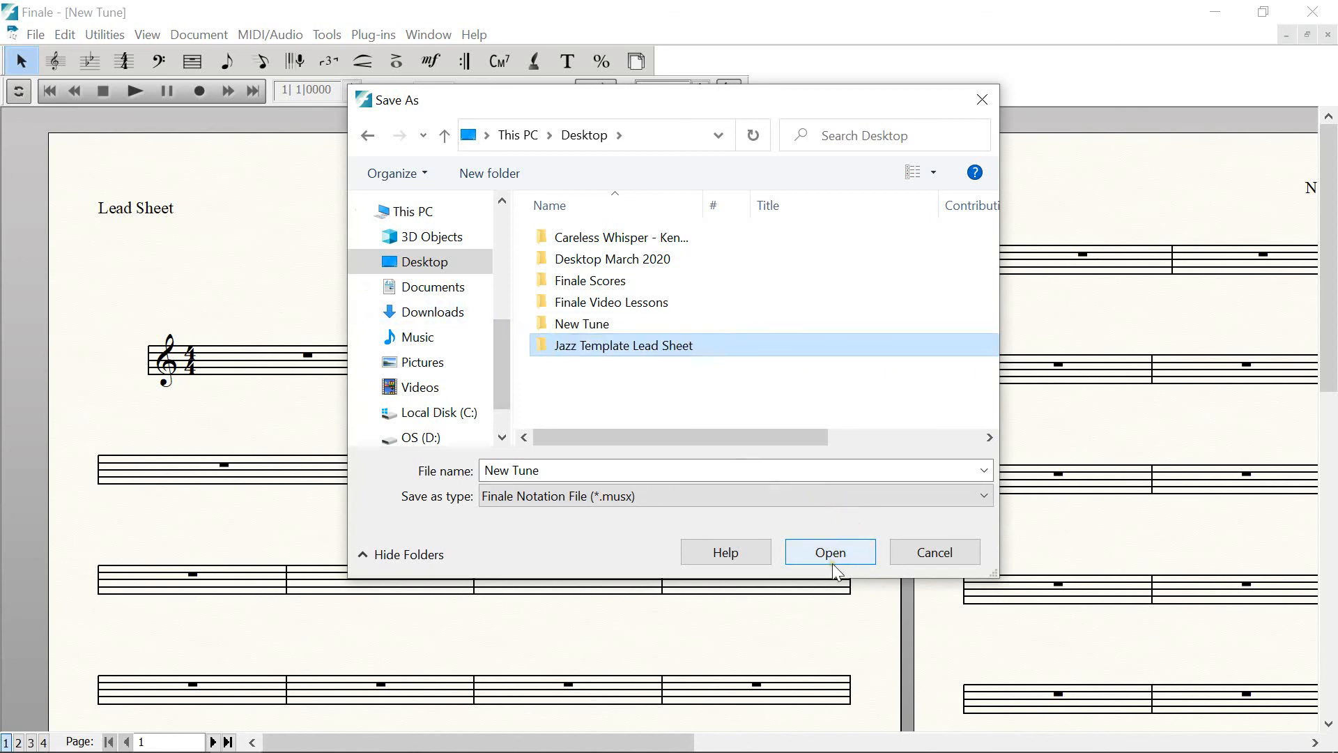
# Save a copy of the score as New Tune 2 inside the Jazz Template Lead Sheet folder
pyautogui.doubleClick(540, 345)
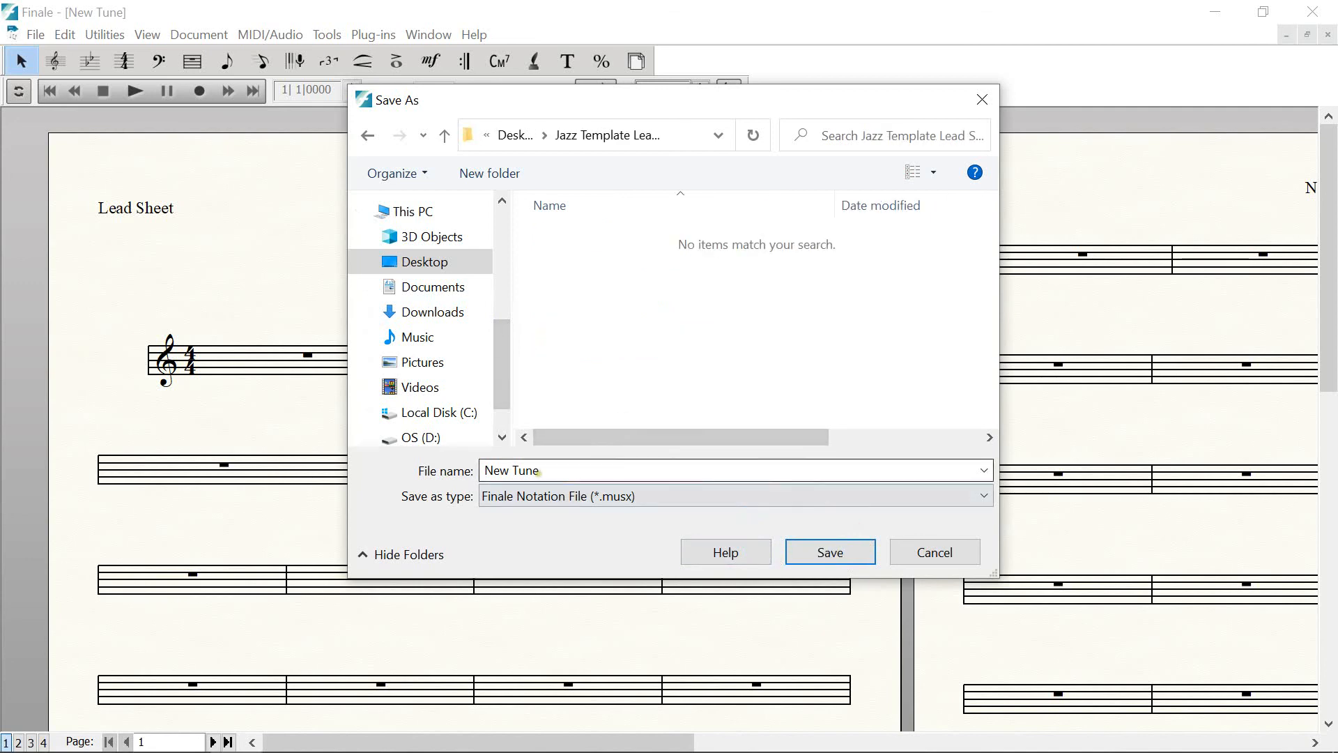
pyautogui.click(547, 471)
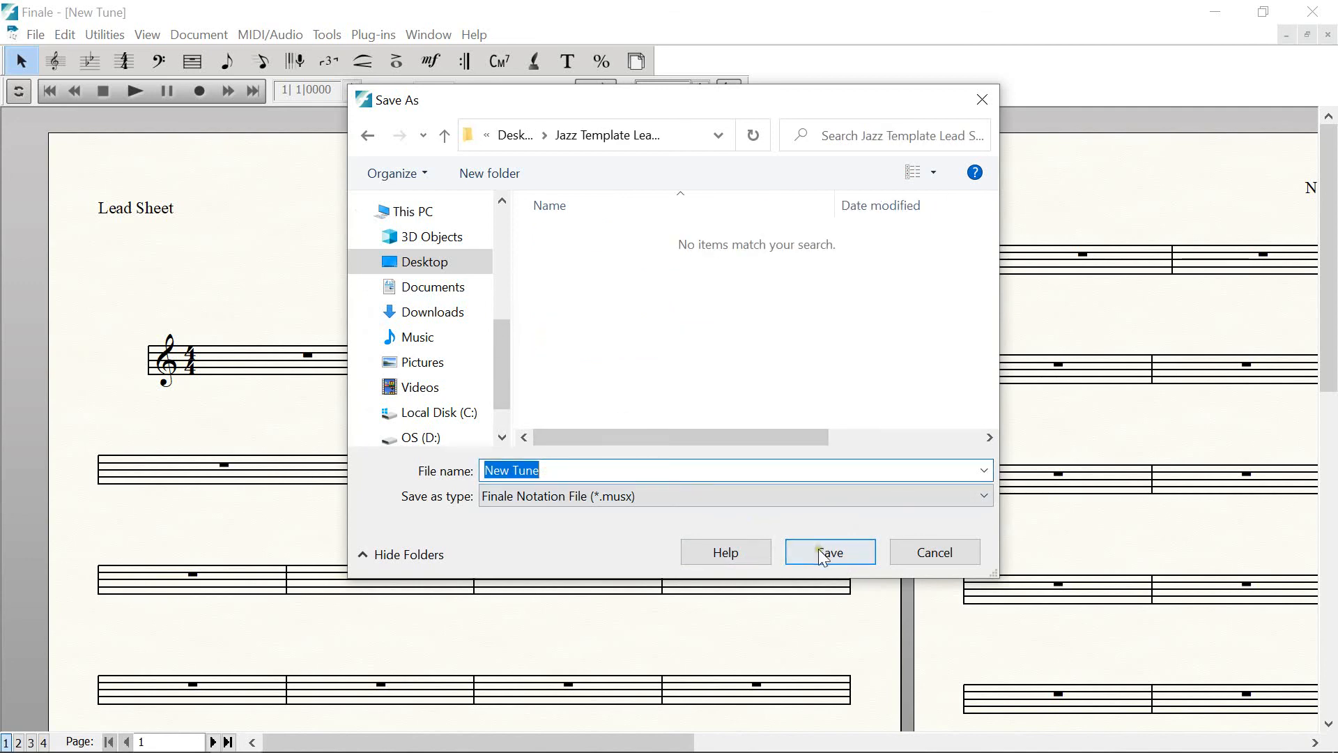
pyautogui.click(588, 470)
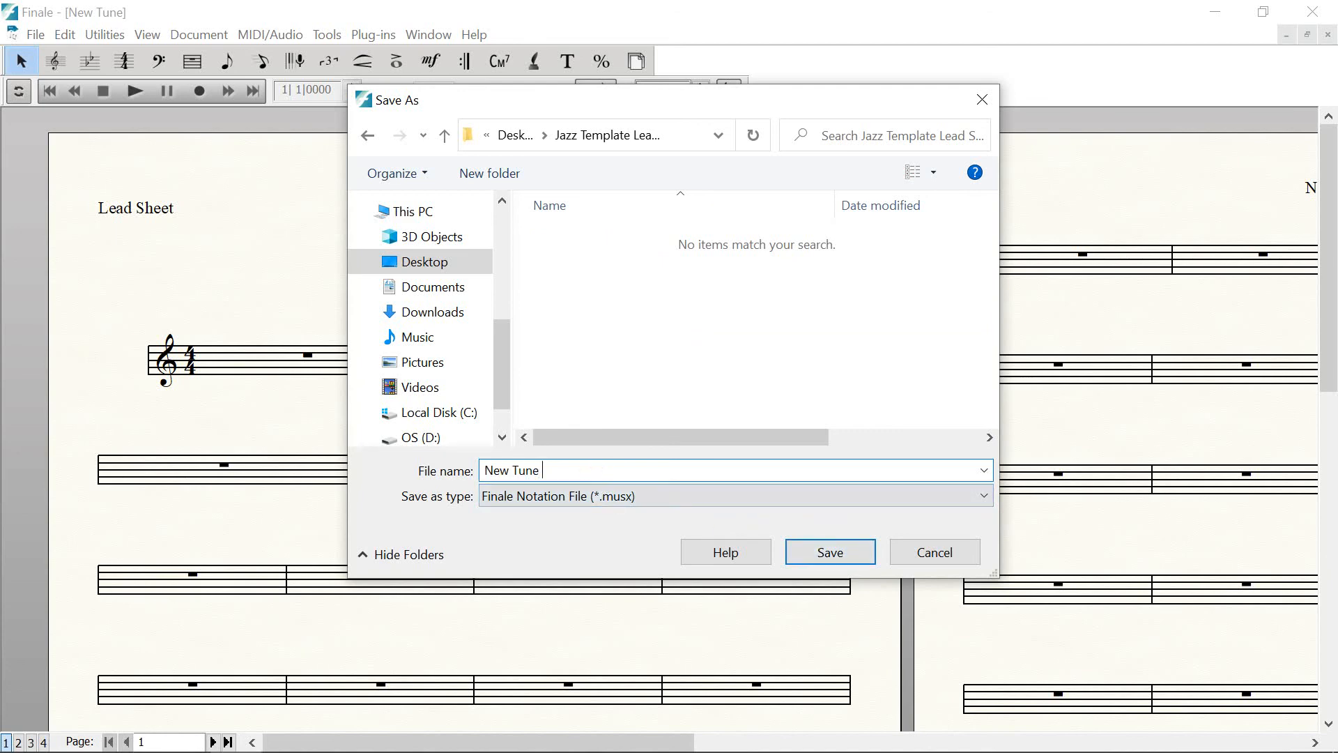
pyautogui.click(829, 551)
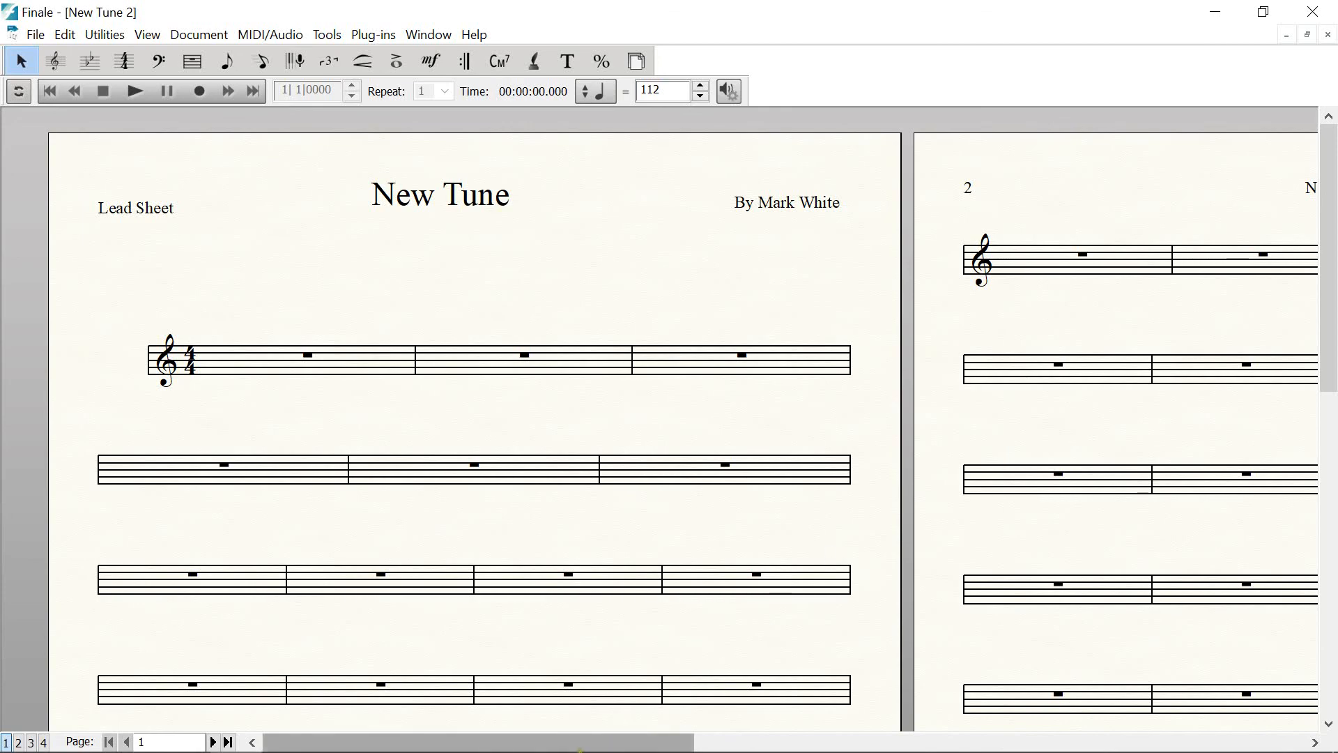
pyautogui.moveTo(467, 745)
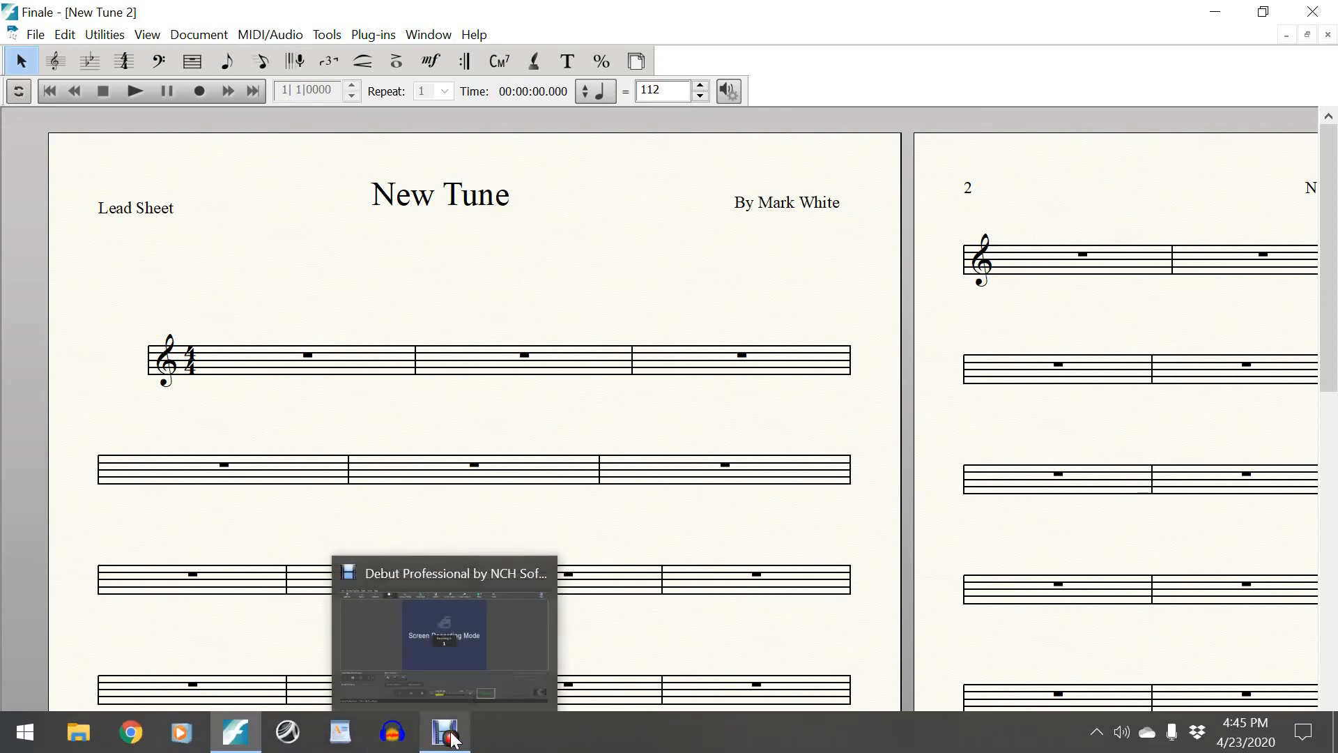